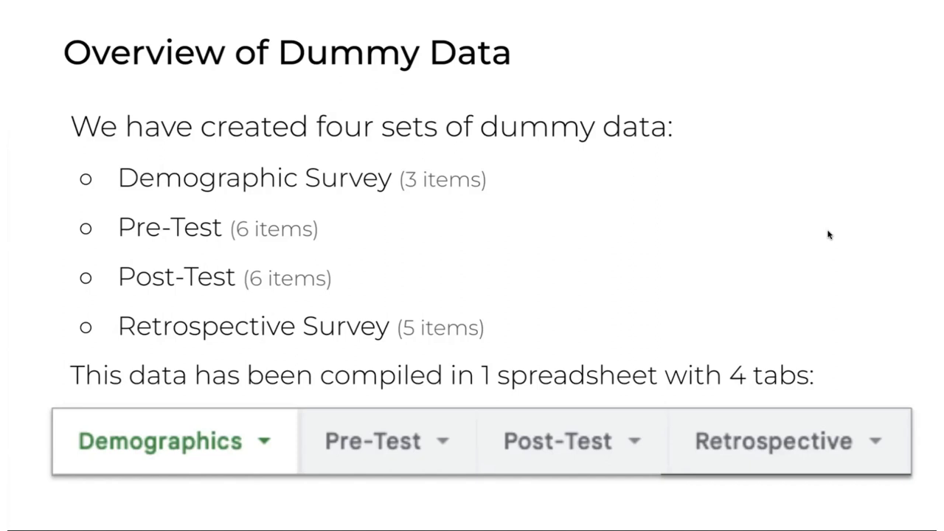
{"action": "left_click", "coordinate": [706, 244]}
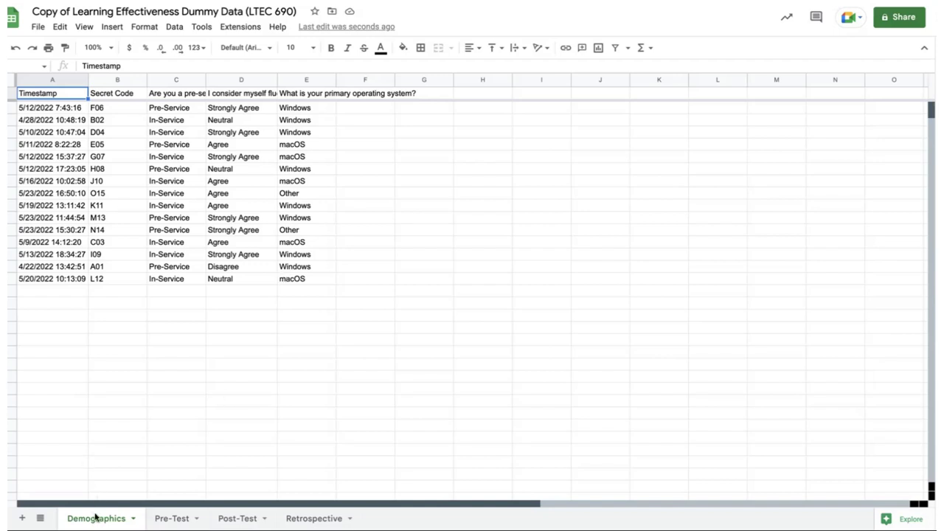
Look through the data on the Pre-Test, Post-Test and Retrospective sheets and return to the Demographics sheet.
{"action": "left_click", "coordinate": [172, 520]}
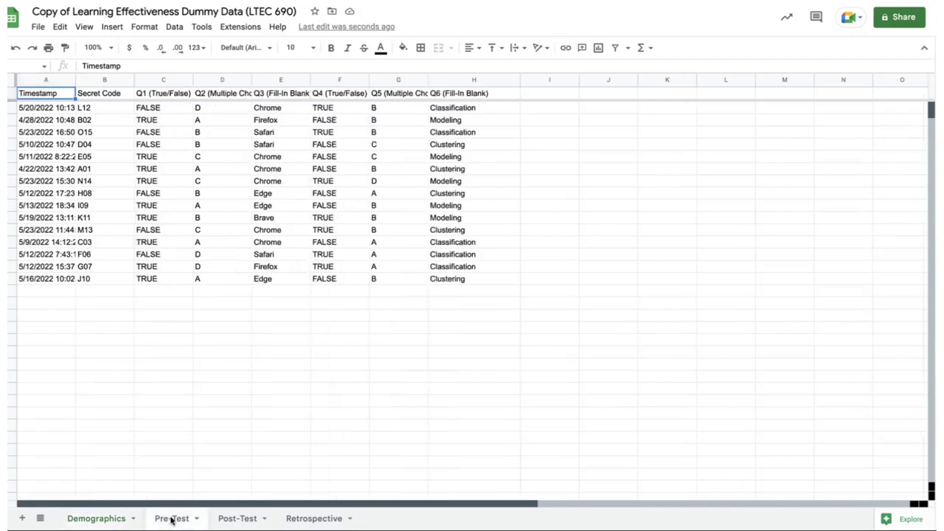
{"action": "left_click", "coordinate": [237, 519]}
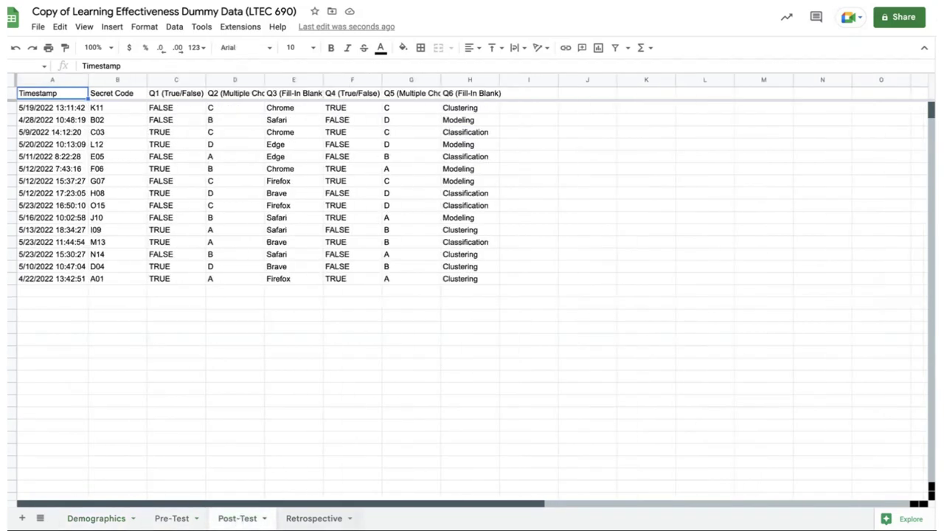
{"action": "left_click", "coordinate": [319, 520]}
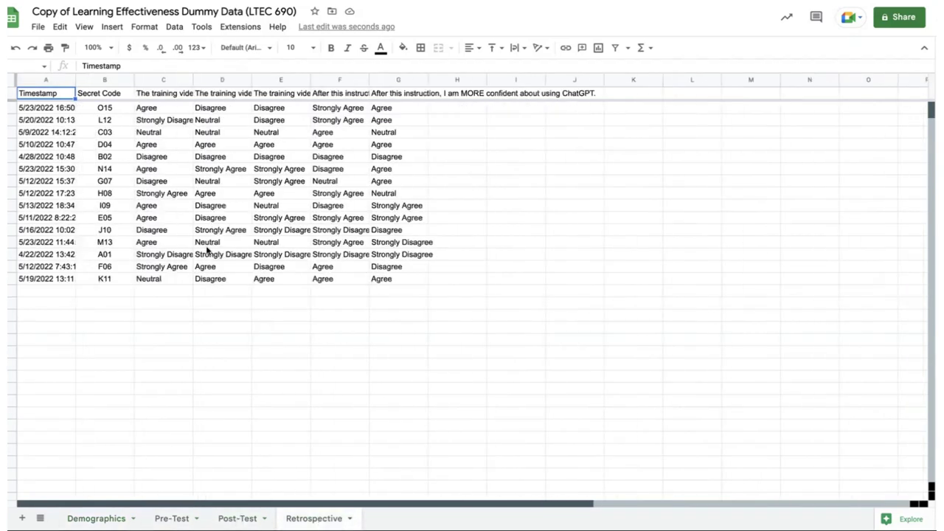
{"action": "left_click", "coordinate": [96, 518]}
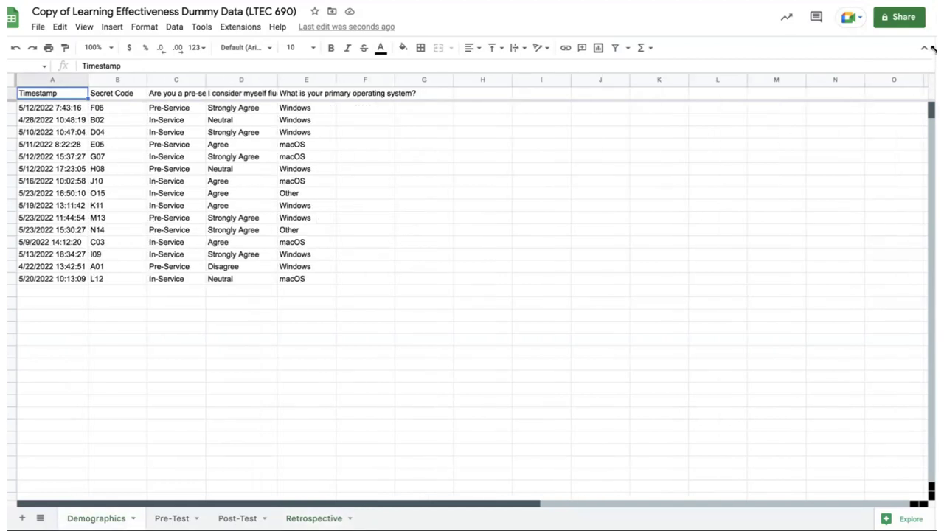
{"action": "left_click", "coordinate": [496, 194]}
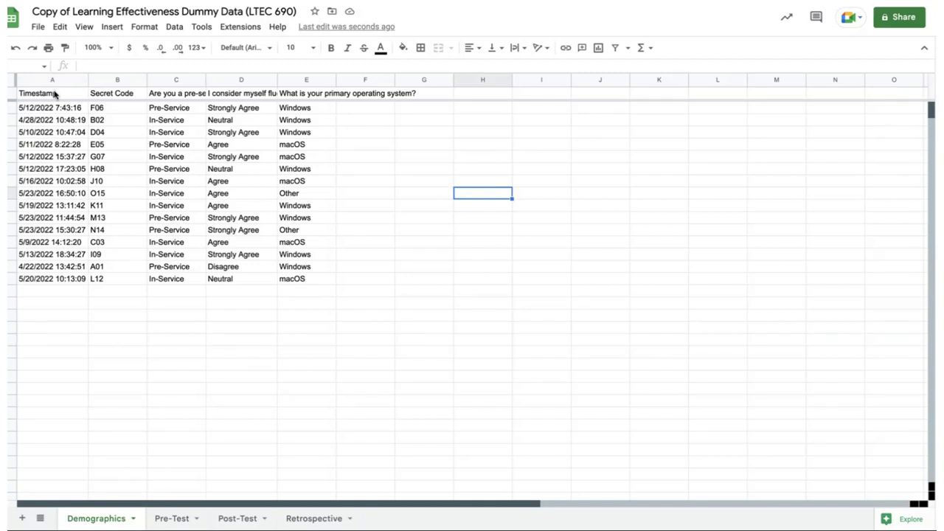
Wrap the text of the header cells, from Timestamp to the operating system question, on the Demographics sheet.
{"action": "left_click_drag", "start_coordinate": [54, 93], "coordinate": [324, 94]}
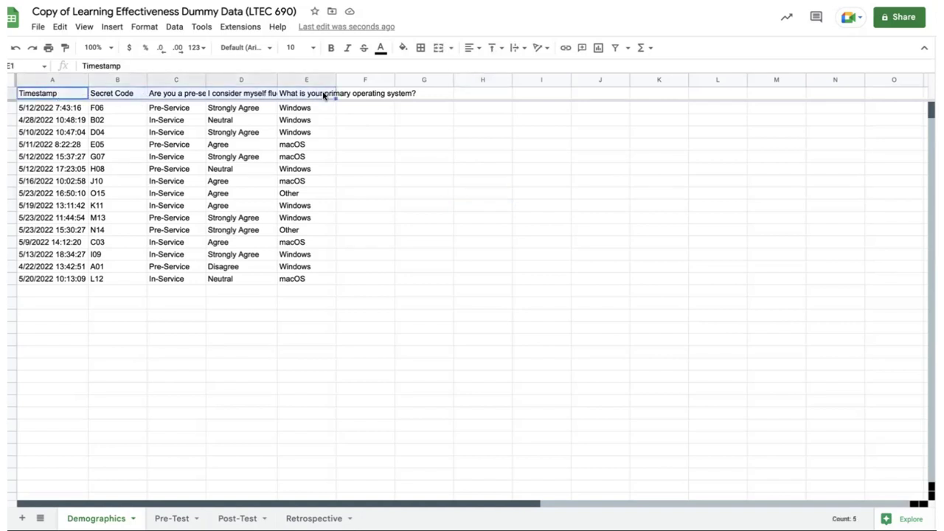
{"action": "left_click", "coordinate": [521, 50]}
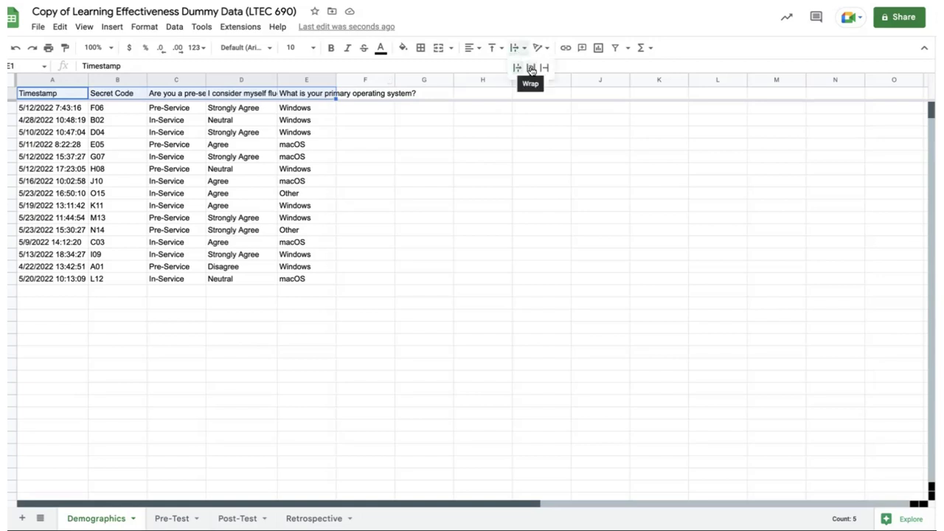
{"action": "left_click", "coordinate": [531, 68]}
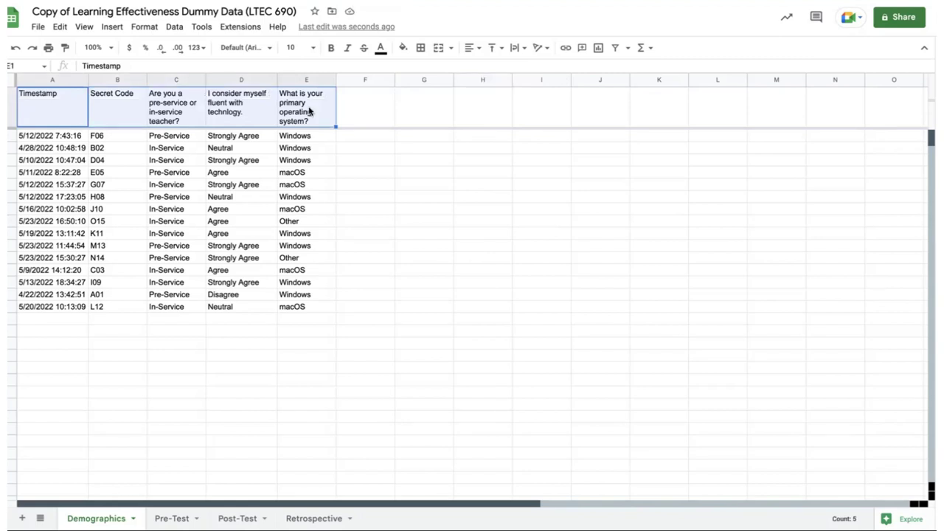
{"action": "left_click", "coordinate": [288, 177]}
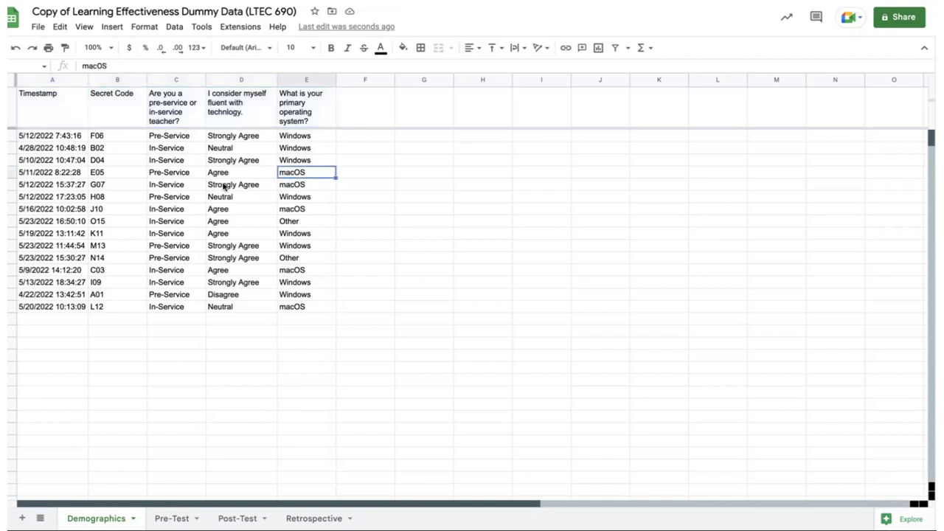
Apply all borders to the whole Demographics table, A1:E16, including the header row.
{"action": "left_click_drag", "start_coordinate": [58, 105], "coordinate": [312, 310]}
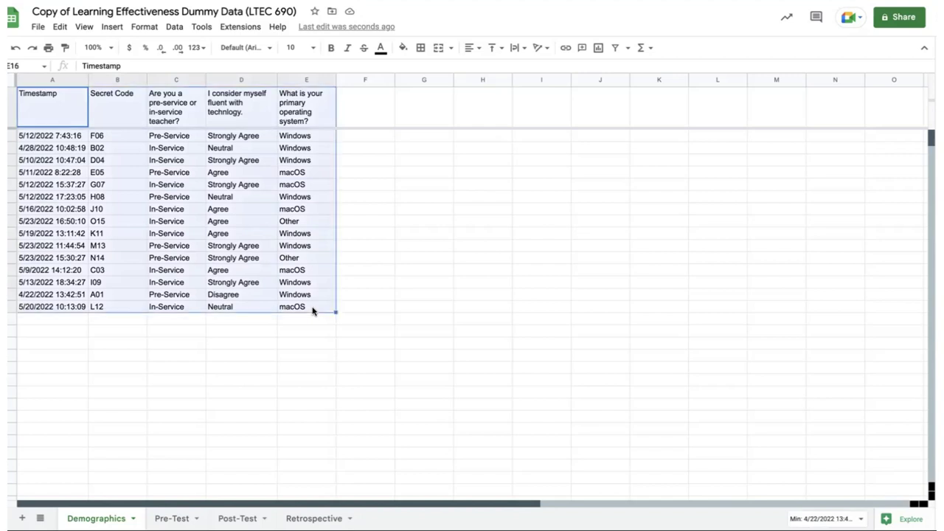
{"action": "left_click", "coordinate": [421, 47]}
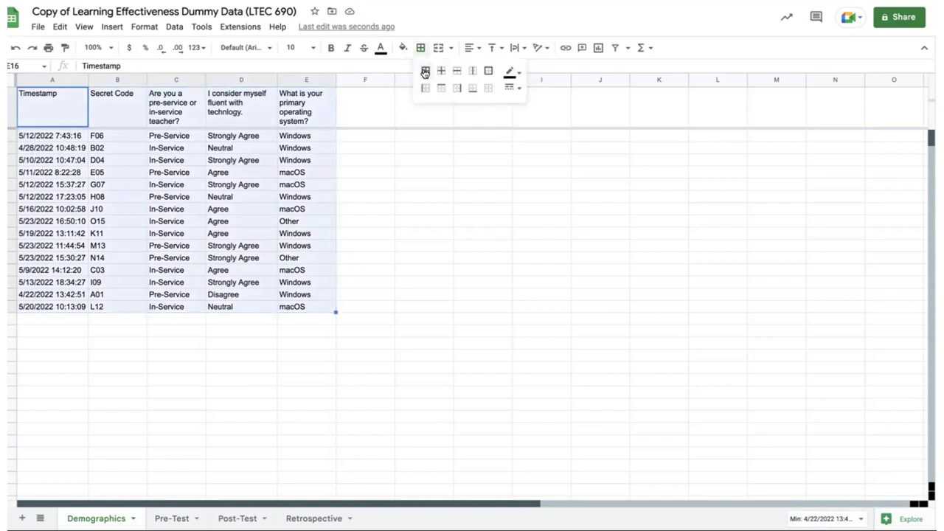
{"action": "left_click", "coordinate": [425, 71]}
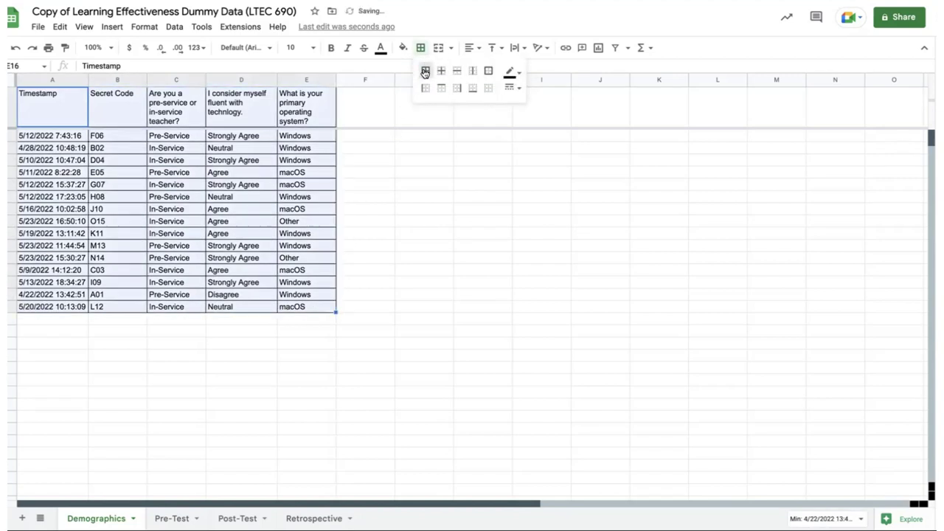
{"action": "left_click", "coordinate": [382, 188]}
Give the Demographics header cells A1:E1 a dark gray fill and white text.
{"action": "left_click_drag", "start_coordinate": [68, 110], "coordinate": [310, 112]}
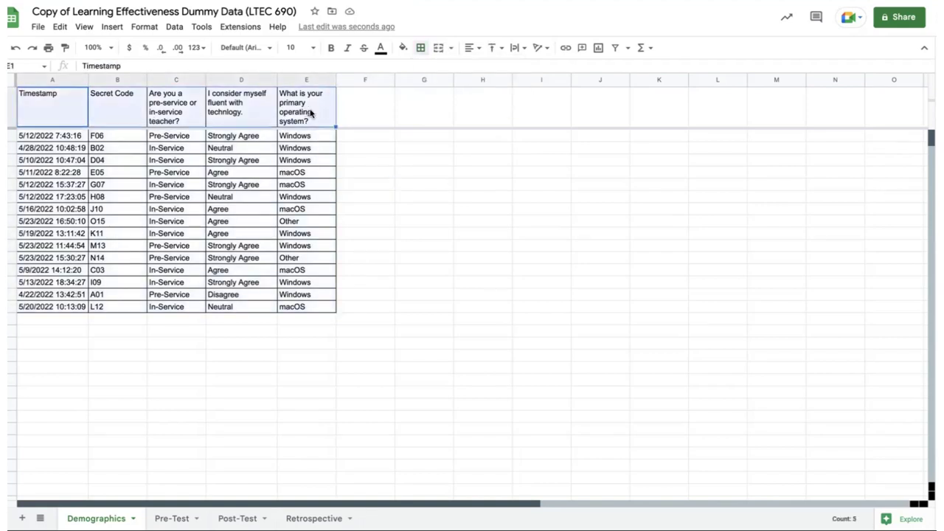
{"action": "left_click", "coordinate": [402, 47]}
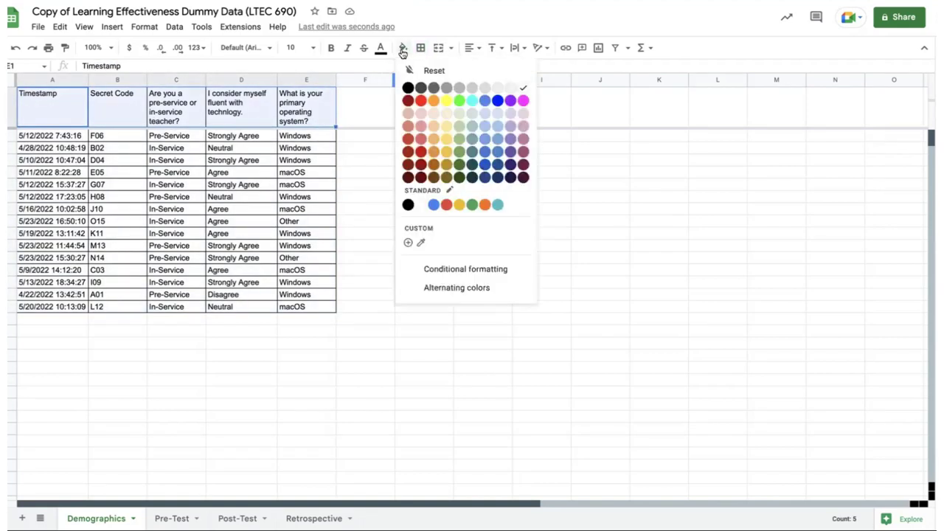
{"action": "left_click", "coordinate": [434, 87]}
{"action": "left_click", "coordinate": [381, 49]}
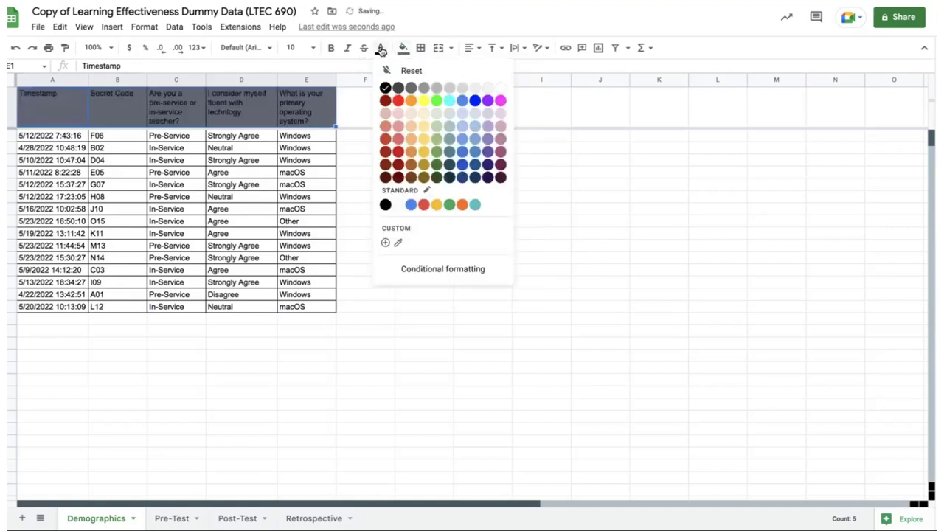
{"action": "left_click", "coordinate": [501, 88]}
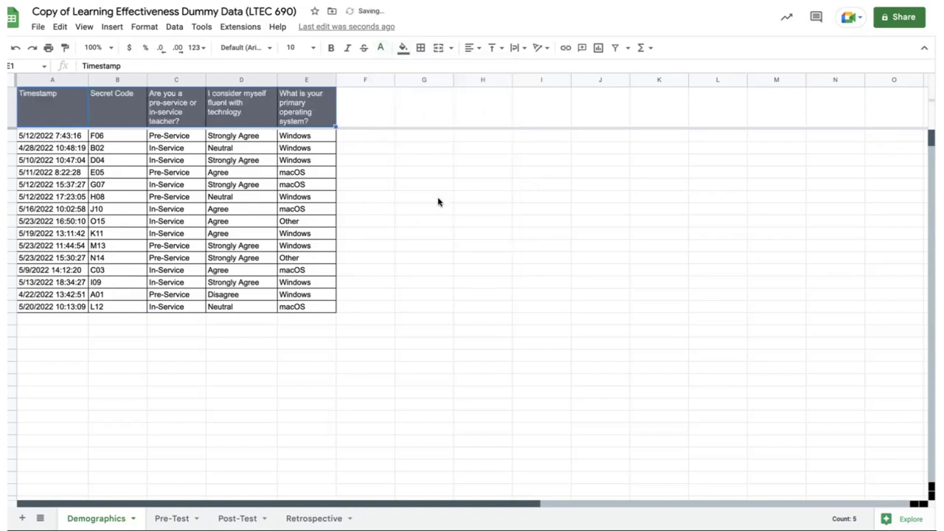
{"action": "left_click", "coordinate": [438, 199]}
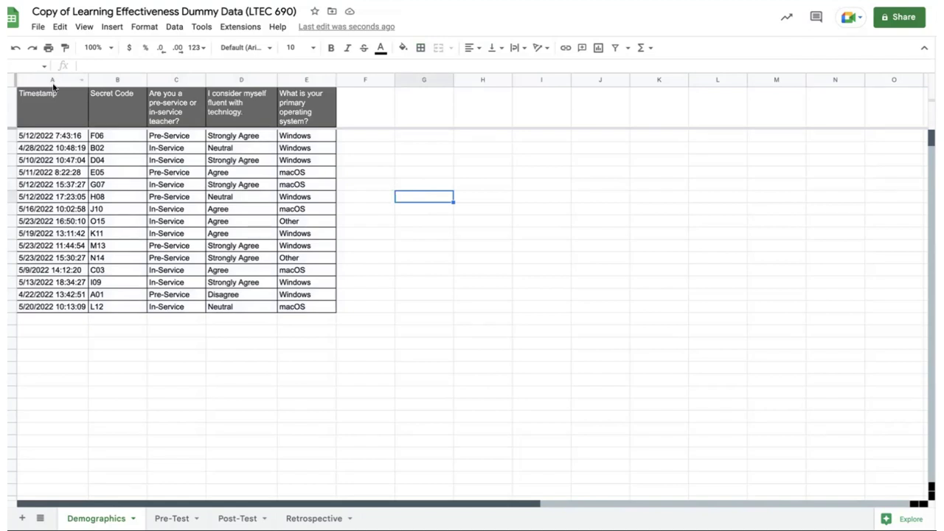
Examine each Demographics column: timestamp, secret code, teacher type, technology fluency and primary operating system.
{"action": "left_click", "coordinate": [61, 108]}
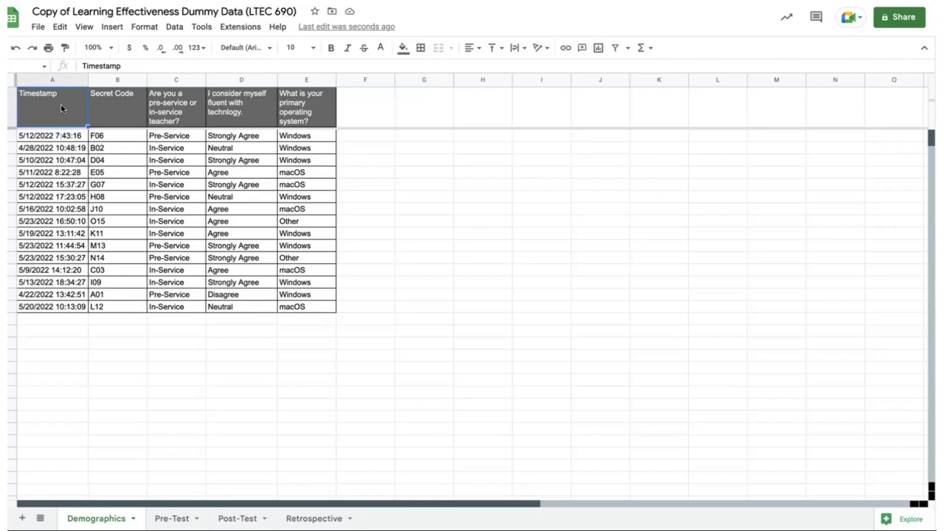
{"action": "left_click", "coordinate": [64, 138]}
{"action": "left_click", "coordinate": [61, 297], "text": "shift"}
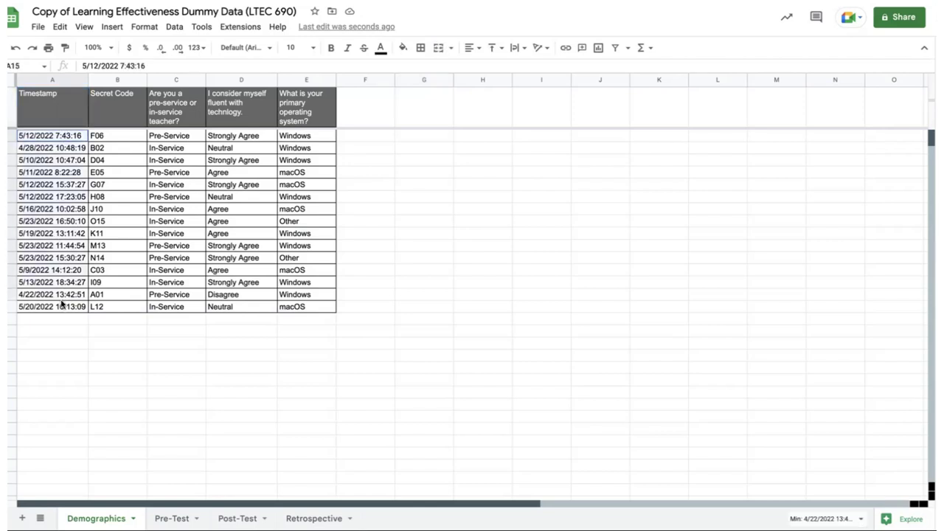
{"action": "left_click", "coordinate": [57, 197]}
{"action": "left_click", "coordinate": [124, 116]}
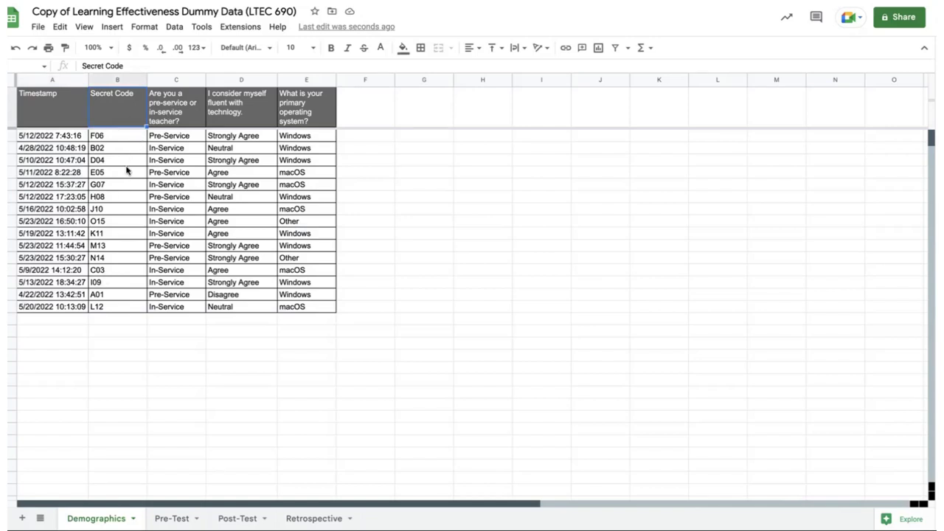
{"action": "left_click", "coordinate": [191, 112]}
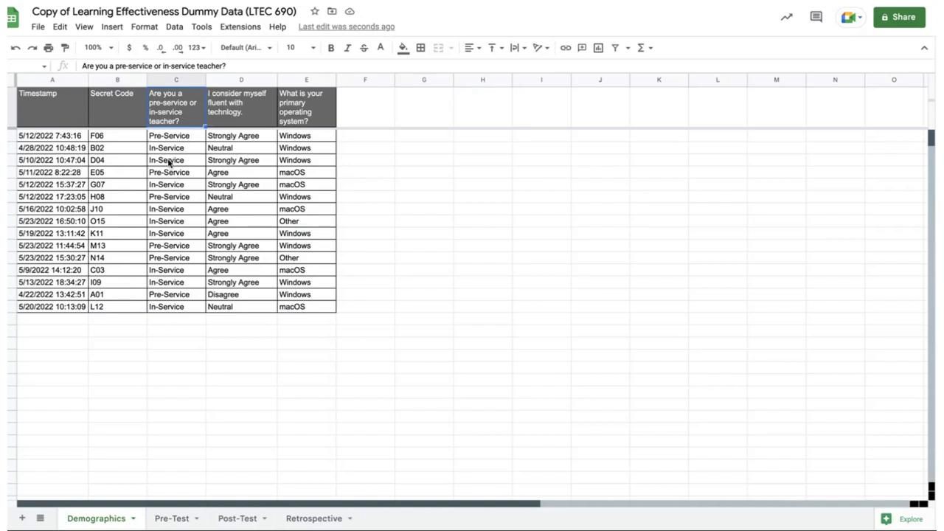
{"action": "left_click", "coordinate": [252, 116]}
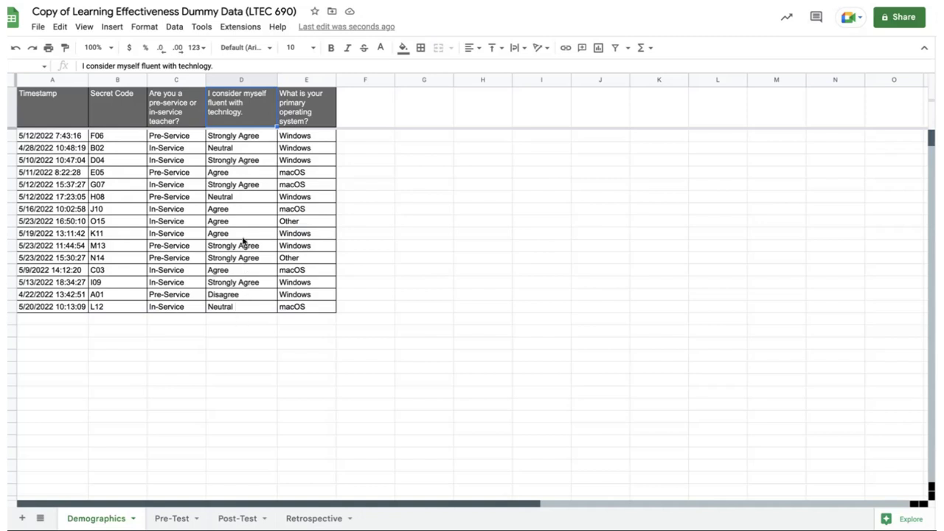
{"action": "left_click", "coordinate": [316, 113]}
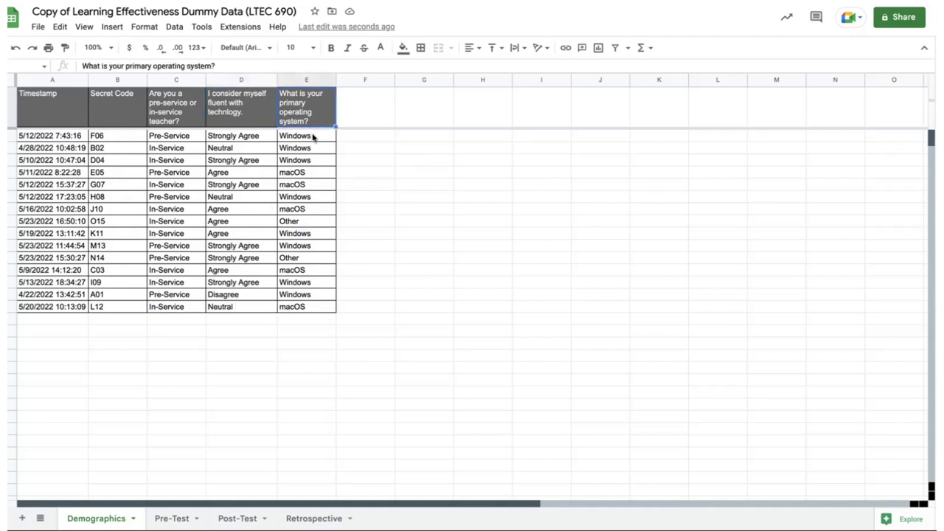
{"action": "left_click_drag", "start_coordinate": [313, 139], "coordinate": [308, 310]}
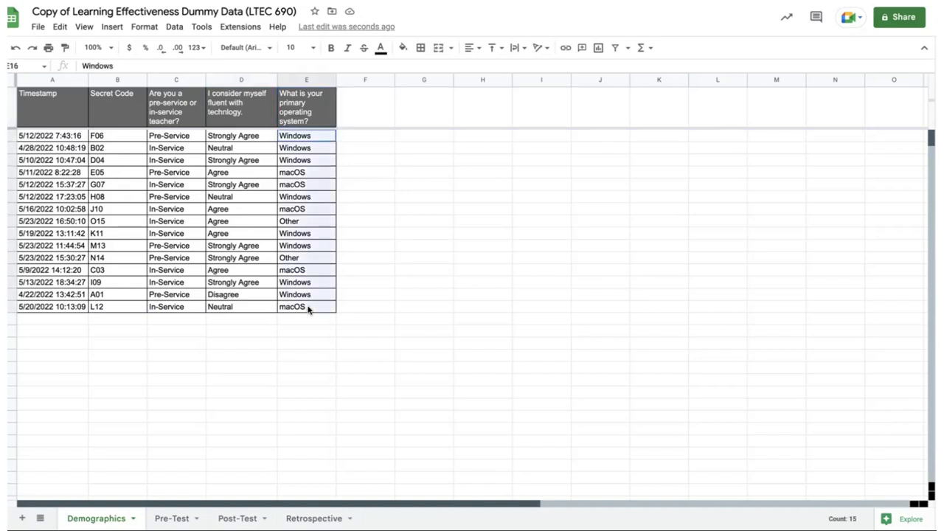
{"action": "left_click", "coordinate": [410, 270]}
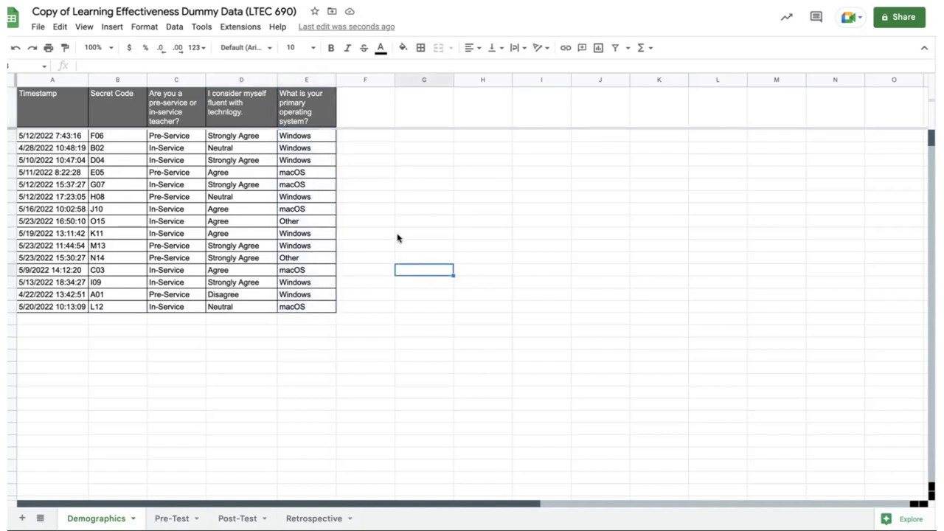
{"action": "left_click", "coordinate": [397, 236]}
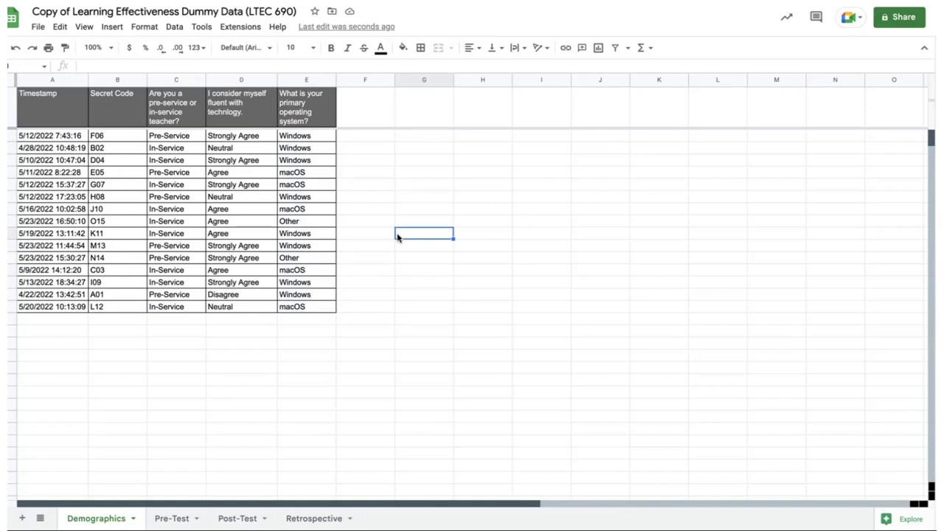
Create a filter on the Demographics table and sort its rows A → Z by Secret Code.
{"action": "left_click_drag", "start_coordinate": [65, 113], "coordinate": [319, 113]}
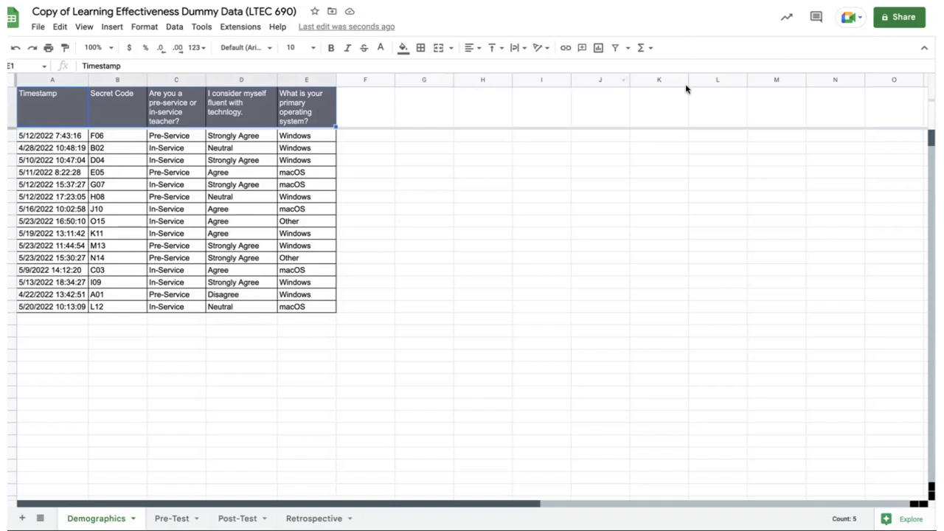
{"action": "left_click", "coordinate": [616, 50]}
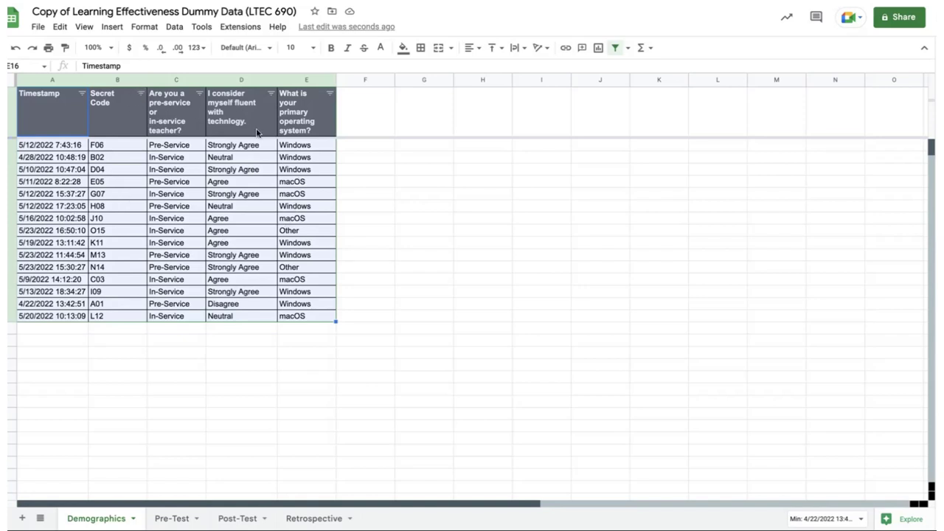
{"action": "left_click", "coordinate": [140, 95]}
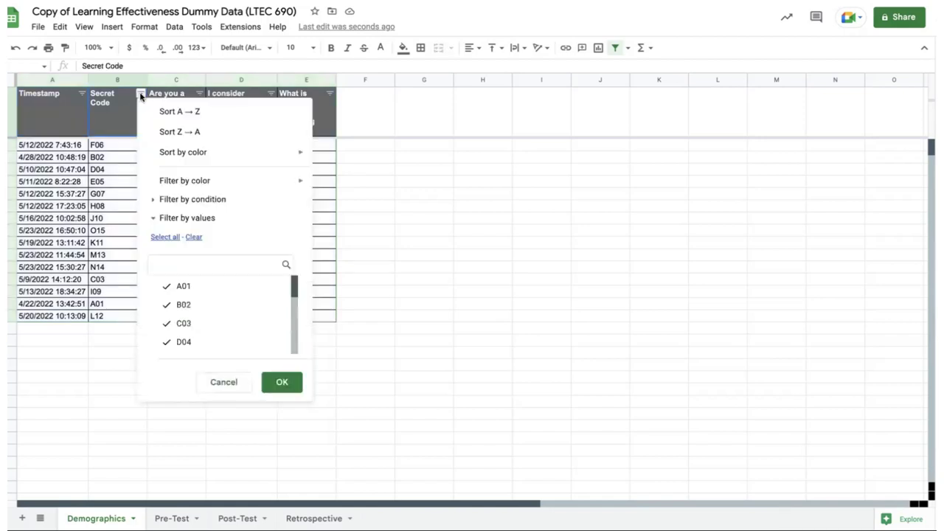
{"action": "left_click", "coordinate": [197, 112]}
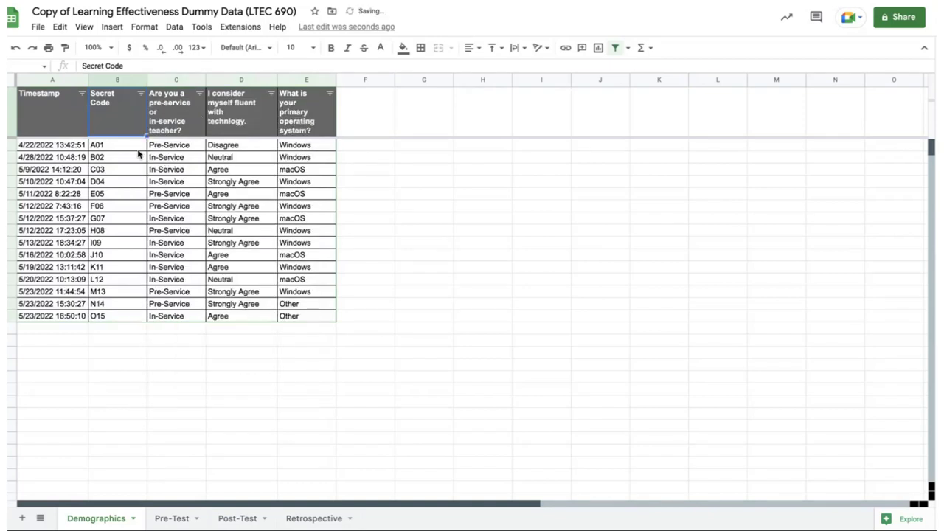
Center-align the secret codes in B2:B16 of the Demographics sheet.
{"action": "left_click_drag", "start_coordinate": [131, 150], "coordinate": [118, 314]}
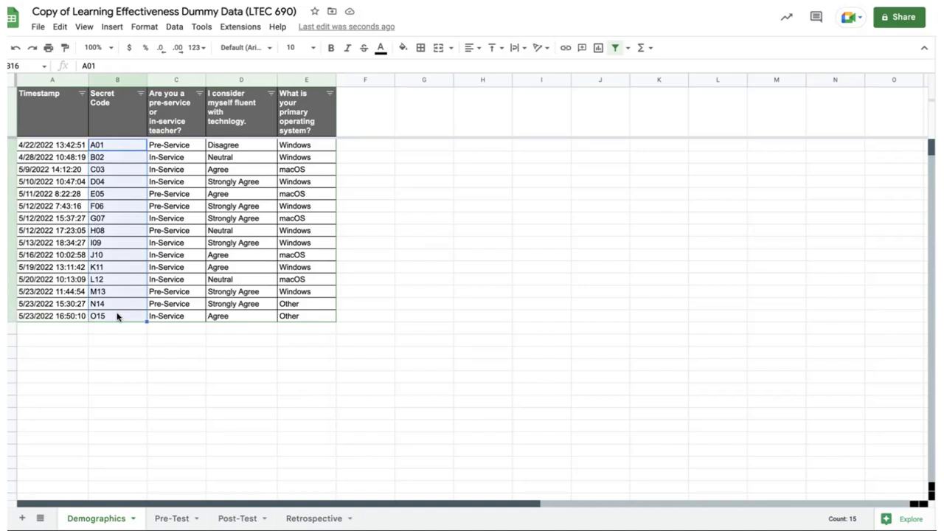
{"action": "left_click", "coordinate": [475, 49]}
{"action": "left_click", "coordinate": [484, 67]}
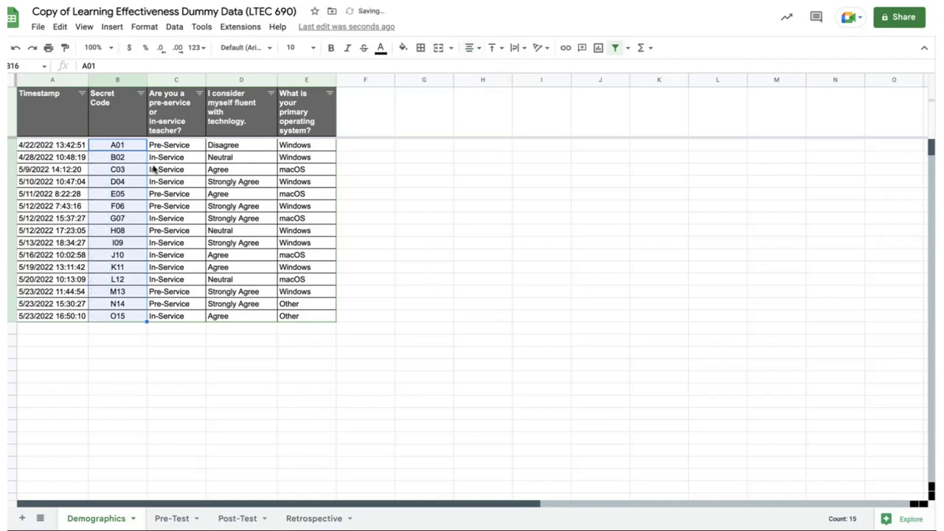
{"action": "left_click", "coordinate": [131, 147]}
{"action": "left_click", "coordinate": [132, 157]}
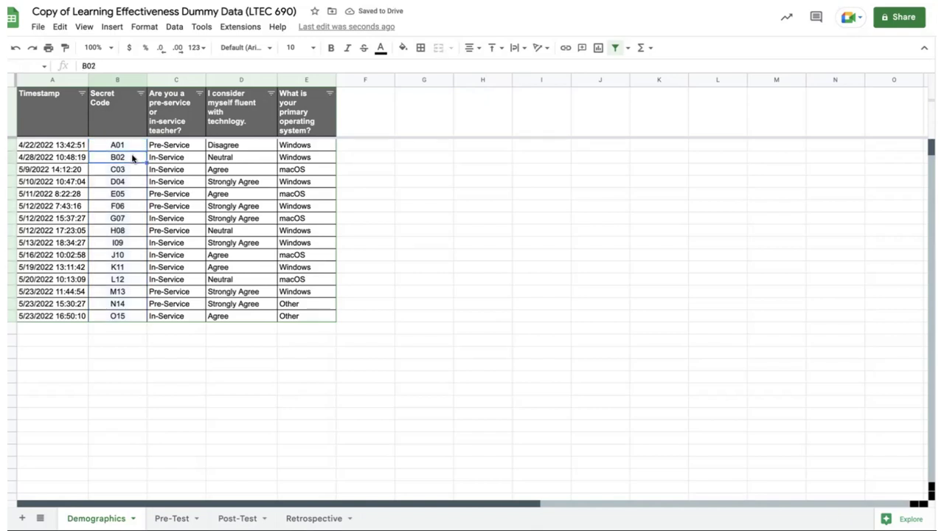
{"action": "left_click", "coordinate": [132, 171]}
{"action": "left_click", "coordinate": [131, 183]}
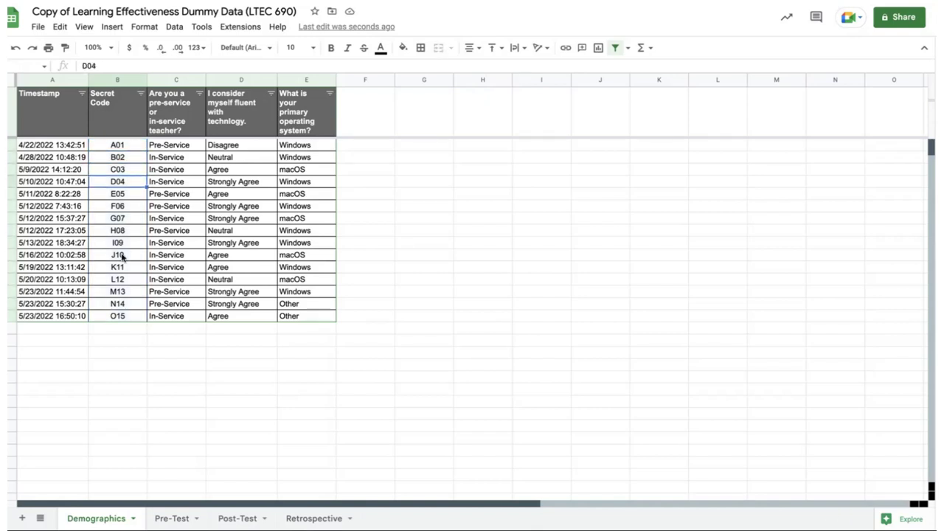
On the Pre-Test sheet, wrap the text of header cells A1:H1 and center it horizontally and vertically.
{"action": "left_click", "coordinate": [464, 323]}
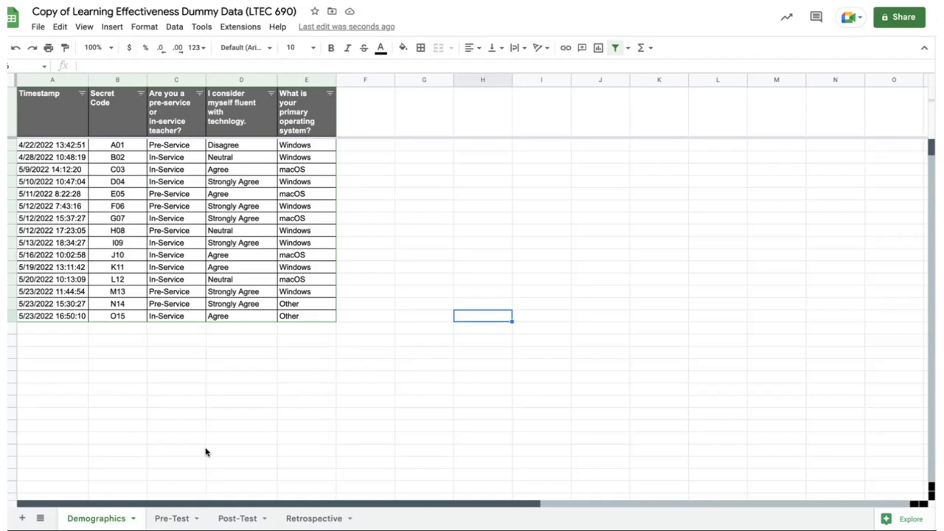
{"action": "left_click", "coordinate": [172, 518]}
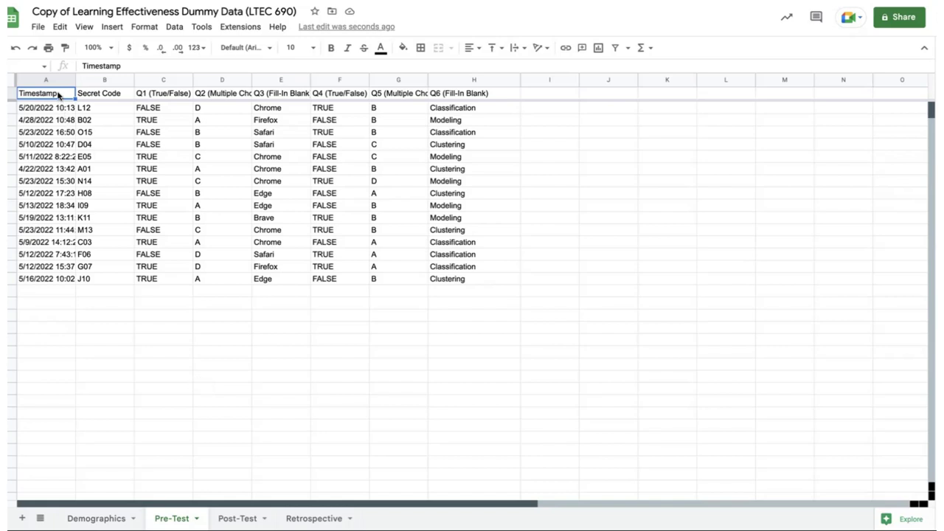
{"action": "left_click_drag", "start_coordinate": [58, 95], "coordinate": [466, 93]}
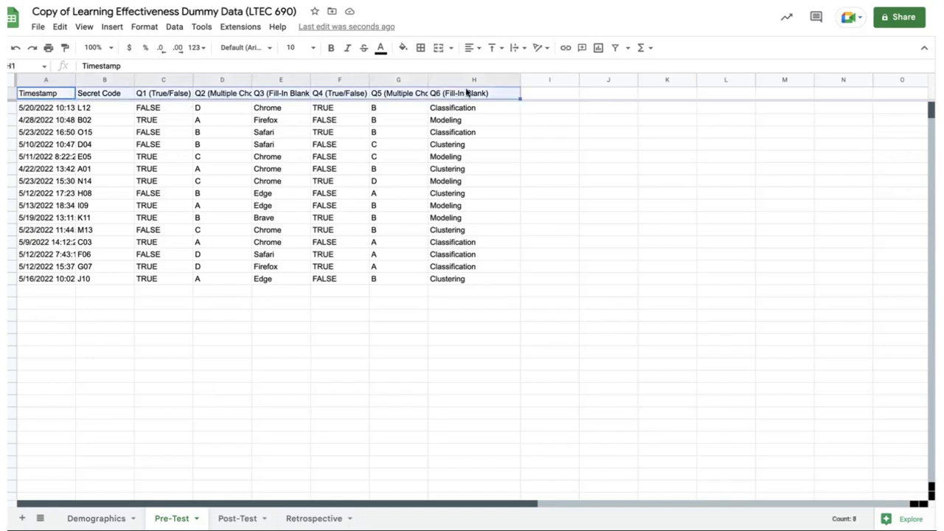
{"action": "left_click", "coordinate": [518, 49]}
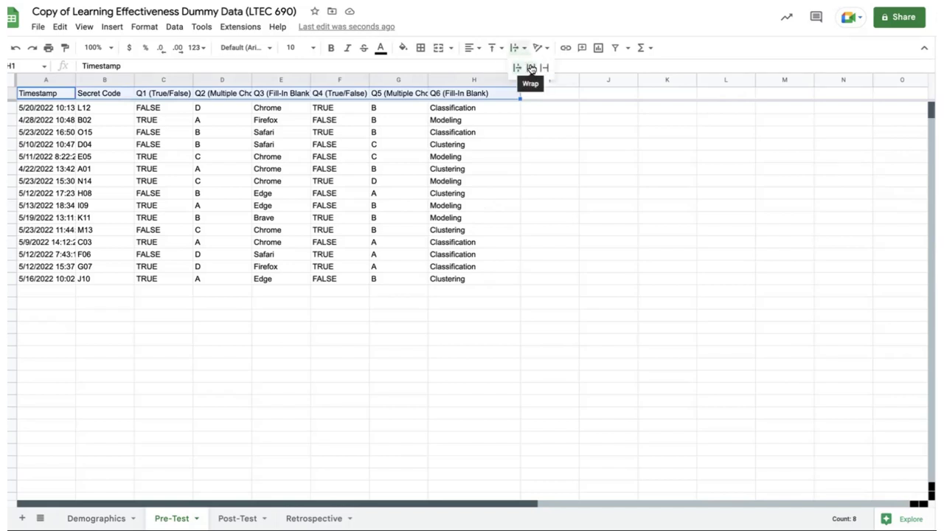
{"action": "left_click", "coordinate": [532, 69]}
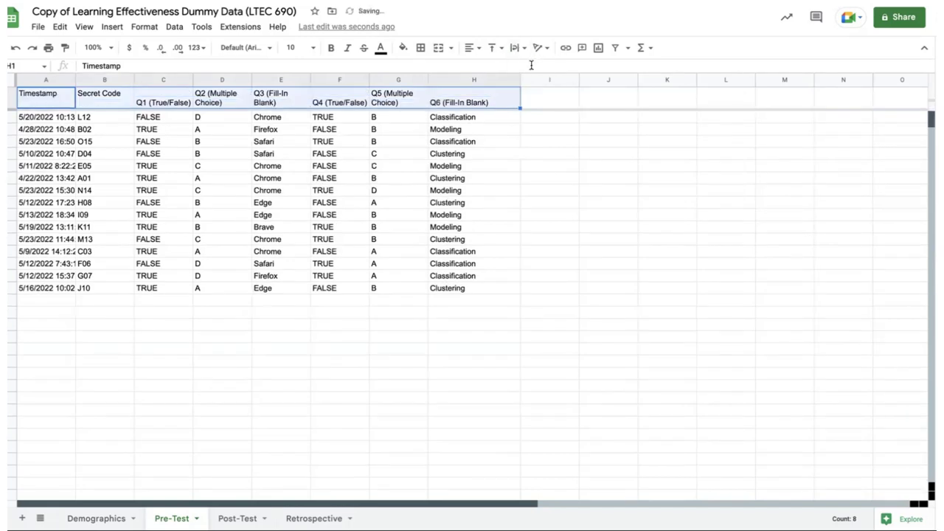
{"action": "left_click", "coordinate": [473, 48]}
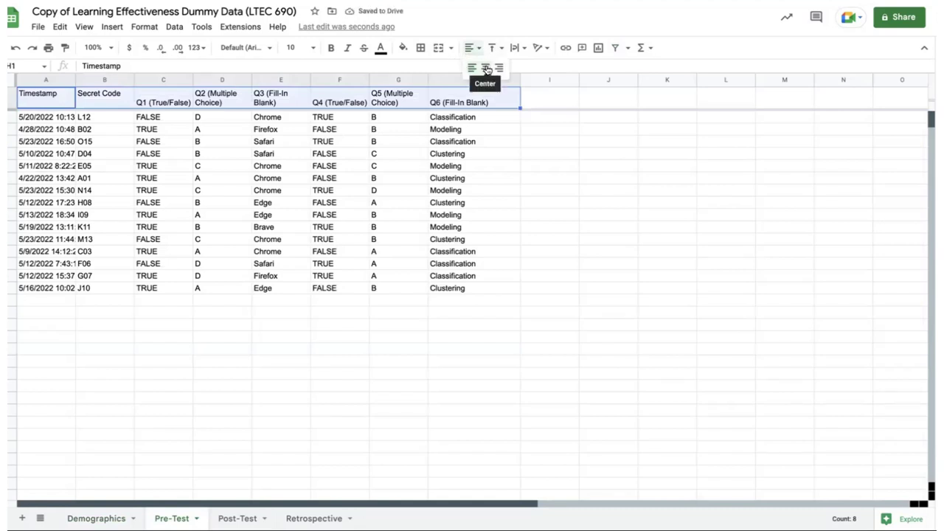
{"action": "left_click", "coordinate": [486, 69]}
{"action": "left_click", "coordinate": [493, 48]}
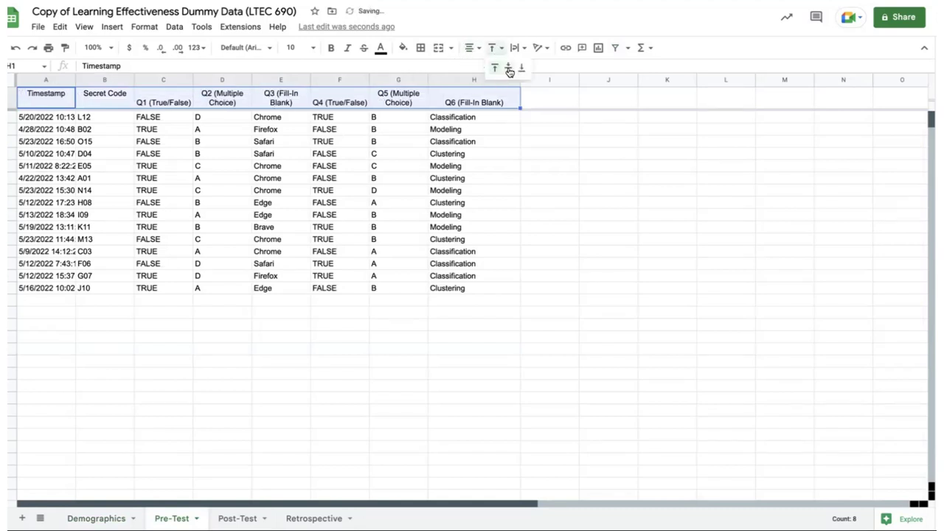
{"action": "left_click", "coordinate": [509, 69]}
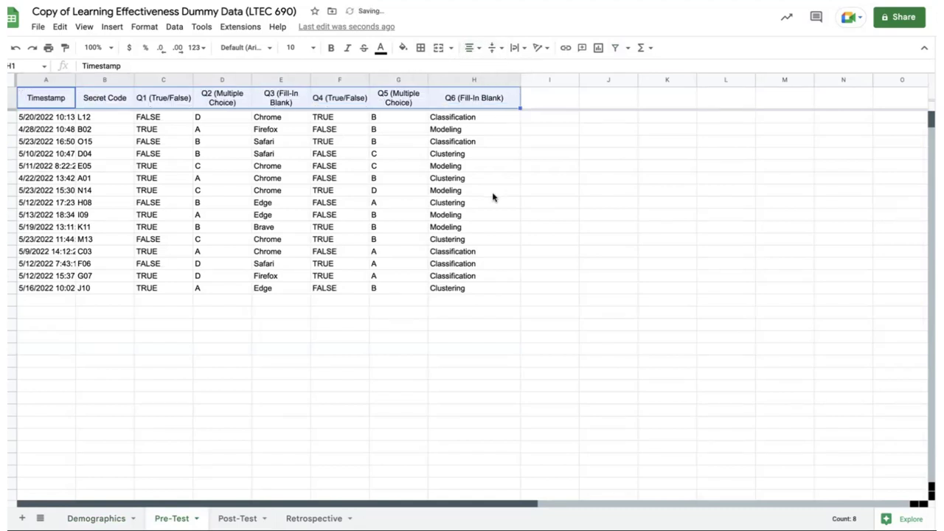
Give the Pre-Test header cells A1:H1 a dark gray fill and white text.
{"action": "left_click", "coordinate": [404, 49]}
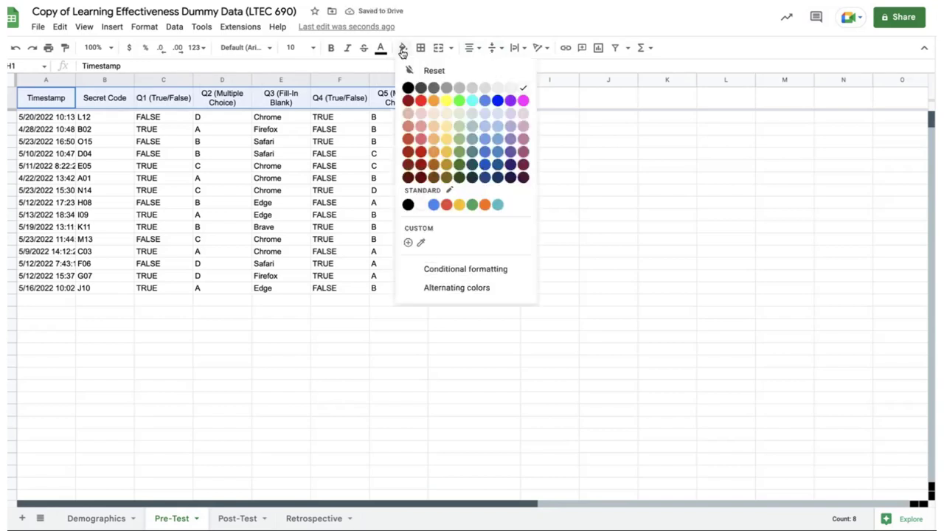
{"action": "left_click", "coordinate": [434, 87]}
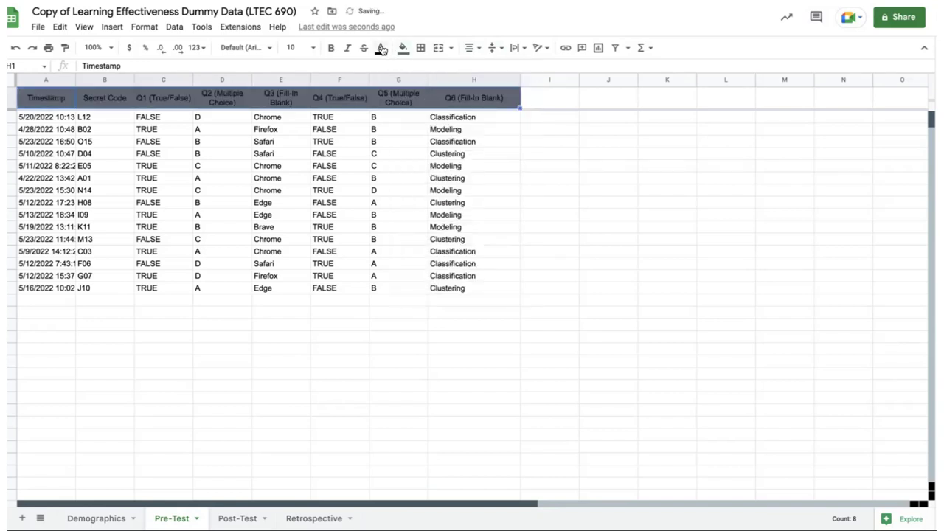
{"action": "left_click", "coordinate": [380, 47]}
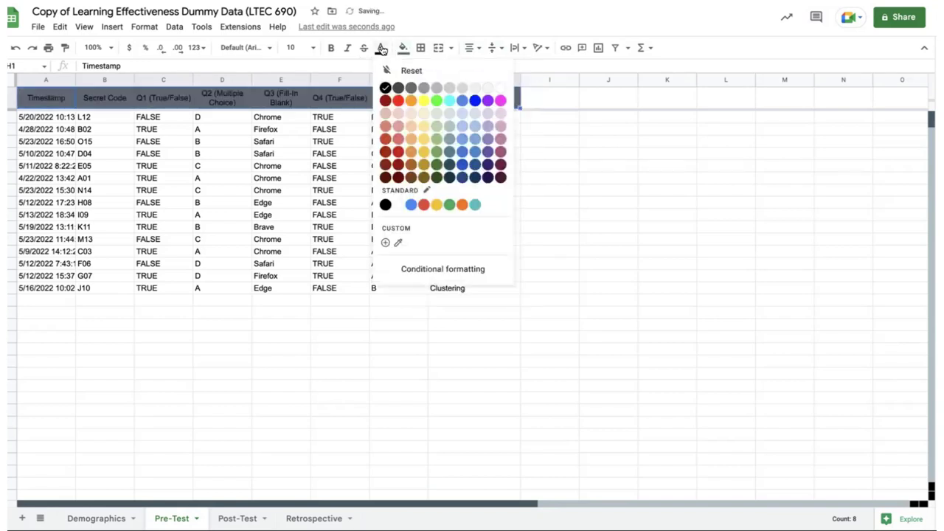
{"action": "left_click", "coordinate": [500, 90]}
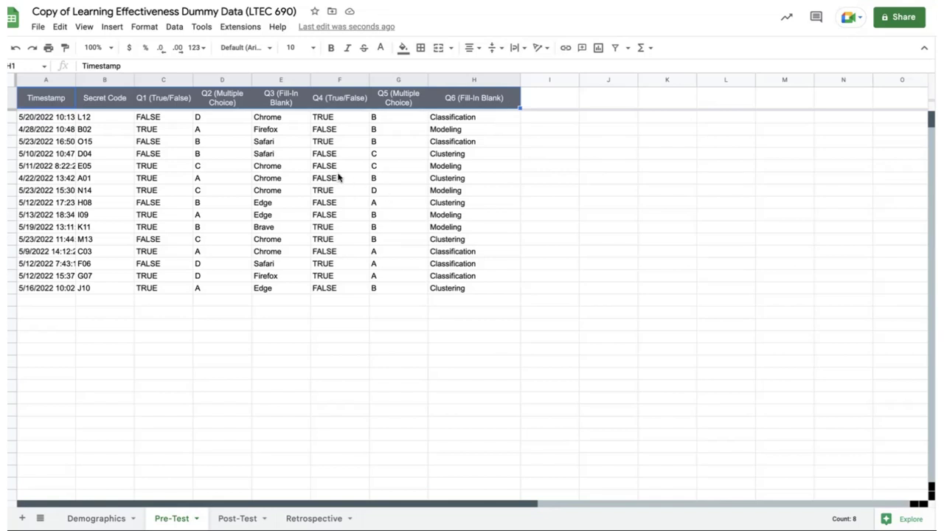
Examine the Pre-Test question headers Q1 to Q6 and their question types.
{"action": "left_click", "coordinate": [283, 155]}
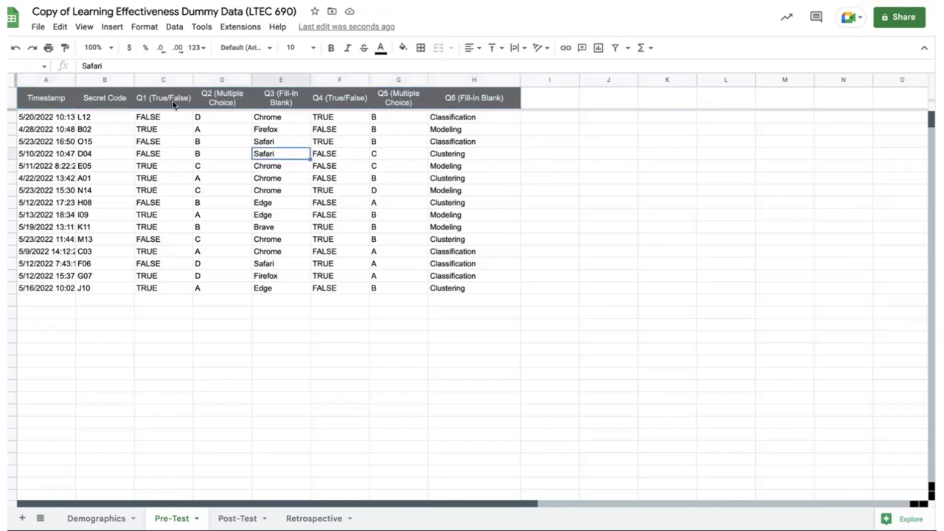
{"action": "left_click", "coordinate": [175, 103]}
{"action": "left_click", "coordinate": [219, 102]}
{"action": "left_click", "coordinate": [269, 103]}
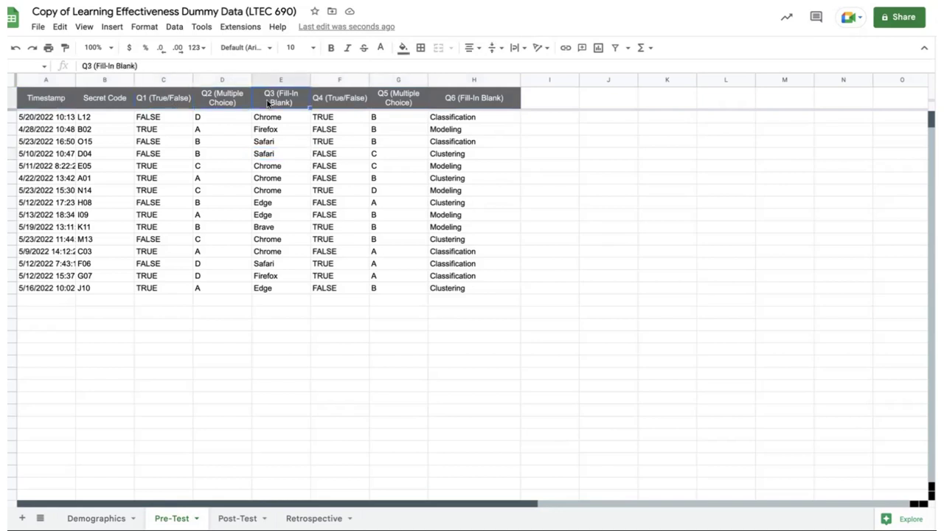
{"action": "left_click", "coordinate": [344, 104]}
{"action": "left_click", "coordinate": [396, 105]}
{"action": "left_click", "coordinate": [446, 105]}
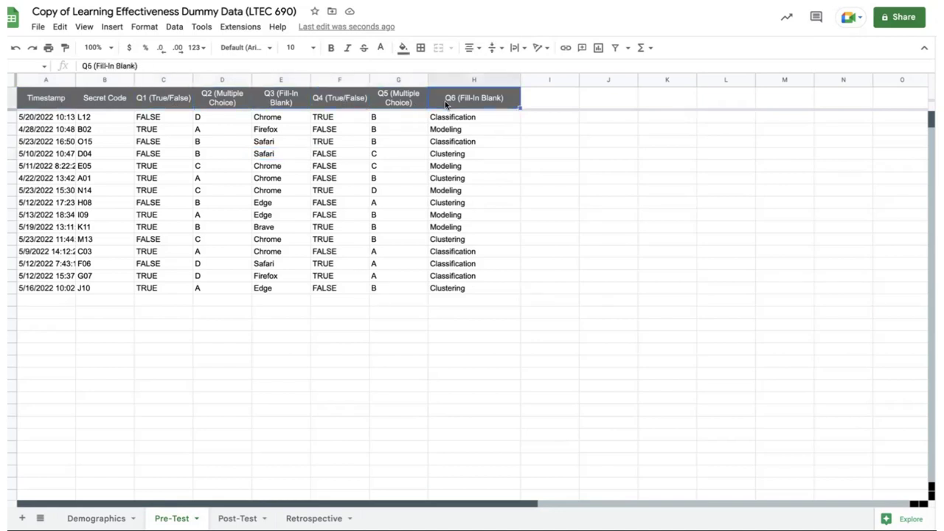
{"action": "left_click", "coordinate": [376, 156]}
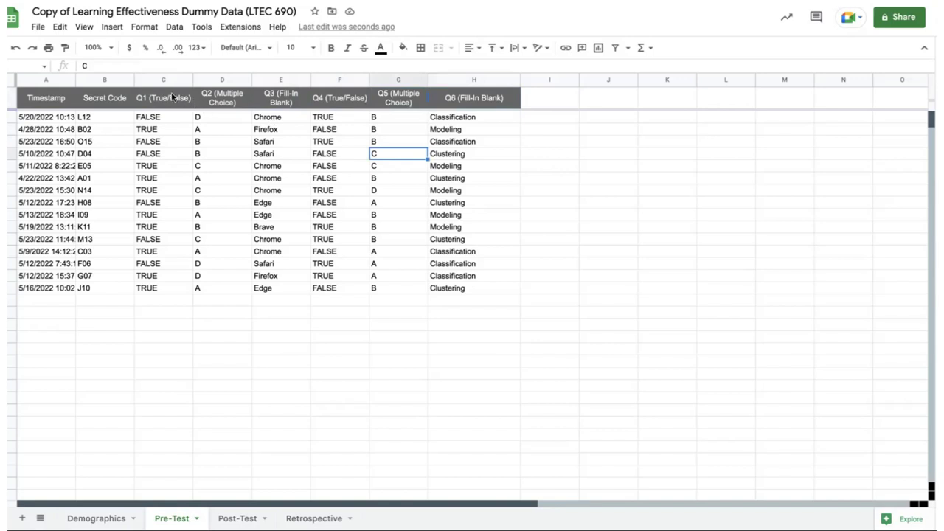
Fill the Pre-Test Q1–Q3 header cells C1:E1 dark purple and the Q4–Q6 header cells F1:H1 dark magenta.
{"action": "left_click_drag", "start_coordinate": [174, 97], "coordinate": [275, 103]}
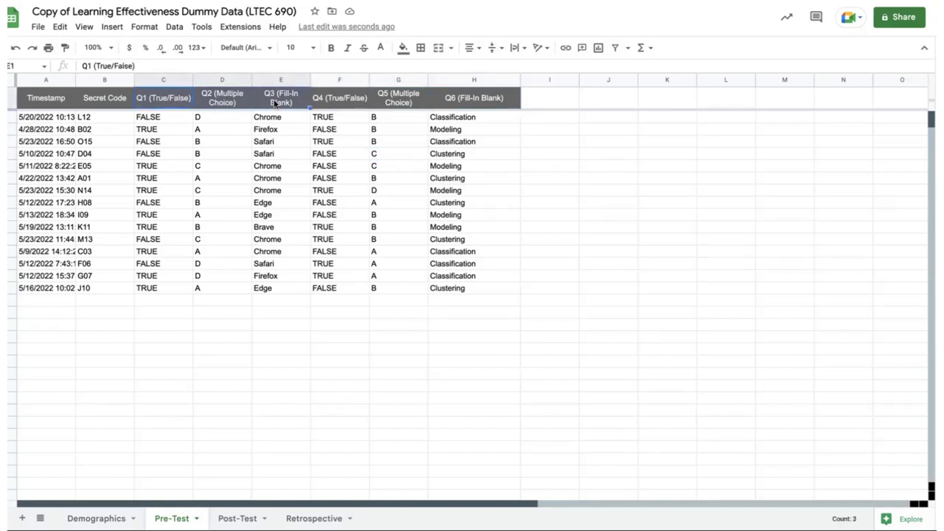
{"action": "left_click", "coordinate": [403, 48]}
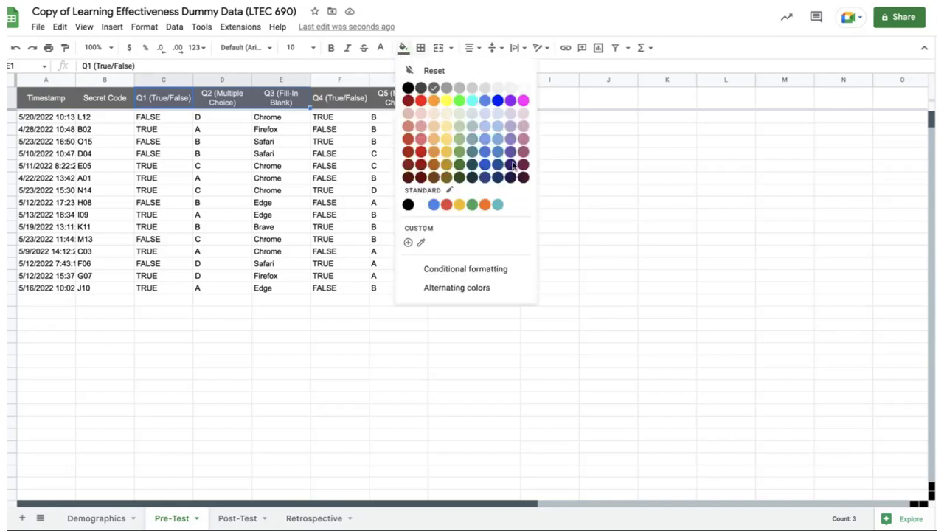
{"action": "left_click", "coordinate": [511, 165]}
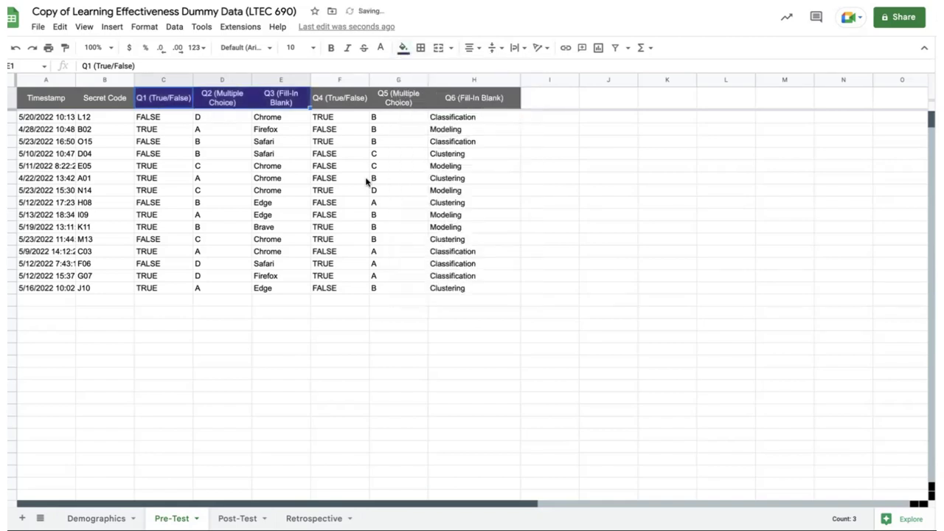
{"action": "left_click_drag", "start_coordinate": [358, 103], "coordinate": [466, 101]}
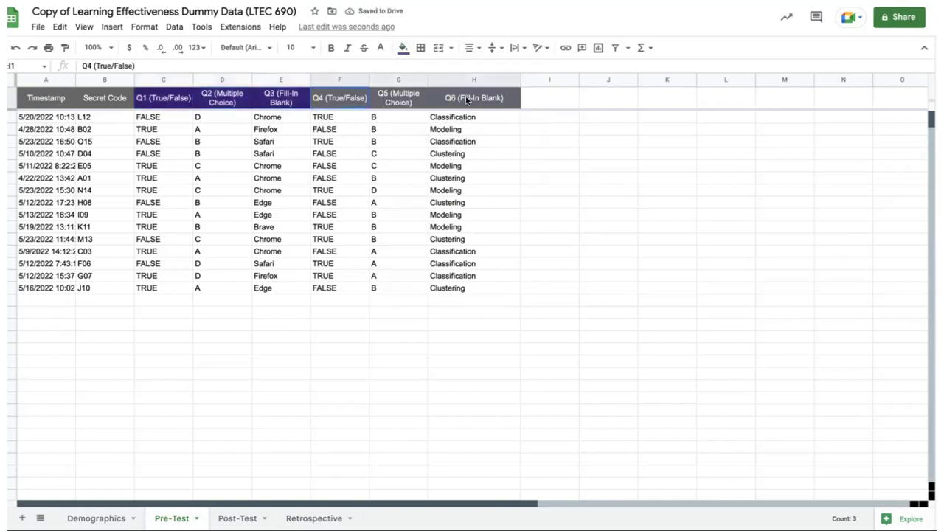
{"action": "left_click", "coordinate": [402, 48]}
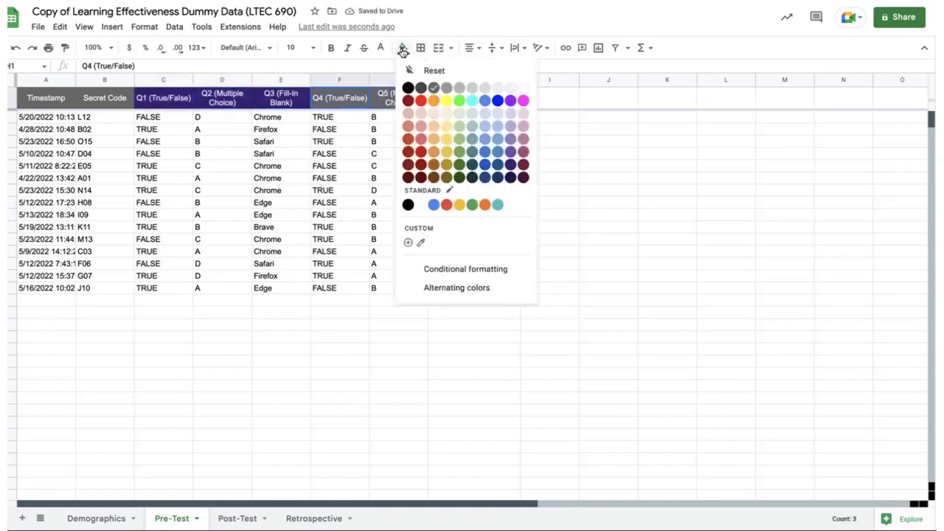
{"action": "left_click", "coordinate": [523, 168]}
{"action": "left_click", "coordinate": [407, 178]}
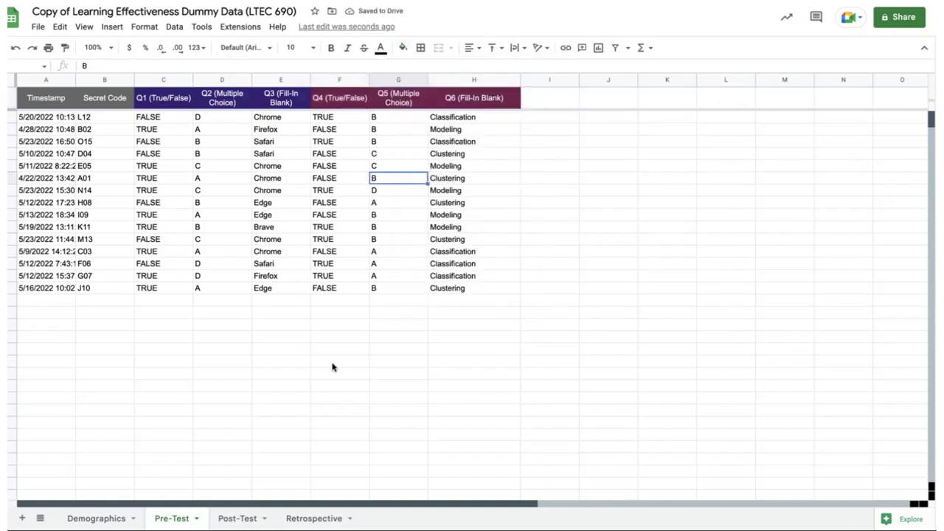
Apply borders to all cells of the Pre-Test table A1:H16.
{"action": "left_click_drag", "start_coordinate": [46, 97], "coordinate": [495, 293]}
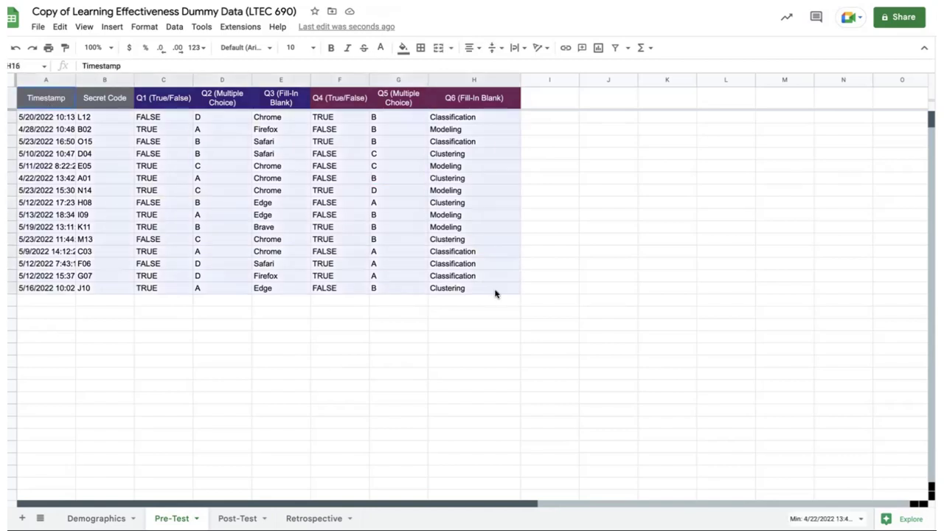
{"action": "left_click", "coordinate": [421, 47]}
{"action": "left_click", "coordinate": [424, 71]}
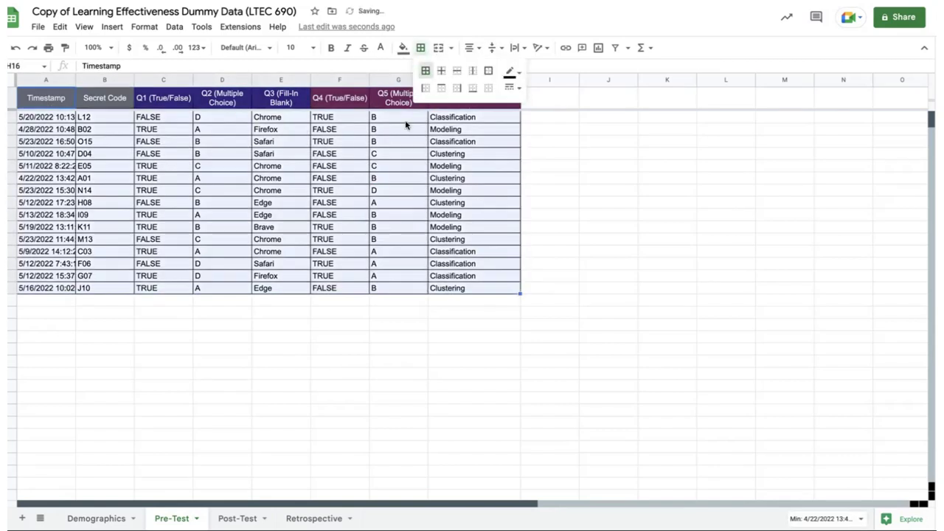
{"action": "left_click", "coordinate": [333, 343]}
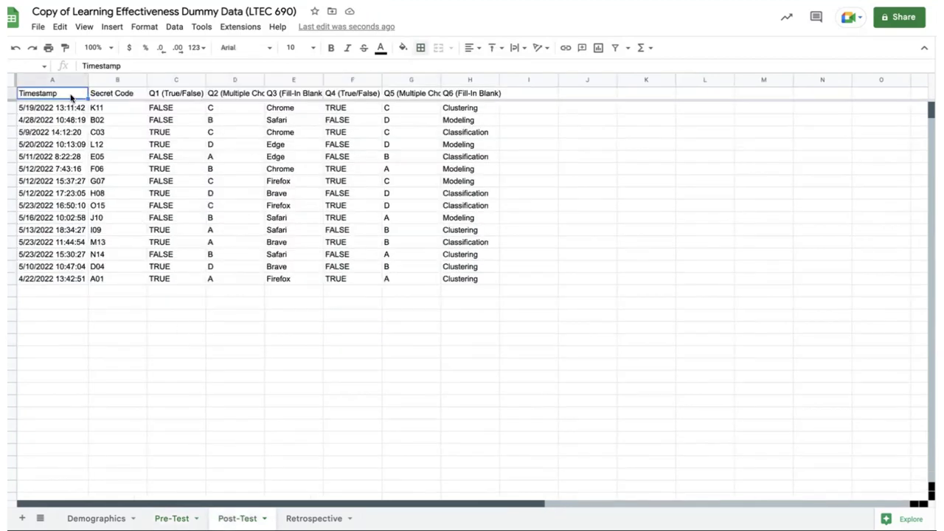
On the Post-Test sheet, wrap the text of header cells A1:H1 and fill them dark gray.
{"action": "left_click_drag", "start_coordinate": [68, 96], "coordinate": [470, 94]}
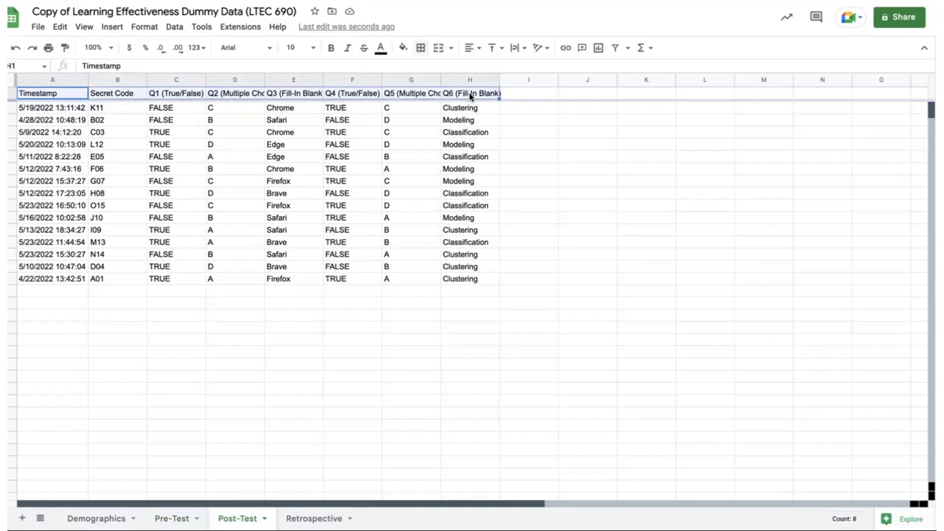
{"action": "left_click", "coordinate": [517, 49]}
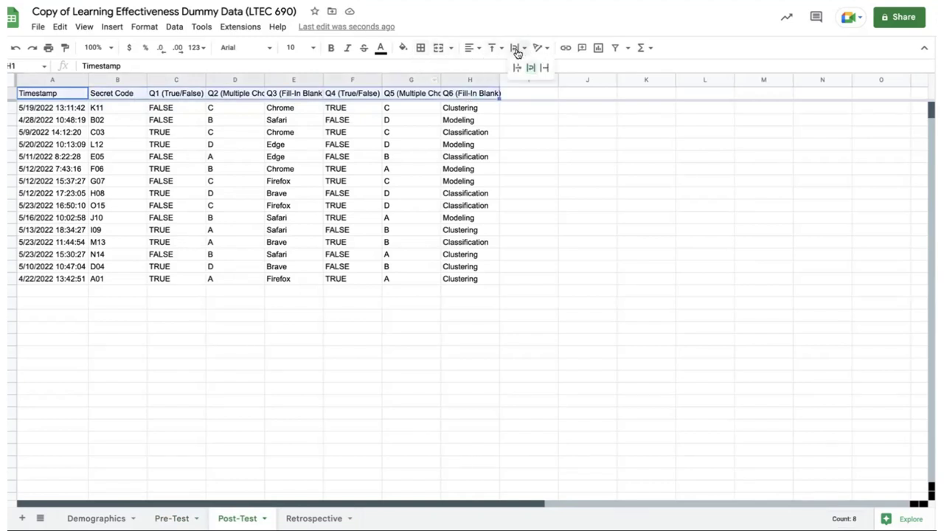
{"action": "left_click", "coordinate": [531, 69]}
{"action": "left_click", "coordinate": [403, 47]}
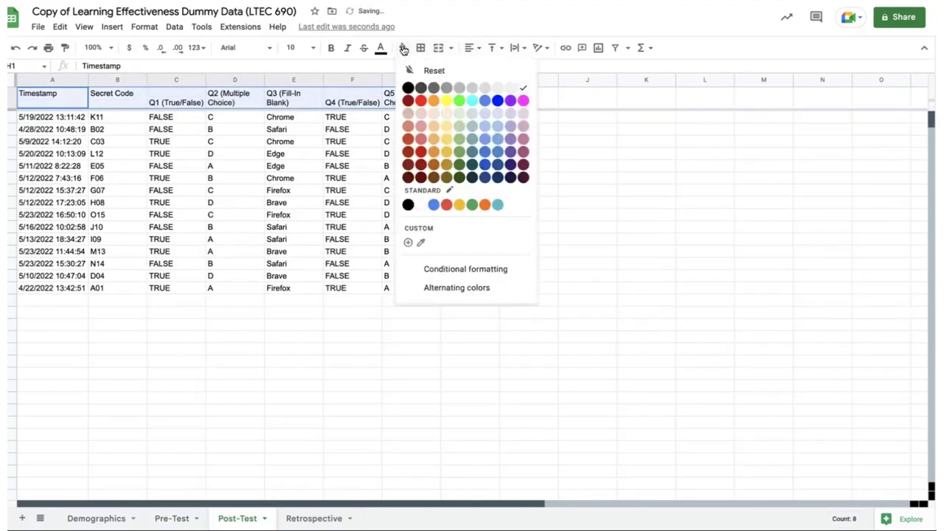
{"action": "left_click", "coordinate": [433, 88]}
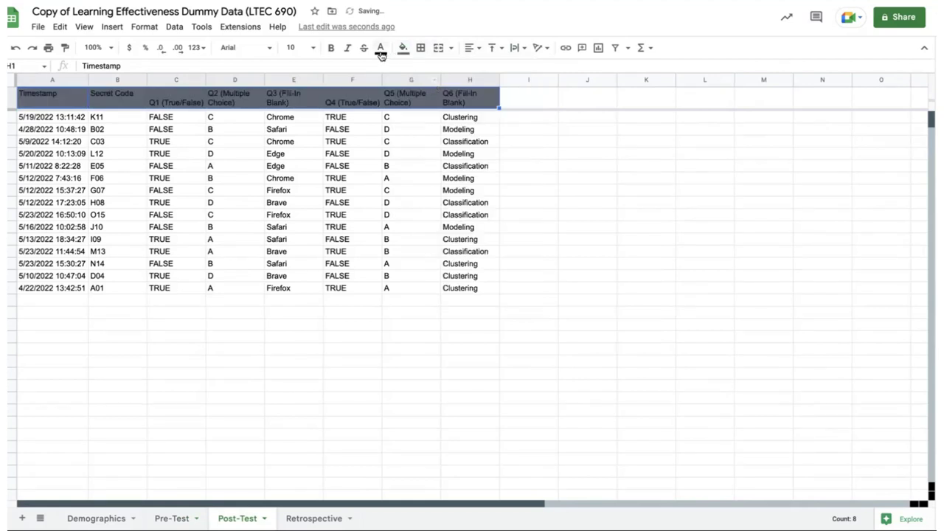
Center the Post-Test header text in A1:H1 horizontally and vertically and color it white.
{"action": "left_click", "coordinate": [474, 48]}
{"action": "left_click", "coordinate": [486, 68]}
{"action": "left_click", "coordinate": [491, 48]}
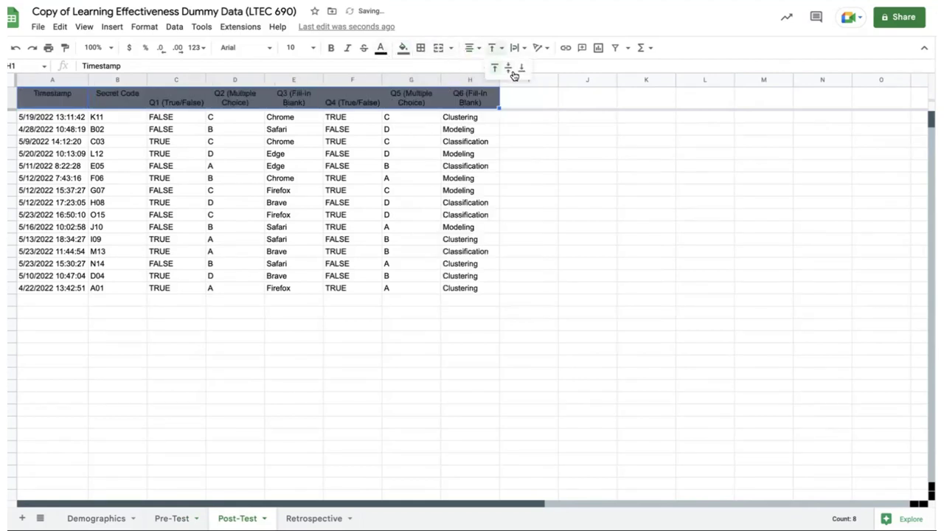
{"action": "left_click", "coordinate": [508, 69]}
{"action": "left_click", "coordinate": [381, 47]}
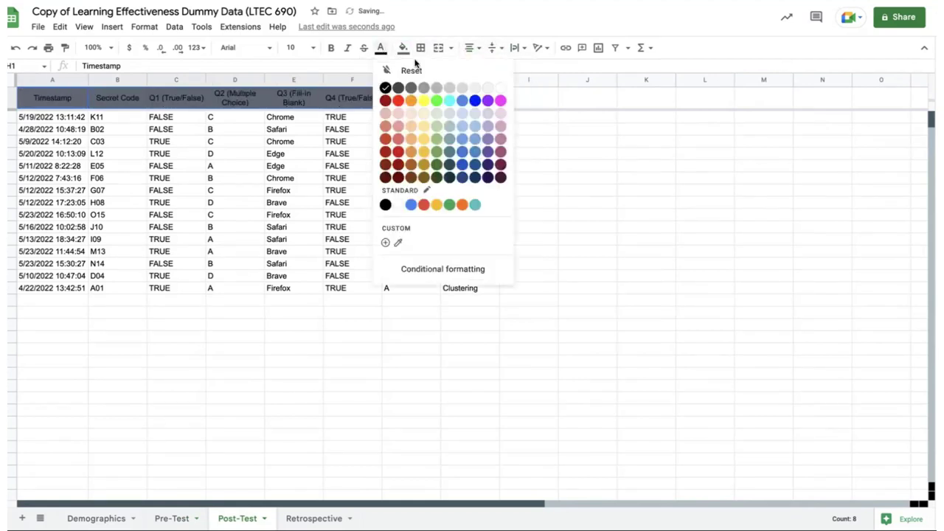
{"action": "left_click", "coordinate": [499, 89]}
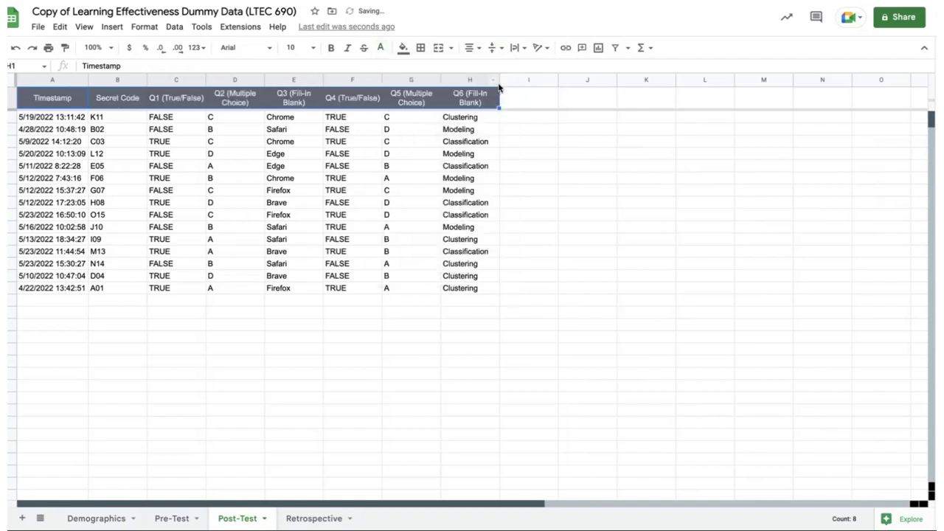
{"action": "left_click", "coordinate": [365, 153]}
Fill the Post-Test Q1–Q3 header cells C1:E1 dark purple.
{"action": "left_click_drag", "start_coordinate": [189, 102], "coordinate": [295, 104]}
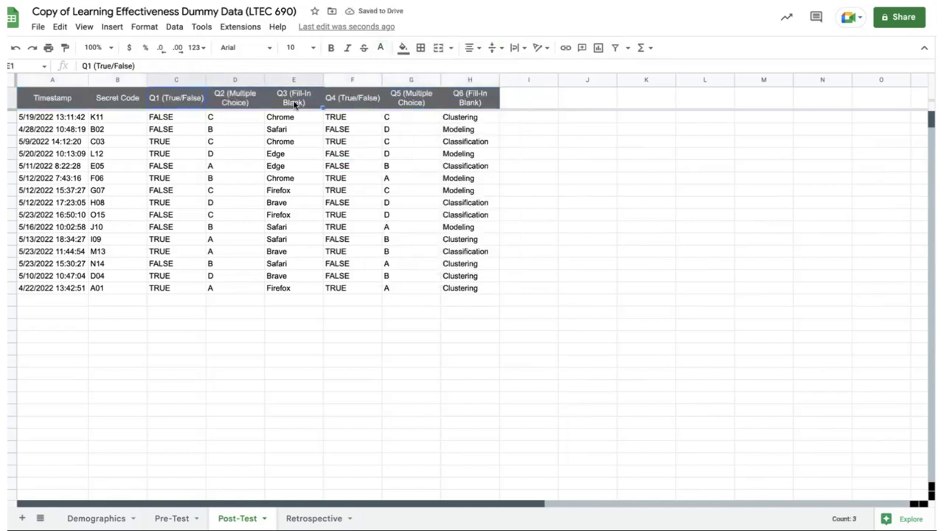
{"action": "left_click", "coordinate": [402, 47]}
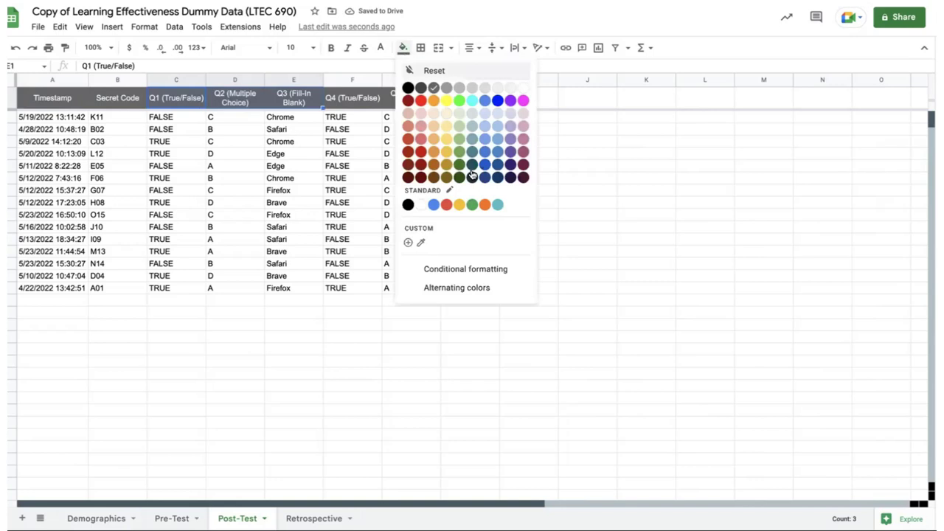
{"action": "left_click", "coordinate": [510, 167]}
Fill the Post-Test Q4–Q6 header cells F1:H1 dark magenta.
{"action": "left_click_drag", "start_coordinate": [363, 105], "coordinate": [472, 119]}
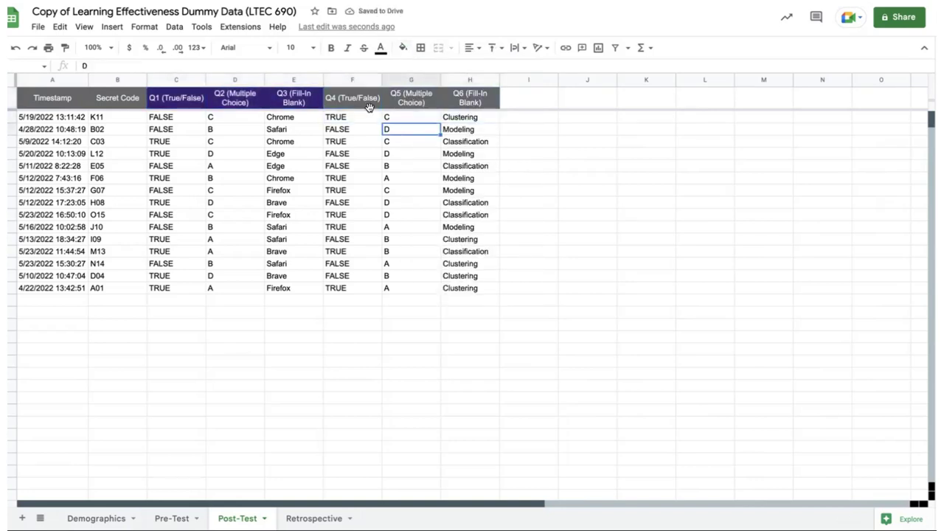
{"action": "left_click_drag", "start_coordinate": [367, 105], "coordinate": [473, 104]}
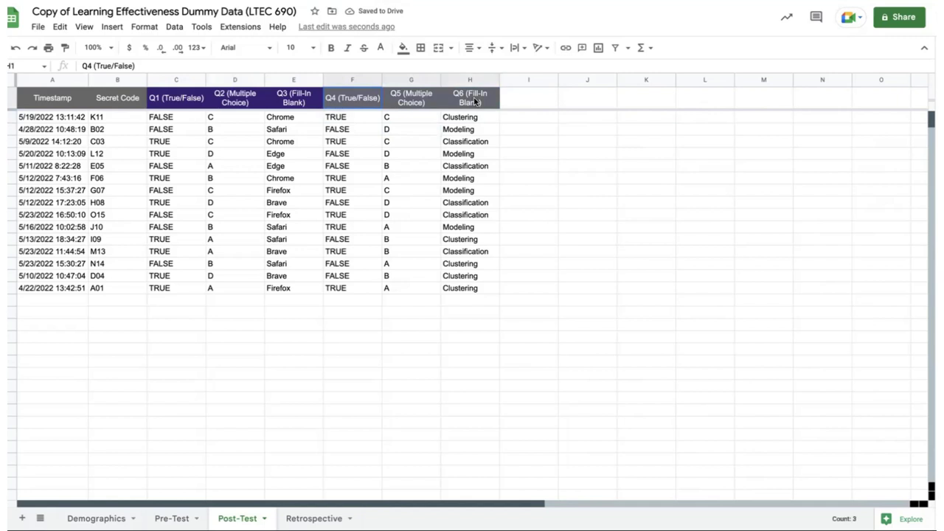
{"action": "left_click", "coordinate": [403, 50]}
{"action": "left_click", "coordinate": [509, 167]}
{"action": "left_click", "coordinate": [346, 165]}
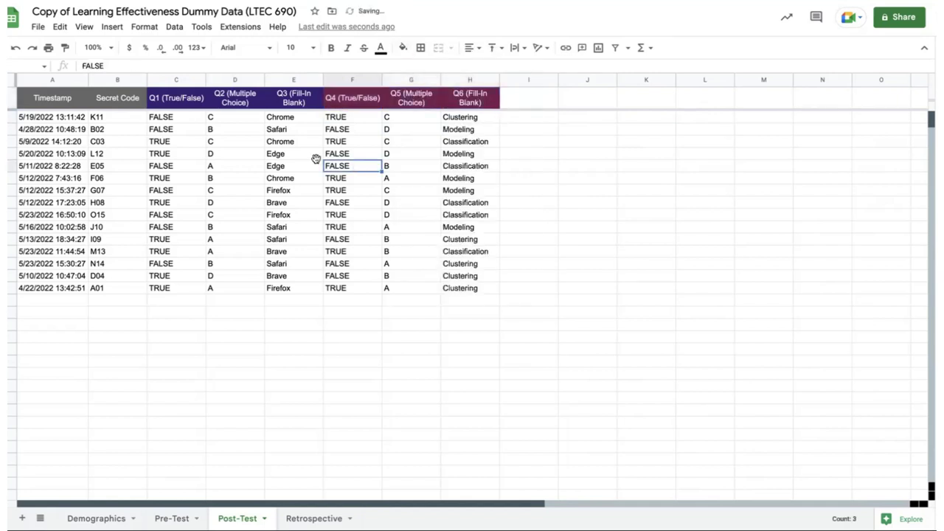
Apply borders to all cells of the Post-Test table A1:H16.
{"action": "left_click_drag", "start_coordinate": [52, 97], "coordinate": [118, 141]}
{"action": "left_click_drag", "start_coordinate": [394, 214], "coordinate": [480, 294]}
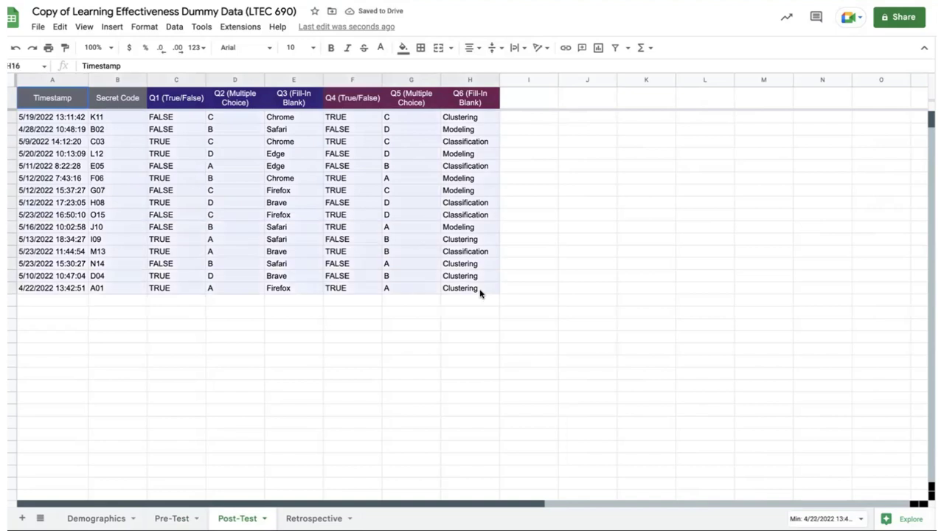
{"action": "left_click", "coordinate": [421, 49]}
{"action": "left_click", "coordinate": [426, 70]}
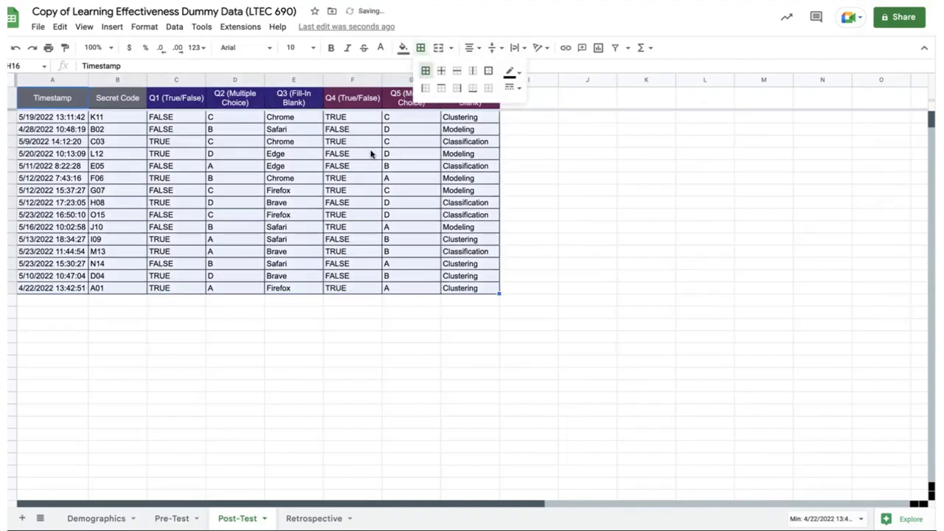
{"action": "left_click", "coordinate": [257, 252]}
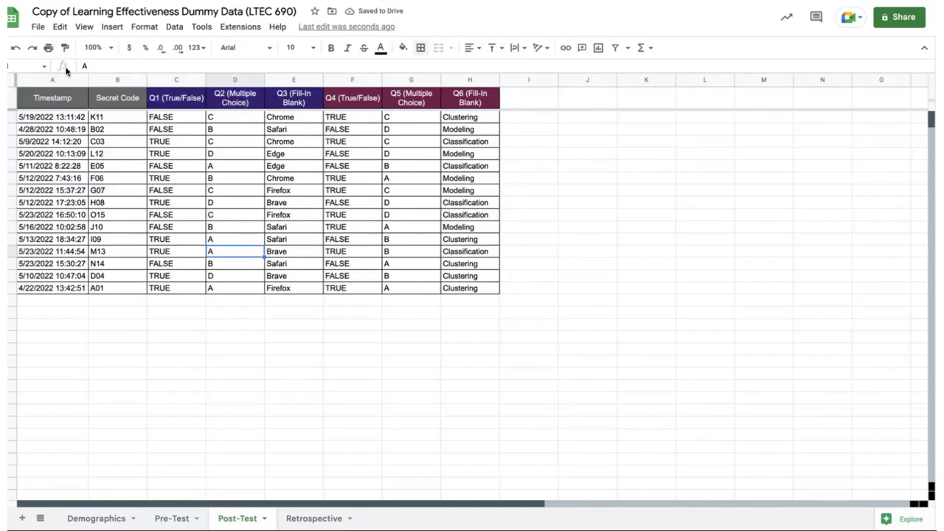
Create a filter on the Post-Test header row and sort the table by Secret Code from A to Z.
{"action": "left_click", "coordinate": [66, 103]}
{"action": "left_click_drag", "start_coordinate": [194, 95], "coordinate": [469, 98]}
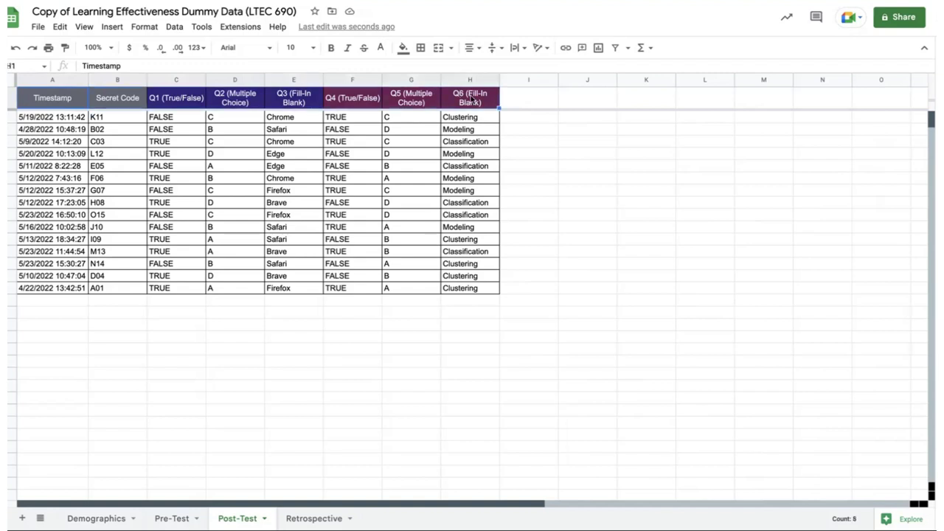
{"action": "left_click", "coordinate": [616, 48]}
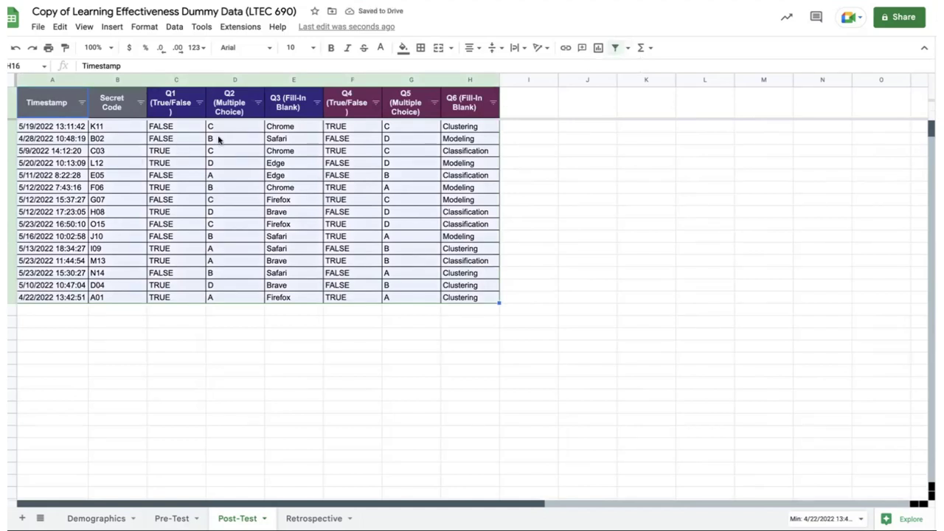
{"action": "left_click", "coordinate": [140, 107]}
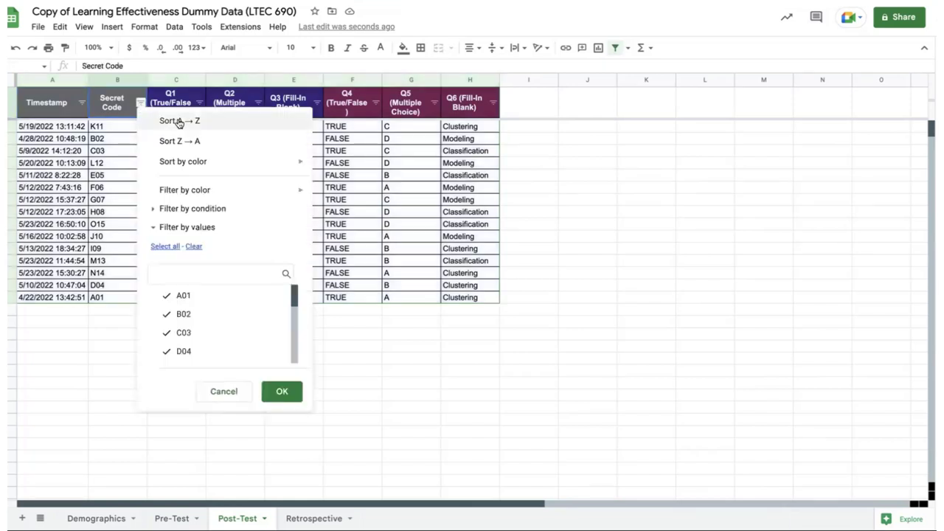
{"action": "left_click", "coordinate": [177, 122]}
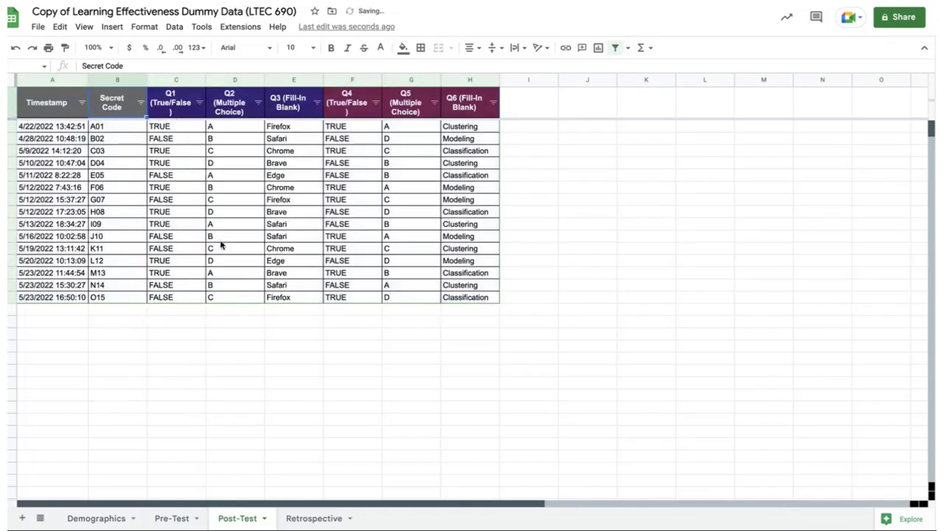
{"action": "left_click", "coordinate": [190, 225]}
Center the Secret Code values in B2:B16 of the Post-Test sheet horizontally.
{"action": "left_click_drag", "start_coordinate": [123, 127], "coordinate": [122, 297]}
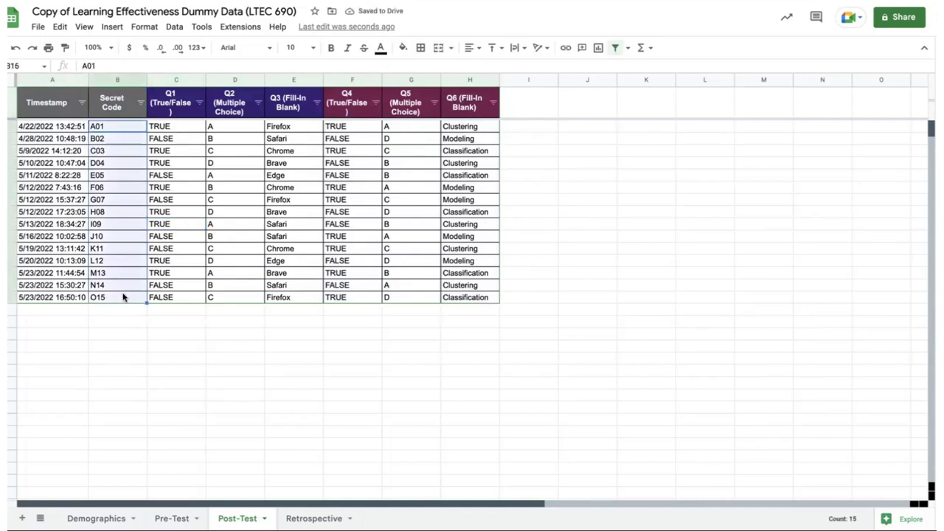
{"action": "left_click", "coordinate": [476, 48]}
{"action": "left_click", "coordinate": [485, 70]}
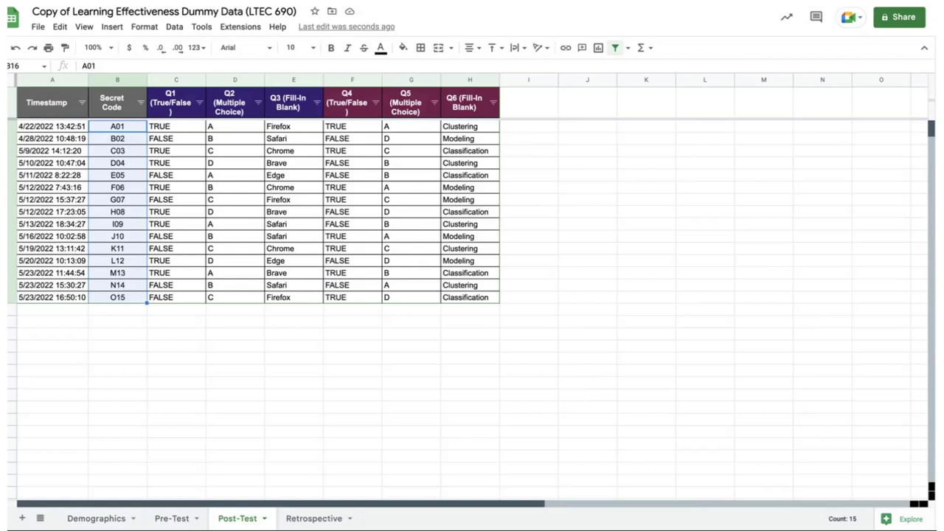
{"action": "left_click", "coordinate": [576, 376]}
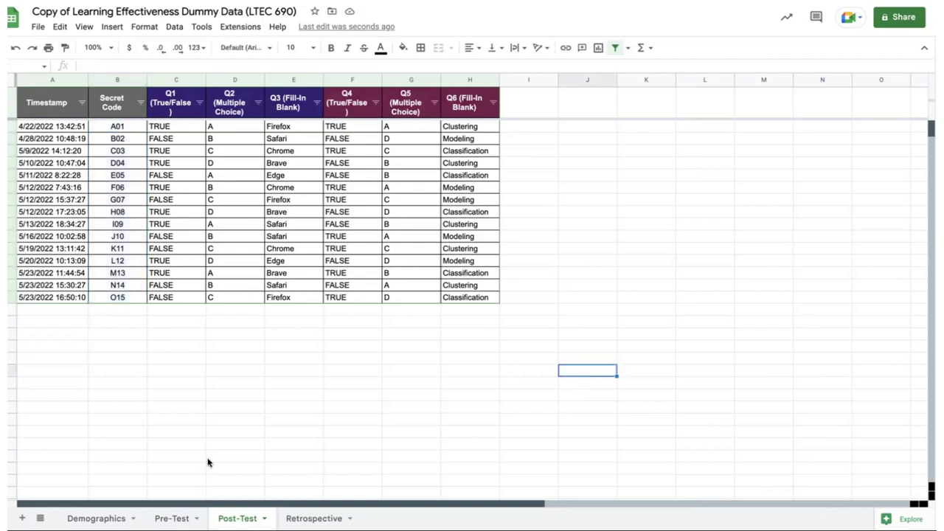
On the Pre-Test sheet, create a filter on header row A1:H1 and sort the table by Secret Code from A to Z.
{"action": "left_click", "coordinate": [175, 519]}
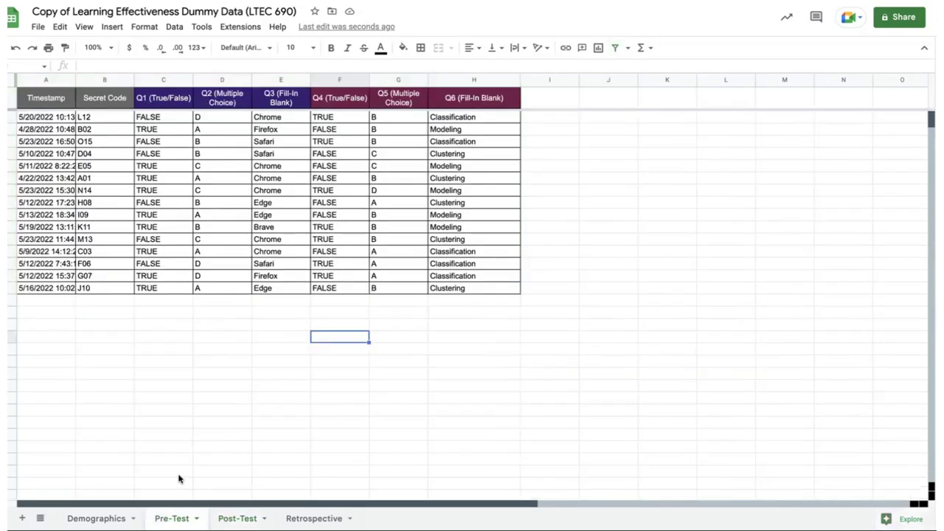
{"action": "left_click", "coordinate": [185, 422]}
{"action": "left_click_drag", "start_coordinate": [54, 104], "coordinate": [464, 108]}
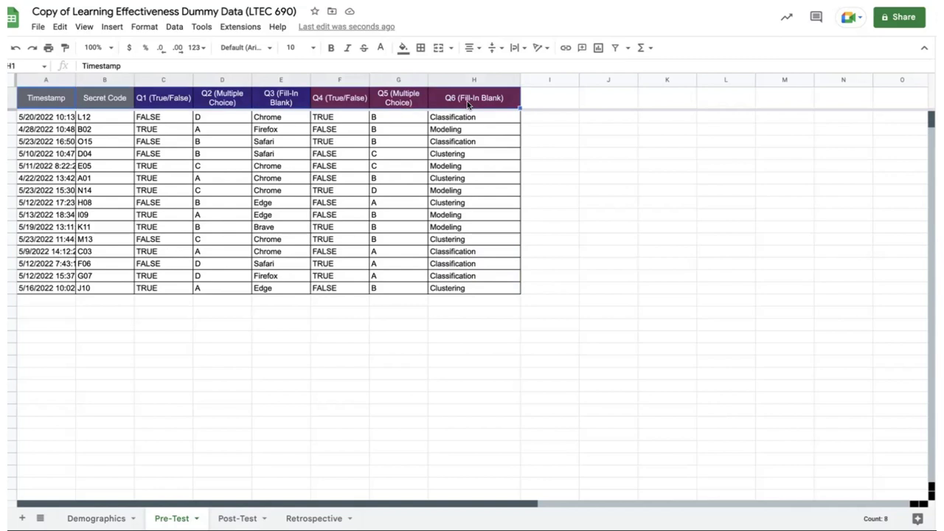
{"action": "left_click", "coordinate": [618, 48]}
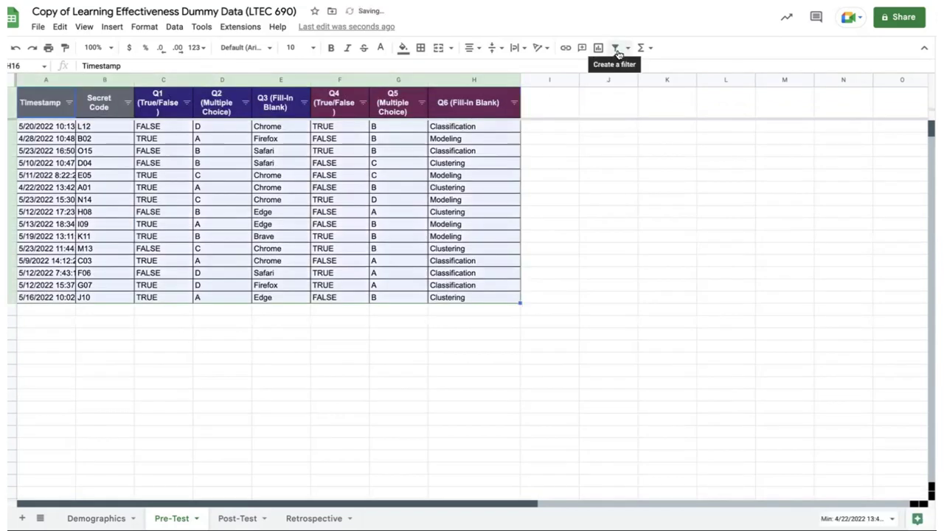
{"action": "left_click", "coordinate": [127, 104]}
{"action": "left_click", "coordinate": [163, 121]}
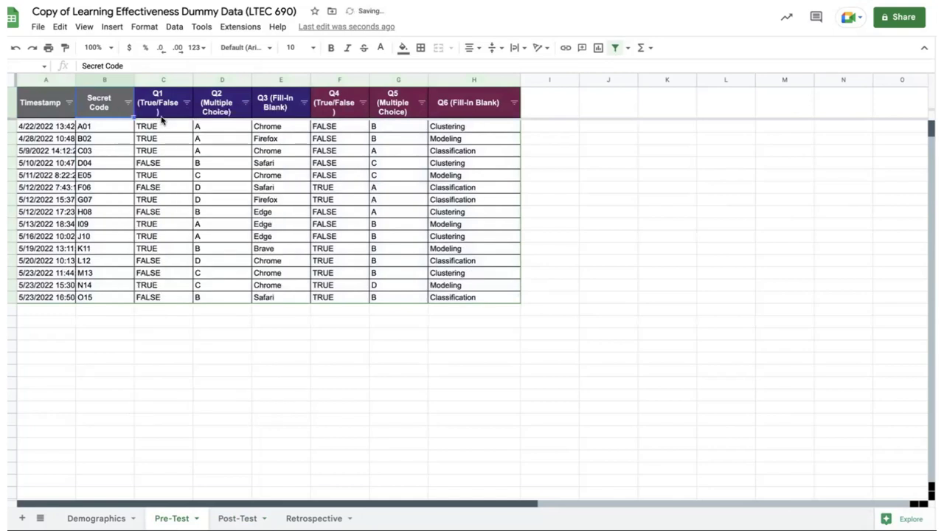
Center the Secret Code values in B2:B16 of the Pre-Test sheet horizontally.
{"action": "left_click_drag", "start_coordinate": [126, 126], "coordinate": [104, 297]}
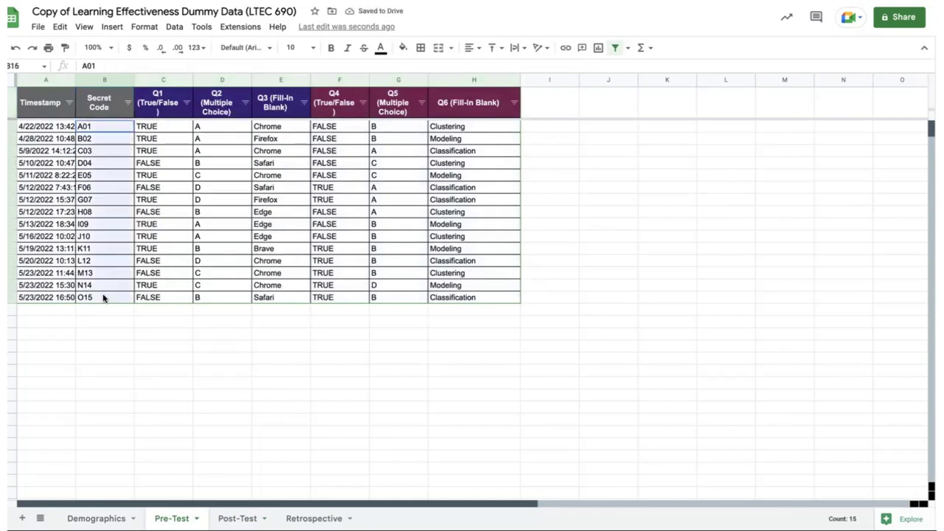
{"action": "left_click", "coordinate": [477, 50]}
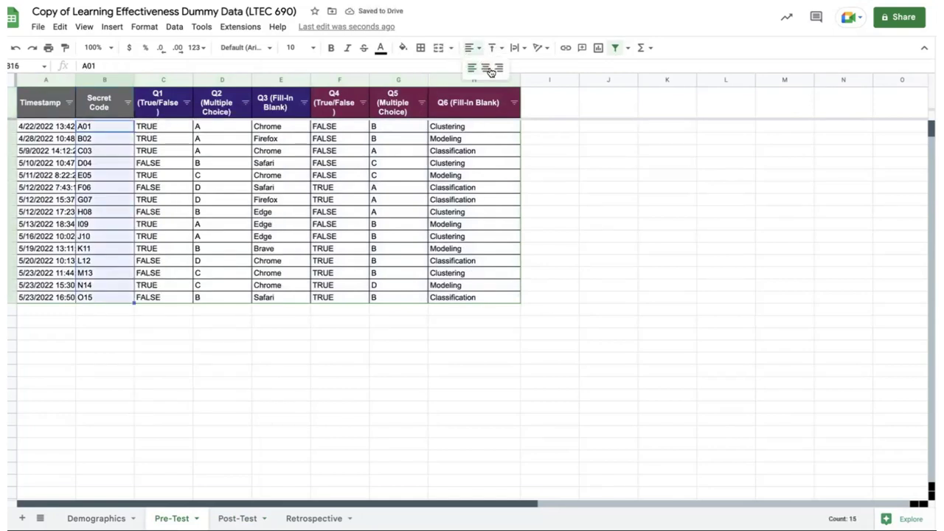
{"action": "left_click", "coordinate": [485, 67]}
{"action": "left_click", "coordinate": [293, 406]}
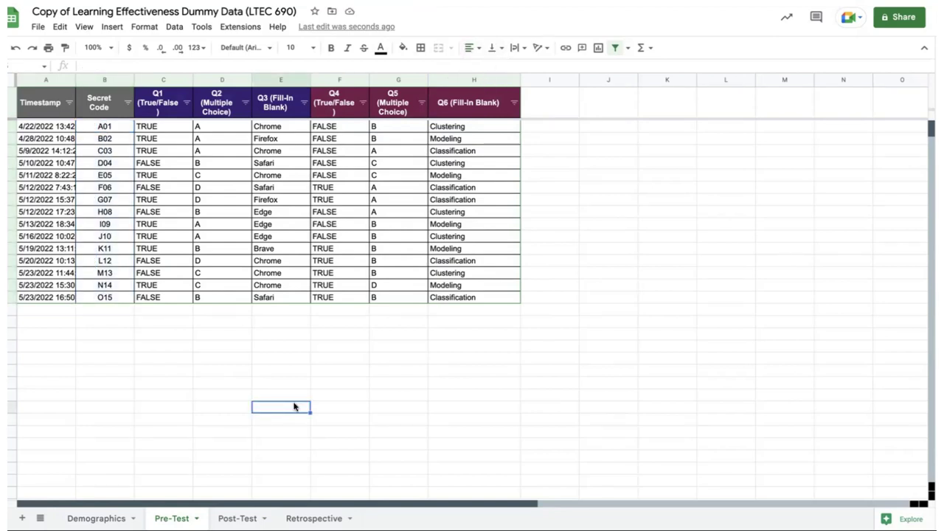
On the Retrospective sheet, wrap the text of header cells A1:G1 and fill them dark gray.
{"action": "left_click", "coordinate": [319, 520]}
{"action": "left_click", "coordinate": [217, 378]}
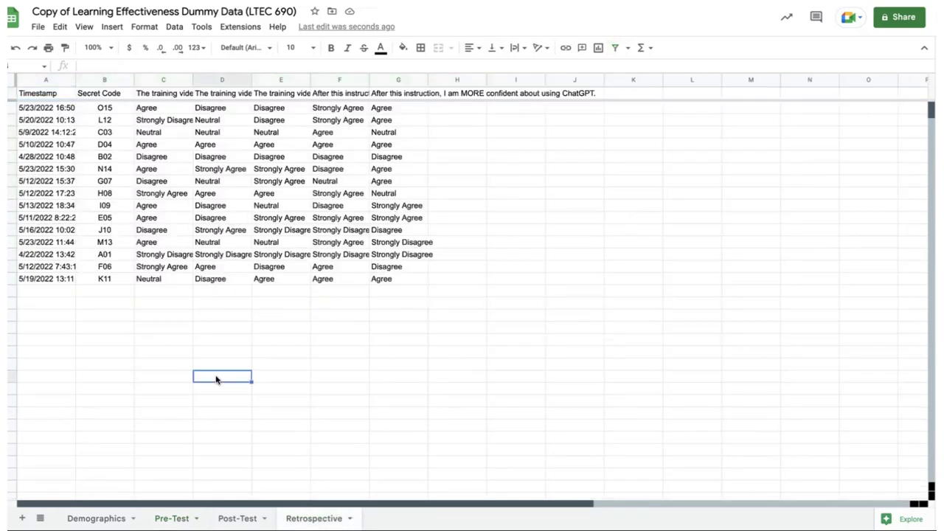
{"action": "left_click", "coordinate": [53, 93]}
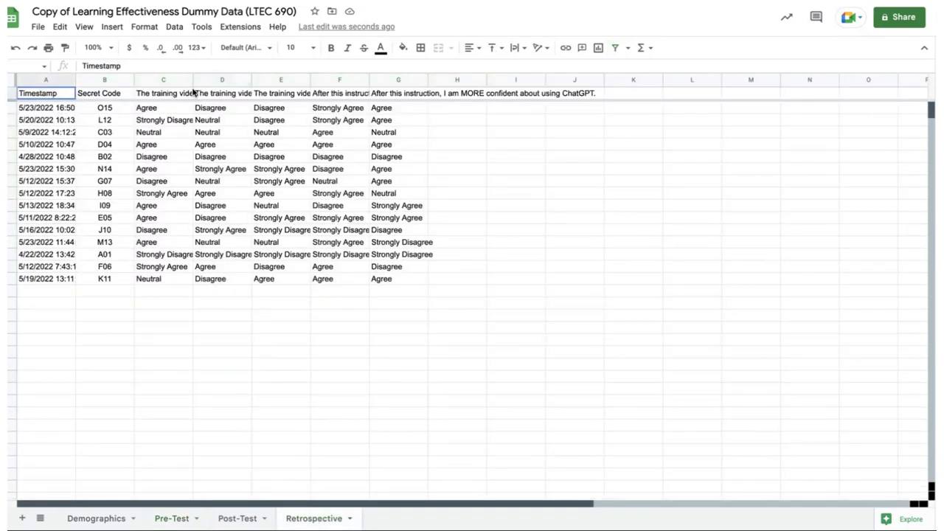
{"action": "left_click_drag", "start_coordinate": [193, 92], "coordinate": [408, 97]}
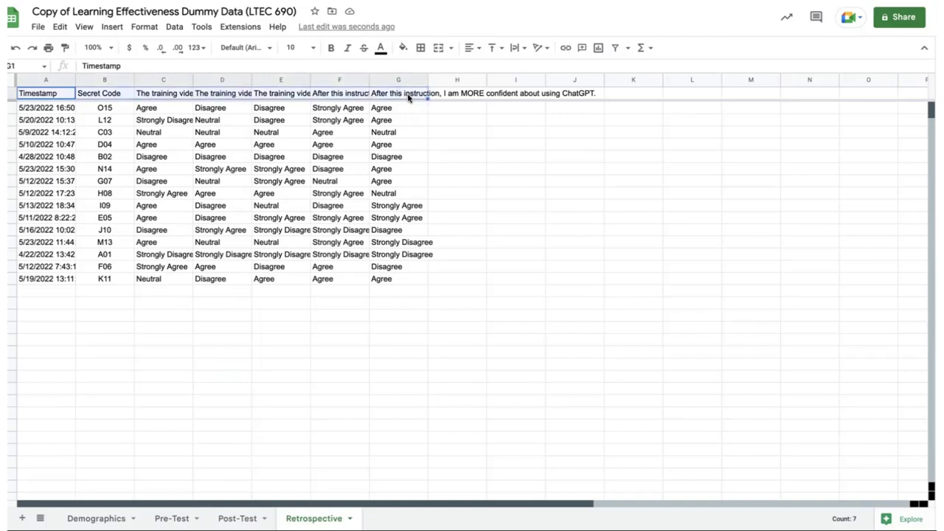
{"action": "left_click", "coordinate": [516, 48]}
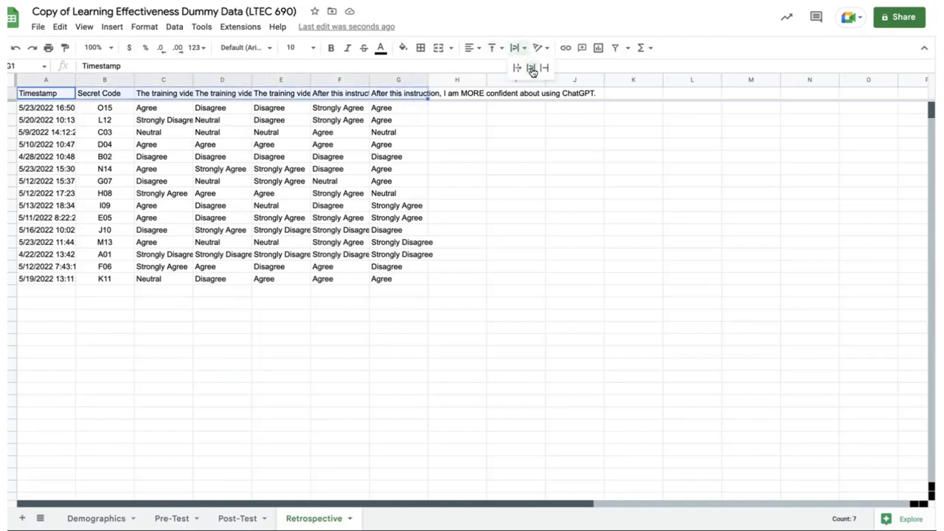
{"action": "left_click", "coordinate": [530, 68]}
{"action": "left_click", "coordinate": [402, 47]}
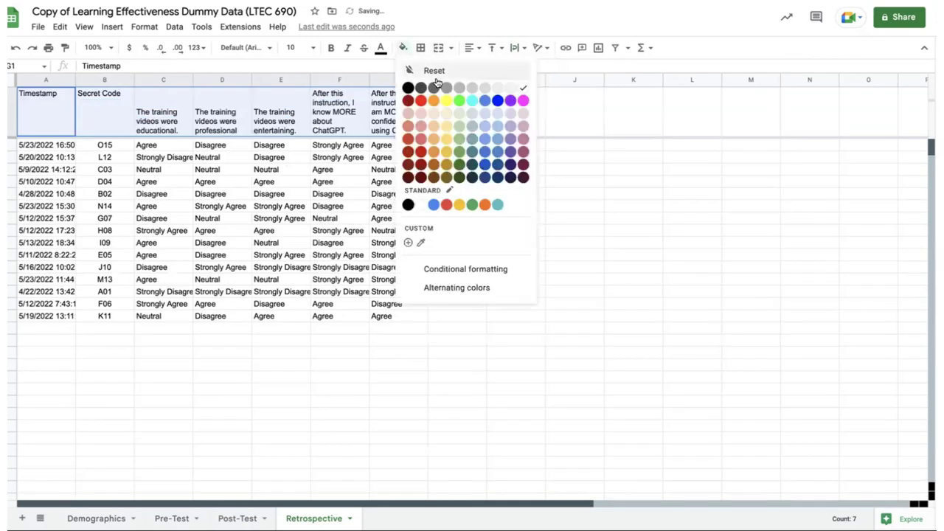
{"action": "left_click", "coordinate": [434, 87]}
Color the Retrospective header text in A1:G1 white and center it horizontally and vertically.
{"action": "left_click", "coordinate": [381, 47]}
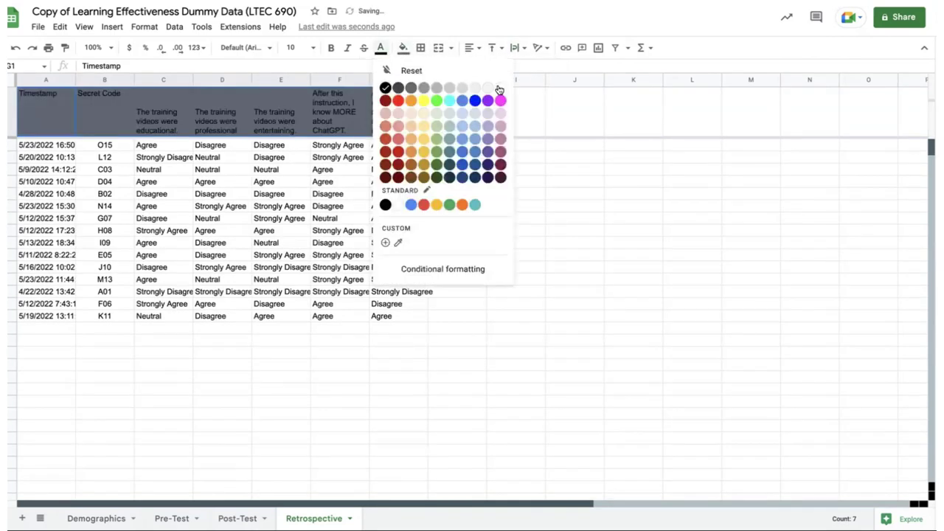
{"action": "left_click", "coordinate": [501, 88]}
{"action": "left_click", "coordinate": [469, 47]}
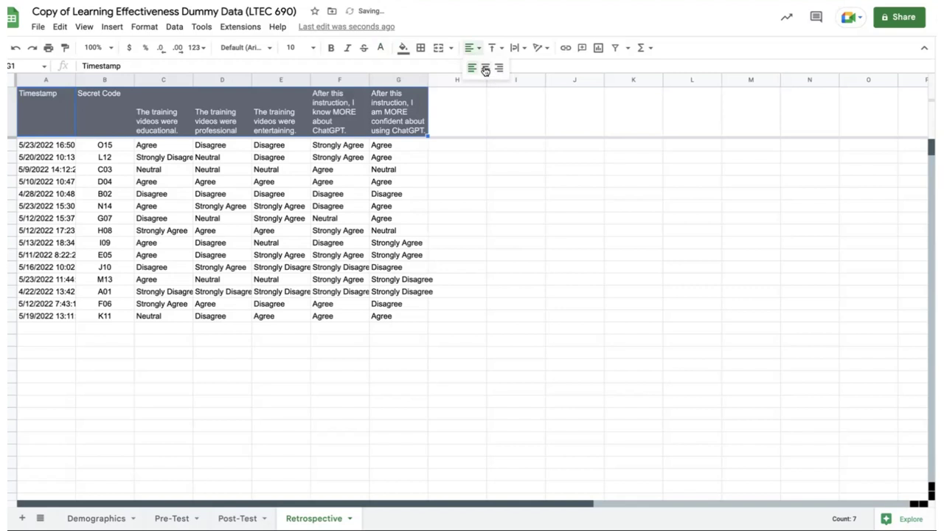
{"action": "left_click", "coordinate": [484, 67]}
{"action": "left_click", "coordinate": [494, 47]}
{"action": "left_click", "coordinate": [509, 68]}
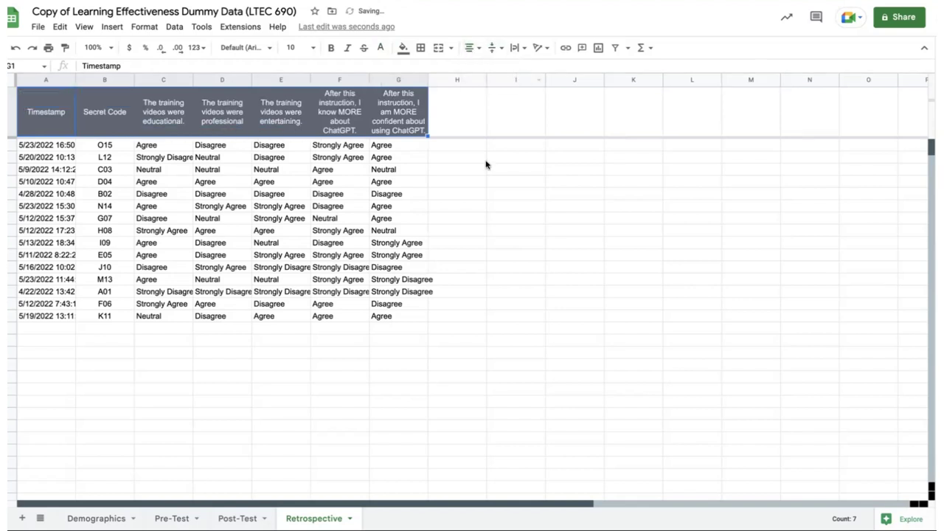
{"action": "left_click", "coordinate": [476, 183]}
Apply borders to all cells of the Retrospective table A1:G16.
{"action": "left_click_drag", "start_coordinate": [46, 111], "coordinate": [395, 315]}
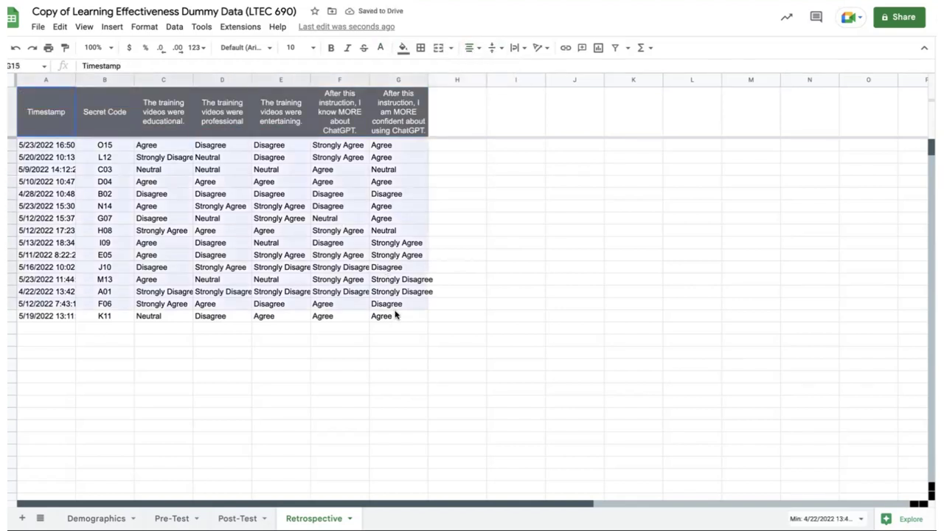
{"action": "left_click", "coordinate": [421, 47]}
{"action": "left_click", "coordinate": [426, 71]}
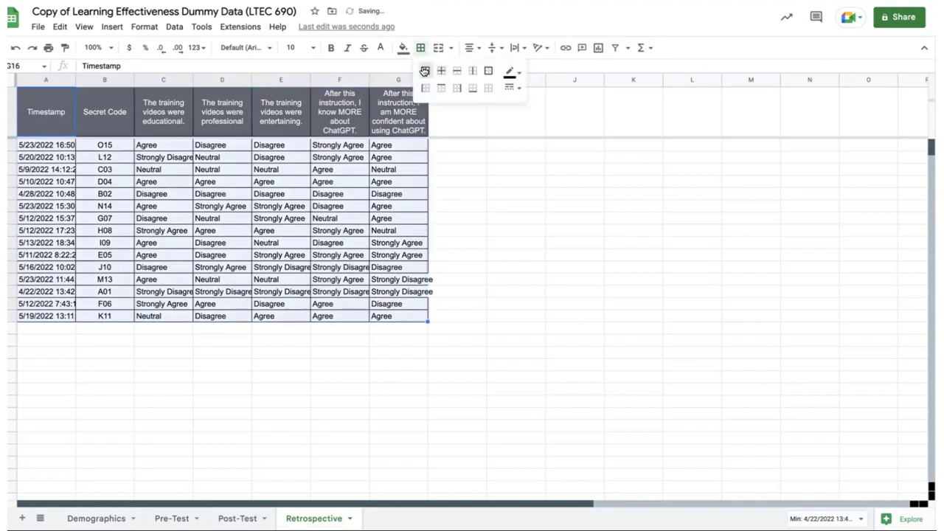
{"action": "left_click", "coordinate": [322, 231]}
Fill the three training video header cells C1:E1 on the Retrospective sheet dark blue.
{"action": "left_click_drag", "start_coordinate": [166, 114], "coordinate": [281, 120]}
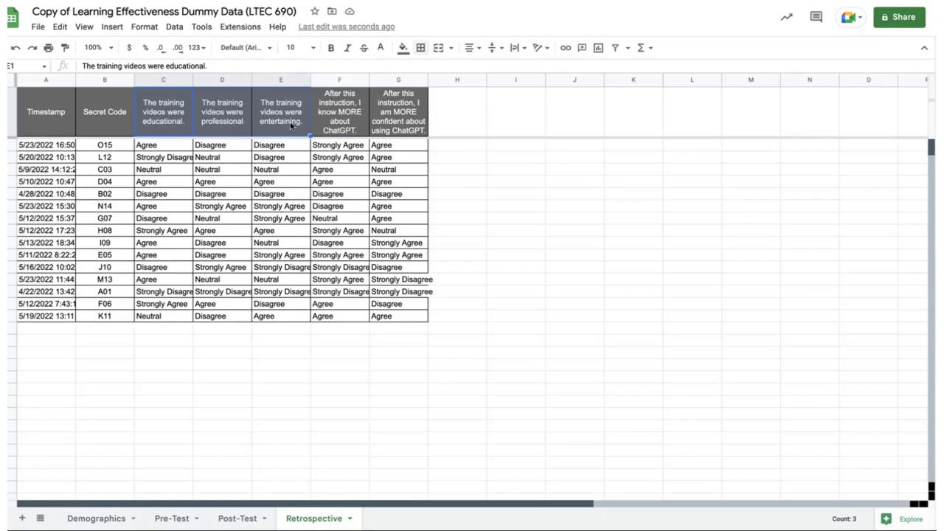
{"action": "left_click", "coordinate": [404, 48]}
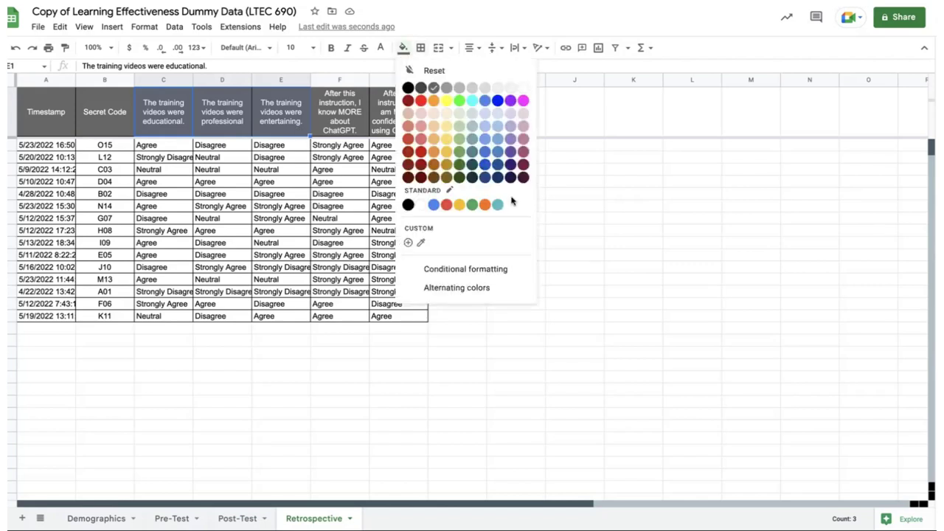
{"action": "left_click", "coordinate": [499, 164]}
Fill the two "After this instruction" header cells F1:G1 on the Retrospective sheet dark teal.
{"action": "left_click_drag", "start_coordinate": [347, 113], "coordinate": [402, 117]}
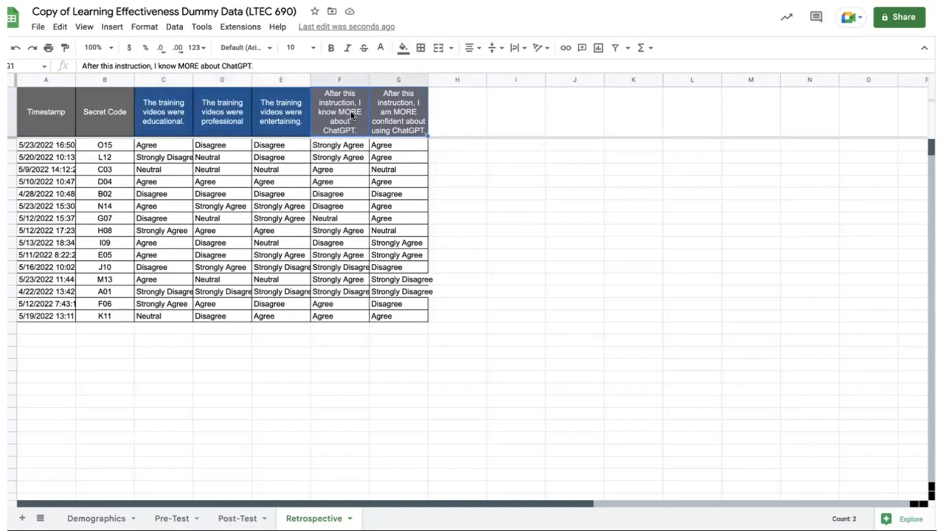
{"action": "left_click", "coordinate": [402, 47]}
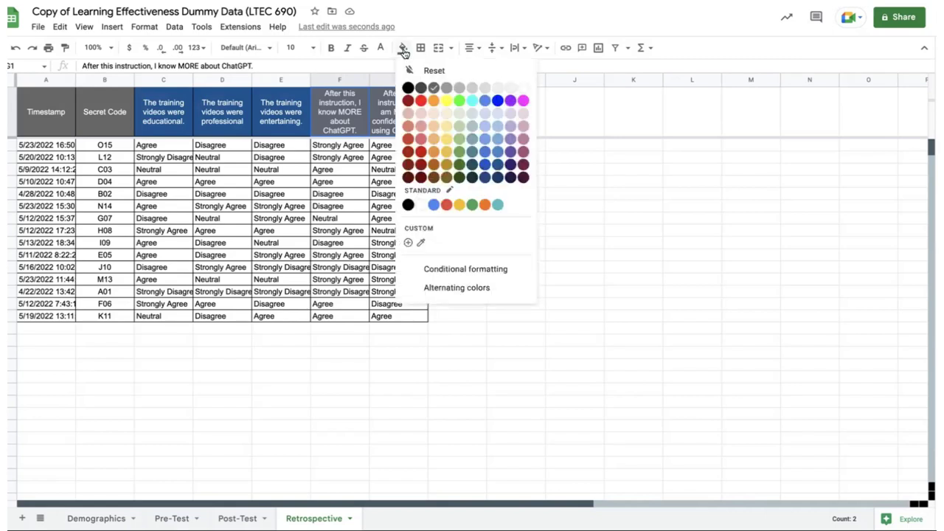
{"action": "left_click", "coordinate": [471, 164]}
{"action": "left_click", "coordinate": [341, 170]}
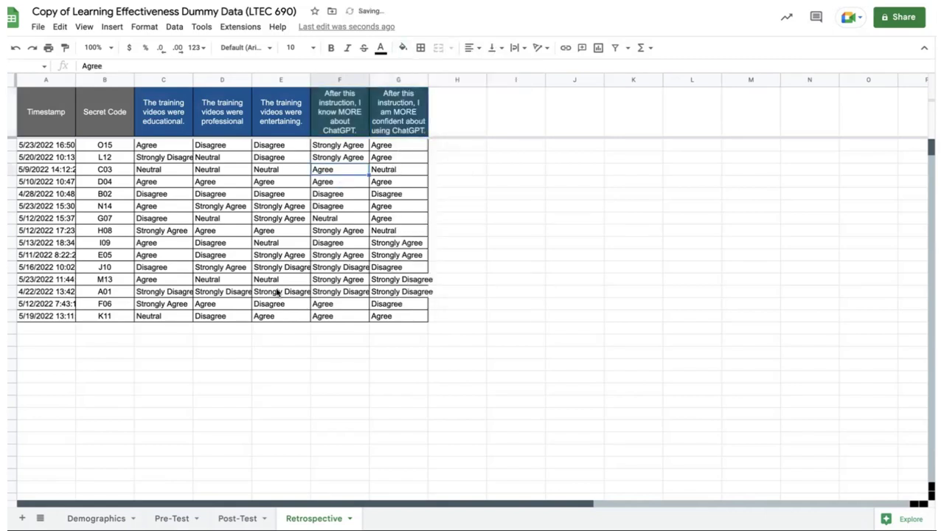
Create a filter on the Retrospective table and sort its rows by Secret Code from A to Z.
{"action": "left_click", "coordinate": [242, 421]}
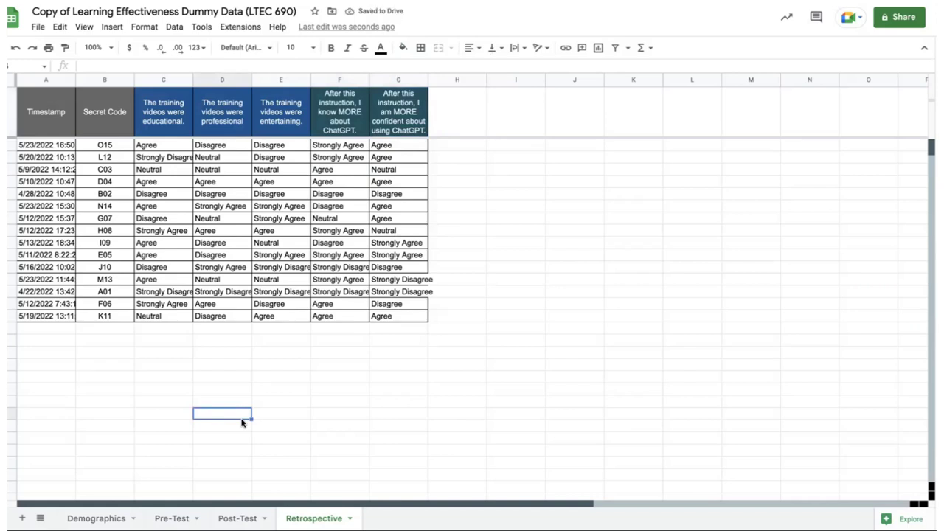
{"action": "left_click", "coordinate": [53, 121]}
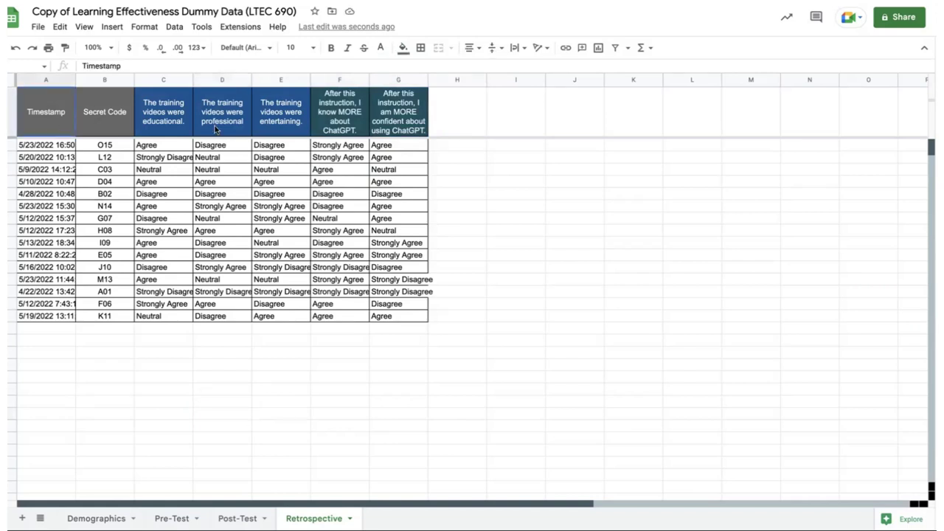
{"action": "left_click_drag", "start_coordinate": [215, 126], "coordinate": [391, 131]}
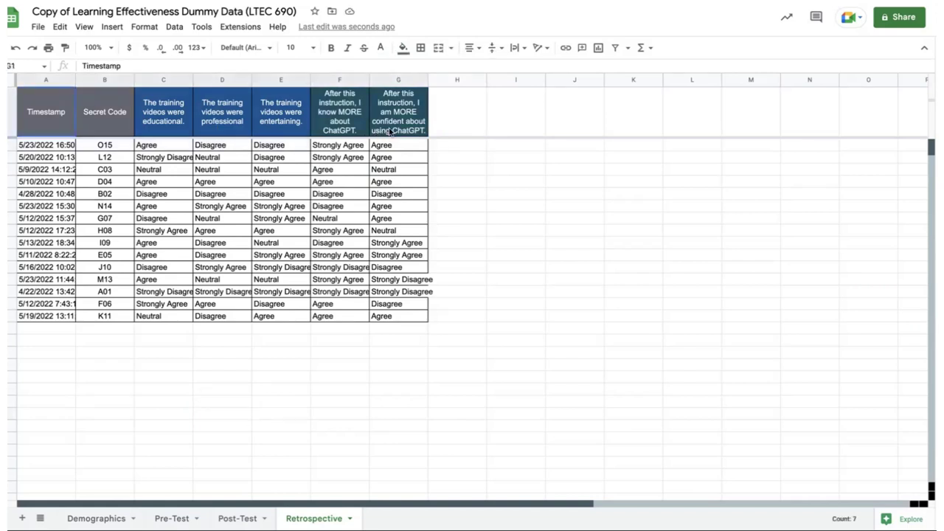
{"action": "left_click", "coordinate": [615, 47]}
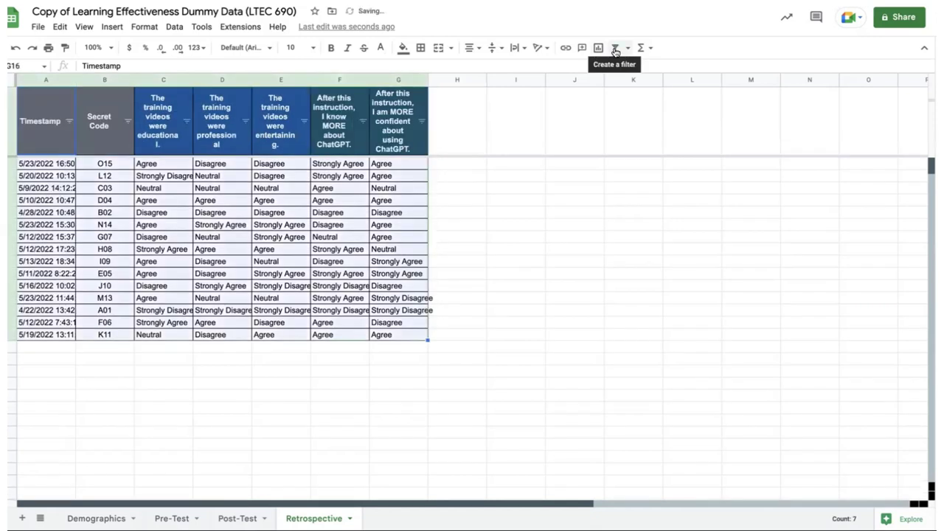
{"action": "left_click", "coordinate": [127, 123]}
{"action": "left_click", "coordinate": [143, 137]}
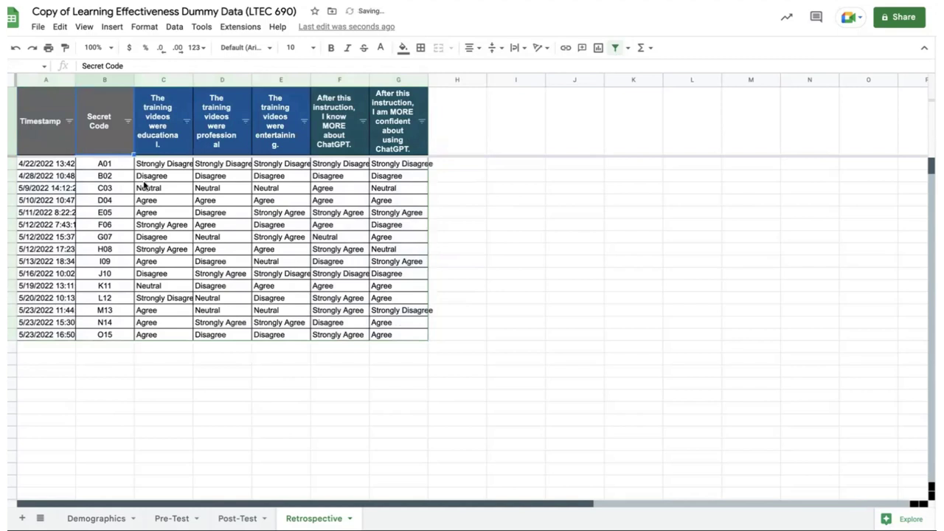
{"action": "left_click", "coordinate": [241, 361]}
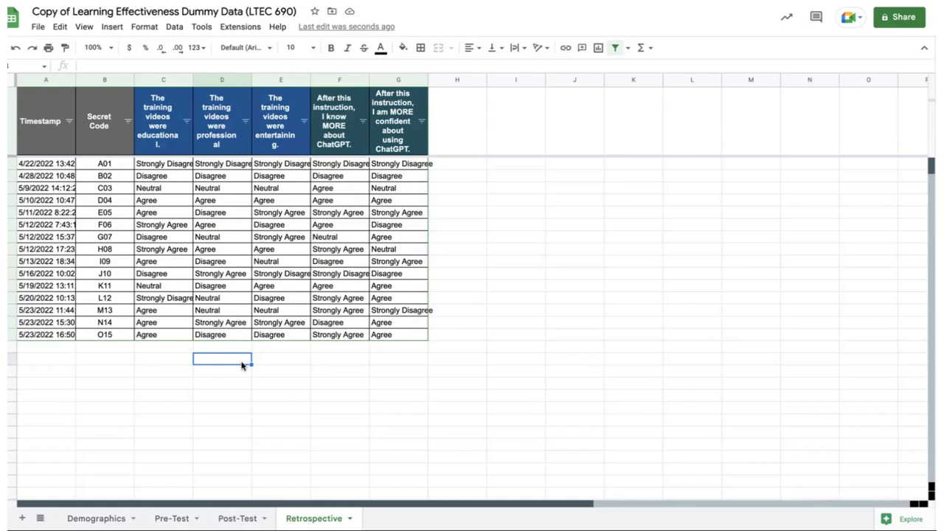
{"action": "left_click", "coordinate": [104, 383]}
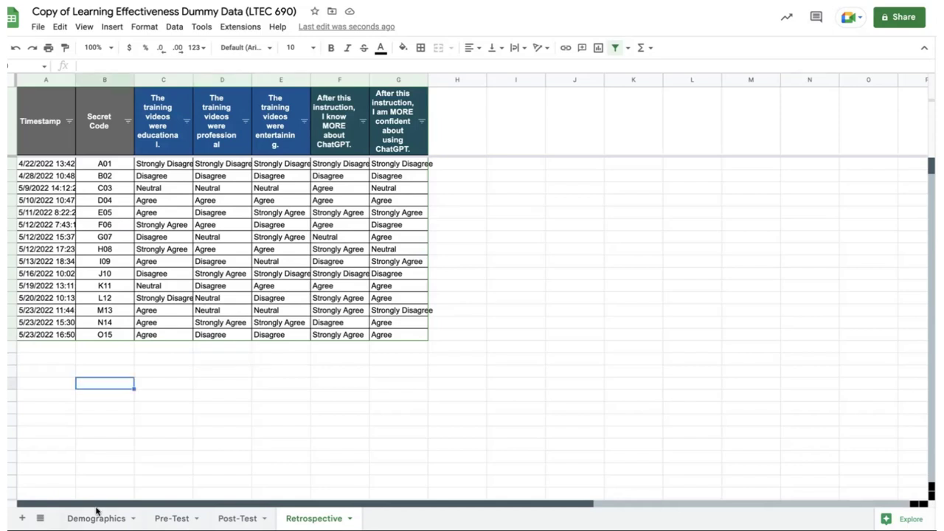
On the Demographics sheet, insert a pie chart of the pre-service or in-service answers in C2:C16, shrink it and place it beside the table.
{"action": "left_click", "coordinate": [90, 518]}
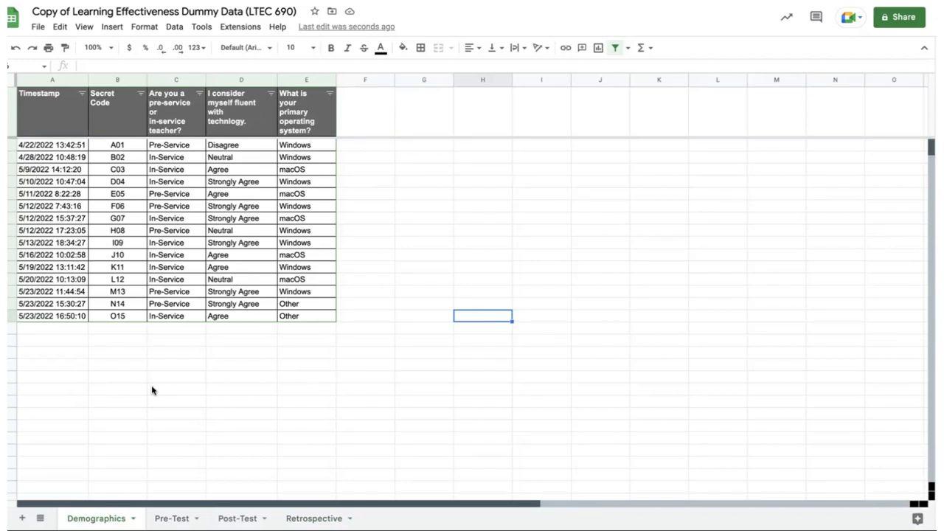
{"action": "left_click", "coordinate": [189, 146]}
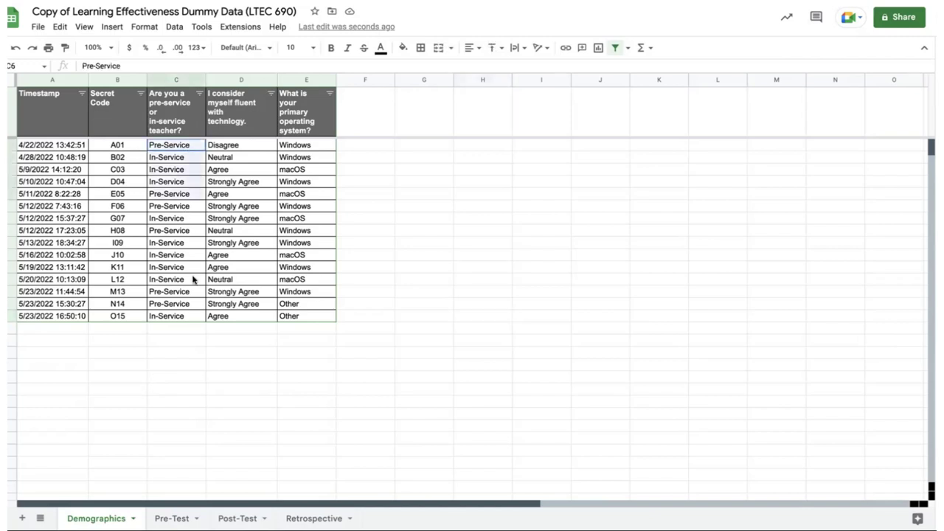
{"action": "left_click_drag", "start_coordinate": [193, 279], "coordinate": [185, 317]}
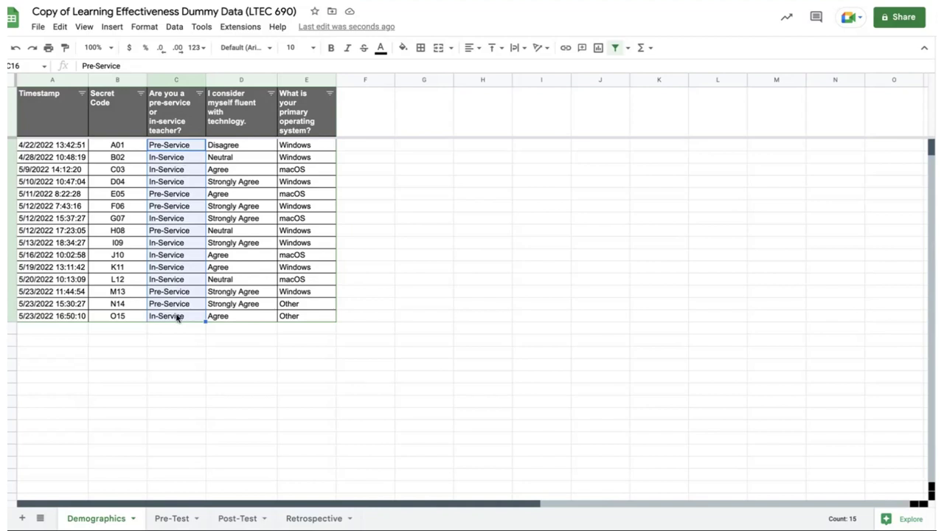
{"action": "left_click", "coordinate": [112, 27]}
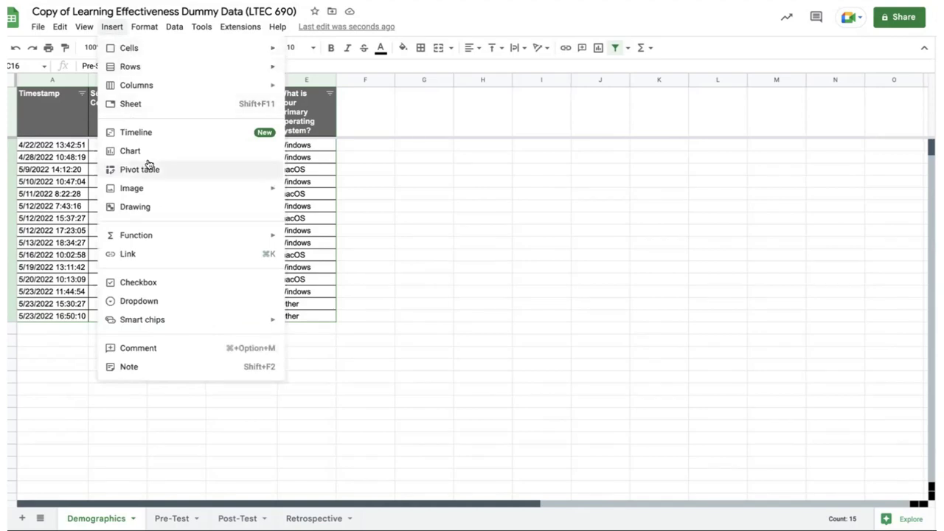
{"action": "left_click", "coordinate": [145, 152]}
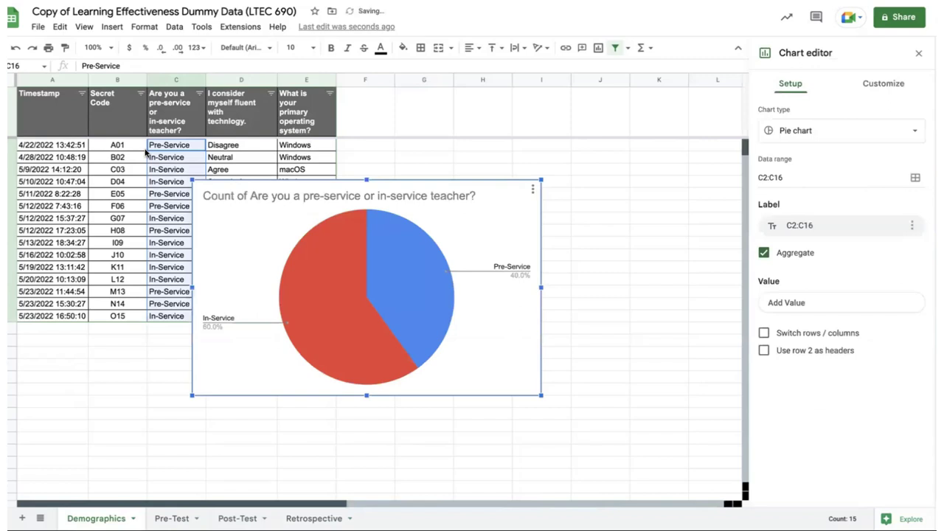
{"action": "left_click_drag", "start_coordinate": [284, 200], "coordinate": [447, 173]}
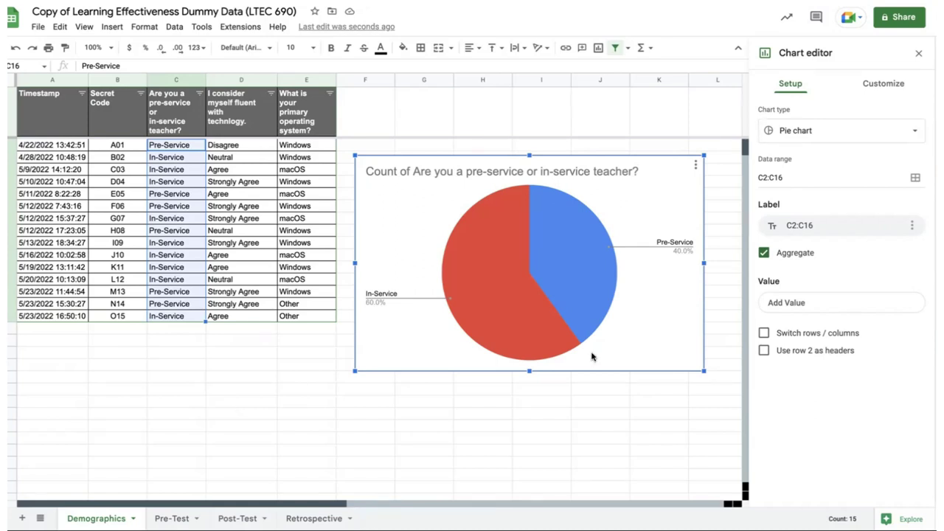
{"action": "left_click_drag", "start_coordinate": [702, 157], "coordinate": [604, 139]}
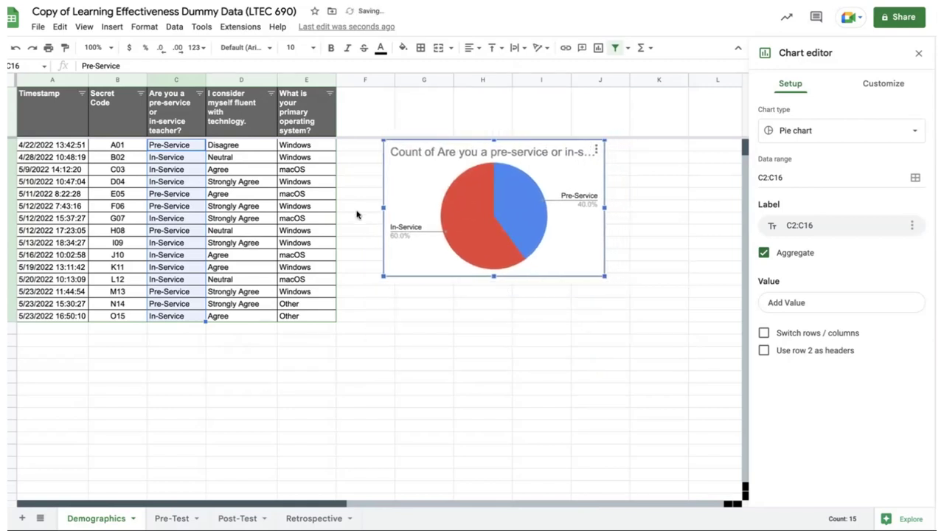
Insert a pie chart of the primary operating system answers in E2:E16, shrink it and place it below the first chart.
{"action": "left_click", "coordinate": [319, 146]}
{"action": "left_click_drag", "start_coordinate": [319, 145], "coordinate": [309, 317]}
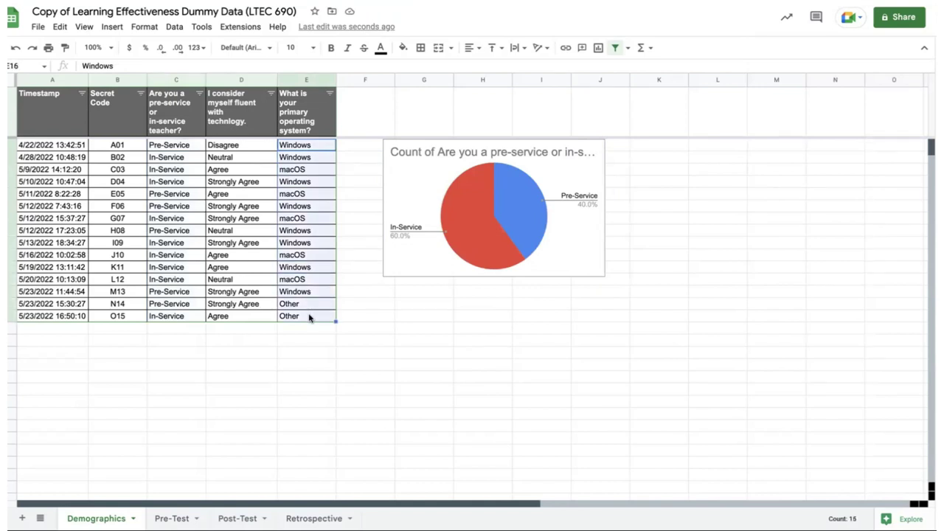
{"action": "left_click", "coordinate": [114, 29]}
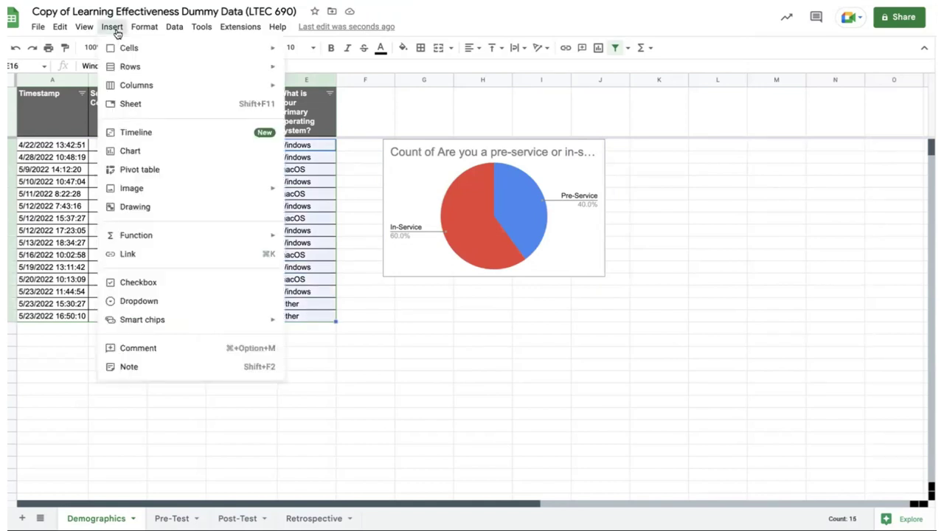
{"action": "left_click", "coordinate": [131, 151]}
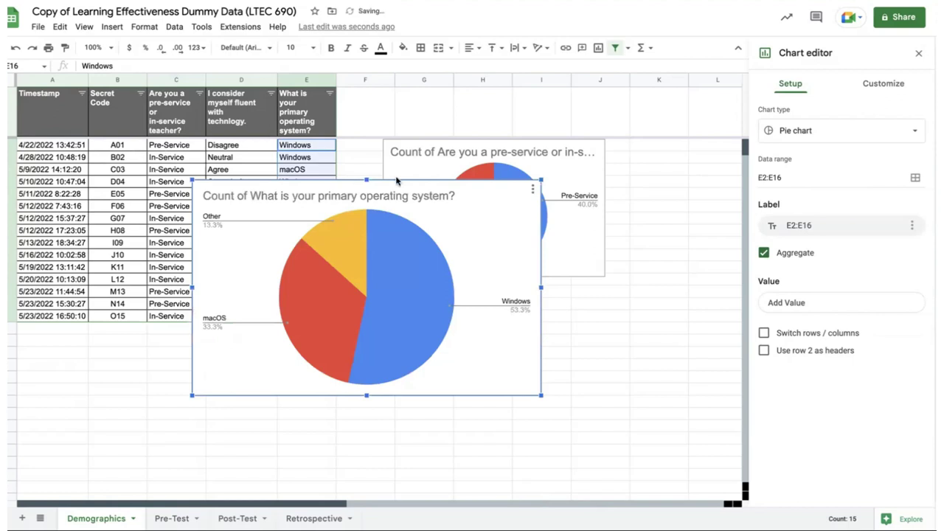
{"action": "left_click_drag", "start_coordinate": [540, 179], "coordinate": [572, 317]}
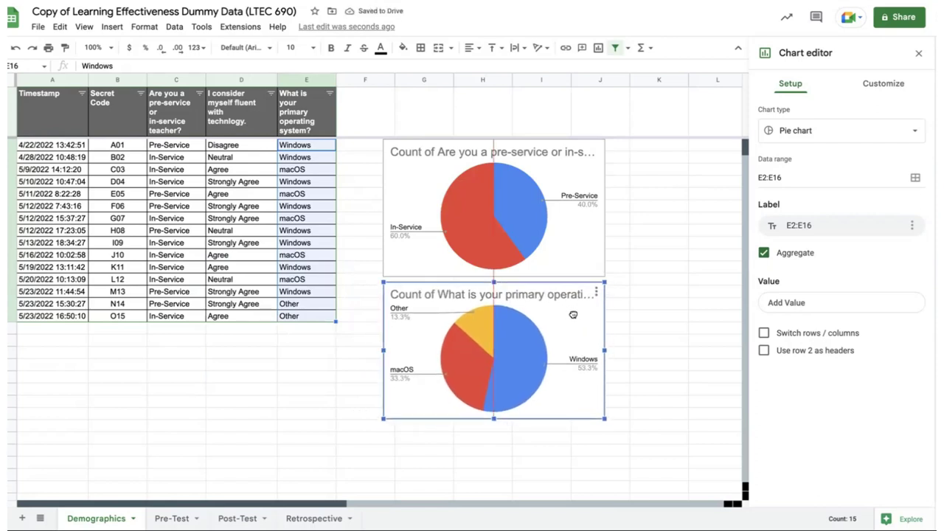
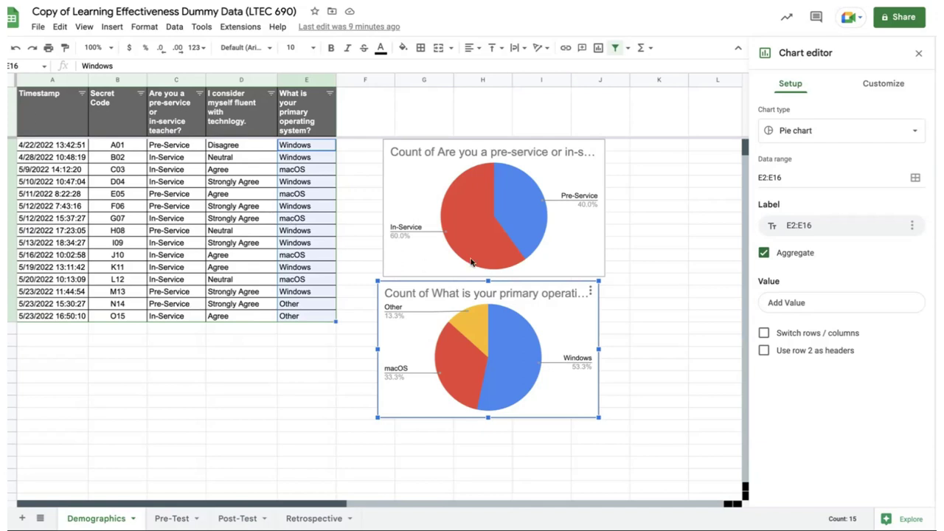
Delete the pre-service or in-service pie chart and move the operating system chart up into its place.
{"action": "left_click", "coordinate": [567, 171]}
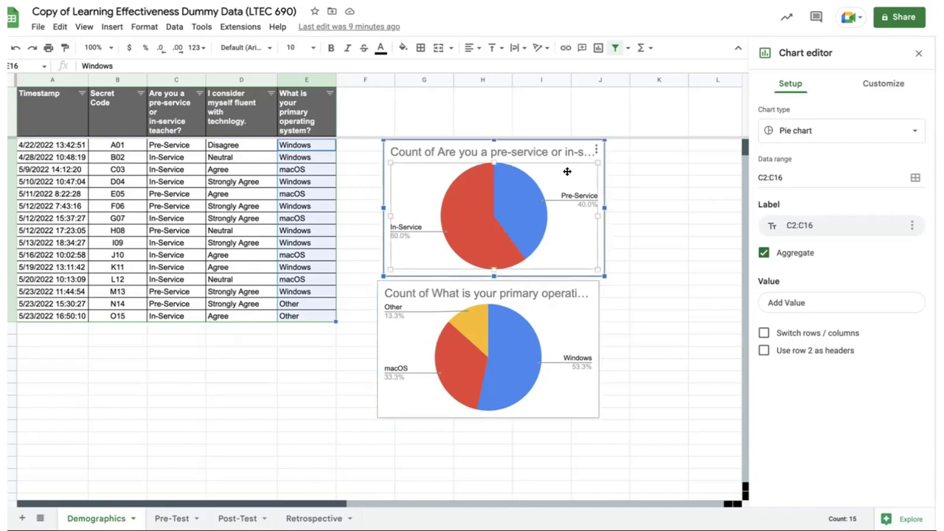
{"action": "key", "text": "Delete"}
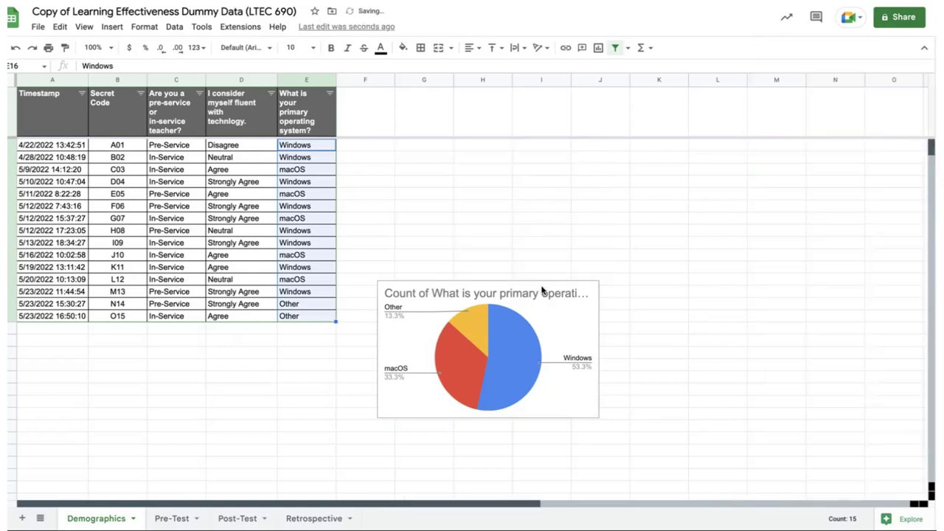
{"action": "left_click", "coordinate": [542, 295]}
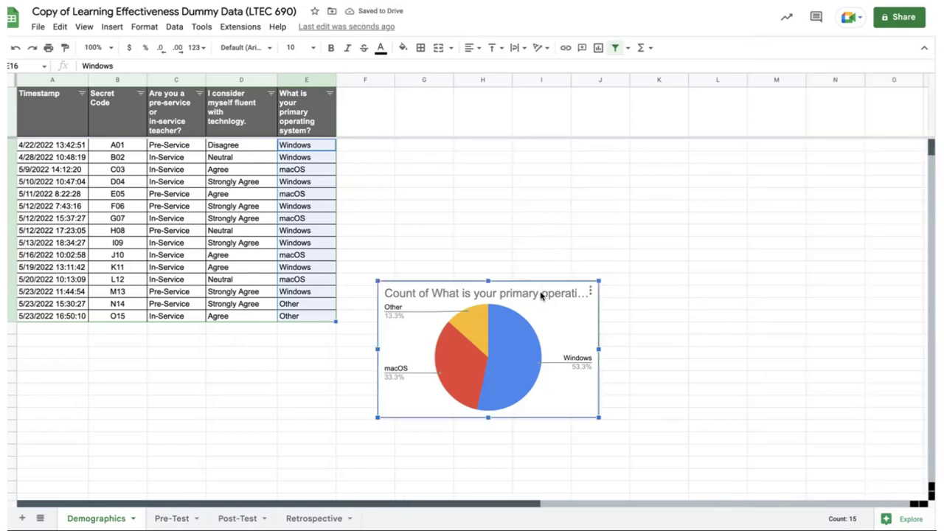
{"action": "left_click_drag", "start_coordinate": [542, 295], "coordinate": [536, 138]}
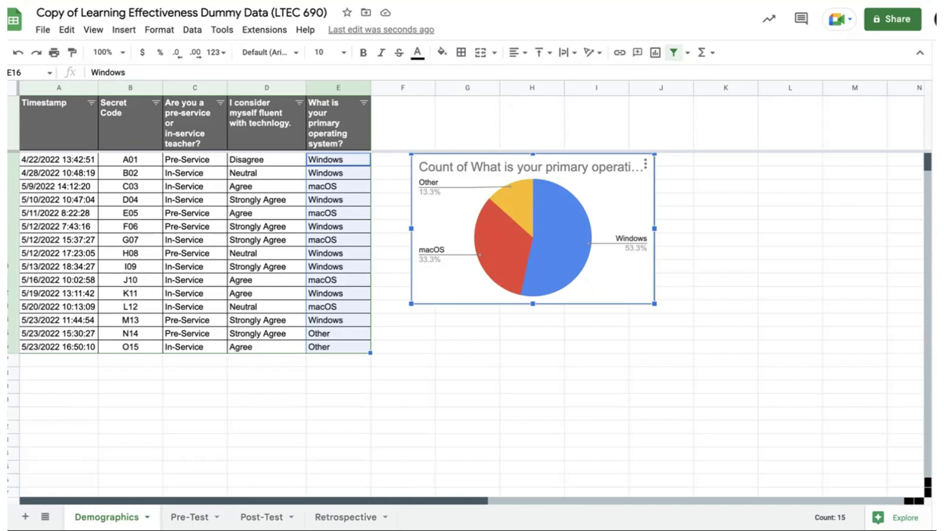
Edit the operating system pie chart and change the color of its Windows slice to black.
{"action": "left_click", "coordinate": [646, 166]}
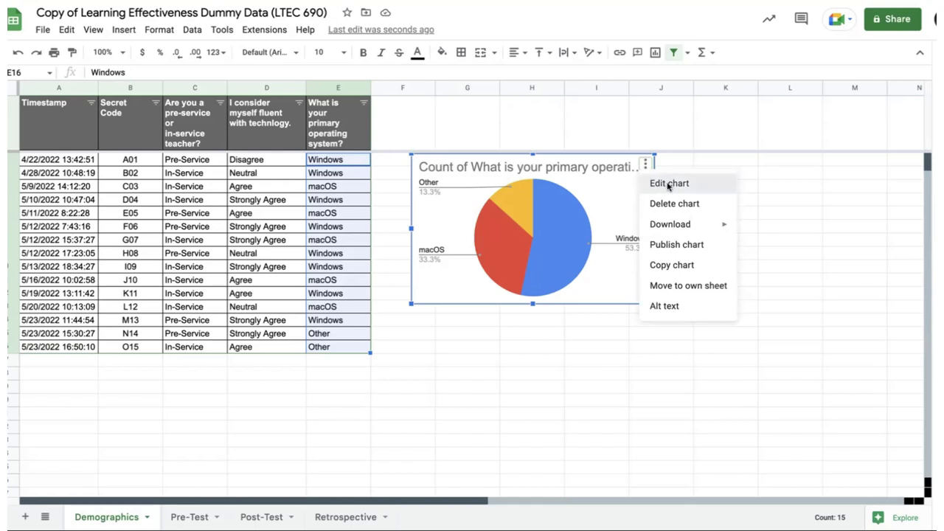
{"action": "left_click", "coordinate": [668, 184]}
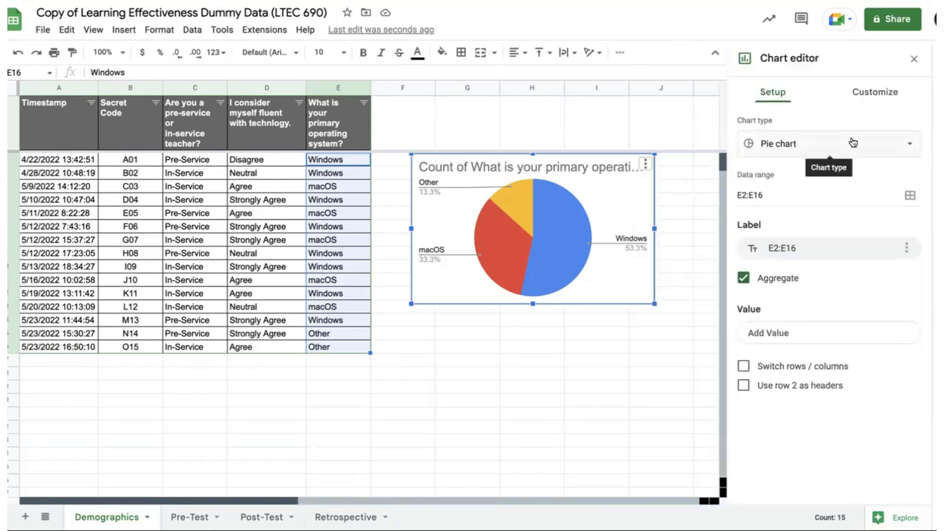
{"action": "left_click", "coordinate": [885, 95]}
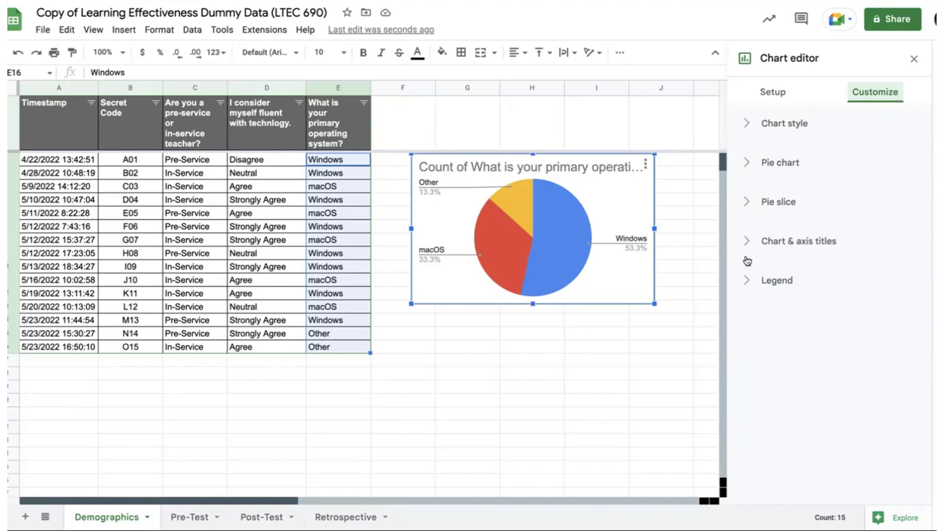
{"action": "left_click", "coordinate": [748, 205]}
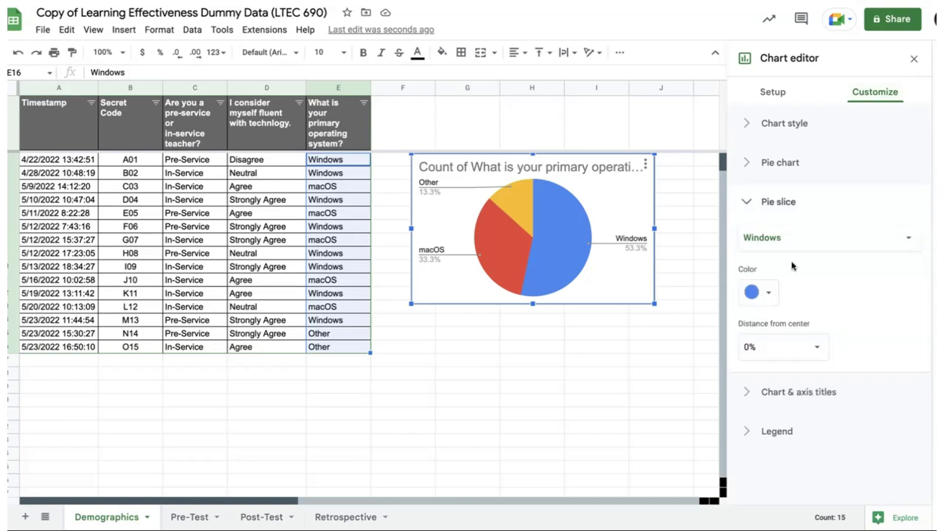
{"action": "left_click", "coordinate": [768, 295]}
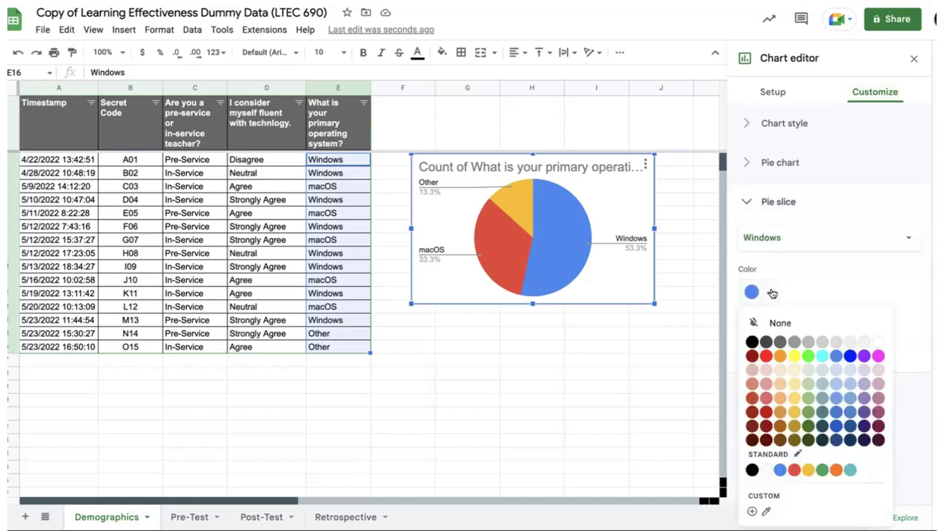
{"action": "left_click", "coordinate": [753, 344]}
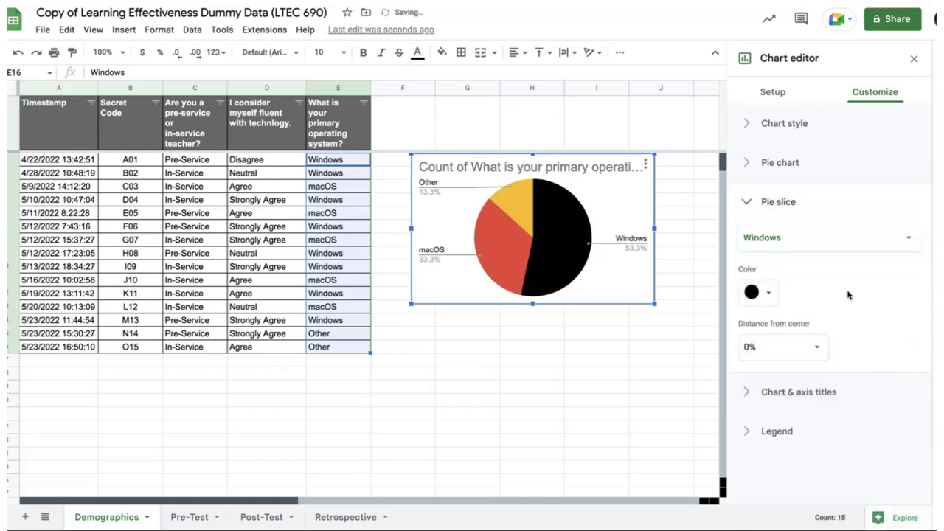
Change the color of the macOS slice to bright blue.
{"action": "left_click", "coordinate": [820, 236]}
{"action": "left_click", "coordinate": [811, 262]}
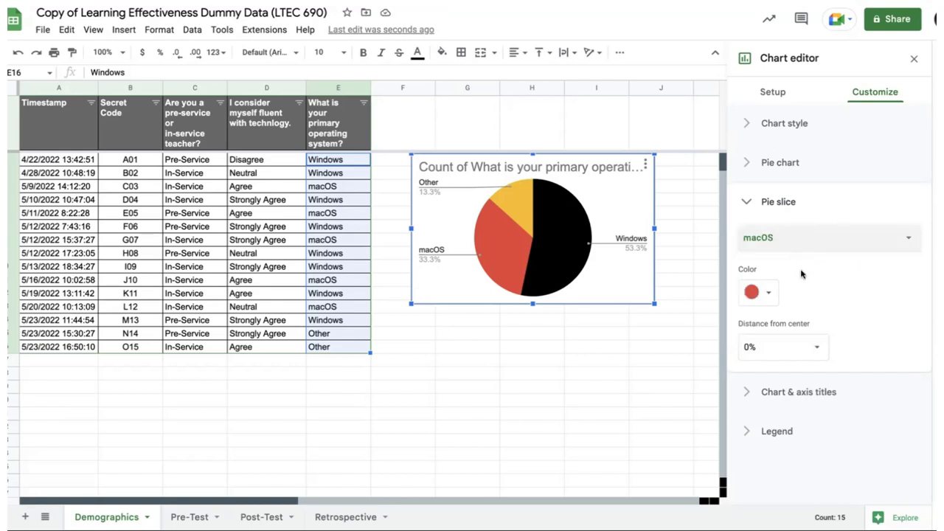
{"action": "left_click", "coordinate": [769, 295]}
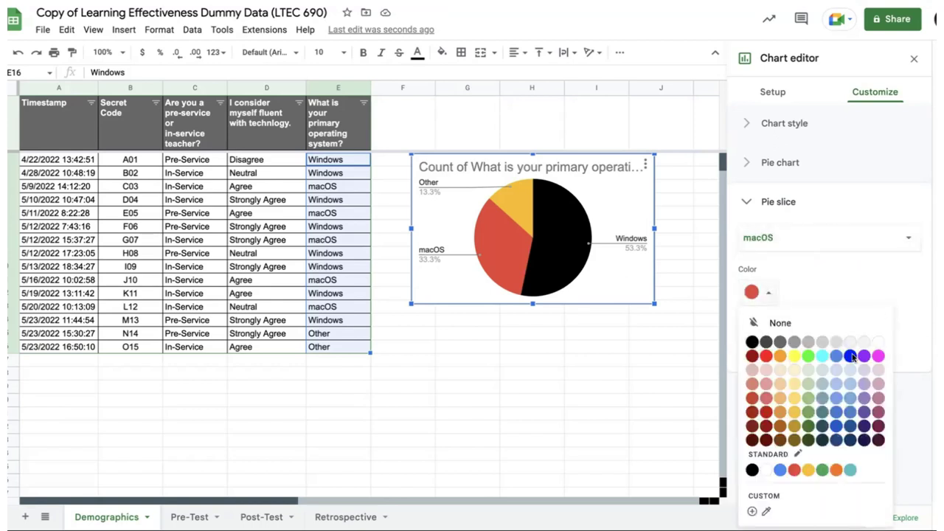
{"action": "left_click", "coordinate": [853, 358]}
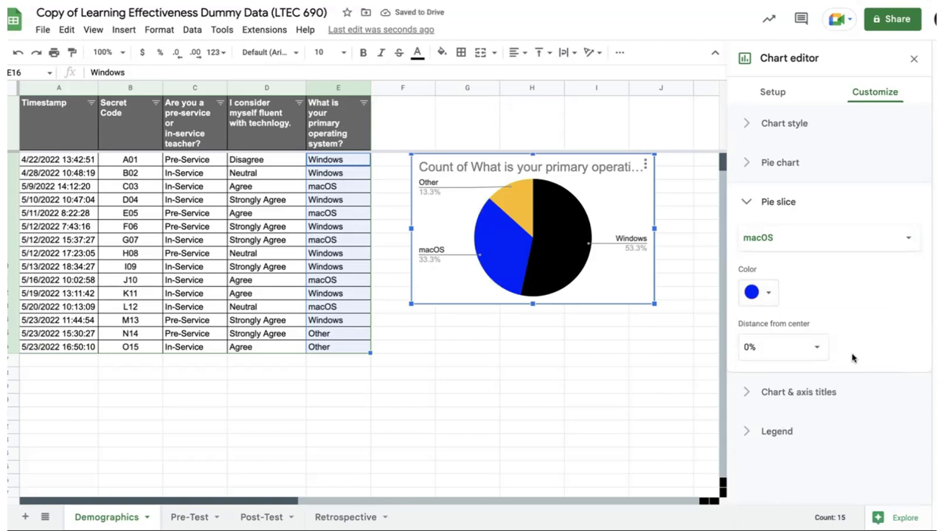
{"action": "left_click", "coordinate": [748, 203]}
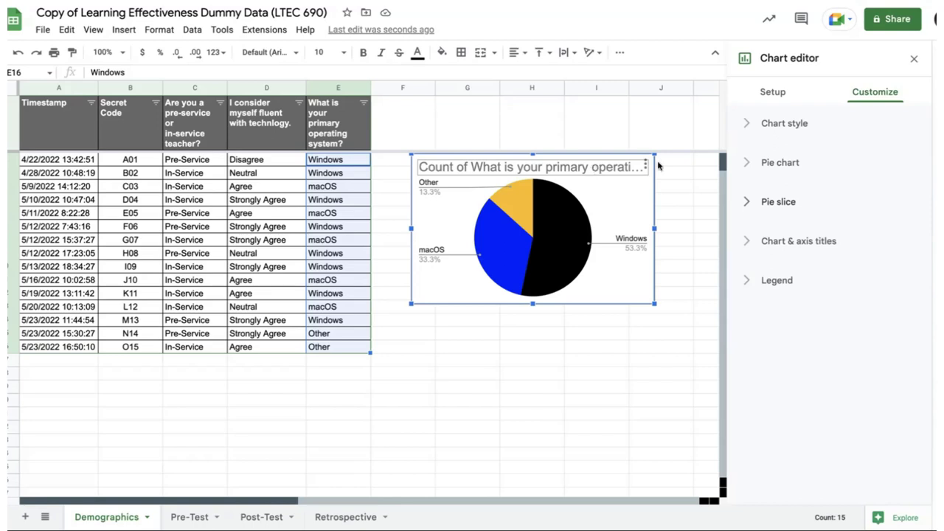
Remove the title text from the operating system pie chart and close the chart editor.
{"action": "left_click", "coordinate": [748, 244]}
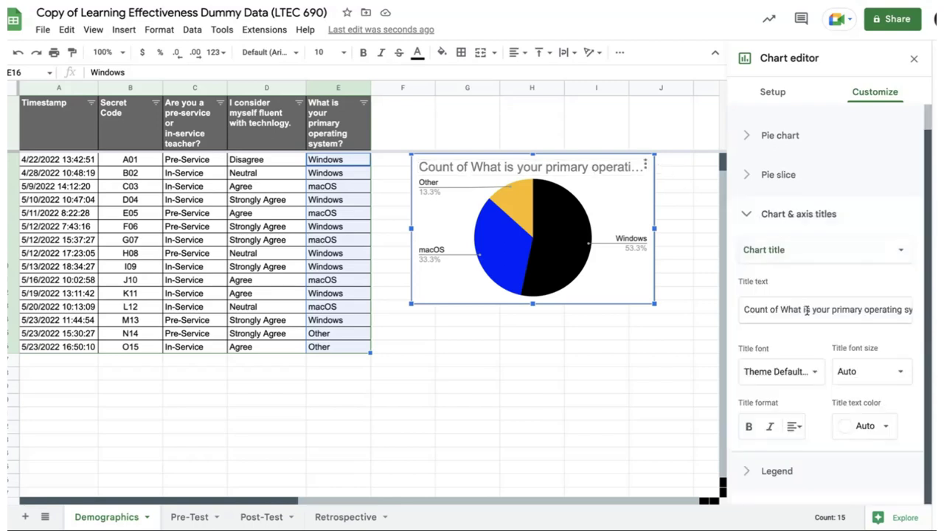
{"action": "left_click", "coordinate": [809, 311]}
{"action": "key", "text": "BackSpace"}
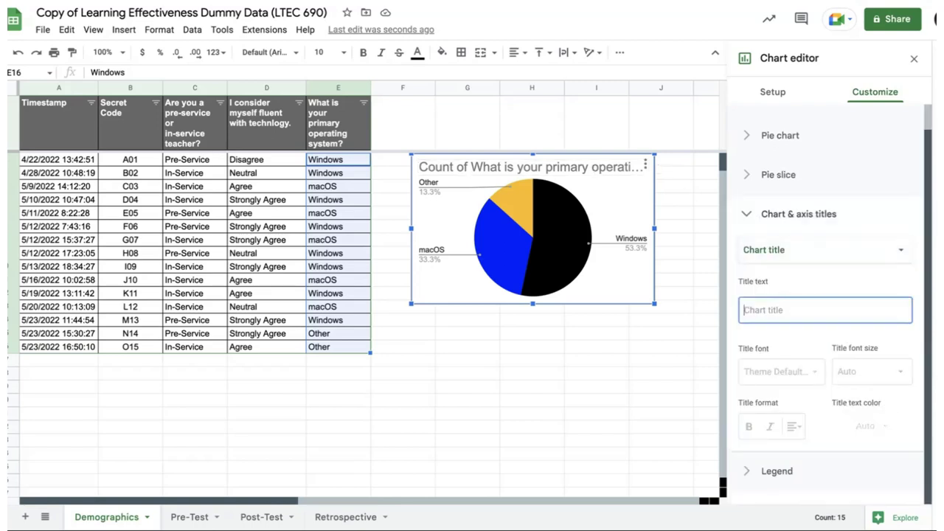
{"action": "left_click", "coordinate": [686, 343]}
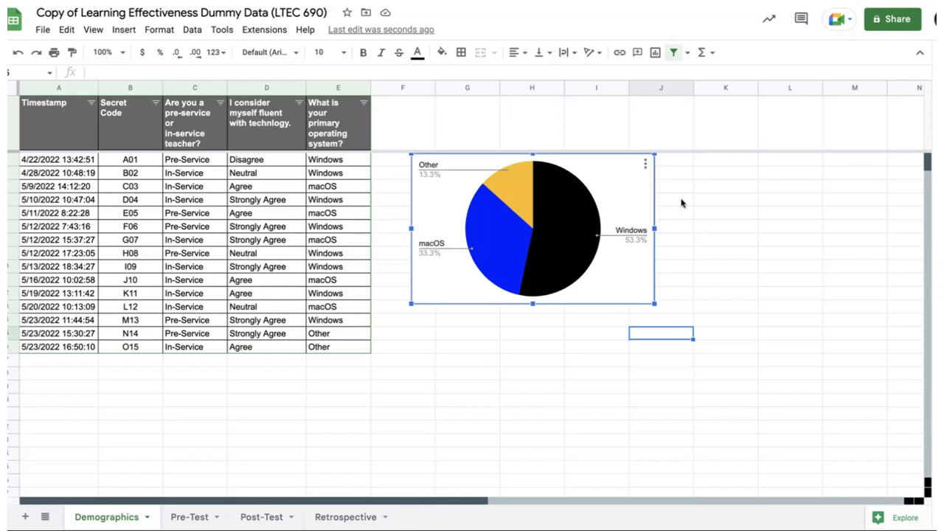
Examine the survey question headers and the agreement-scale answers in the technology fluency column, D2:D16.
{"action": "left_click", "coordinate": [201, 135]}
{"action": "key", "text": "Right"}
{"action": "key", "text": "Right"}
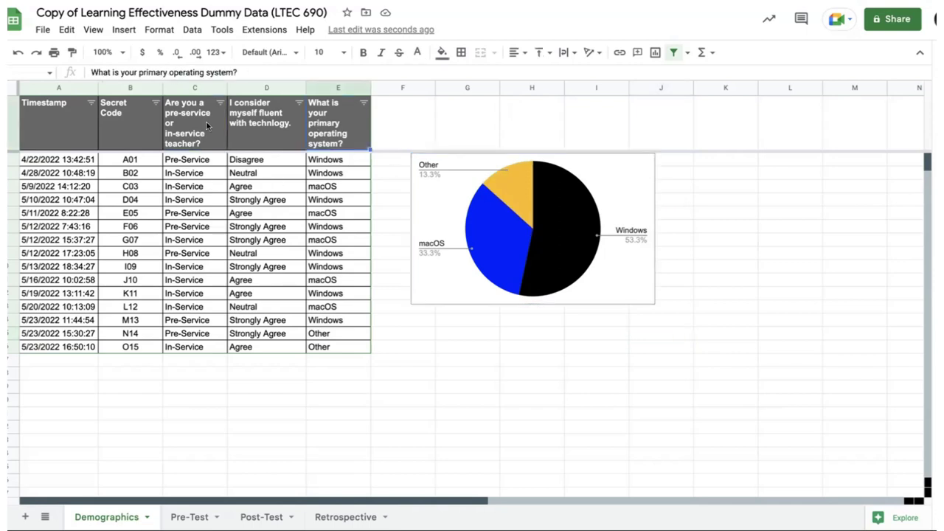
{"action": "left_click", "coordinate": [207, 122]}
{"action": "left_click", "coordinate": [278, 129]}
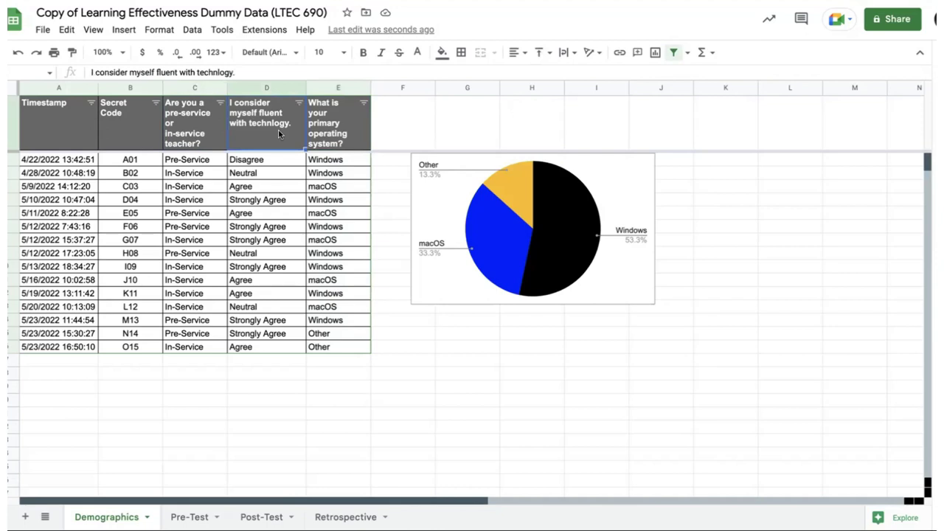
{"action": "left_click_drag", "start_coordinate": [278, 129], "coordinate": [264, 348]}
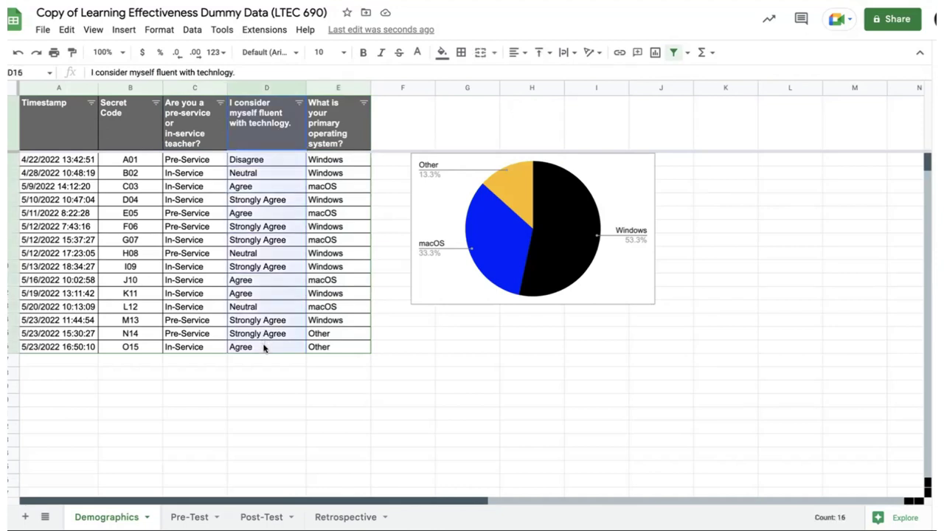
{"action": "left_click", "coordinate": [269, 240]}
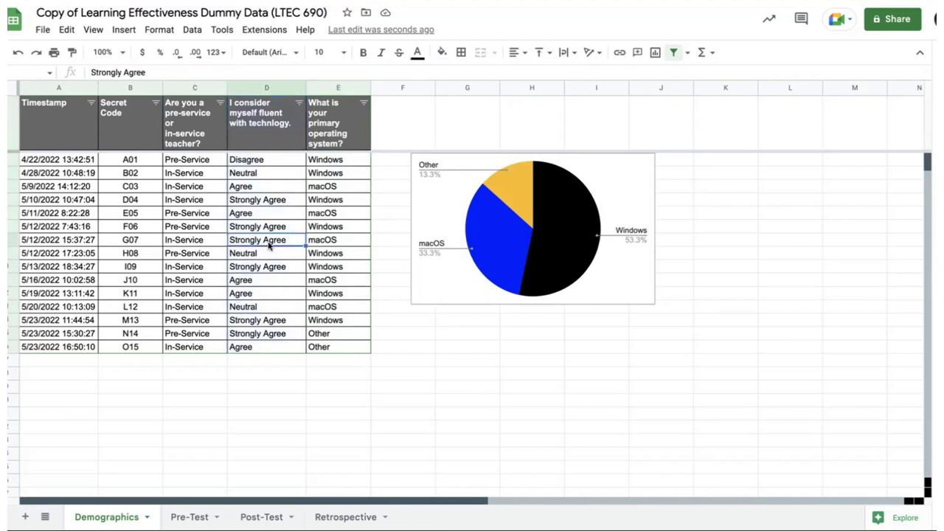
{"action": "left_click", "coordinate": [275, 135]}
{"action": "left_click_drag", "start_coordinate": [267, 163], "coordinate": [258, 344]}
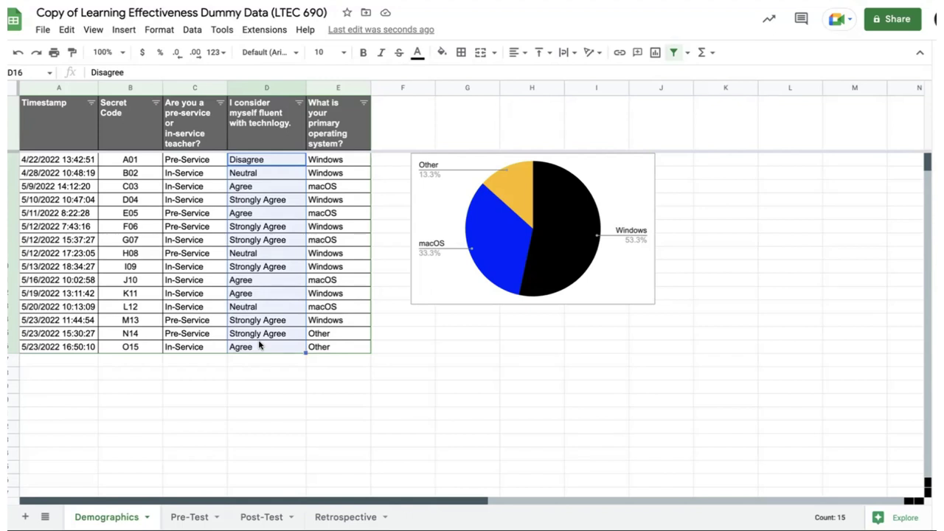
Insert a column before the primary operating system column and copy the technology fluency header into it.
{"action": "left_click", "coordinate": [322, 87]}
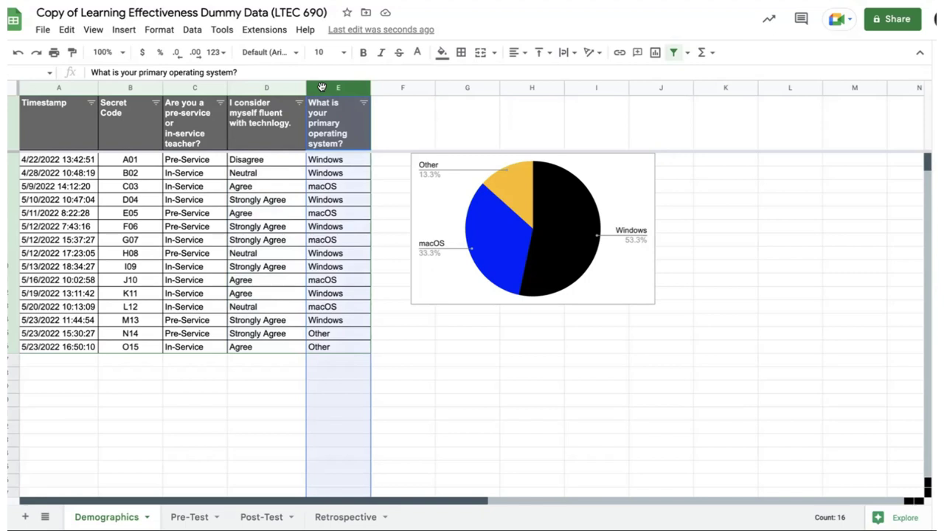
{"action": "right_click", "coordinate": [322, 87]}
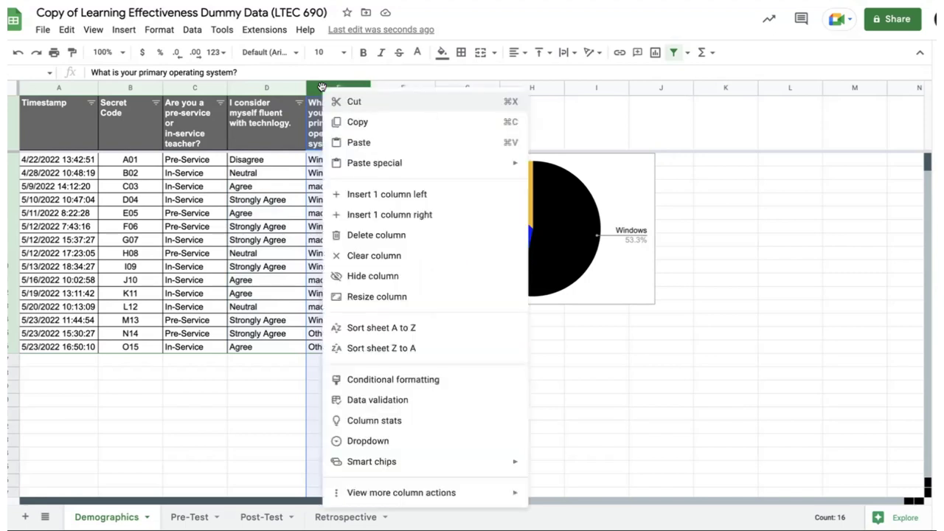
{"action": "left_click", "coordinate": [391, 198]}
{"action": "left_click", "coordinate": [259, 131]}
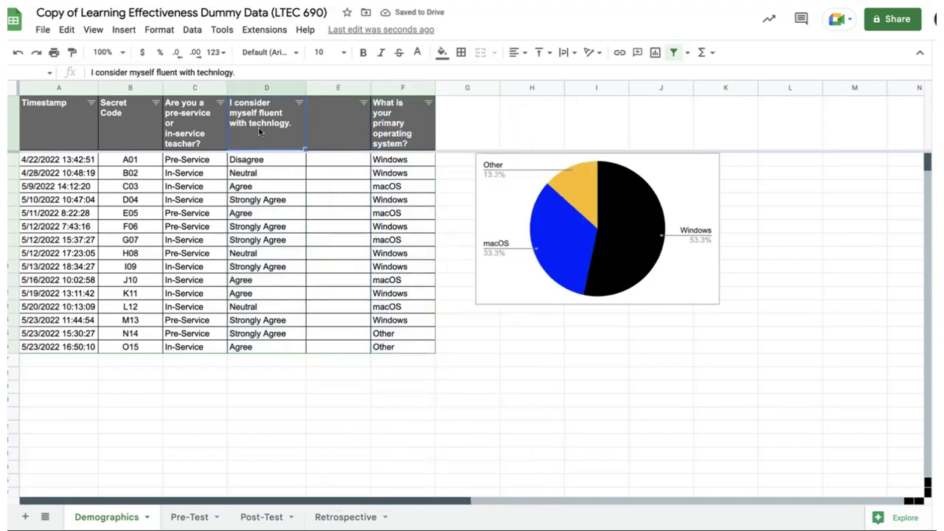
{"action": "key", "text": "ctrl+c"}
{"action": "left_click", "coordinate": [346, 123]}
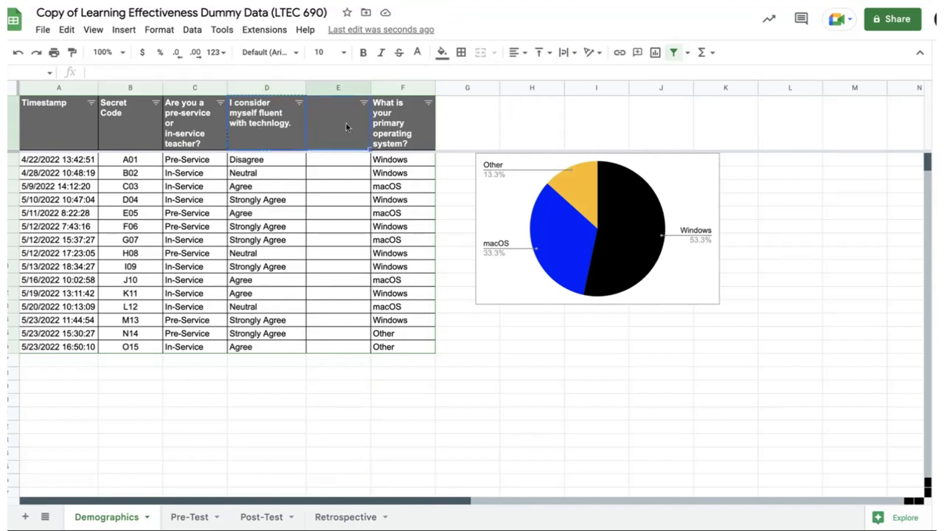
{"action": "key", "text": "ctrl+v"}
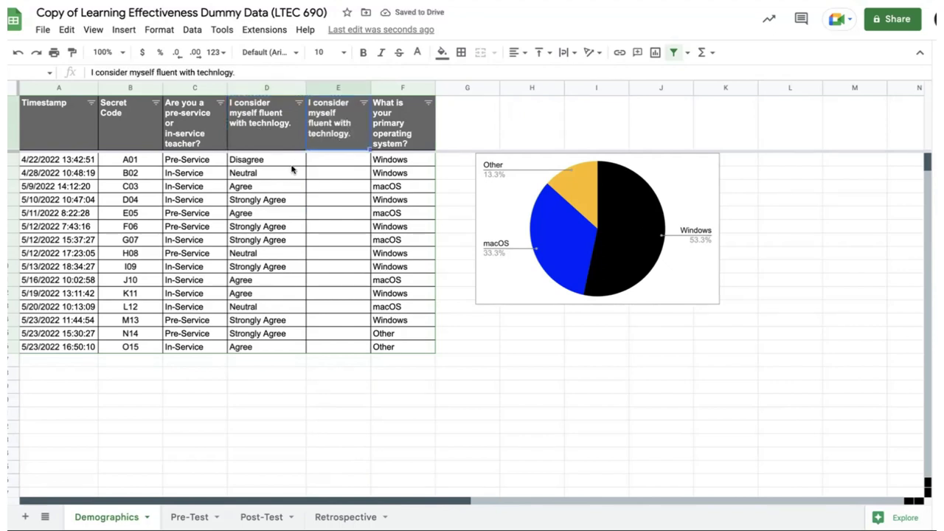
Copy the technology fluency answers from D2:D16 into the new column, starting at E2.
{"action": "left_click_drag", "start_coordinate": [288, 161], "coordinate": [288, 174]}
{"action": "left_click_drag", "start_coordinate": [279, 262], "coordinate": [278, 349]}
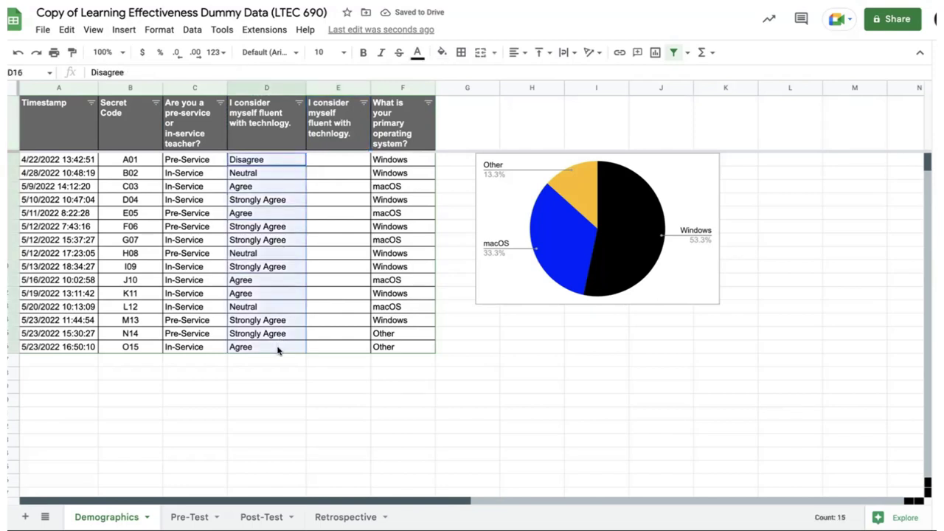
{"action": "key", "text": "ctrl+c"}
{"action": "left_click", "coordinate": [339, 163]}
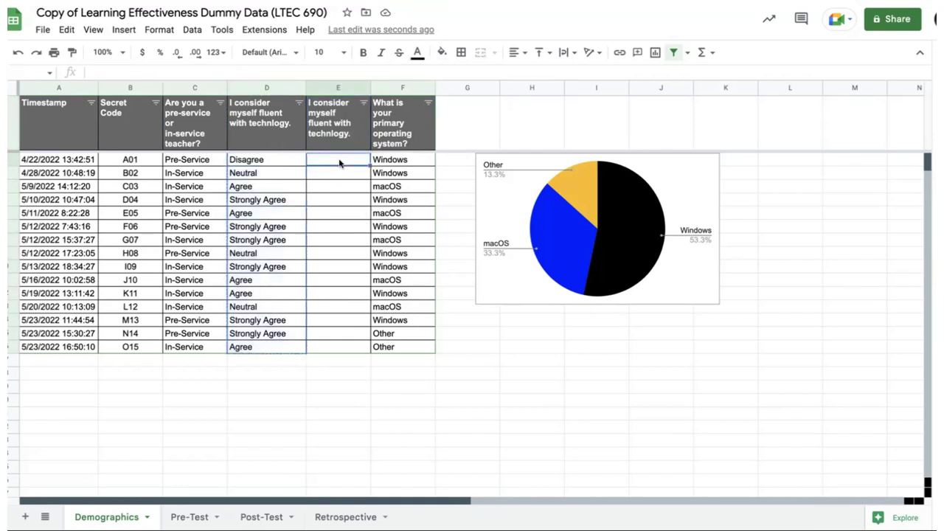
{"action": "key", "text": "ctrl+v"}
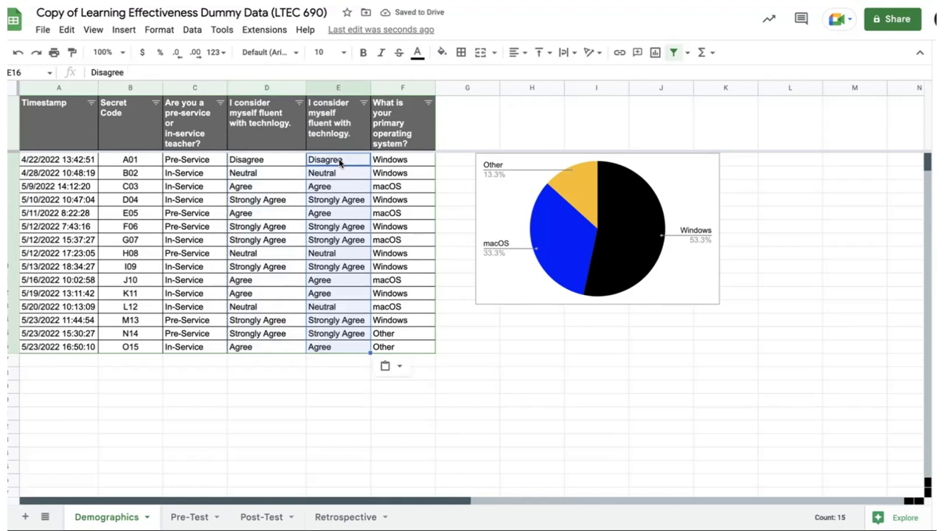
Append " - NUMERIC" to the copied technology fluency header in column E.
{"action": "double_click", "coordinate": [362, 133]}
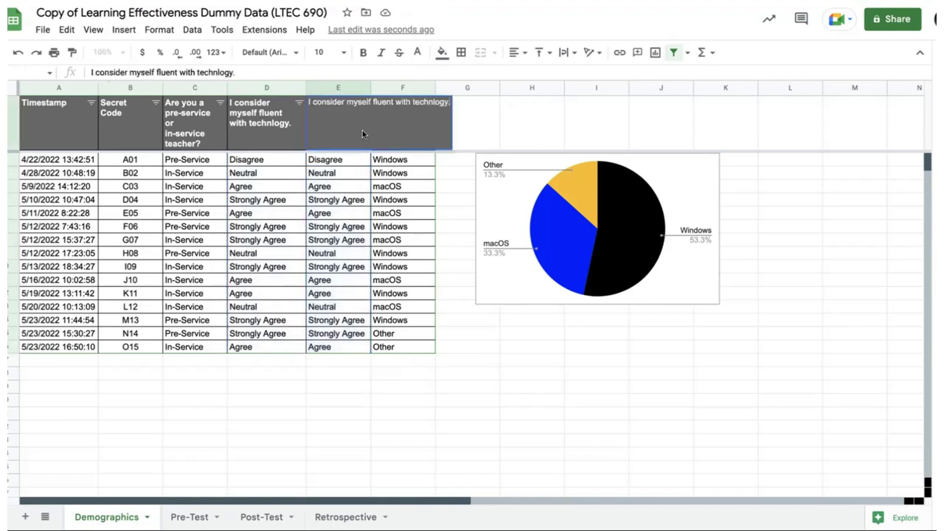
{"action": "type", "text": "-"}
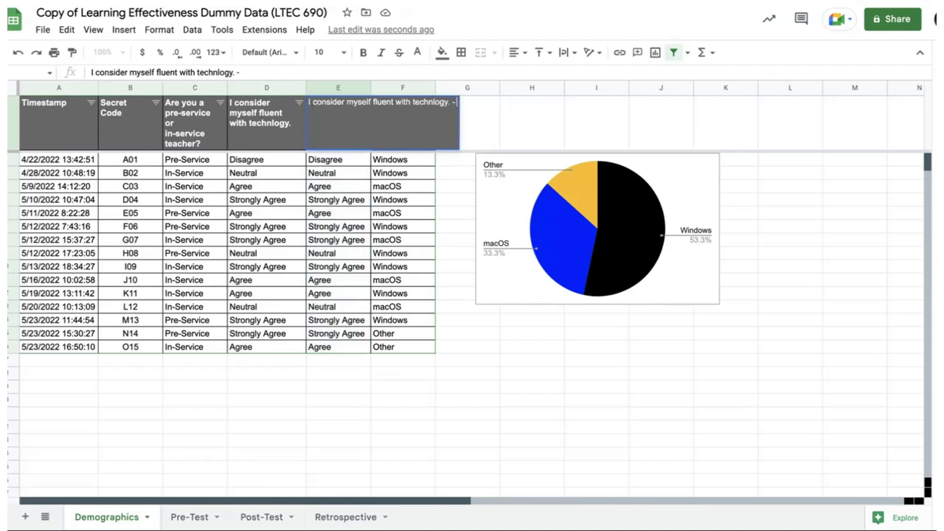
{"action": "type", "text": " NUMERIC"}
{"action": "key", "text": "Return"}
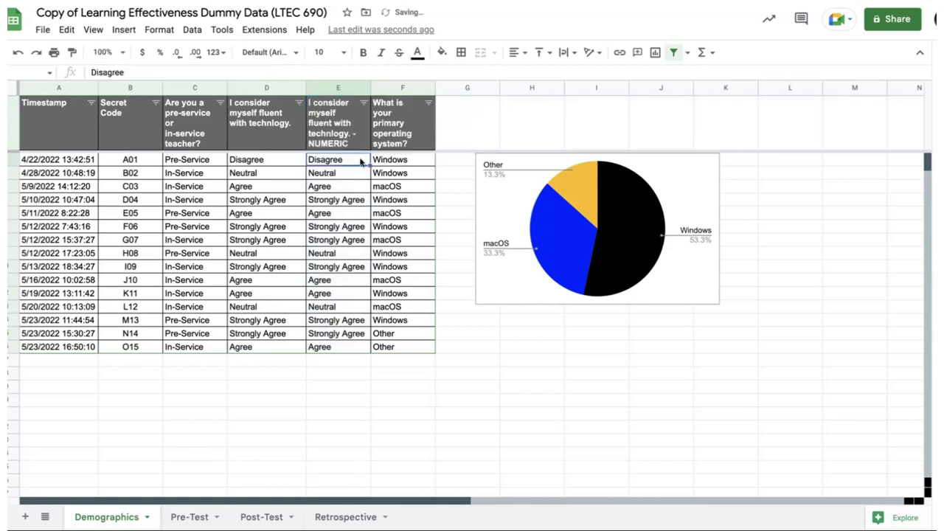
{"action": "left_click", "coordinate": [343, 226]}
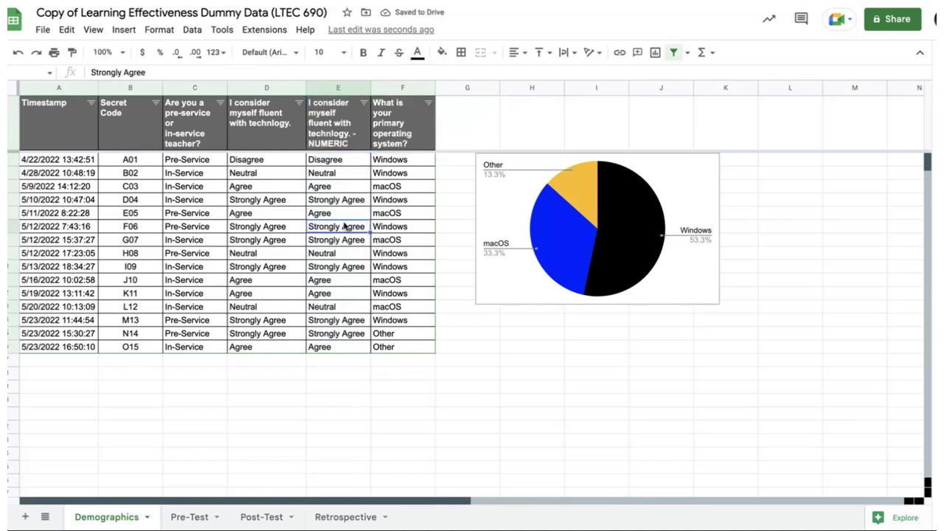
Give the NUMERIC header cell a light yellow fill and black text.
{"action": "left_click", "coordinate": [342, 115]}
{"action": "left_click", "coordinate": [441, 53]}
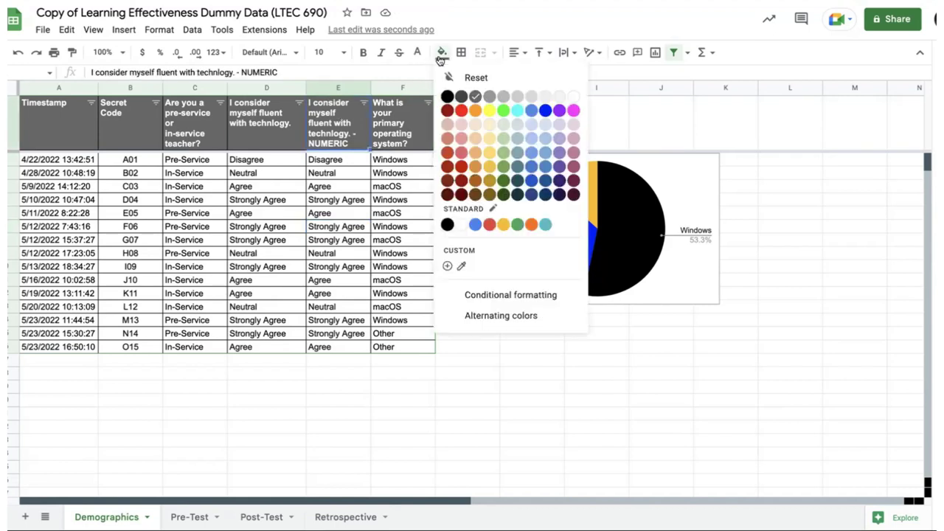
{"action": "left_click", "coordinate": [489, 141]}
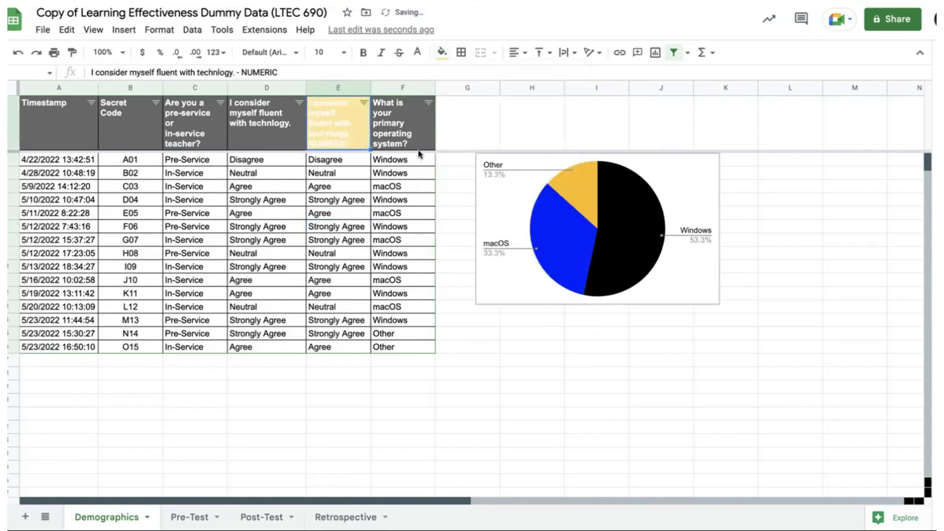
{"action": "left_click", "coordinate": [418, 54]}
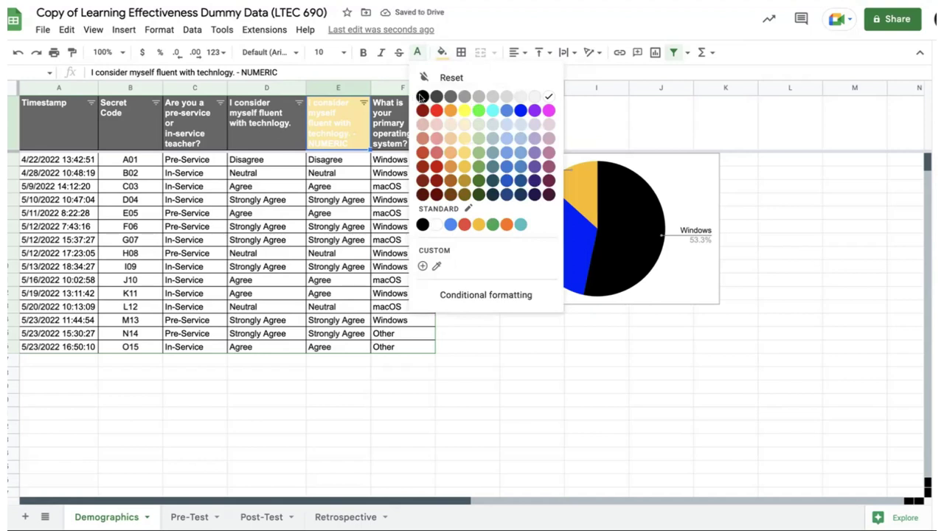
{"action": "left_click", "coordinate": [422, 97]}
{"action": "left_click", "coordinate": [326, 227]}
Replace all "Strongly Agree" answers in E2:E16 with 5 using Find and replace, with case matching and regular expressions enabled.
{"action": "left_click_drag", "start_coordinate": [350, 163], "coordinate": [346, 348]}
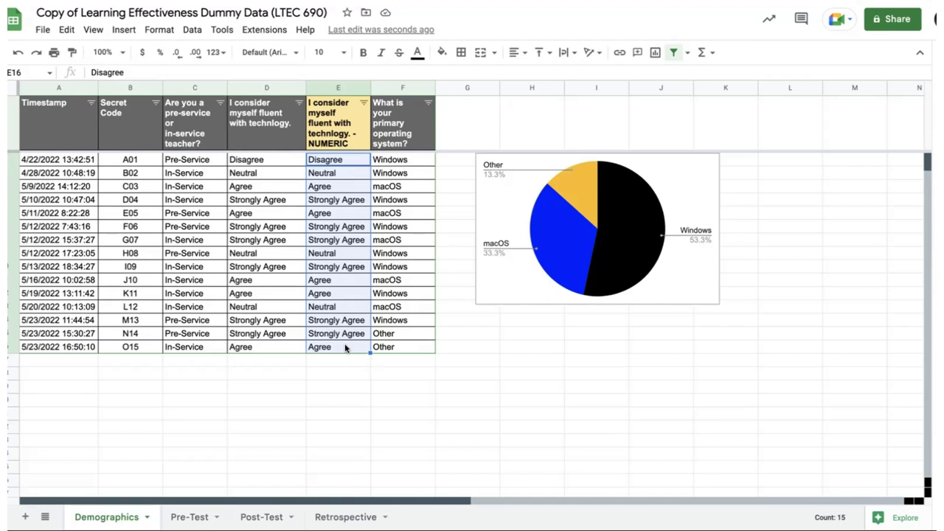
{"action": "left_click", "coordinate": [67, 31]}
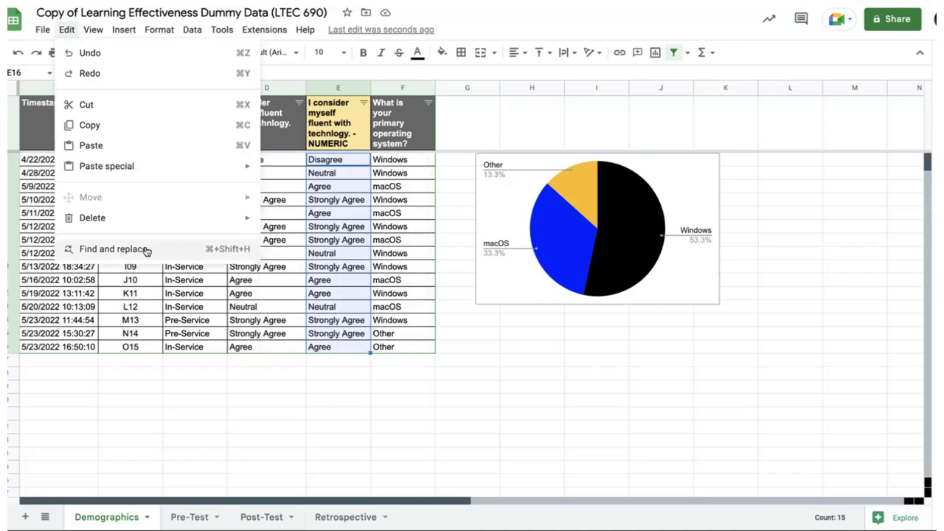
{"action": "left_click", "coordinate": [114, 249]}
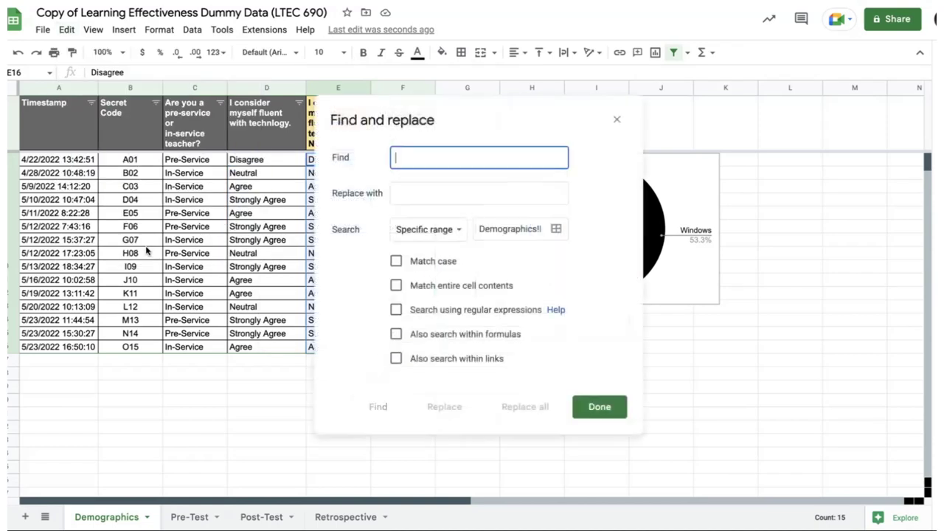
{"action": "left_click_drag", "start_coordinate": [467, 112], "coordinate": [573, 49]}
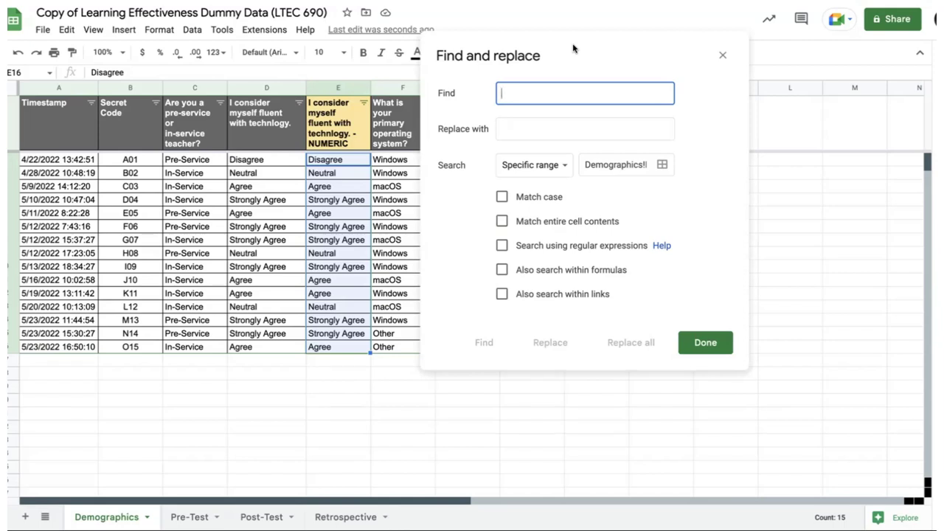
{"action": "type", "text": "Strongl"}
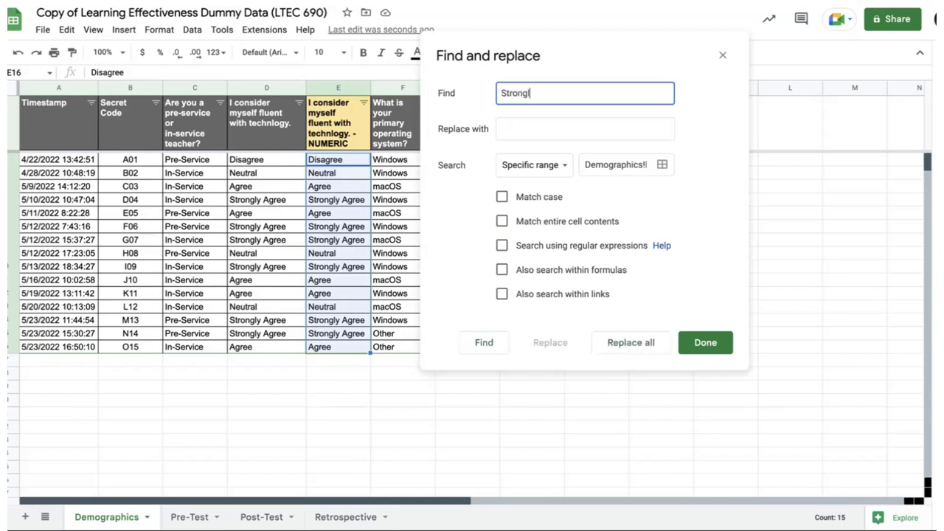
{"action": "type", "text": "y Agree"}
{"action": "left_click", "coordinate": [535, 132]}
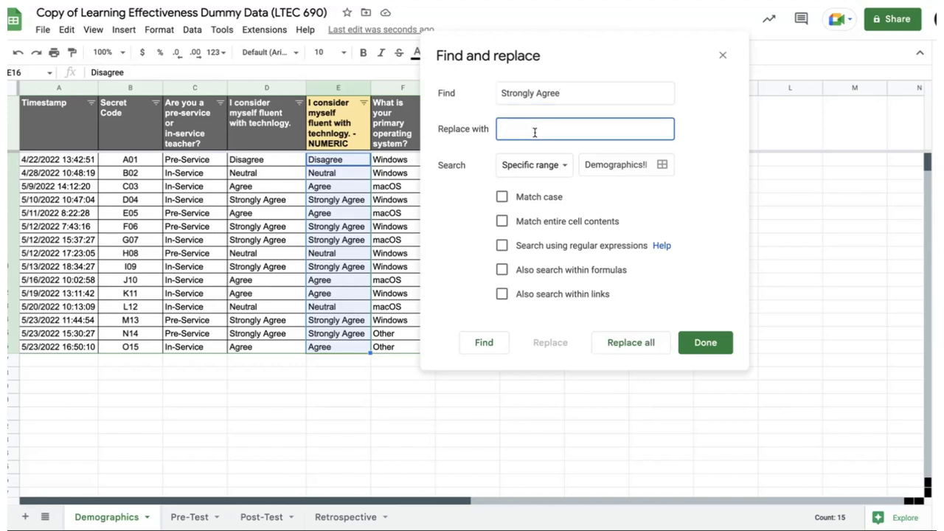
{"action": "type", "text": "5"}
{"action": "left_click", "coordinate": [502, 198]}
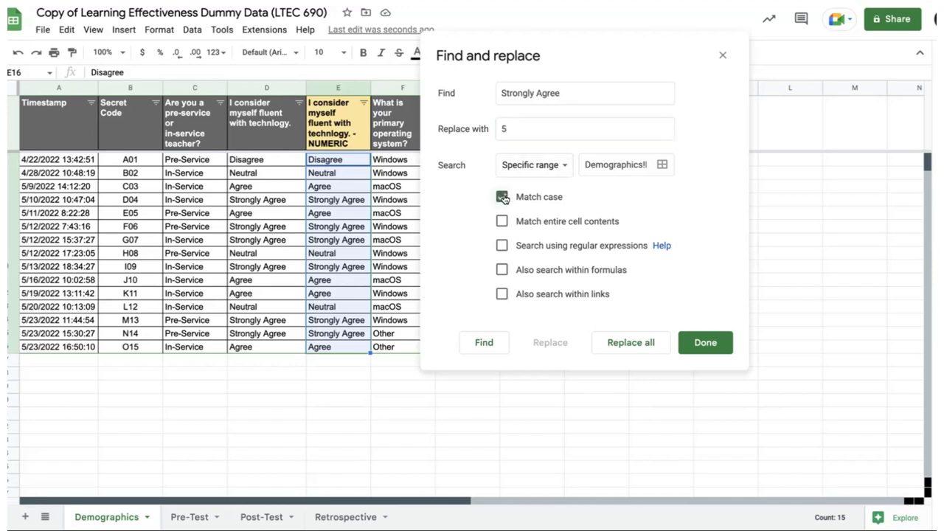
{"action": "left_click", "coordinate": [511, 249]}
{"action": "left_click", "coordinate": [628, 343]}
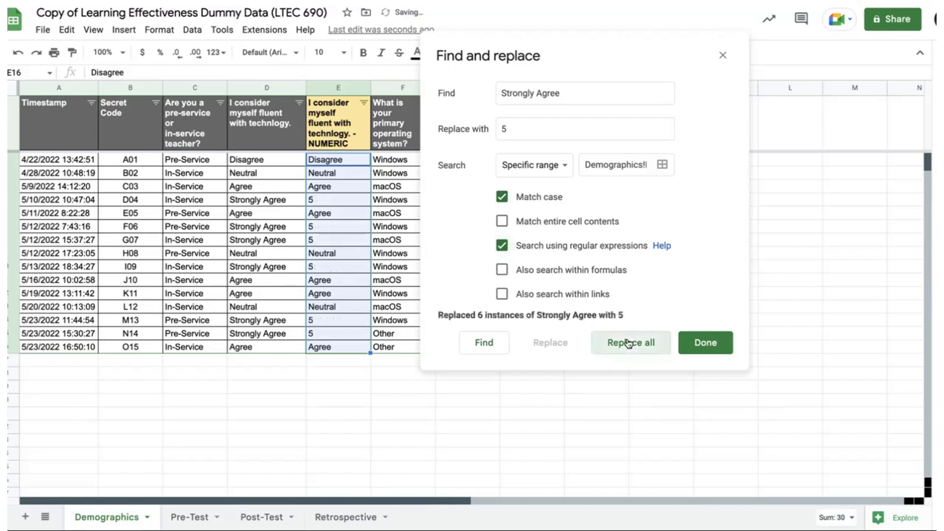
Replace all remaining "Agree" answers in E2:E16 with 4, keeping the same search options.
{"action": "left_click", "coordinate": [534, 93]}
{"action": "left_click_drag", "start_coordinate": [535, 93], "coordinate": [502, 93]}
{"action": "key", "text": "BackSpace"}
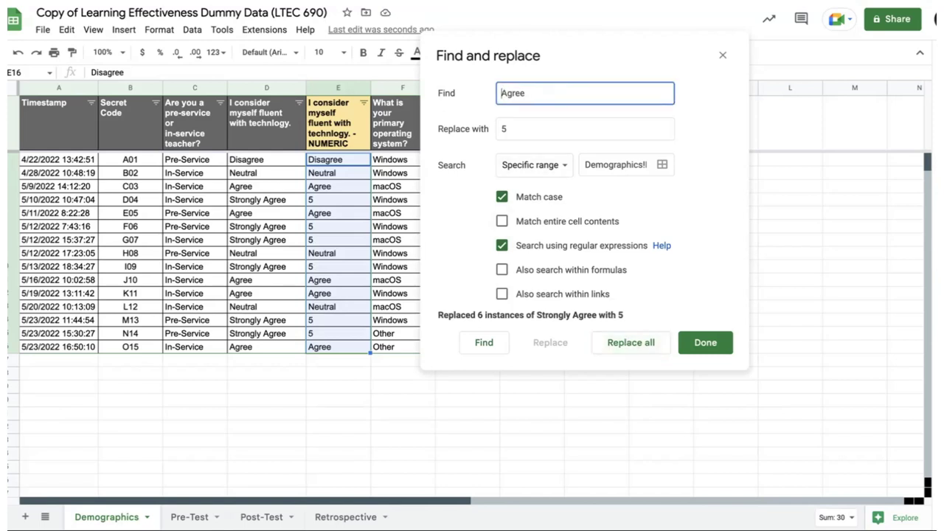
{"action": "key", "text": "BackSpace"}
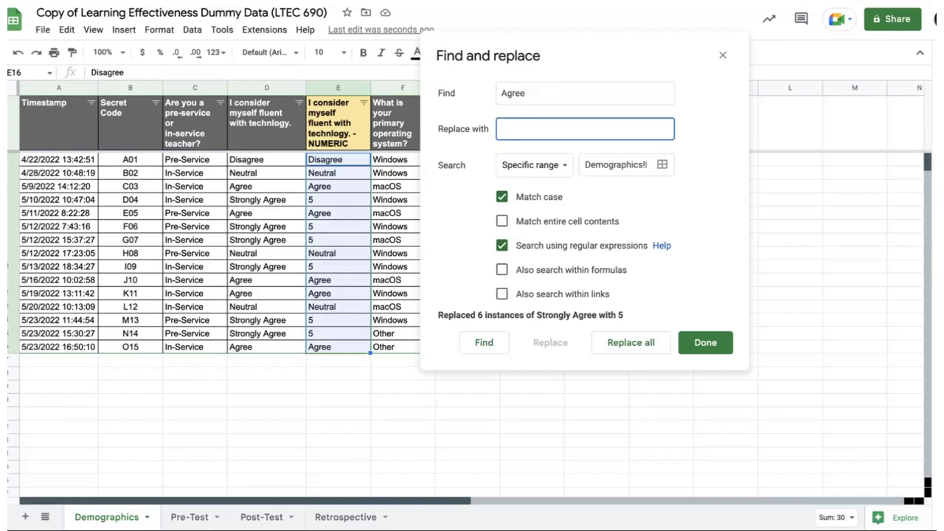
{"action": "type", "text": "4"}
{"action": "left_click", "coordinate": [640, 343]}
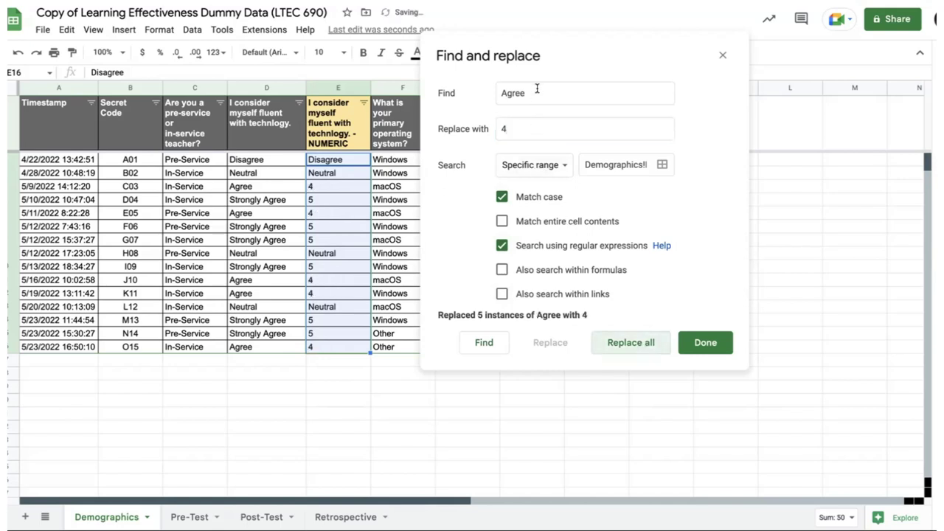
Replace all "Neutral" answers in E2:E16 with 3, keeping the same search options.
{"action": "left_click_drag", "start_coordinate": [535, 92], "coordinate": [496, 95]}
{"action": "type", "text": "N"}
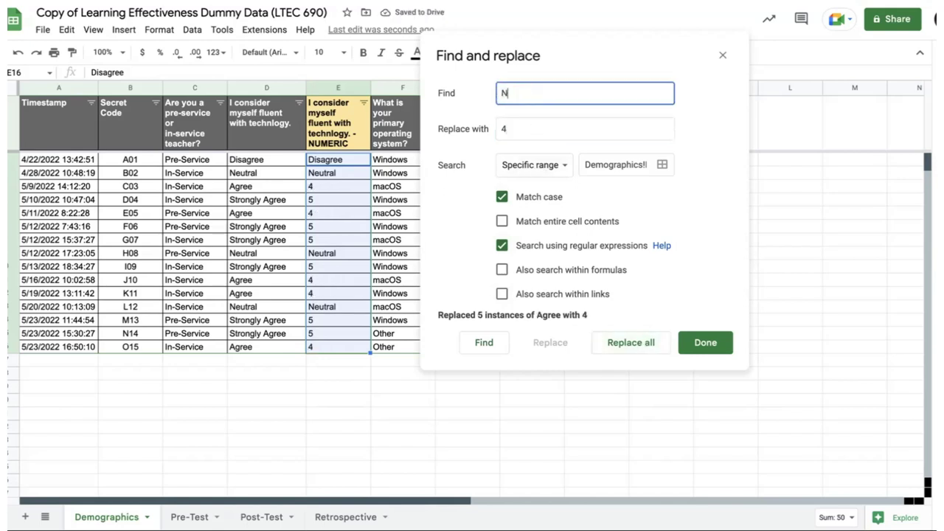
{"action": "type", "text": "eutral"}
{"action": "left_click", "coordinate": [521, 127]}
{"action": "key", "text": "BackSpace"}
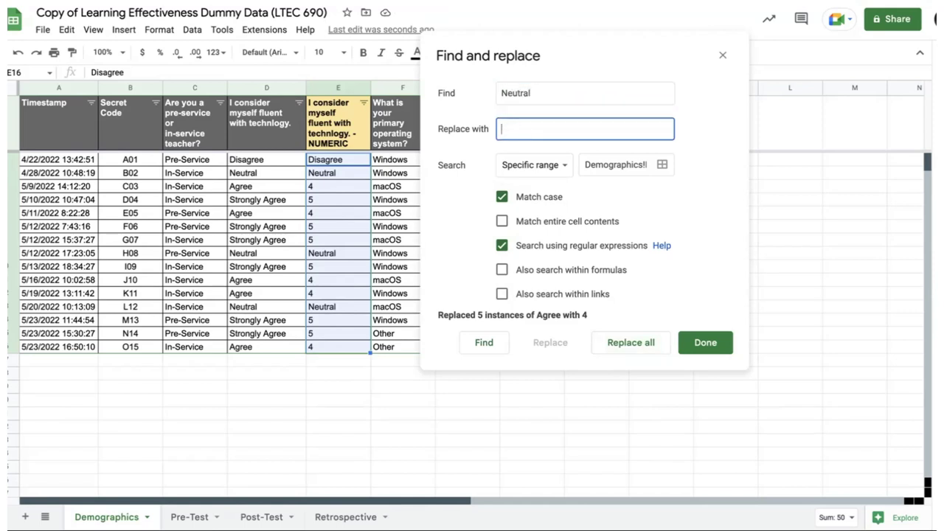
{"action": "type", "text": "3"}
{"action": "left_click", "coordinate": [634, 343]}
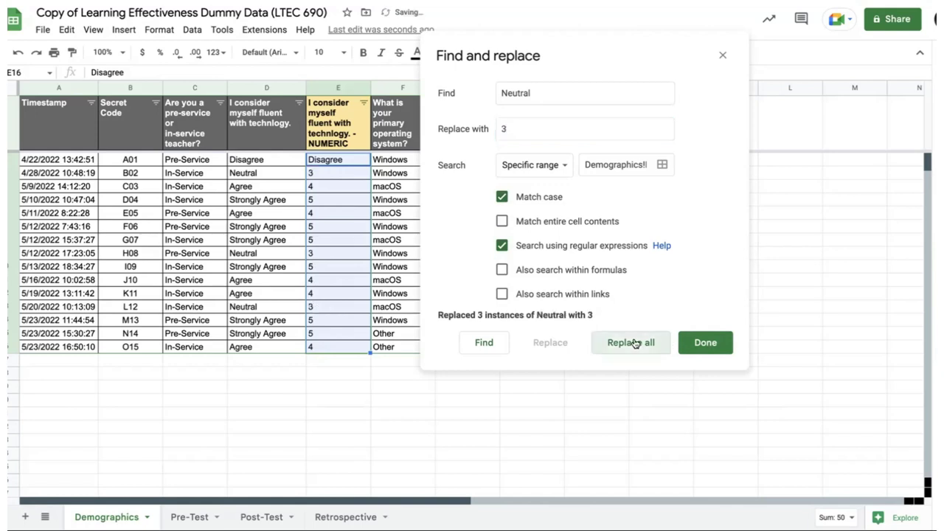
Replace all remaining "Disagree" answers in E2:E16 with 2, then close Find and replace.
{"action": "left_click", "coordinate": [546, 94]}
{"action": "left_click_drag", "start_coordinate": [546, 94], "coordinate": [492, 96]}
{"action": "type", "text": "Disagree"}
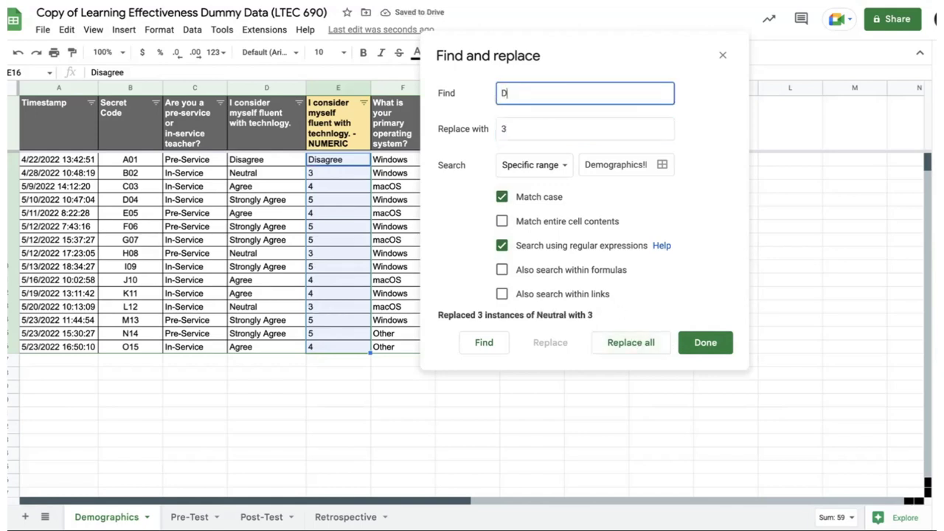
{"action": "left_click", "coordinate": [514, 129]}
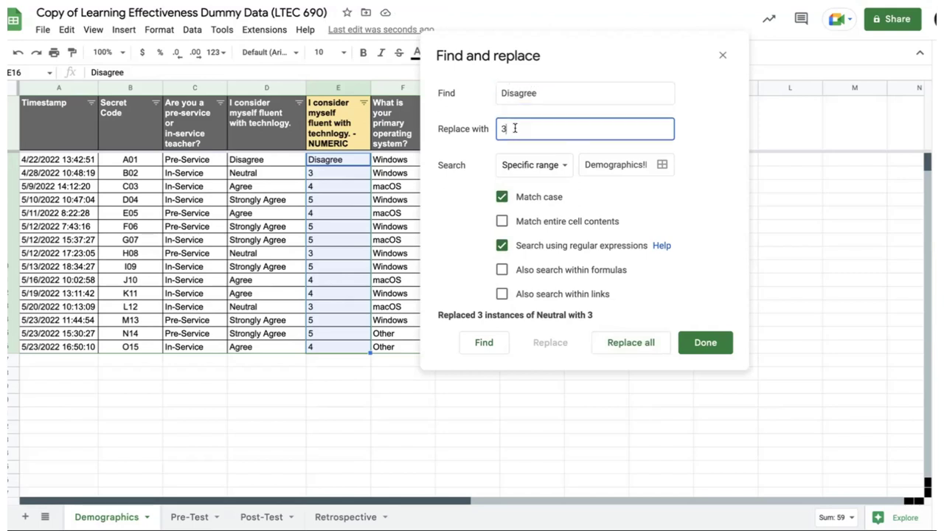
{"action": "key", "text": "BackSpace"}
{"action": "type", "text": "2"}
{"action": "left_click", "coordinate": [649, 342]}
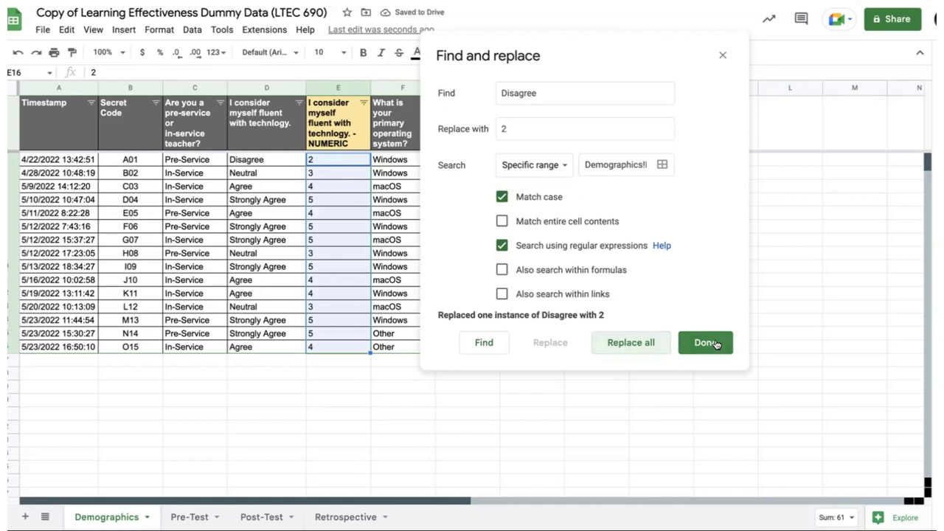
{"action": "left_click", "coordinate": [715, 343]}
{"action": "left_click", "coordinate": [496, 361]}
{"action": "scroll", "coordinate": [496, 365], "scroll_direction": "down", "scroll_amount": 2}
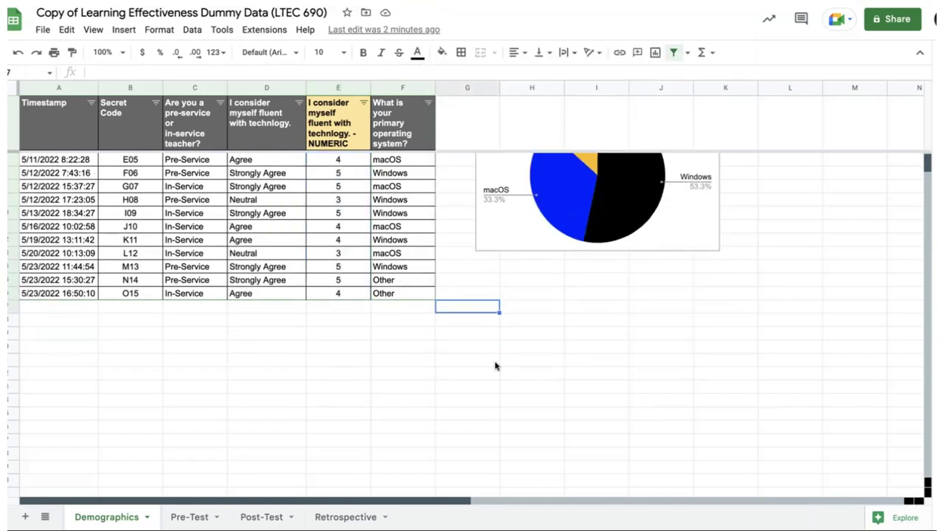
{"action": "scroll", "coordinate": [495, 366], "scroll_direction": "up", "scroll_amount": 2}
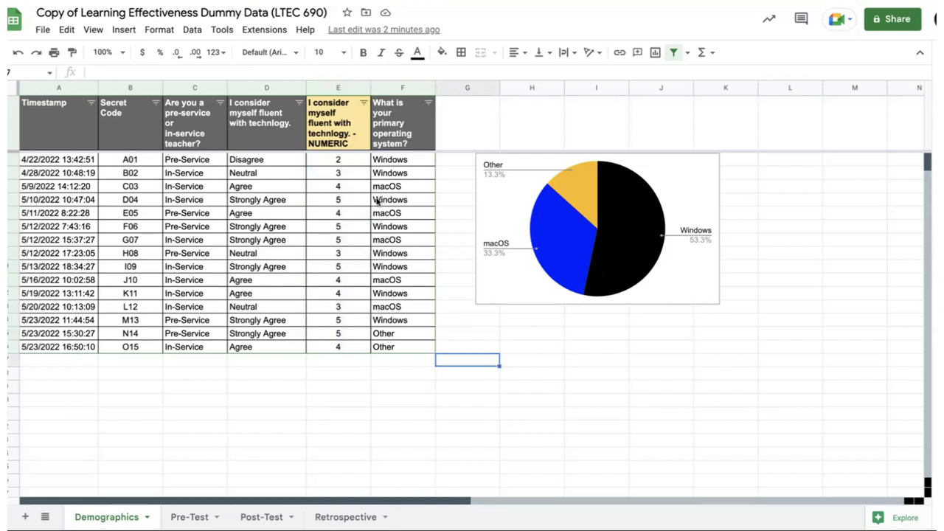
Calculate the average of the numeric fluency scores in E17 with =AVERAGE(E2:E16).
{"action": "left_click", "coordinate": [332, 365]}
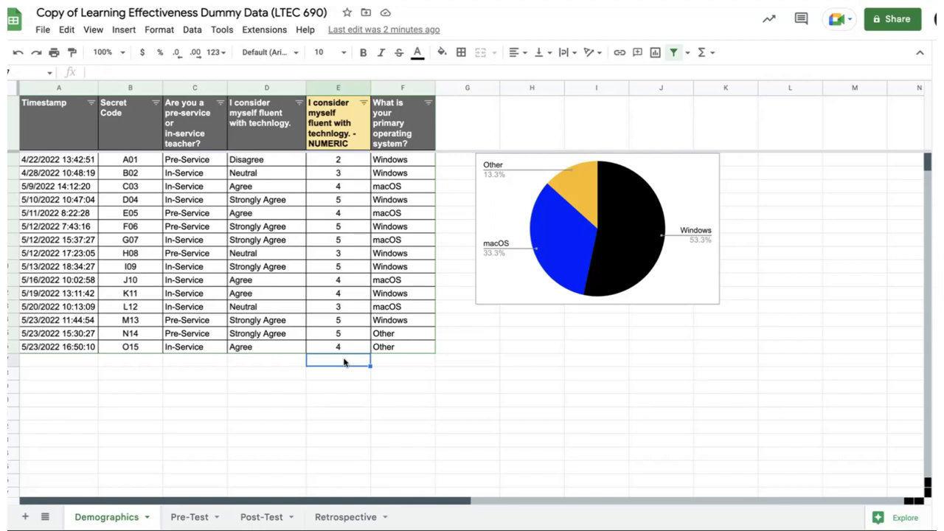
{"action": "type", "text": "="}
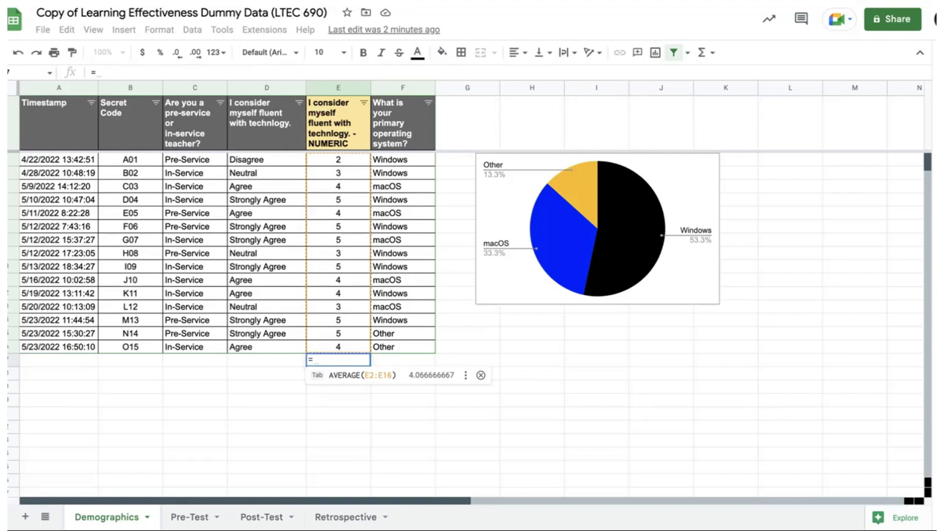
{"action": "type", "text": "AV"}
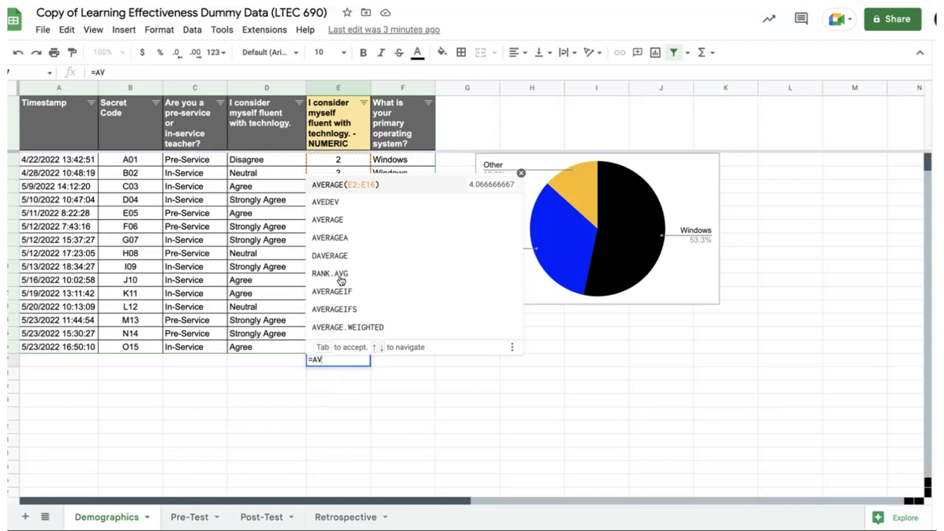
{"action": "left_click", "coordinate": [338, 185]}
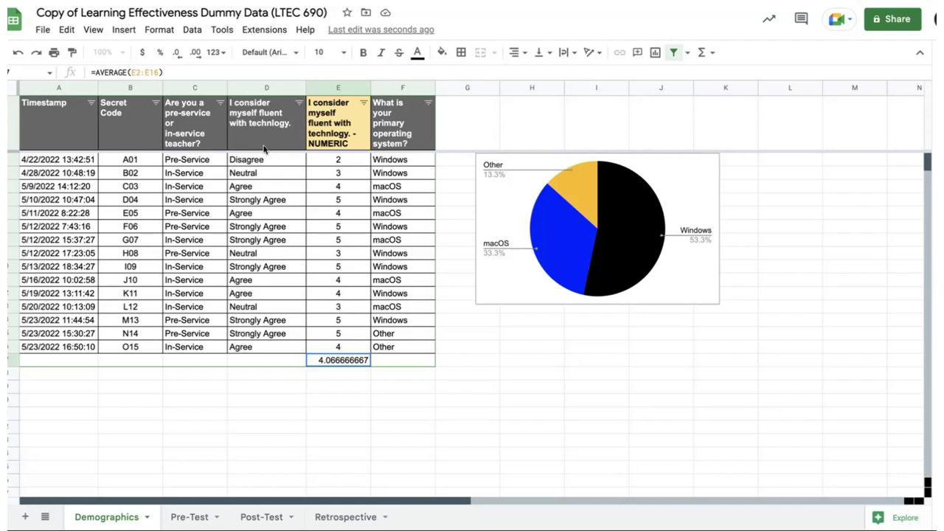
Format the average in E17 as a number with two decimals and center it horizontally.
{"action": "left_click", "coordinate": [159, 31]}
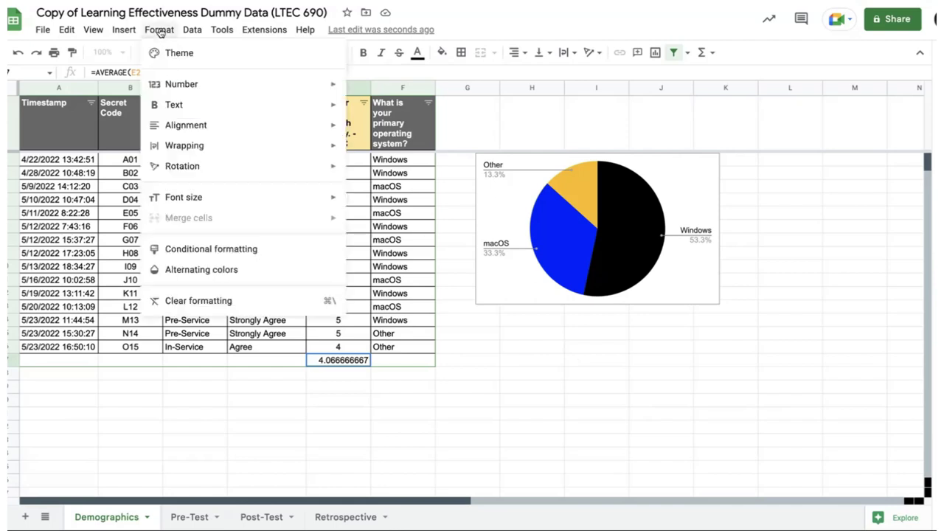
{"action": "mouse_move", "coordinate": [197, 87]}
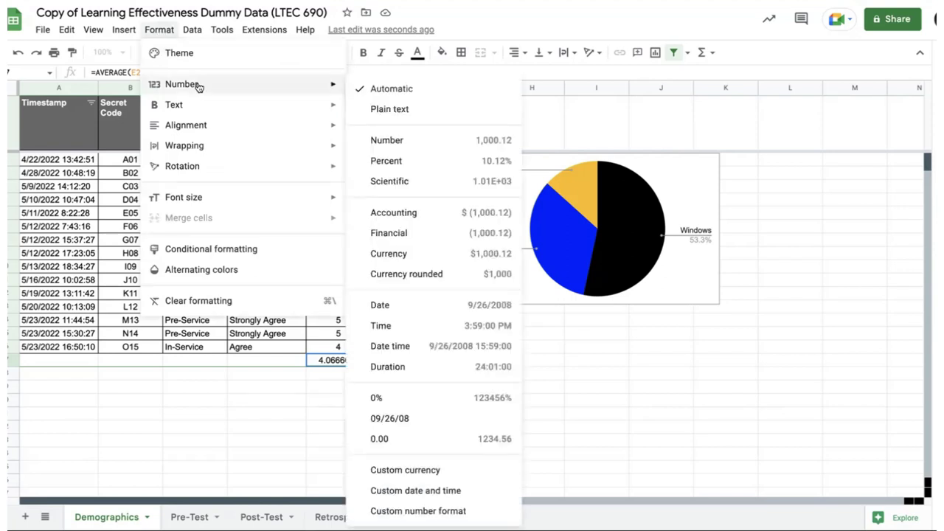
{"action": "left_click", "coordinate": [496, 146]}
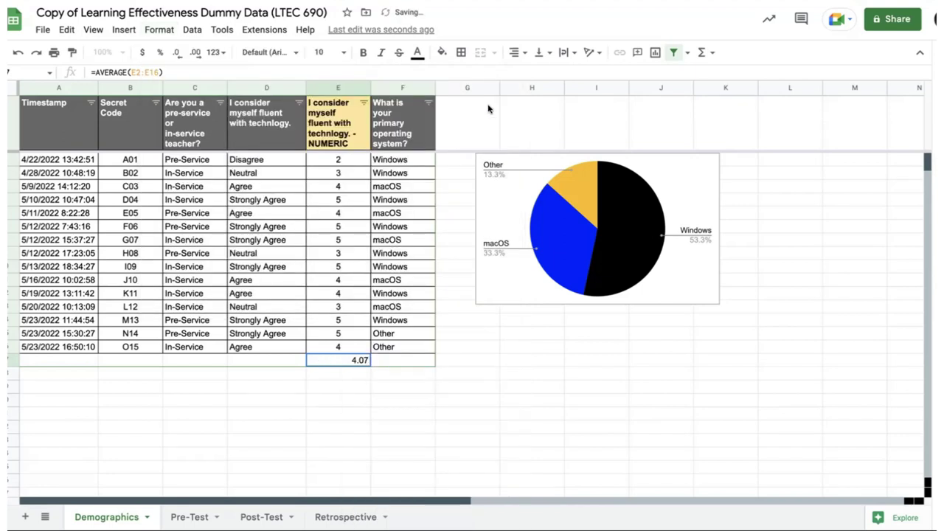
{"action": "left_click", "coordinate": [516, 53]}
{"action": "left_click", "coordinate": [531, 74]}
Give the average cell E17 a very light gray fill and bold text.
{"action": "left_click", "coordinate": [443, 55]}
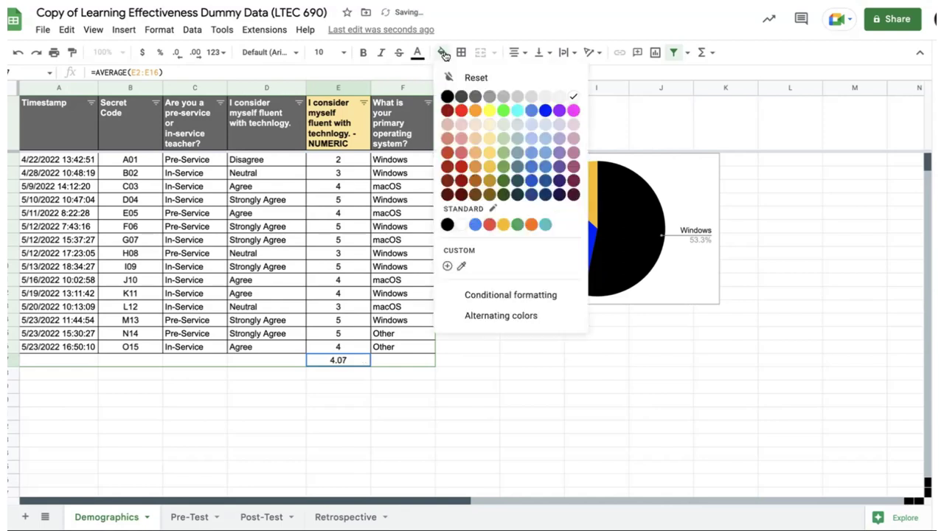
{"action": "left_click", "coordinate": [561, 101]}
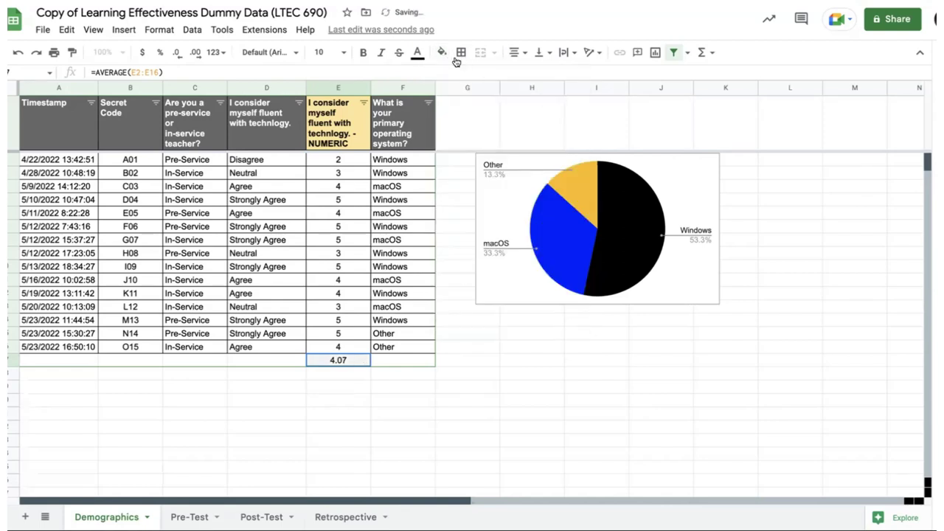
{"action": "left_click", "coordinate": [363, 53]}
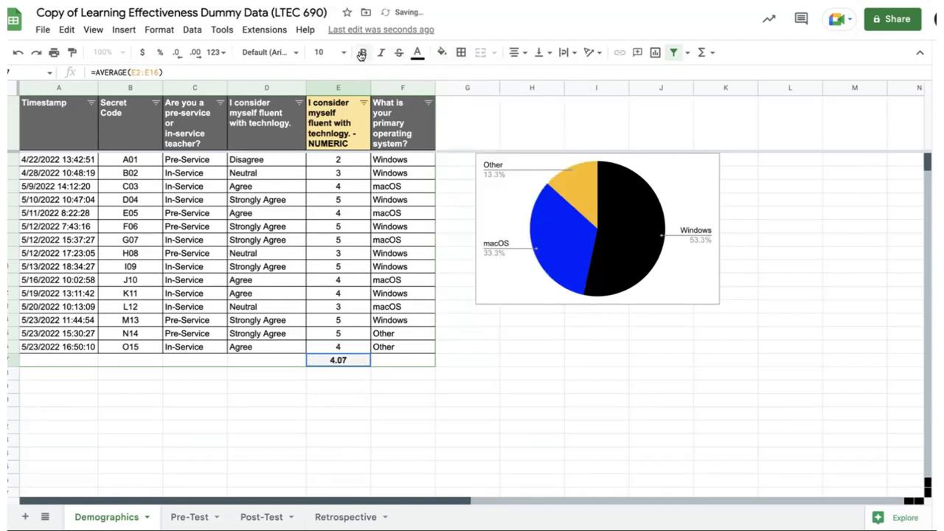
{"action": "left_click", "coordinate": [491, 360]}
Calculate the standard deviation of the numeric fluency scores in E18 with =STDEV(E2:E16).
{"action": "scroll", "coordinate": [491, 359], "scroll_direction": "down", "scroll_amount": 2}
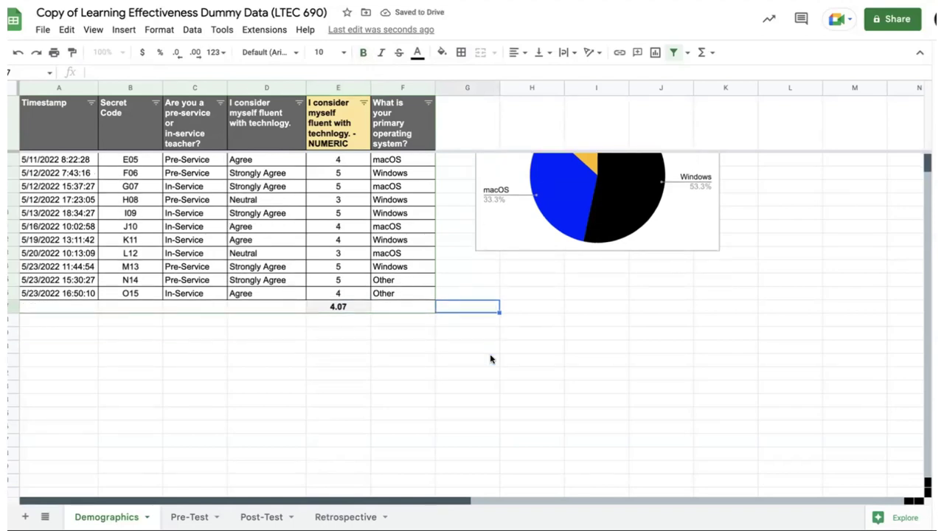
{"action": "left_click", "coordinate": [343, 323]}
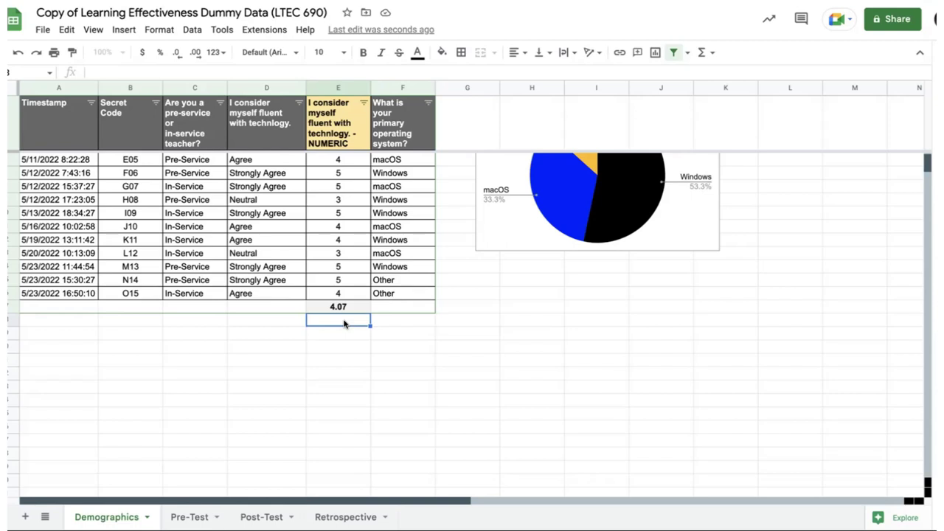
{"action": "type", "text": "="}
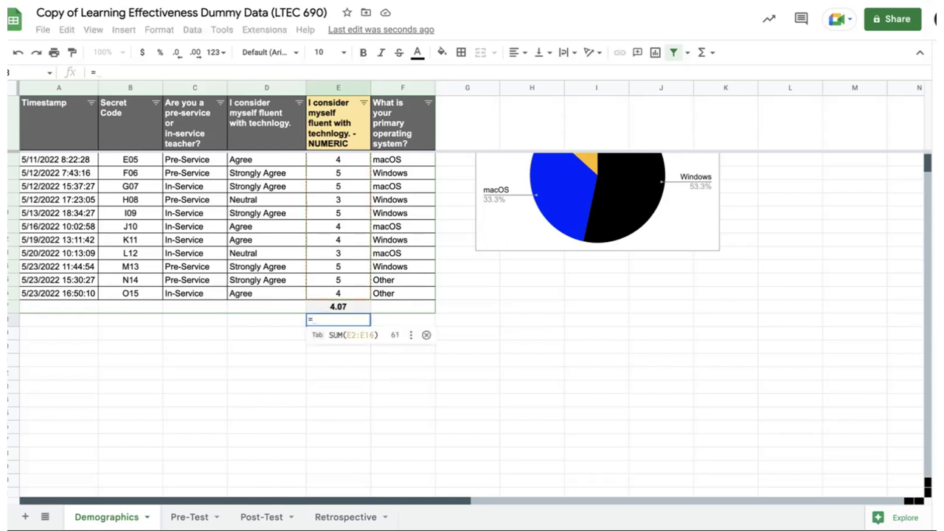
{"action": "type", "text": "ST"}
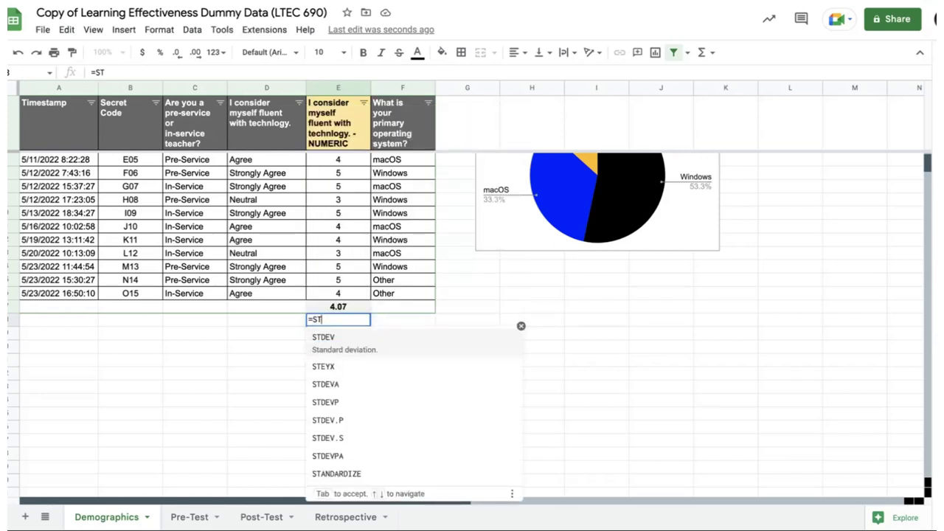
{"action": "left_click", "coordinate": [338, 341]}
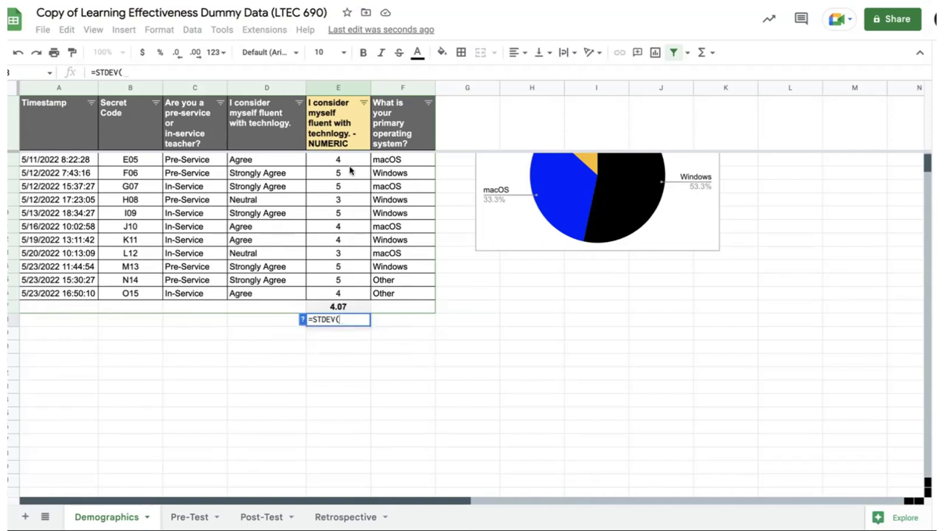
{"action": "scroll", "coordinate": [349, 161], "scroll_direction": "up", "scroll_amount": 2}
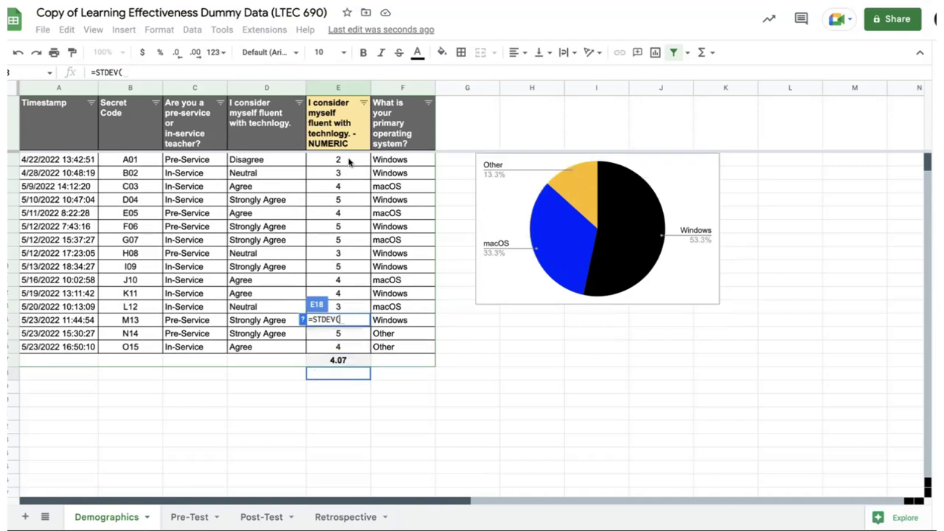
{"action": "left_click", "coordinate": [348, 161]}
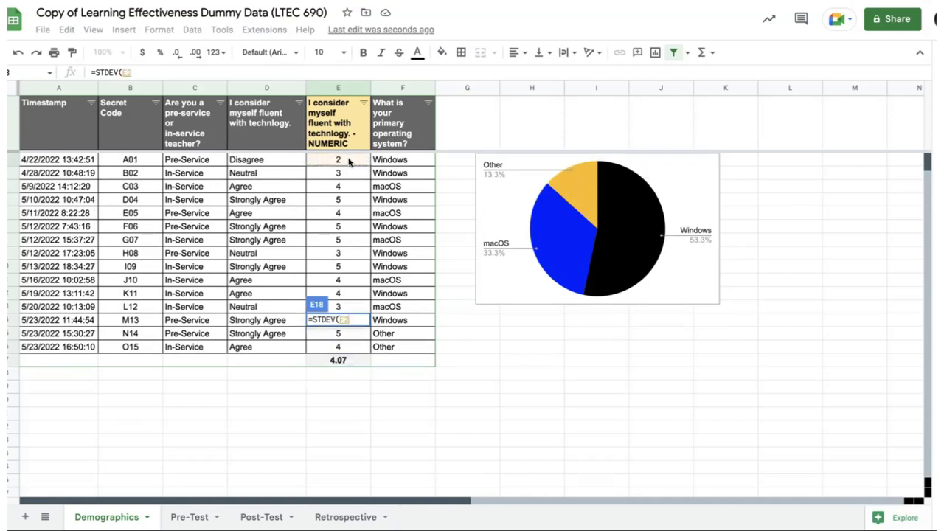
{"action": "left_click_drag", "start_coordinate": [349, 161], "coordinate": [350, 347]}
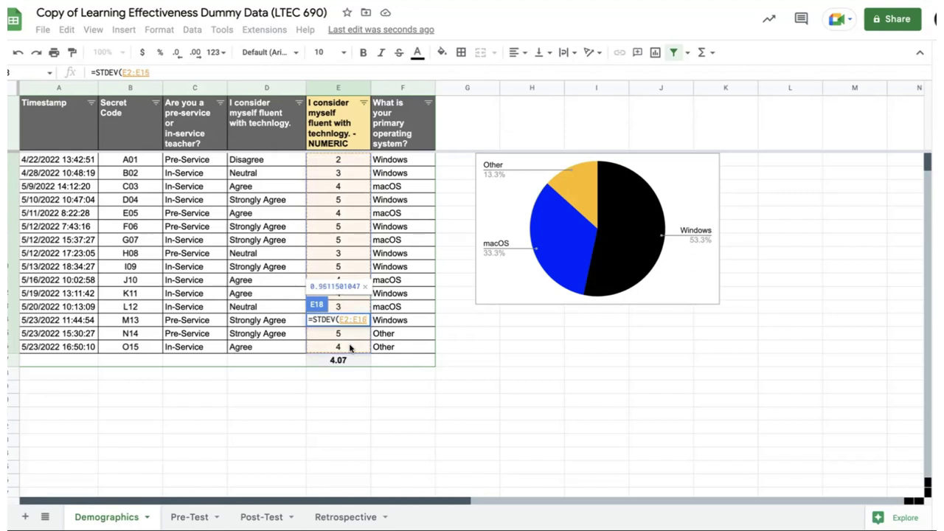
{"action": "type", "text": ")"}
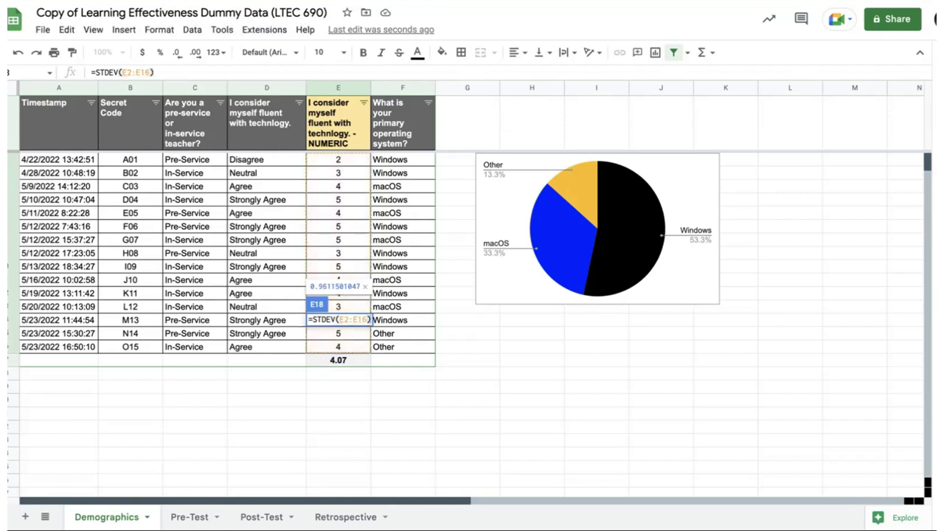
{"action": "key", "text": "Return"}
Format the standard deviation in E18 as a number with two decimals and center it horizontally.
{"action": "scroll", "coordinate": [221, 295], "scroll_direction": "down", "scroll_amount": 3}
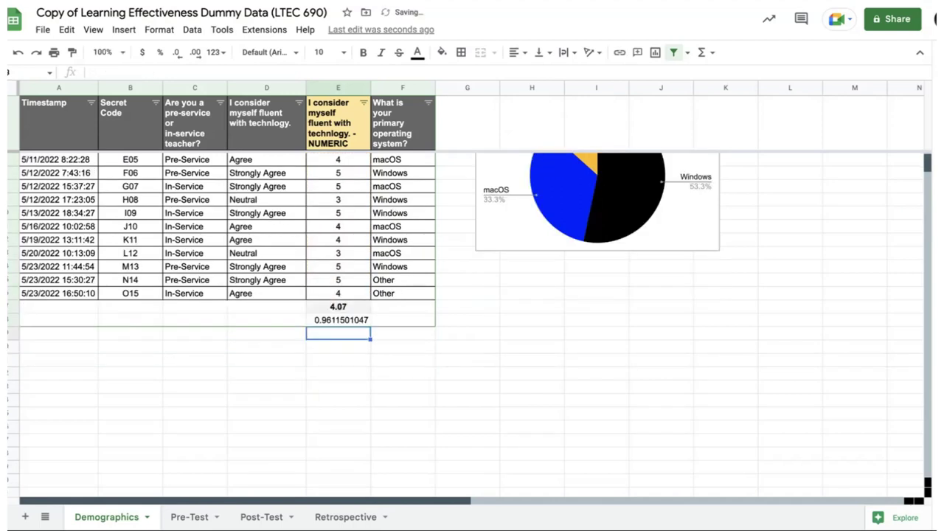
{"action": "scroll", "coordinate": [221, 295], "scroll_direction": "up", "scroll_amount": 2}
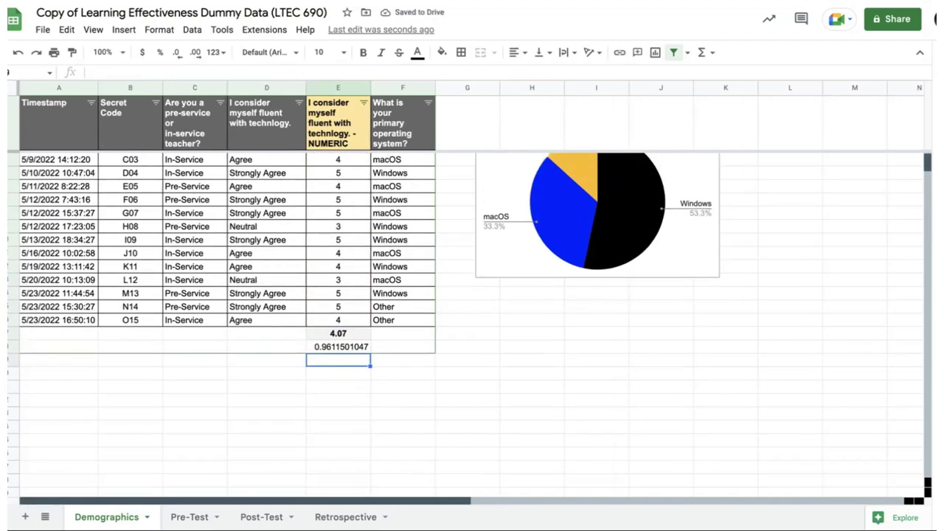
{"action": "left_click", "coordinate": [348, 347]}
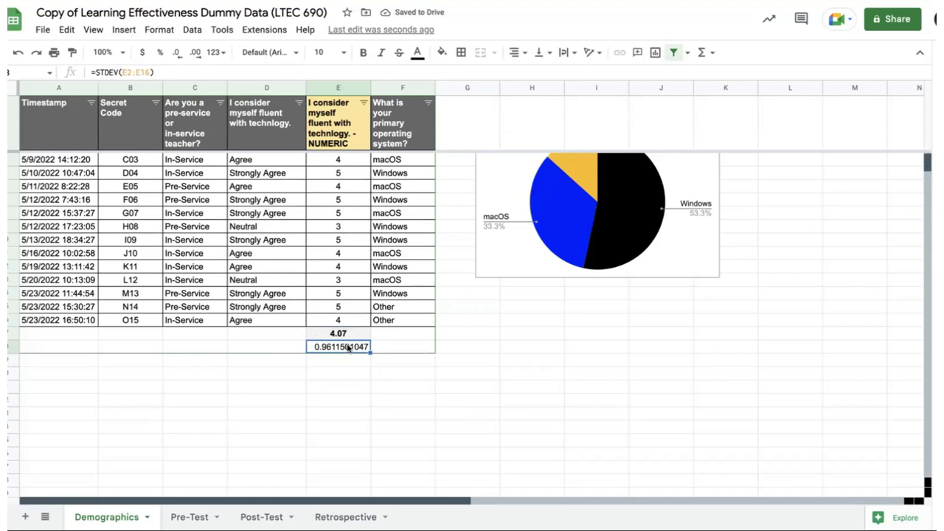
{"action": "left_click", "coordinate": [222, 53]}
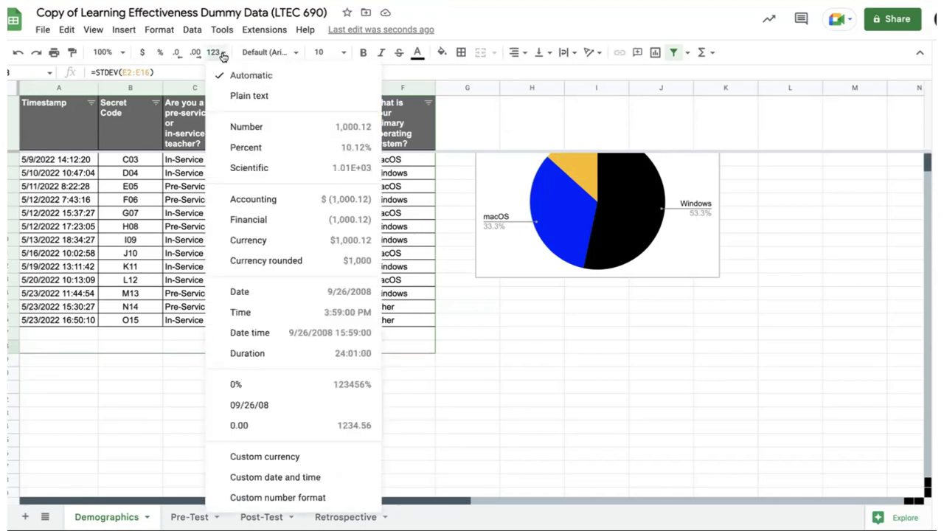
{"action": "left_click", "coordinate": [274, 127]}
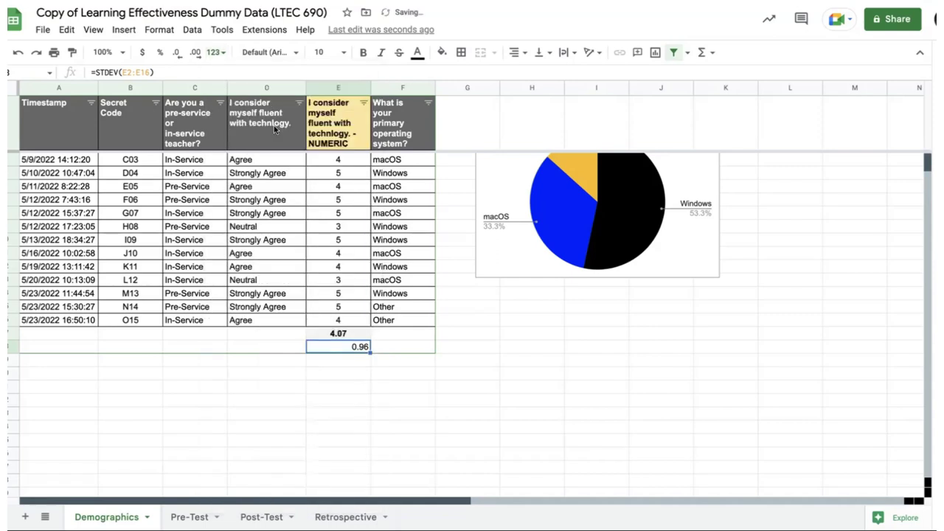
{"action": "left_click", "coordinate": [518, 53]}
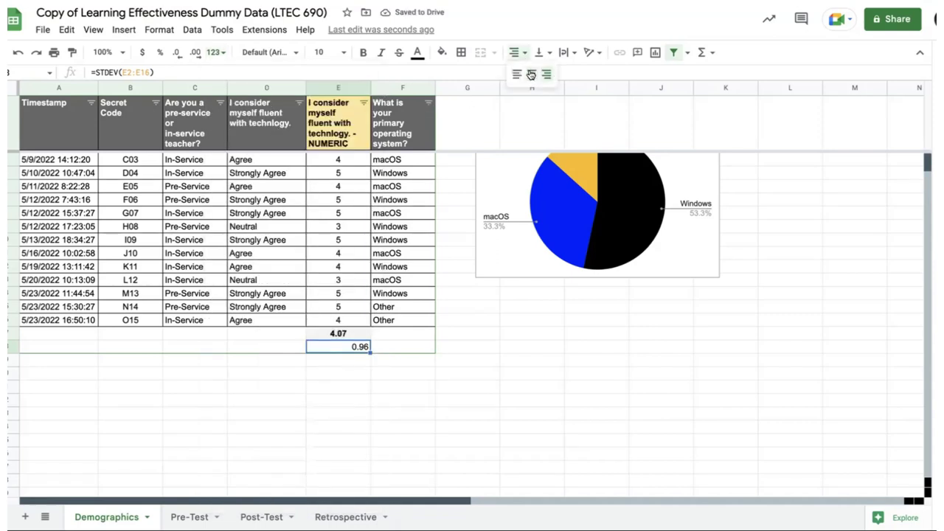
{"action": "left_click", "coordinate": [531, 74]}
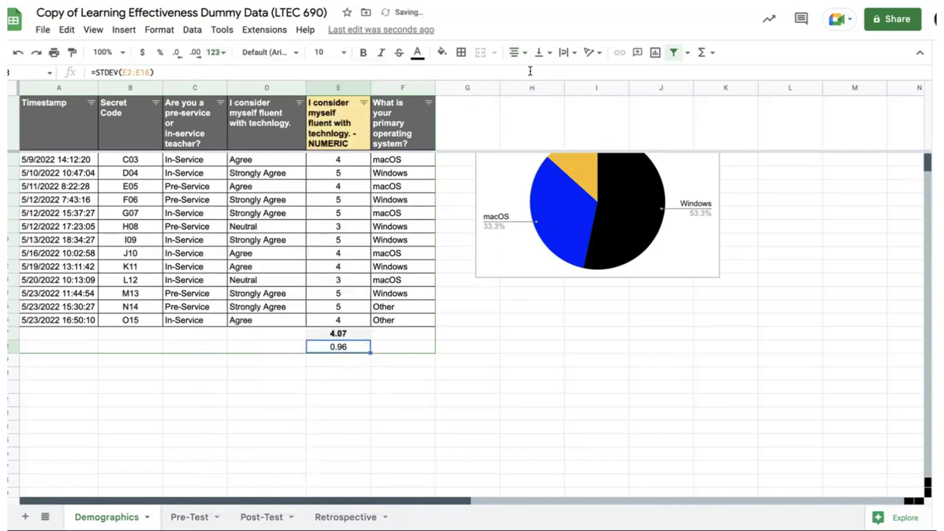
Give the standard deviation cell E18 a very light gray fill and bold text.
{"action": "left_click", "coordinate": [442, 53]}
{"action": "left_click", "coordinate": [565, 97]}
{"action": "left_click", "coordinate": [364, 52]}
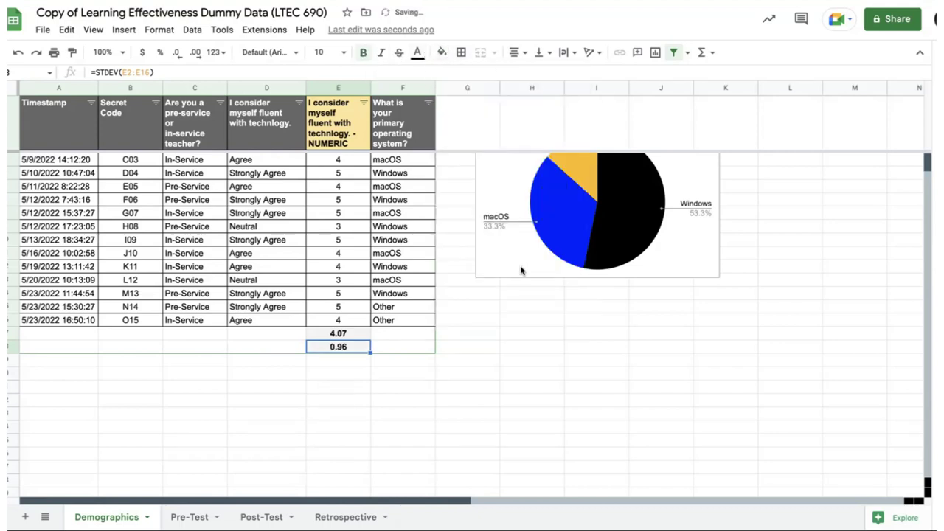
Calculate the lowest numeric fluency score in E19 with =MIN(E2:E16).
{"action": "left_click", "coordinate": [520, 313]}
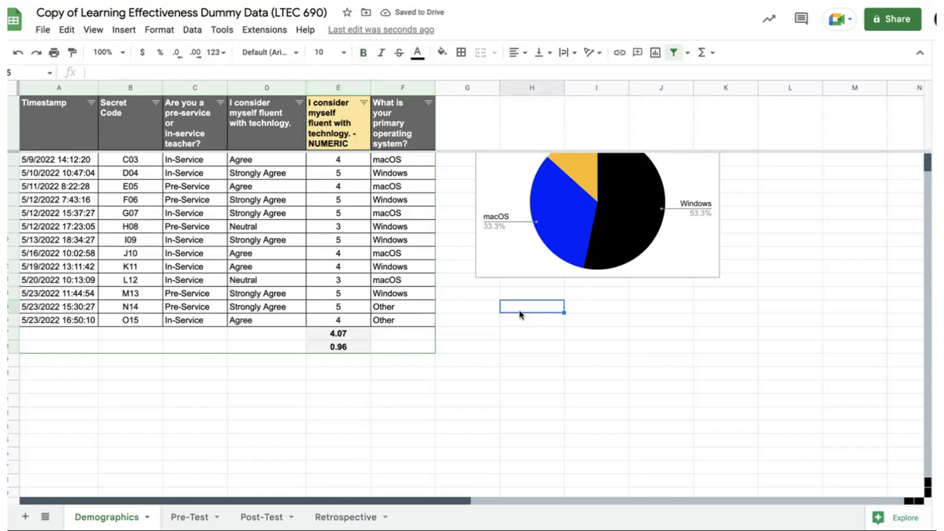
{"action": "left_click", "coordinate": [341, 363]}
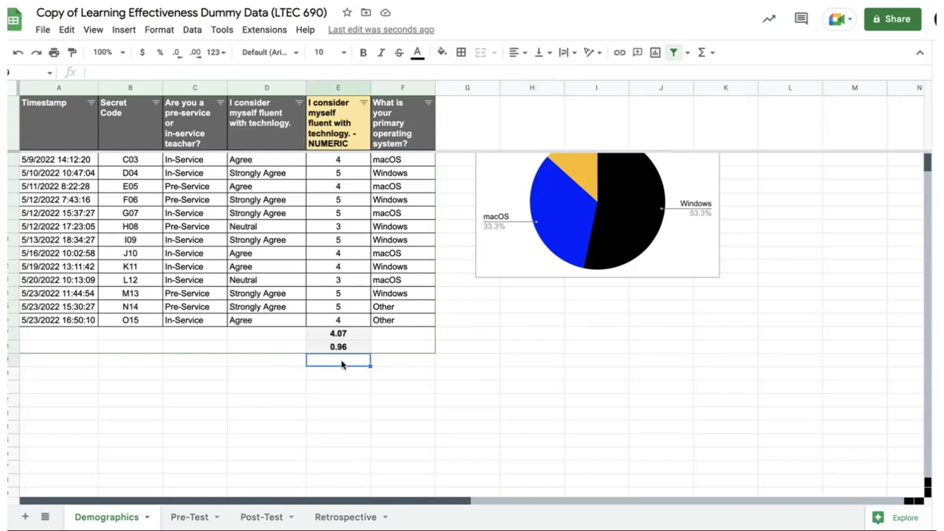
{"action": "type", "text": "="}
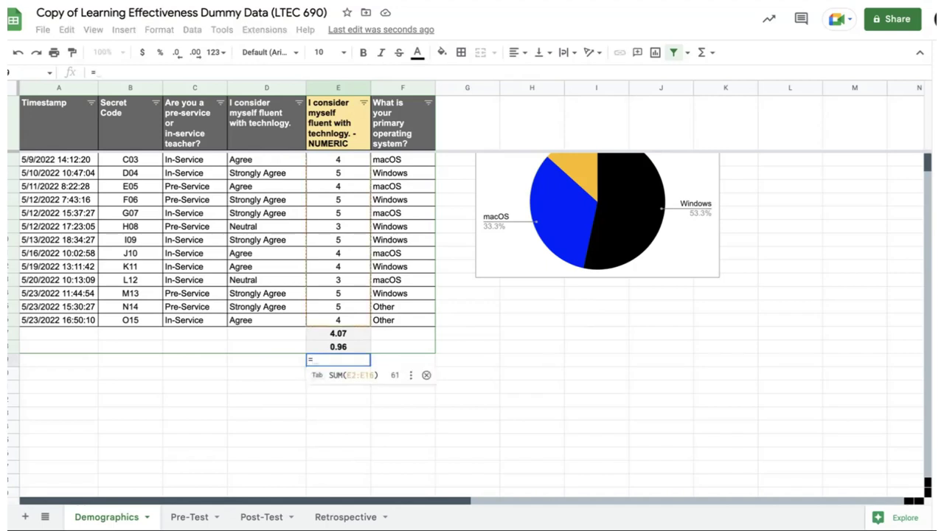
{"action": "type", "text": "MIN"}
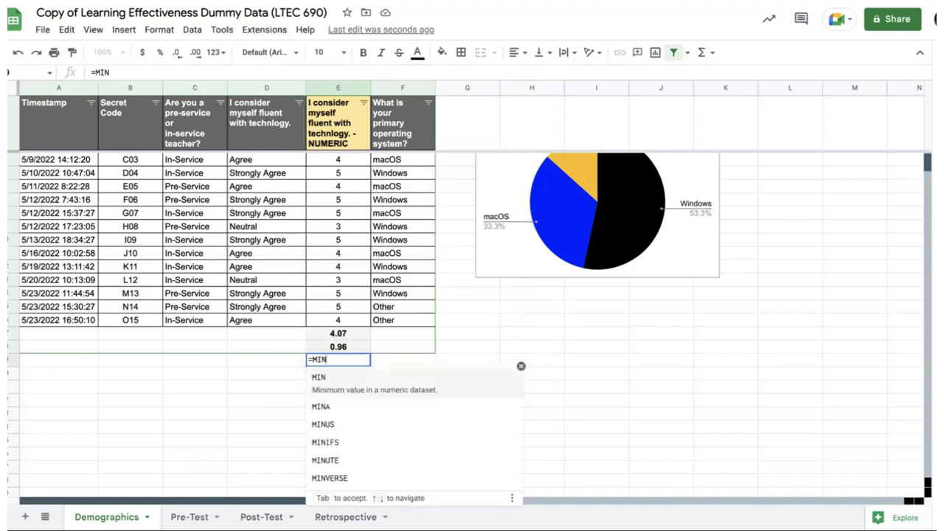
{"action": "scroll", "coordinate": [386, 310], "scroll_direction": "up", "scroll_amount": 1}
{"action": "type", "text": "("}
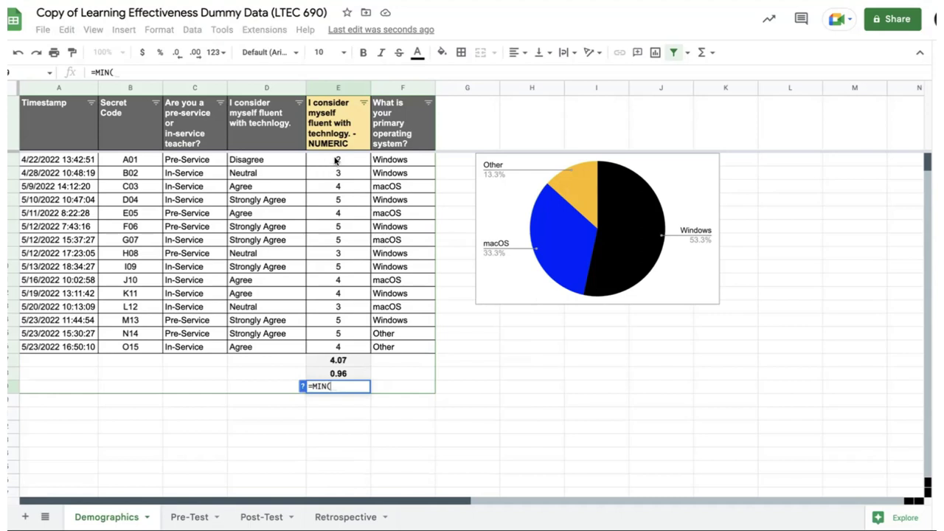
{"action": "left_click_drag", "start_coordinate": [336, 160], "coordinate": [339, 350]}
{"action": "type", "text": ")"}
{"action": "key", "text": "Return"}
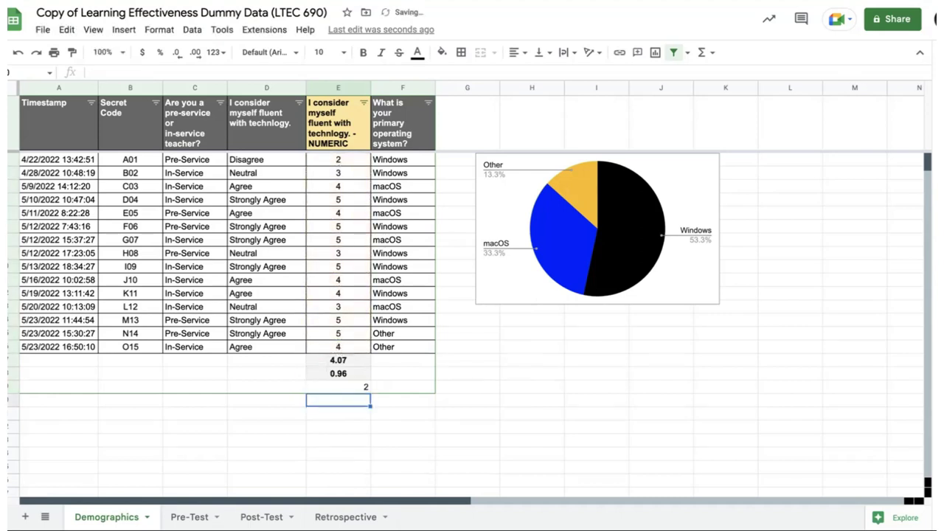
Calculate the highest numeric fluency score in E20 with =MAX(E2:E16).
{"action": "left_click", "coordinate": [367, 387]}
{"action": "type", "text": "=MAX"}
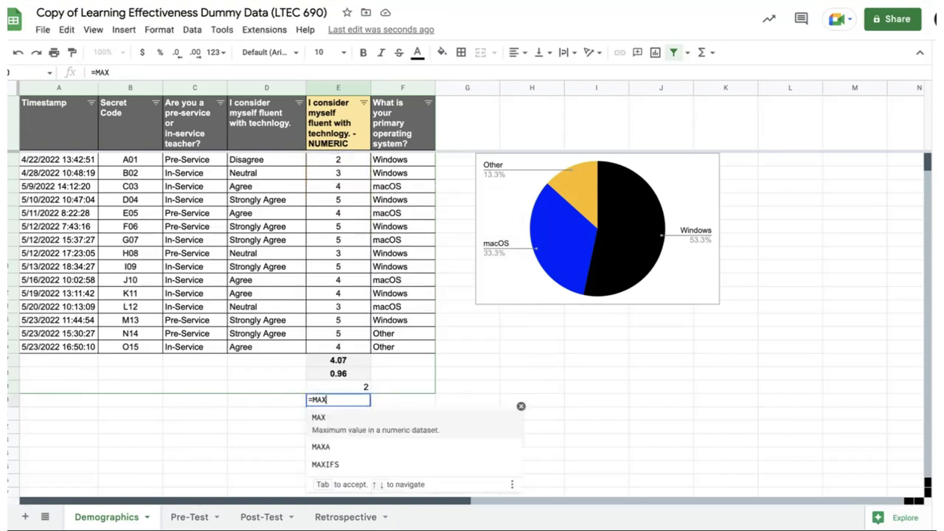
{"action": "type", "text": "("}
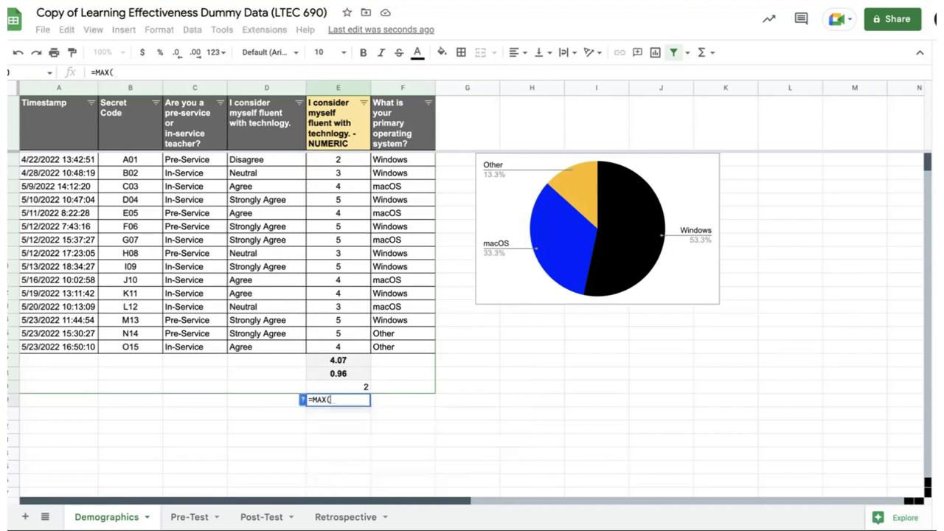
{"action": "left_click_drag", "start_coordinate": [350, 159], "coordinate": [349, 349]}
{"action": "key", "text": "Return"}
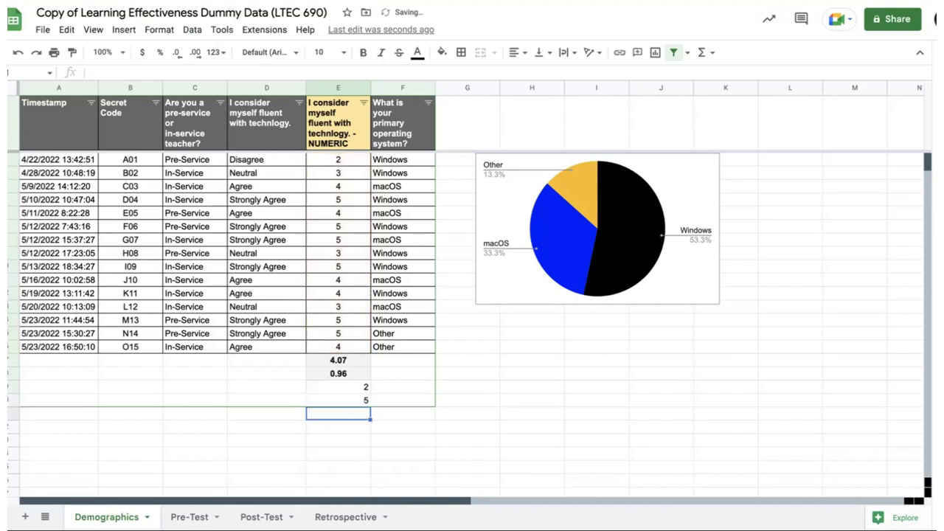
Center the summary statistics in E17:E20 horizontally and format them as numbers with two decimals.
{"action": "left_click", "coordinate": [455, 362]}
{"action": "left_click_drag", "start_coordinate": [351, 361], "coordinate": [367, 400]}
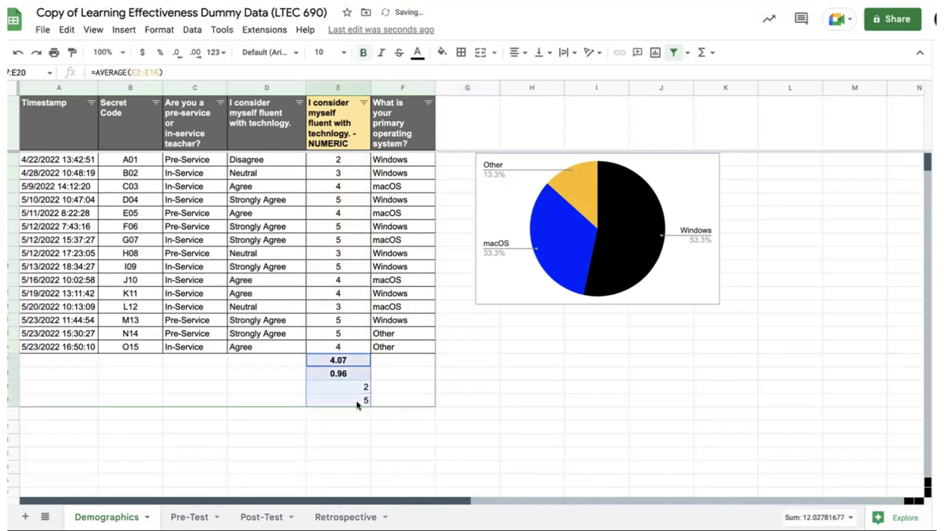
{"action": "left_click", "coordinate": [522, 55]}
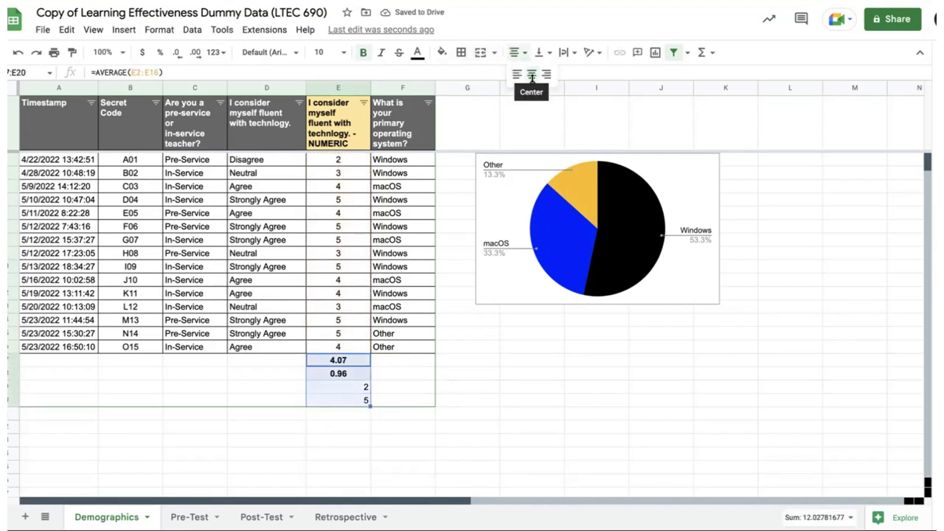
{"action": "left_click", "coordinate": [531, 75]}
{"action": "left_click", "coordinate": [213, 52]}
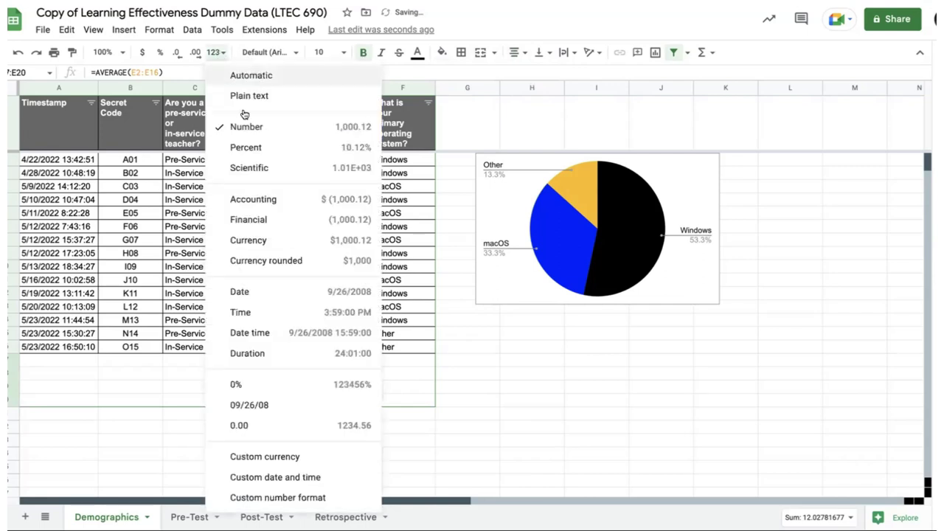
{"action": "left_click", "coordinate": [271, 127]}
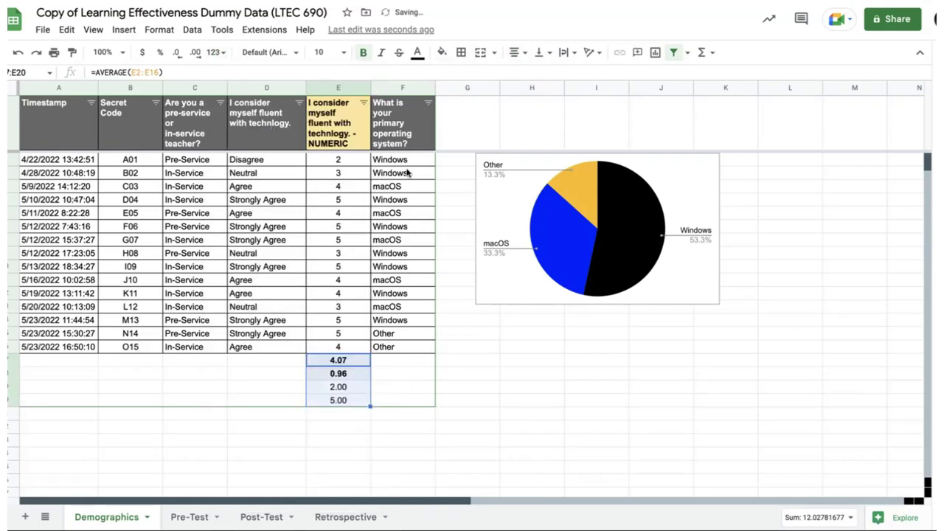
Give all four summary cells E17:E20 a very light gray fill and bold text.
{"action": "left_click", "coordinate": [447, 57]}
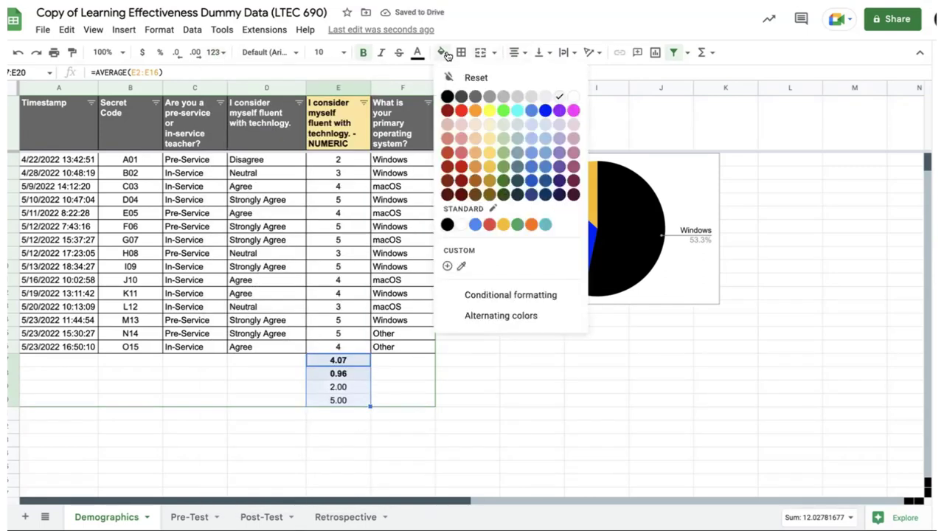
{"action": "left_click", "coordinate": [561, 98]}
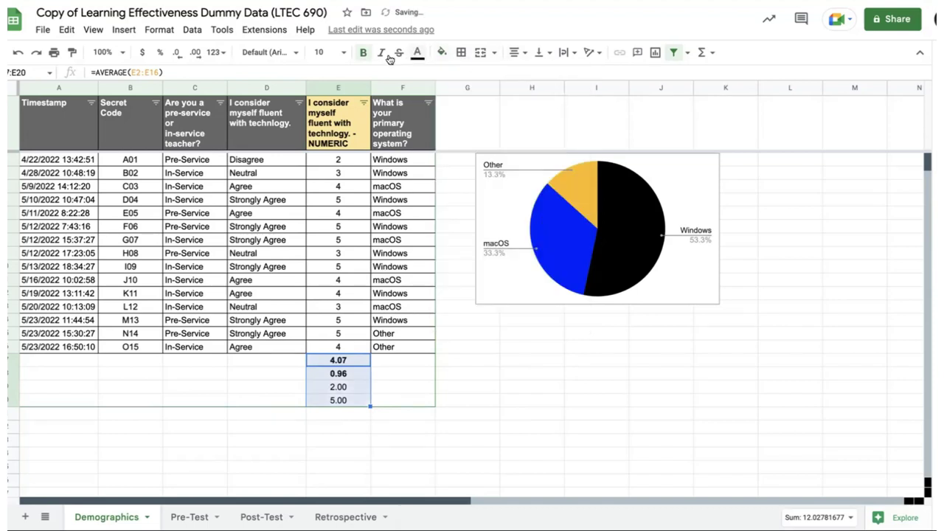
{"action": "left_click", "coordinate": [363, 53]}
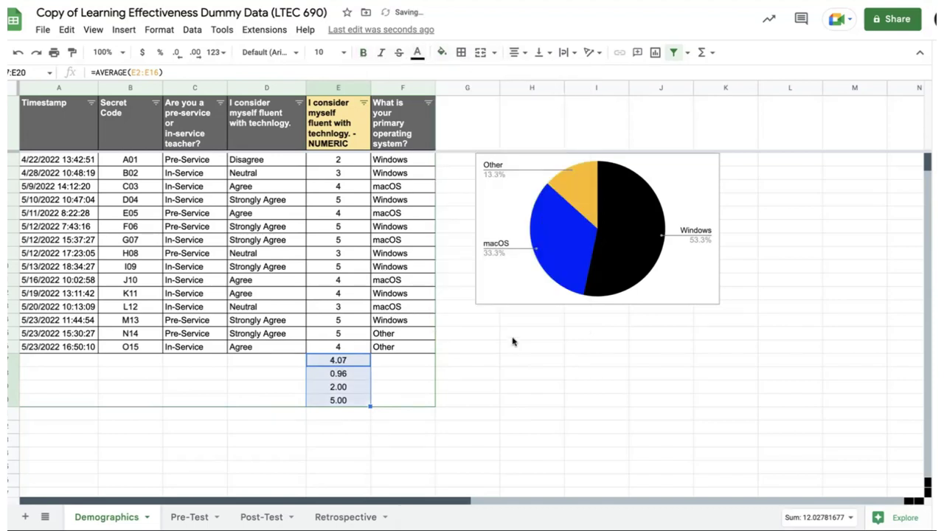
{"action": "left_click", "coordinate": [363, 53]}
{"action": "left_click", "coordinate": [539, 370]}
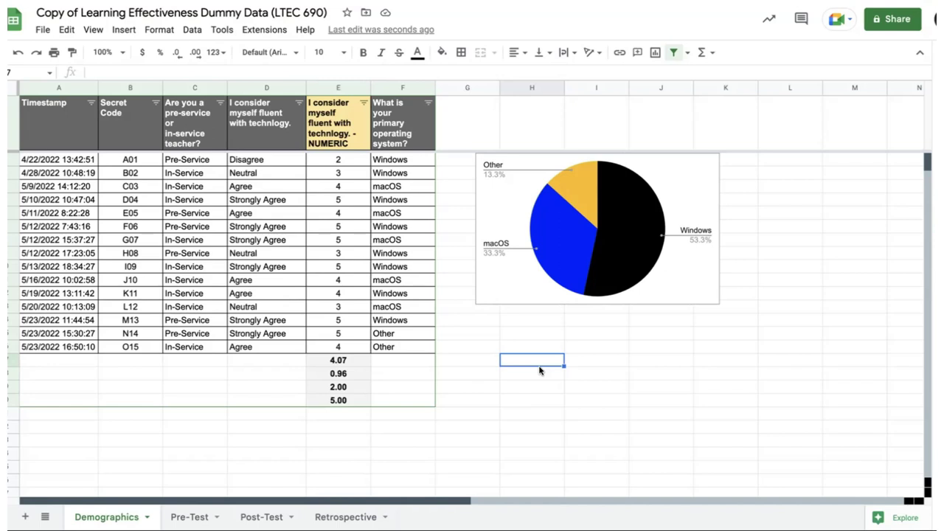
{"action": "left_click", "coordinate": [344, 128]}
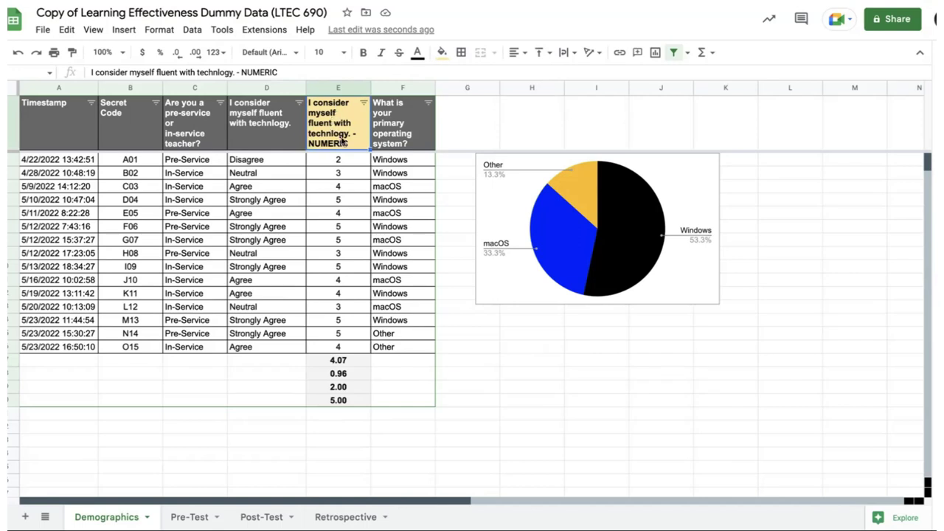
{"action": "left_click", "coordinate": [359, 362]}
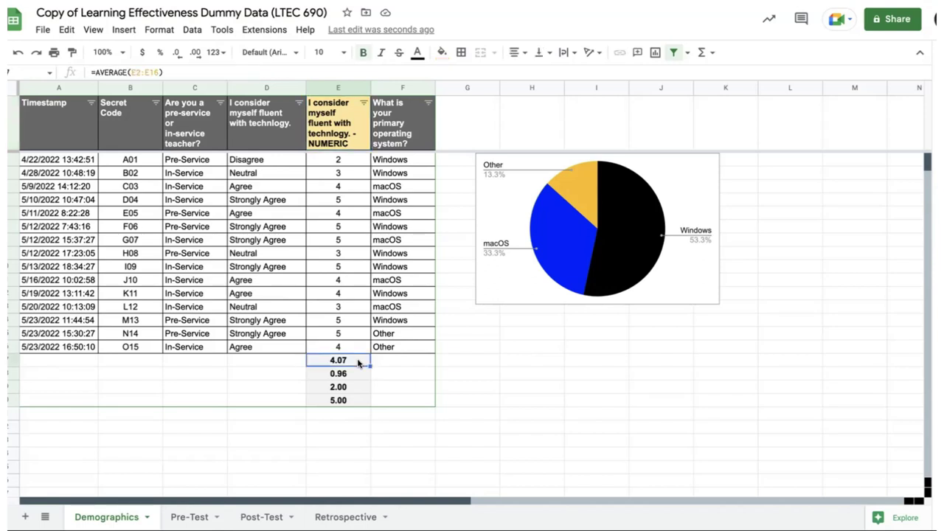
{"action": "left_click", "coordinate": [360, 376]}
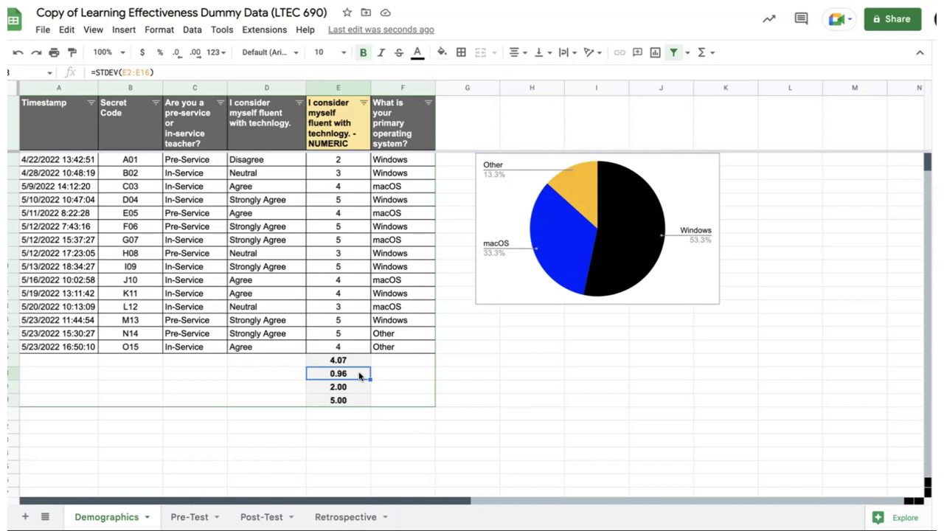
{"action": "left_click", "coordinate": [528, 361]}
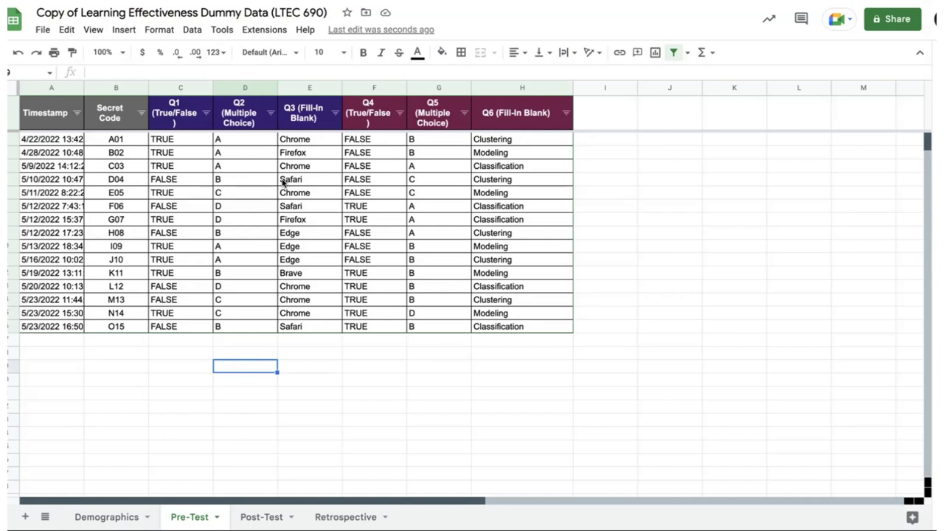
Insert an empty column between the Q1 and Q2 columns on the Pre-Test sheet.
{"action": "left_click", "coordinate": [184, 88]}
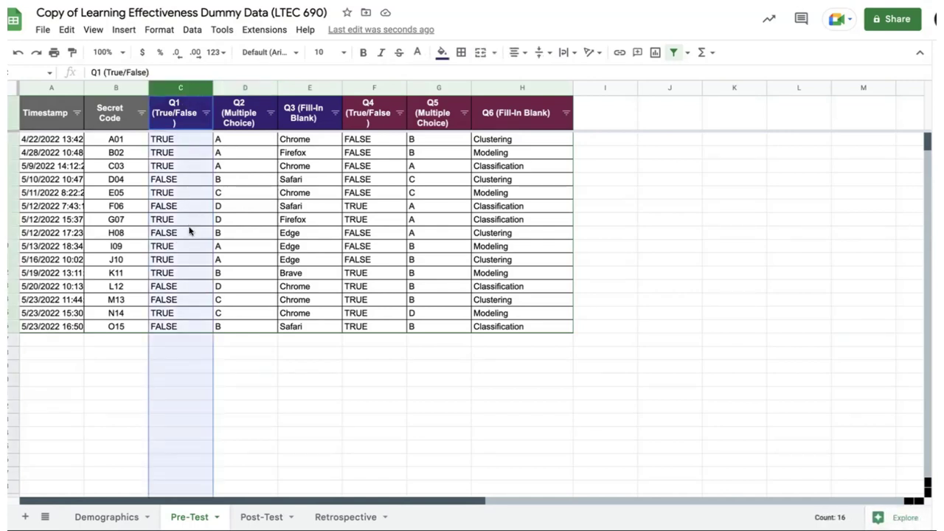
{"action": "left_click", "coordinate": [235, 88]}
{"action": "right_click", "coordinate": [234, 88]}
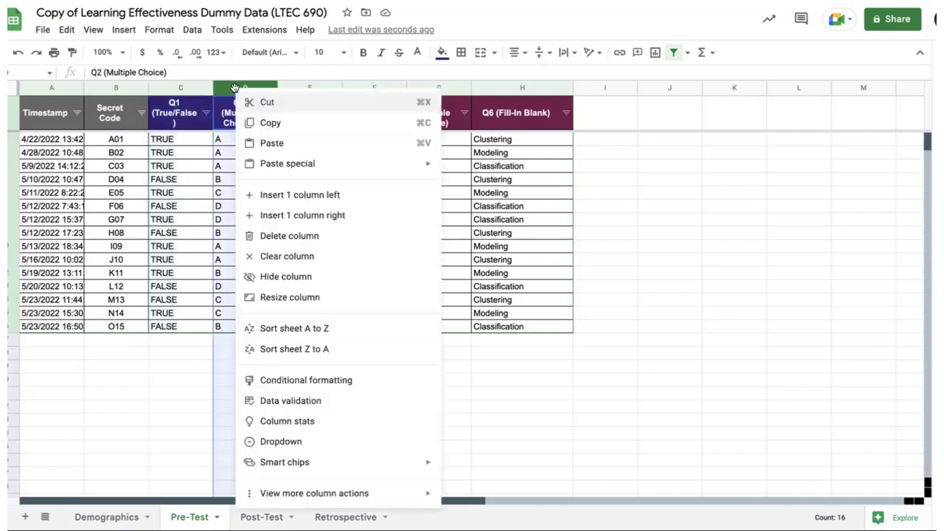
{"action": "left_click", "coordinate": [281, 197]}
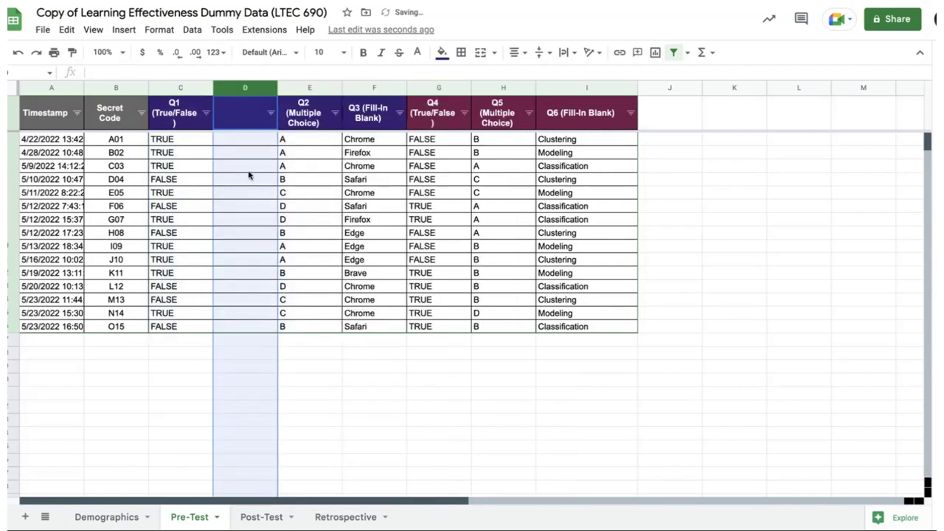
Copy the Q1 header into the new column D and extend it to "Q1 (True/False) - NUMERIC".
{"action": "left_click", "coordinate": [184, 114]}
{"action": "key", "text": "ctrl+c"}
{"action": "left_click", "coordinate": [235, 112]}
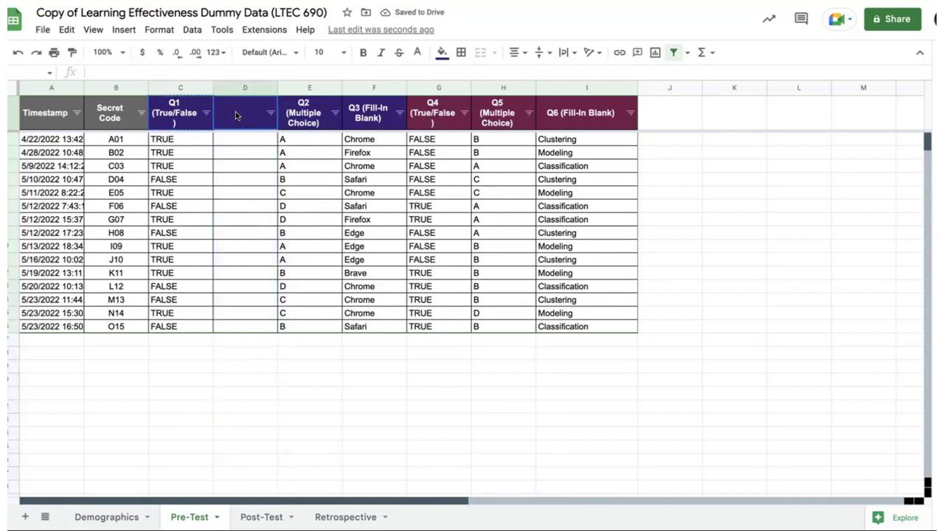
{"action": "key", "text": "ctrl+v"}
{"action": "double_click", "coordinate": [249, 124]}
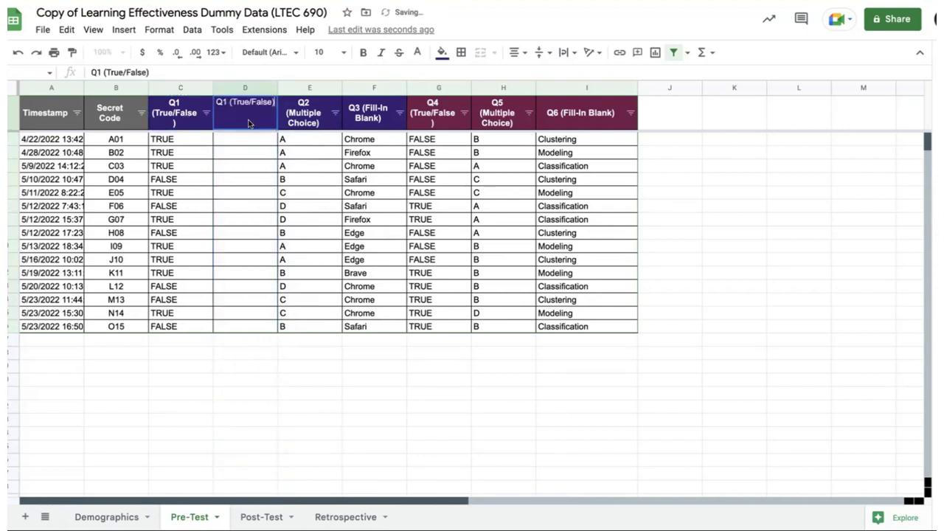
{"action": "type", "text": "- NUMERIC"}
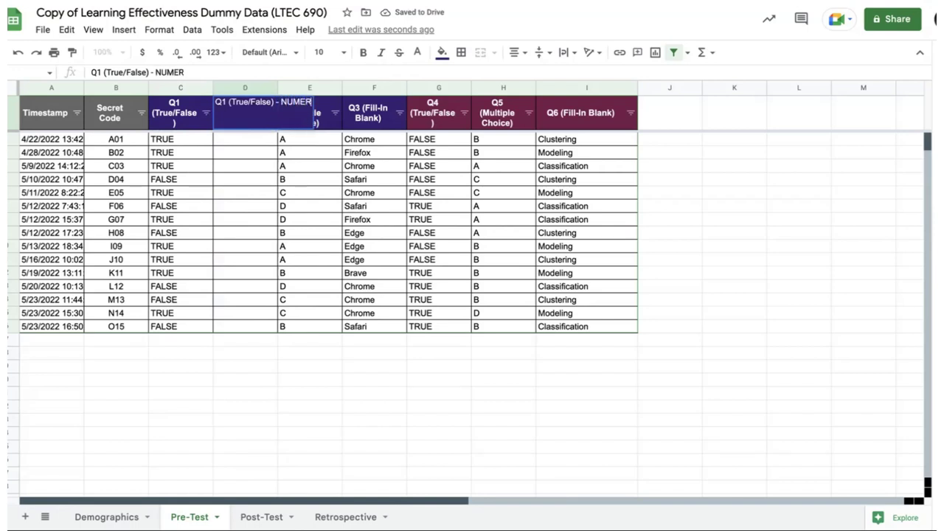
{"action": "left_click", "coordinate": [244, 210]}
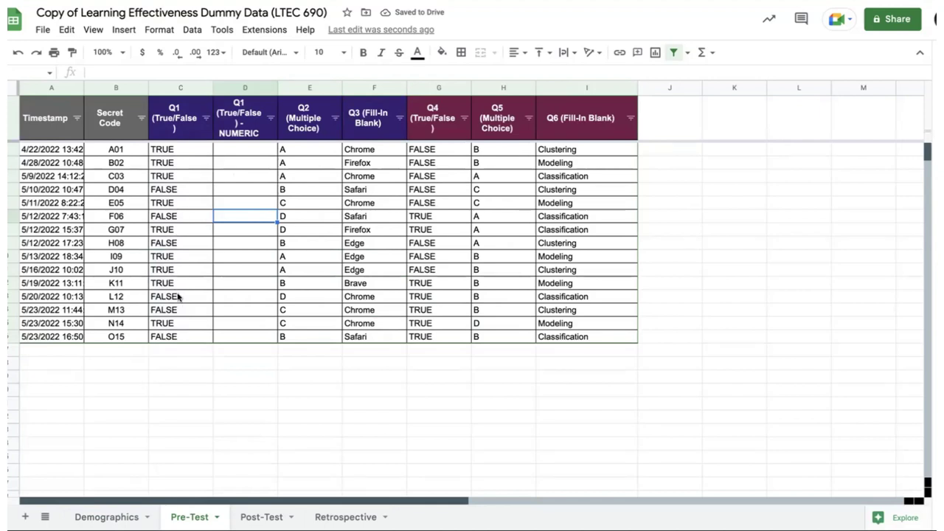
Score every Q1 answer in the Q1 NUMERIC column (D2:D16), entering 0 for each TRUE and 1 for each FALSE.
{"action": "left_click", "coordinate": [248, 149]}
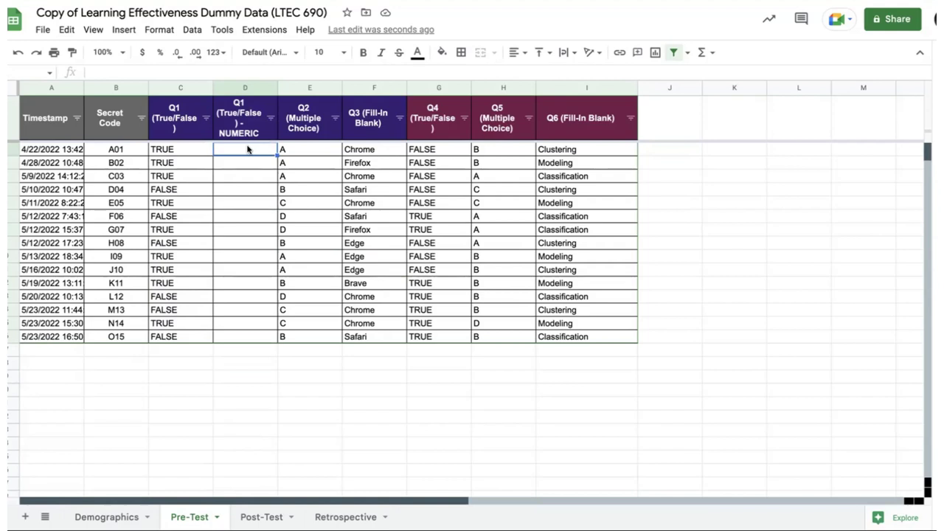
{"action": "left_click", "coordinate": [189, 129]}
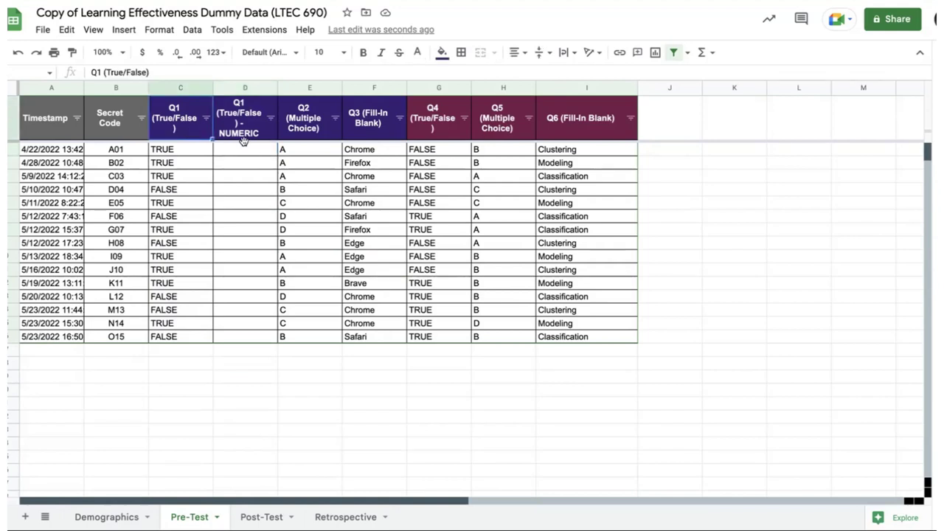
{"action": "left_click", "coordinate": [258, 152]}
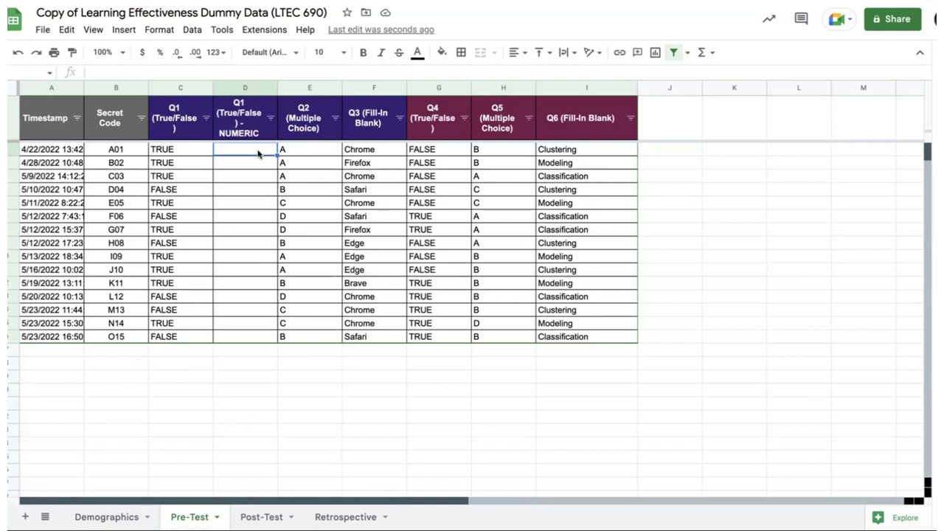
{"action": "type", "text": "0"}
{"action": "key", "text": "Return"}
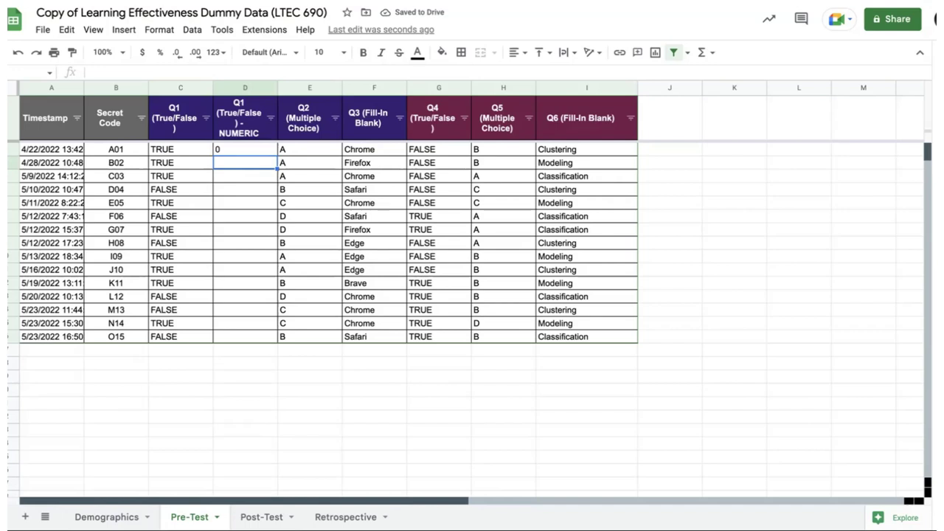
{"action": "type", "text": "0"}
{"action": "key", "text": "Return"}
{"action": "type", "text": "0"}
{"action": "key", "text": "Return"}
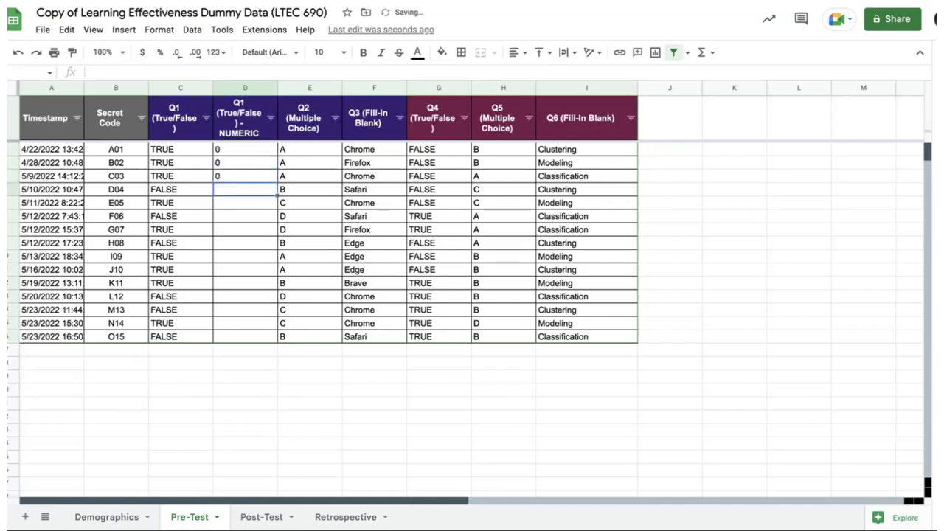
{"action": "type", "text": "1"}
{"action": "key", "text": "Return"}
{"action": "type", "text": "0"}
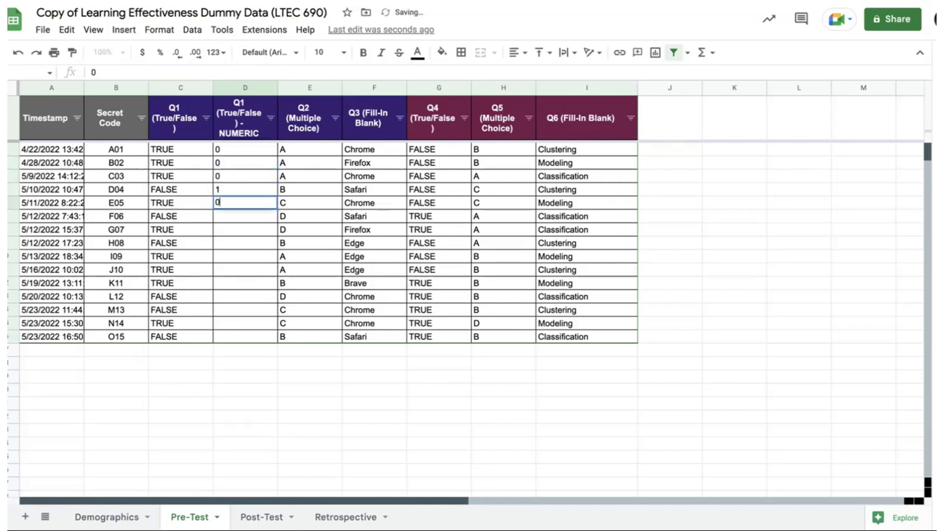
{"action": "key", "text": "Return"}
{"action": "type", "text": "1"}
{"action": "key", "text": "Return"}
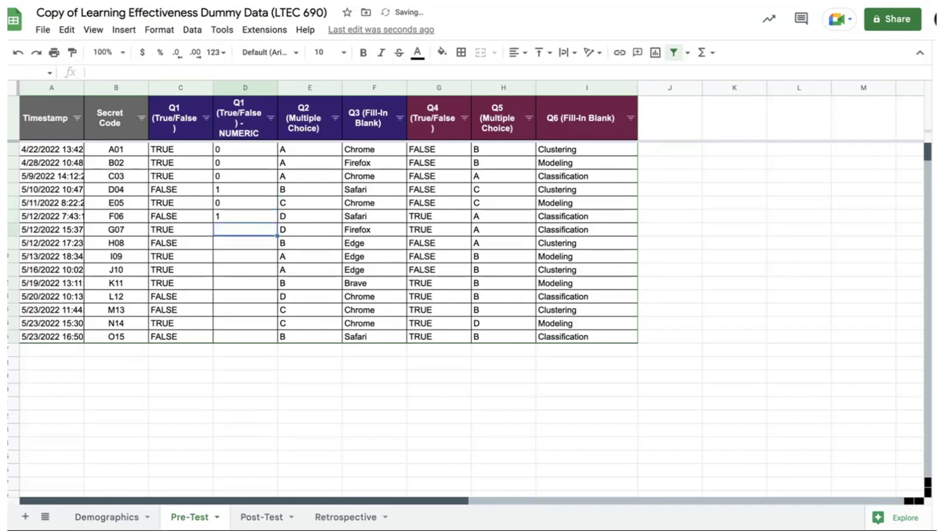
{"action": "type", "text": "0"}
{"action": "key", "text": "Return"}
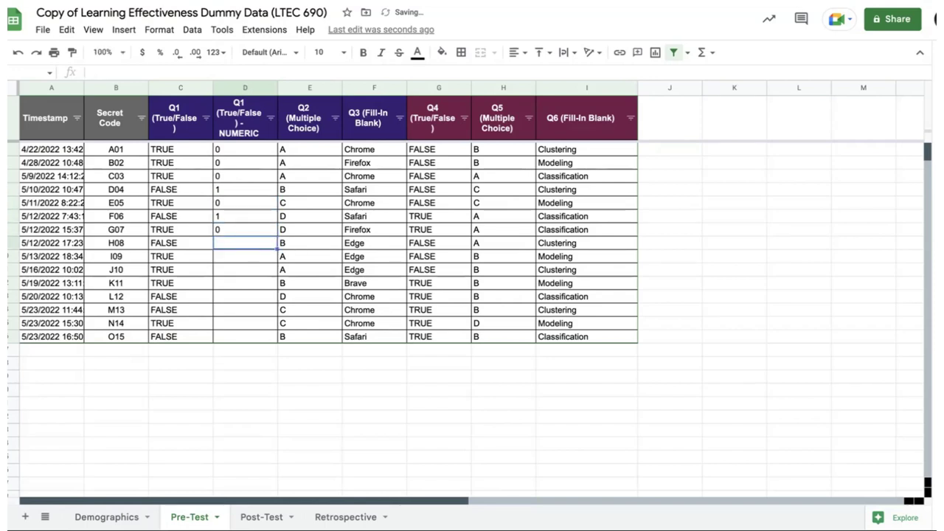
{"action": "type", "text": "1"}
{"action": "key", "text": "Return"}
{"action": "type", "text": "0"}
{"action": "key", "text": "Return"}
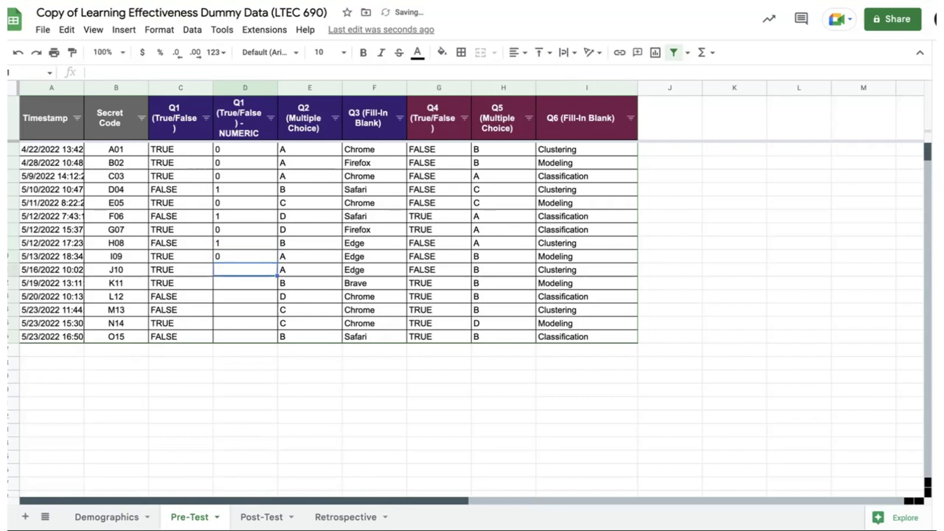
{"action": "type", "text": "0"}
{"action": "key", "text": "Return"}
{"action": "type", "text": "0"}
{"action": "key", "text": "Return"}
{"action": "type", "text": "1"}
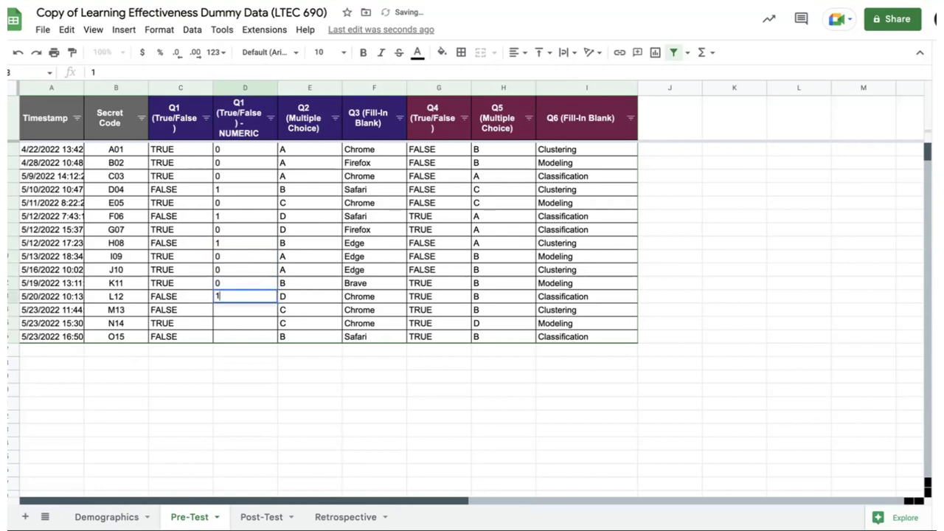
{"action": "key", "text": "Return"}
{"action": "type", "text": "1"}
{"action": "key", "text": "Return"}
{"action": "type", "text": "0"}
{"action": "key", "text": "Return"}
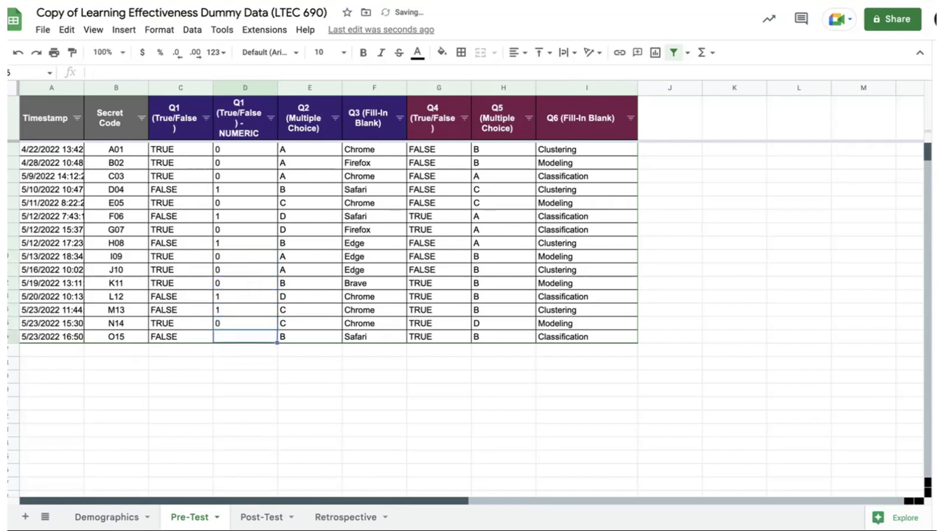
{"action": "type", "text": "1"}
{"action": "key", "text": "Return"}
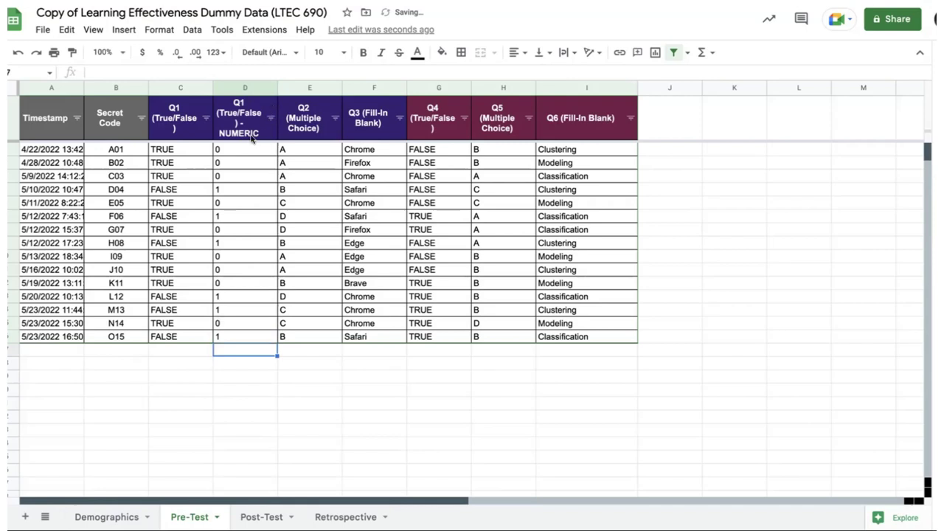
Center the numeric Q1 scores in D2:D16 horizontally, and select the Q2 (Multiple Choice) column.
{"action": "left_click_drag", "start_coordinate": [249, 149], "coordinate": [253, 342]}
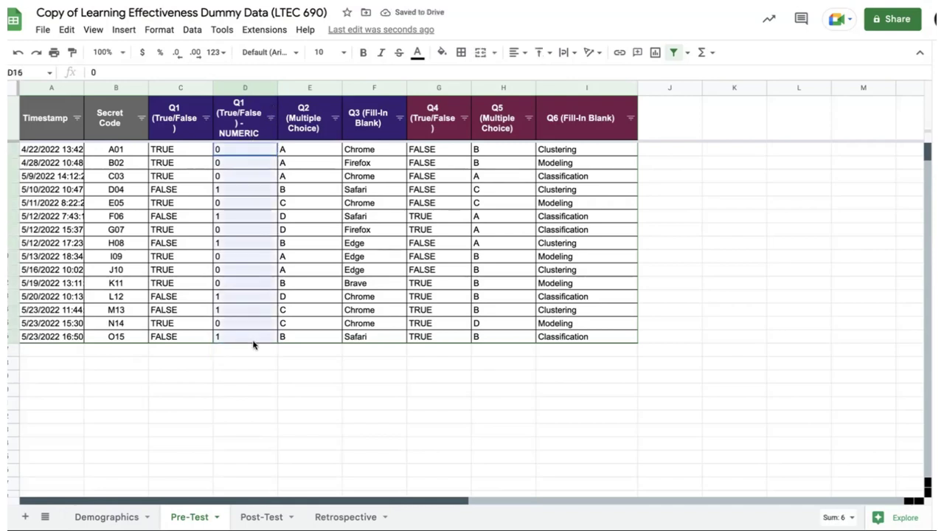
{"action": "left_click", "coordinate": [519, 52]}
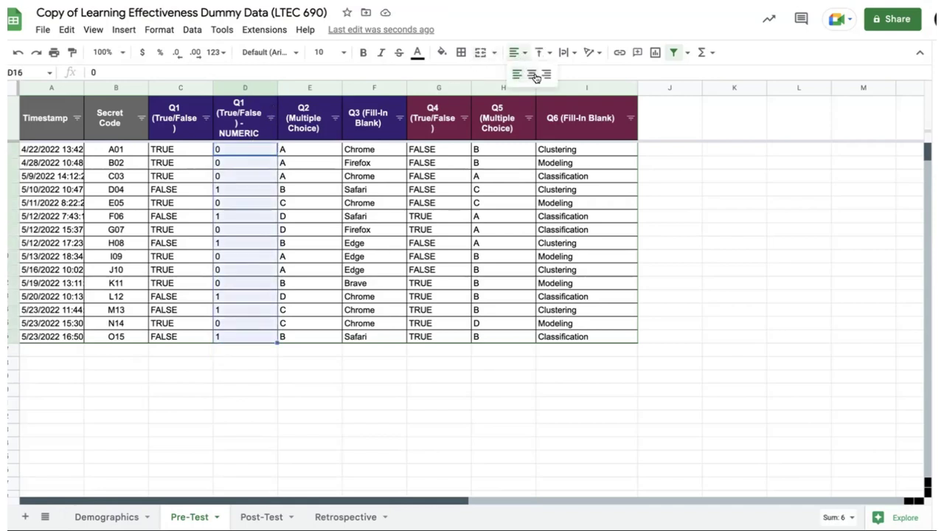
{"action": "left_click", "coordinate": [536, 76]}
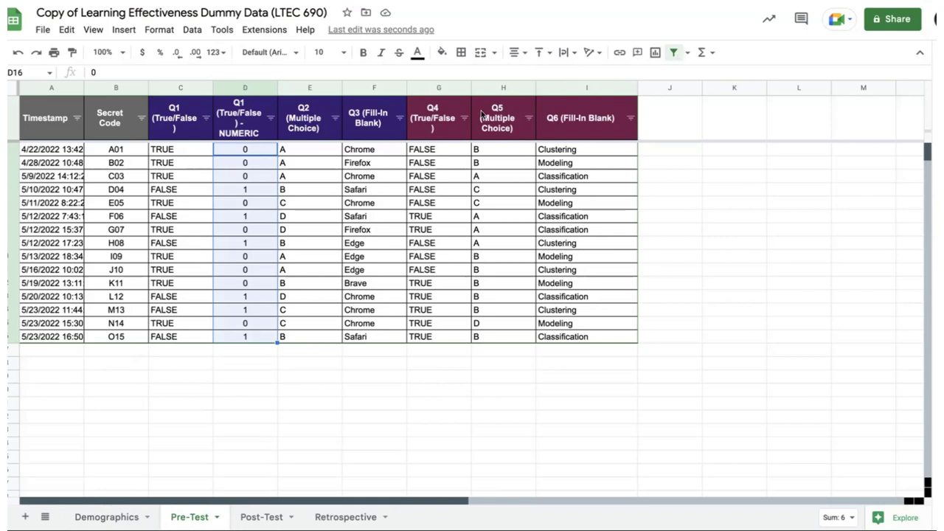
{"action": "double_click", "coordinate": [308, 116]}
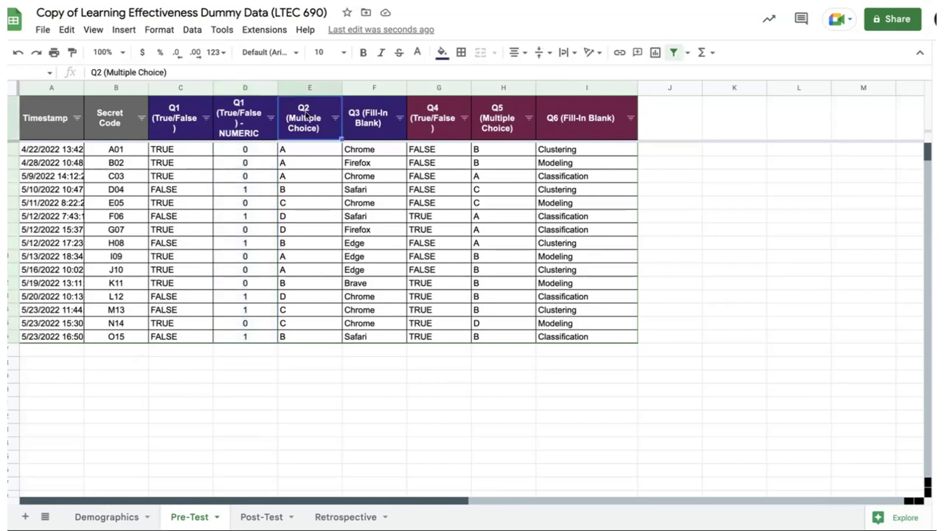
{"action": "left_click", "coordinate": [310, 89]}
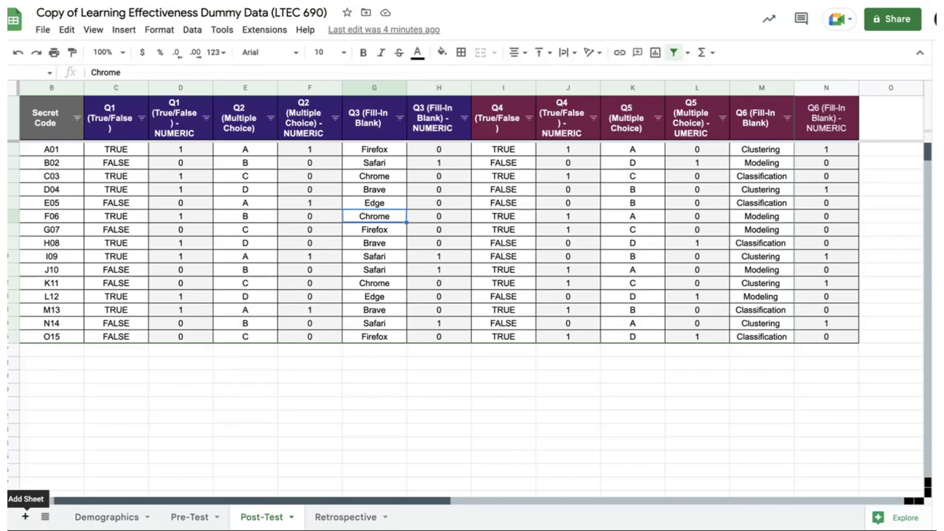
Add a new sheet and place it before the Demographics sheet.
{"action": "left_click", "coordinate": [25, 516]}
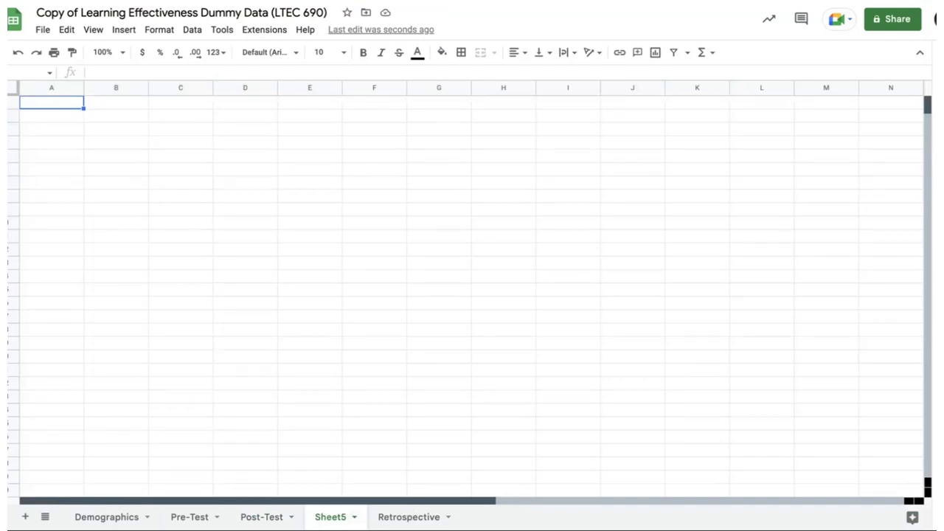
{"action": "left_click_drag", "start_coordinate": [327, 516], "coordinate": [92, 517]}
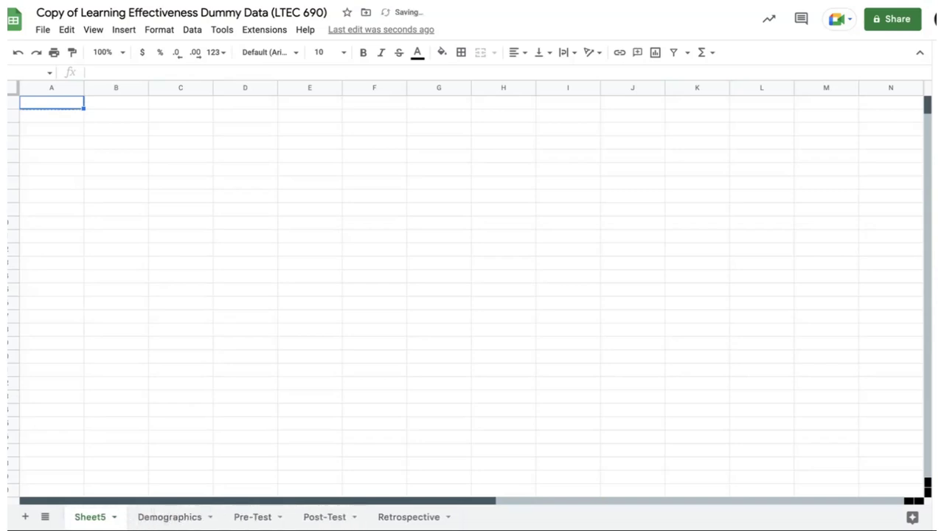
Rename the new sheet as Pre-Test Comp.
{"action": "left_click", "coordinate": [111, 518]}
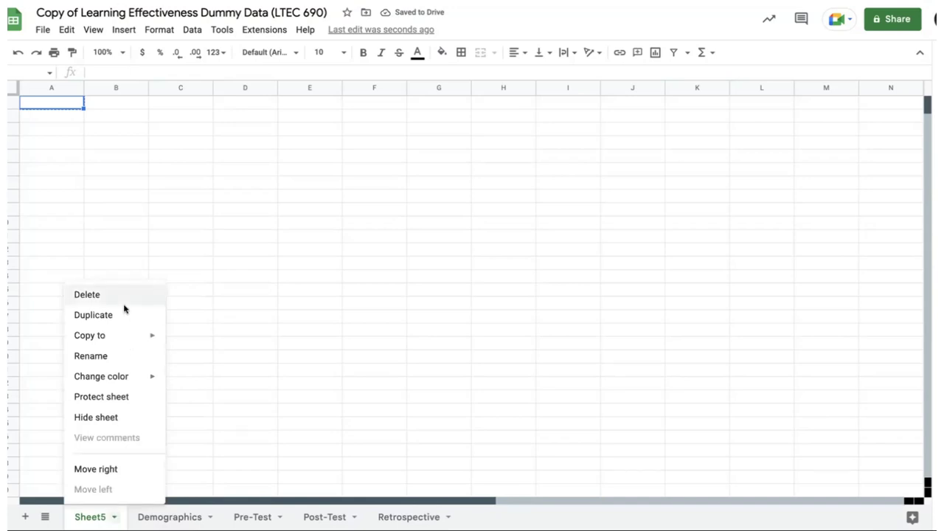
{"action": "left_click", "coordinate": [111, 359]}
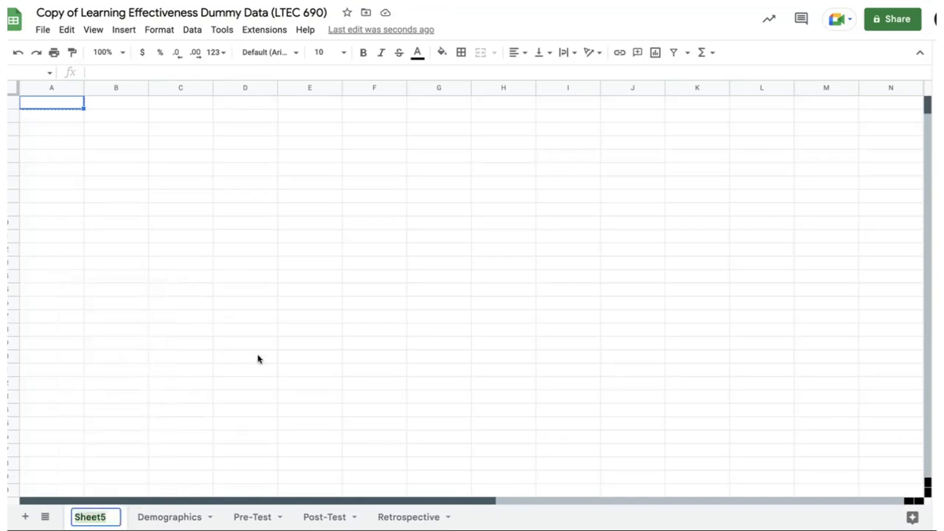
{"action": "type", "text": "Pre-Tes"}
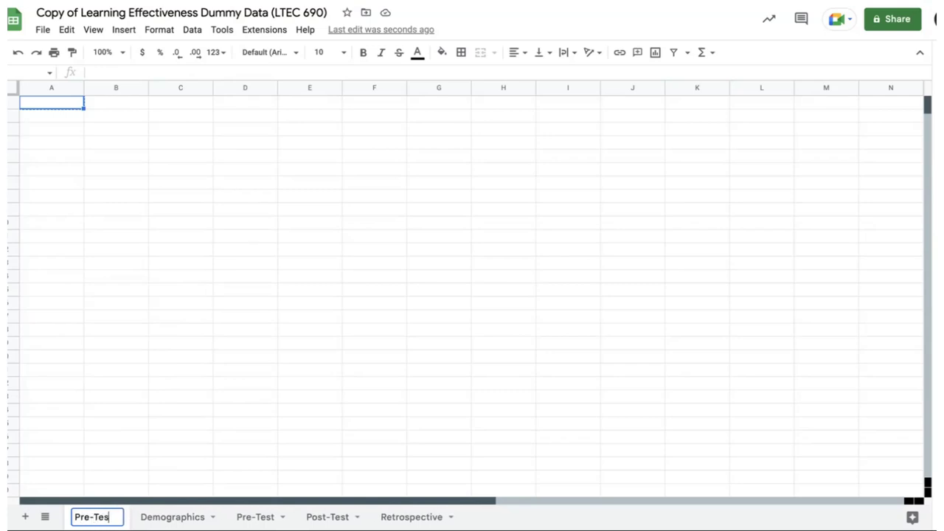
{"action": "type", "text": "t Comp"}
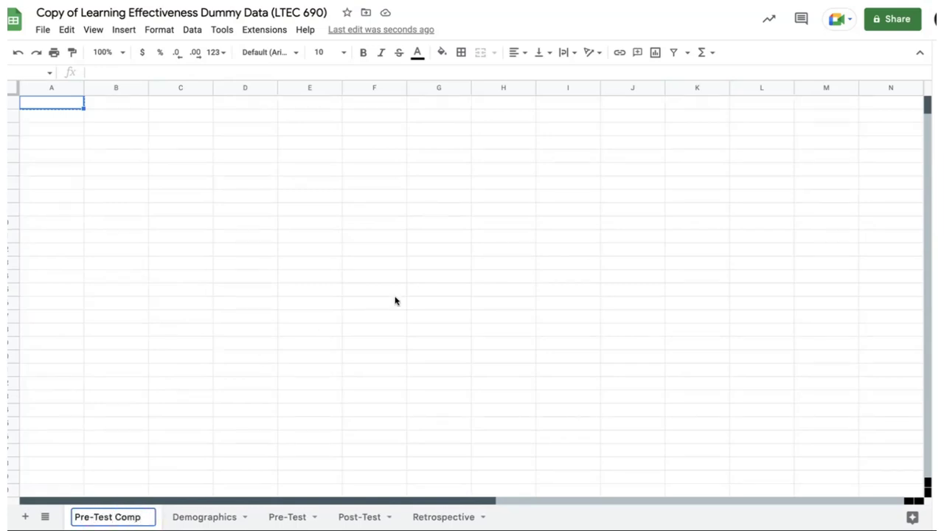
{"action": "left_click", "coordinate": [395, 301]}
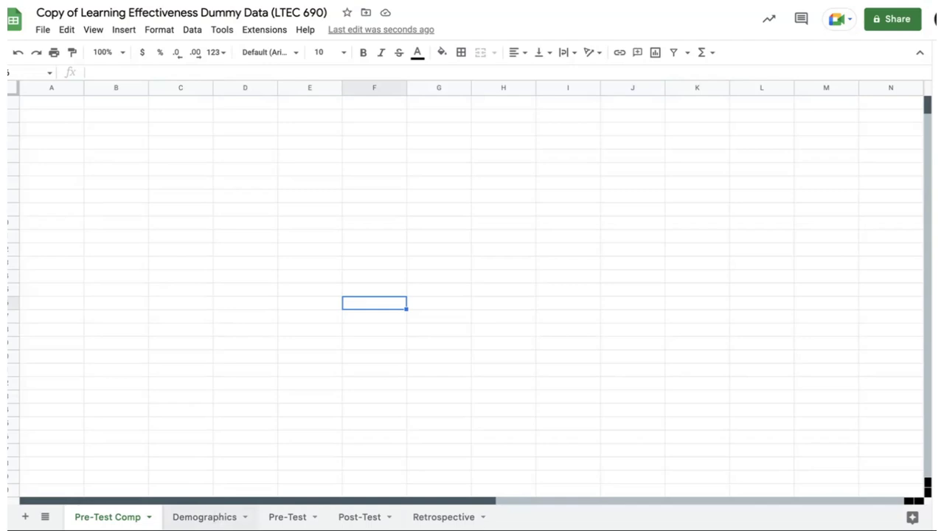
Select the demographics table A1:F16 with its headers on the Demographics sheet, leaving out the summary statistics.
{"action": "left_click", "coordinate": [219, 518]}
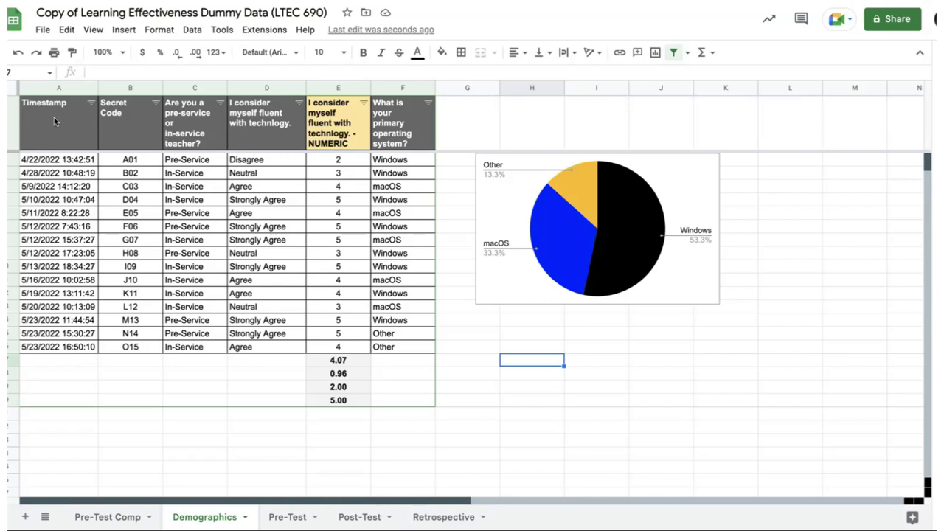
{"action": "left_click_drag", "start_coordinate": [54, 117], "coordinate": [384, 346]}
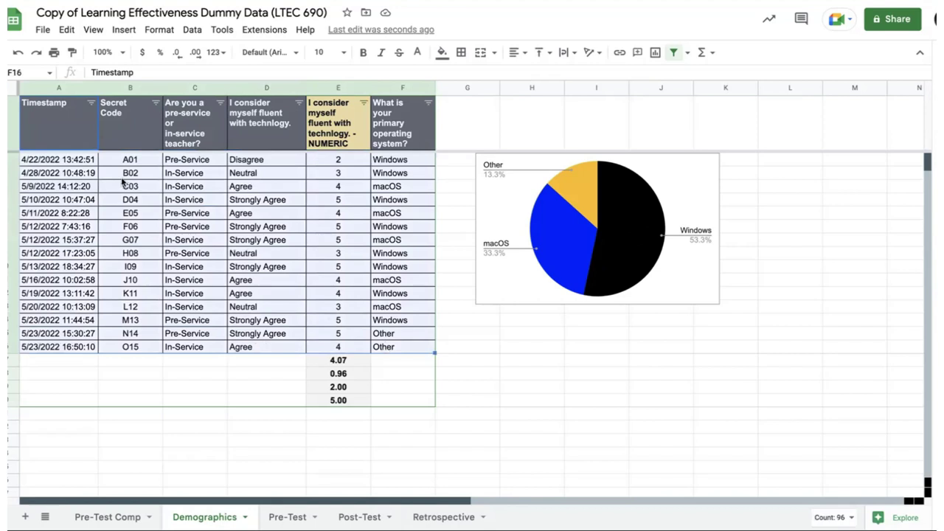
Copy the Demographics table from the Secret Code column through the primary operating system column into the Pre-Test Comp sheet, starting at A1.
{"action": "left_click", "coordinate": [125, 174]}
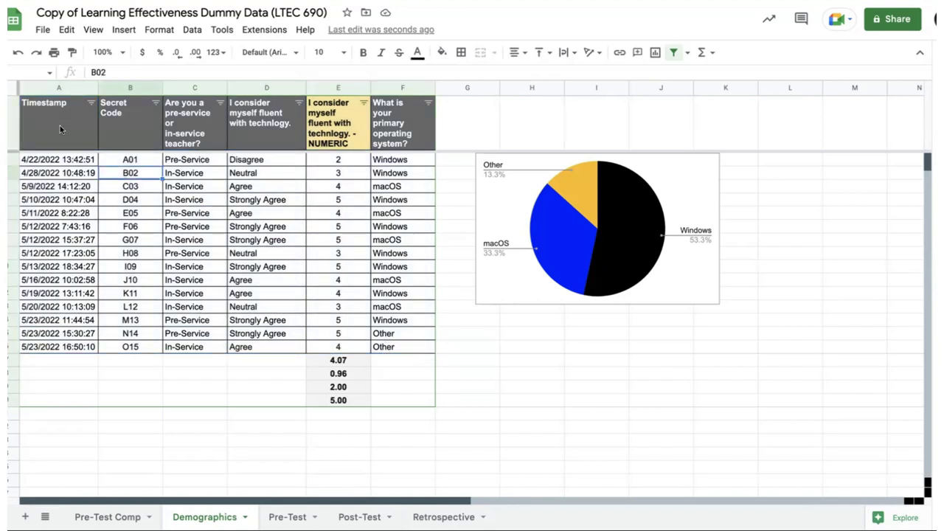
{"action": "left_click", "coordinate": [127, 127]}
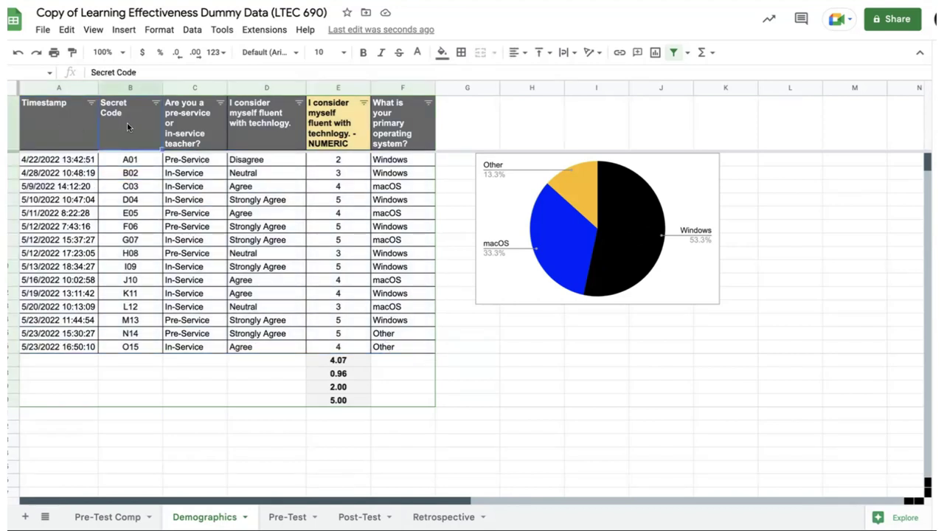
{"action": "left_click_drag", "start_coordinate": [126, 127], "coordinate": [396, 349]}
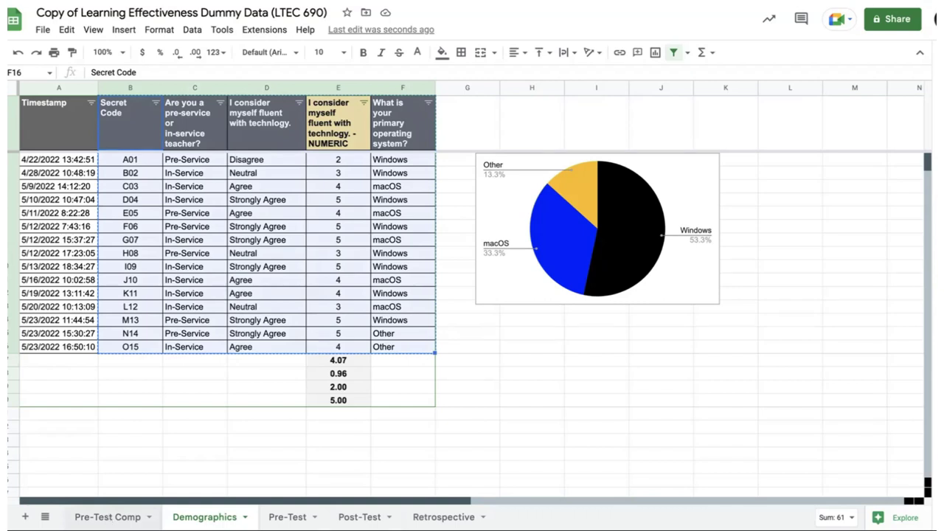
{"action": "left_click", "coordinate": [107, 517]}
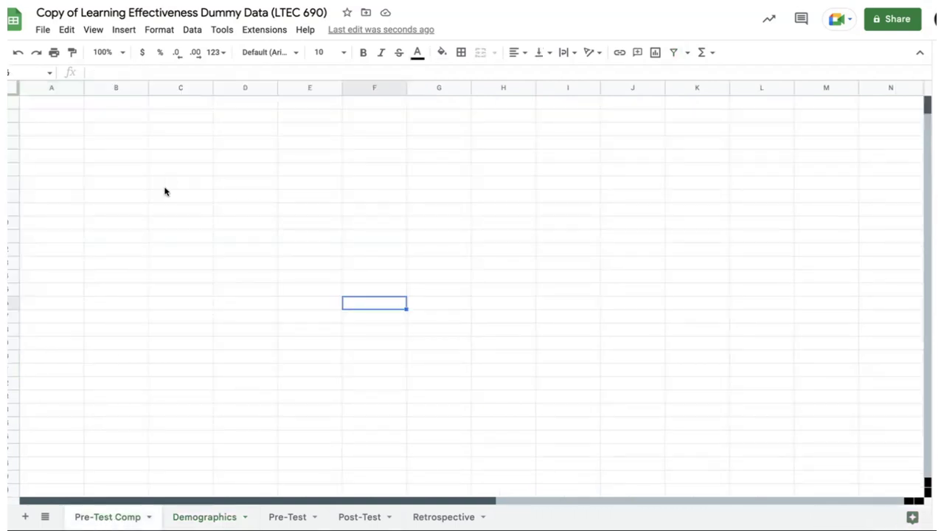
{"action": "left_click", "coordinate": [68, 104]}
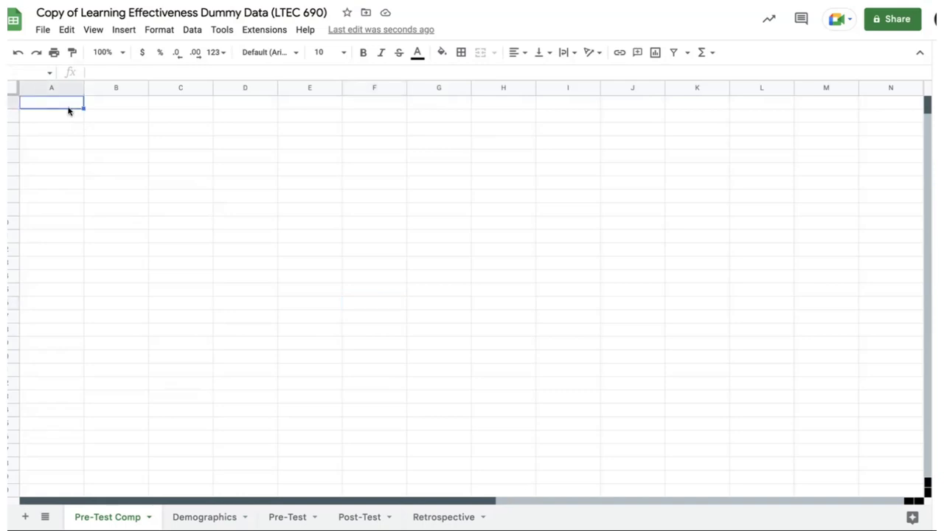
{"action": "key", "text": "ctrl+v"}
Rename the Pre-Test Comp sheet as Pre-Post Comp.
{"action": "left_click", "coordinate": [150, 517]}
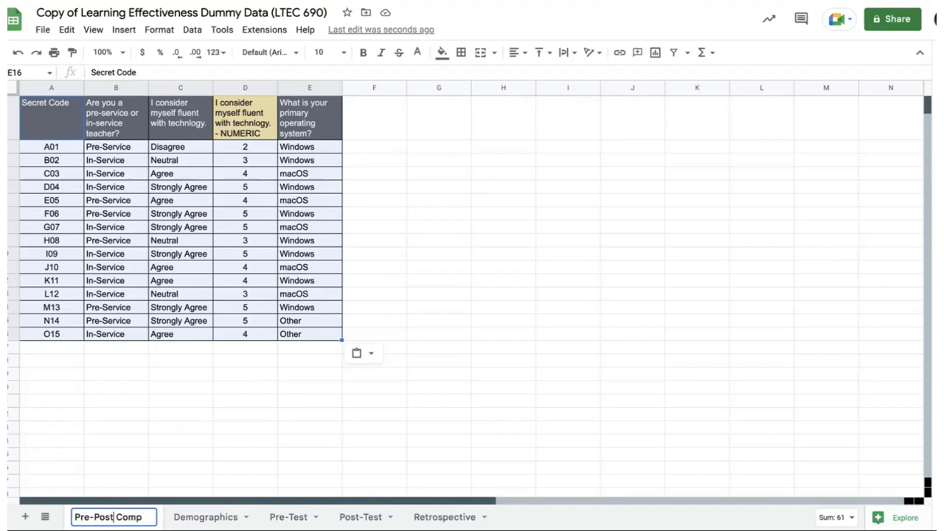
{"action": "left_click", "coordinate": [203, 490]}
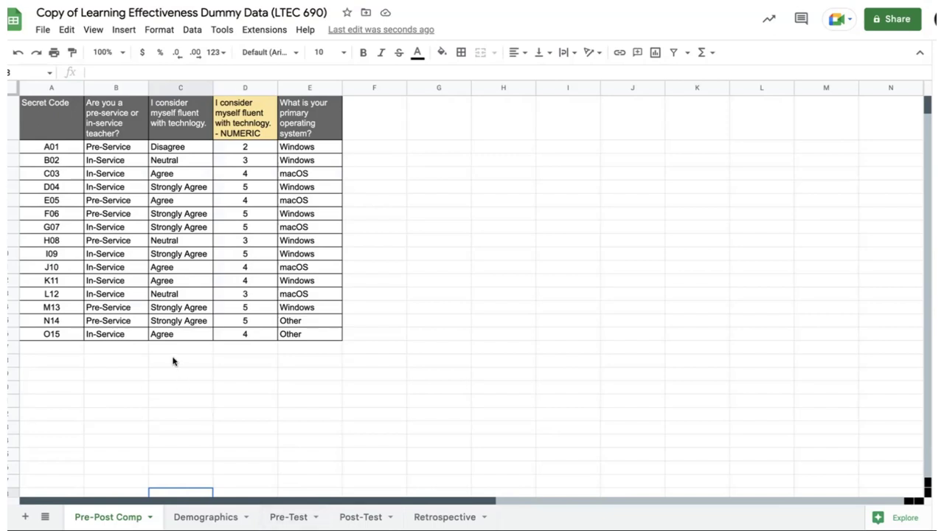
{"action": "left_click_drag", "start_coordinate": [69, 153], "coordinate": [76, 336]}
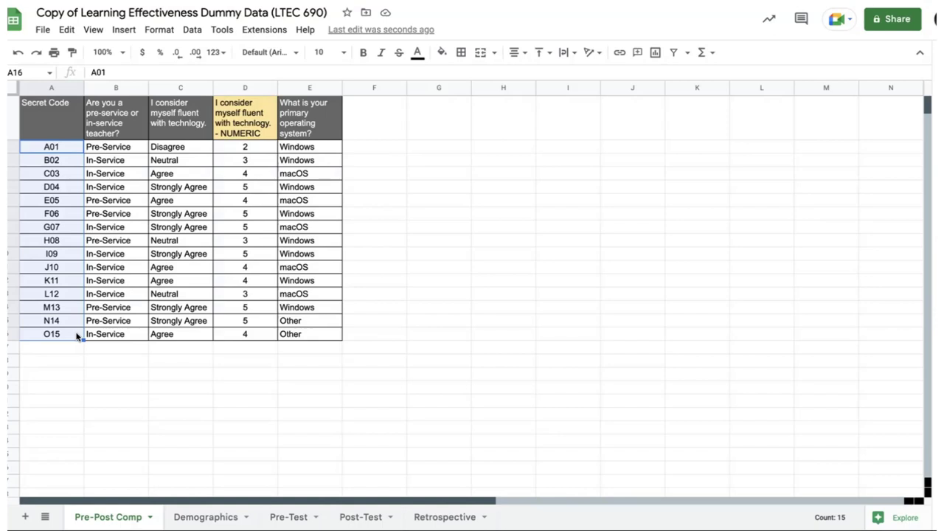
Copy the Q1 (True/False) - NUMERIC column with its header from the Pre-Test sheet into column F of Pre-Post Comp.
{"action": "left_click", "coordinate": [293, 518]}
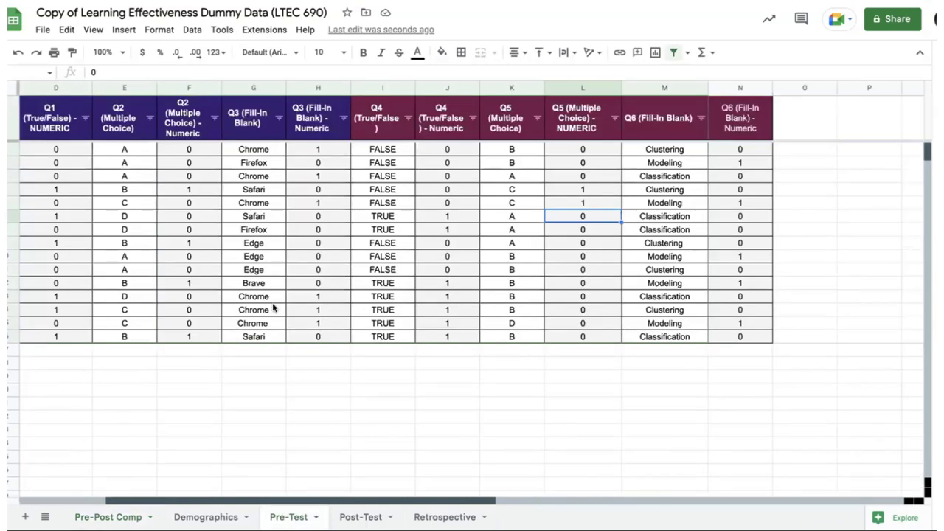
{"action": "left_click_drag", "start_coordinate": [142, 501], "coordinate": [50, 506]}
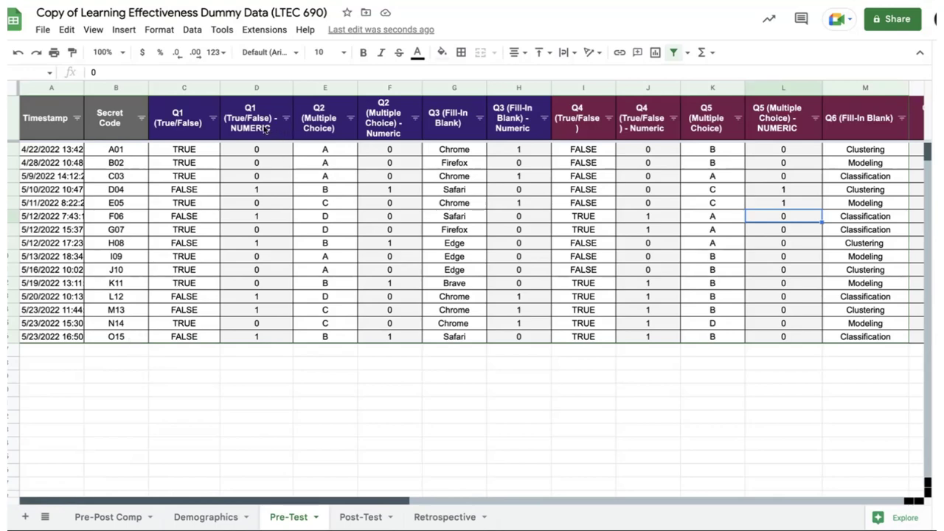
{"action": "left_click_drag", "start_coordinate": [264, 128], "coordinate": [267, 338]}
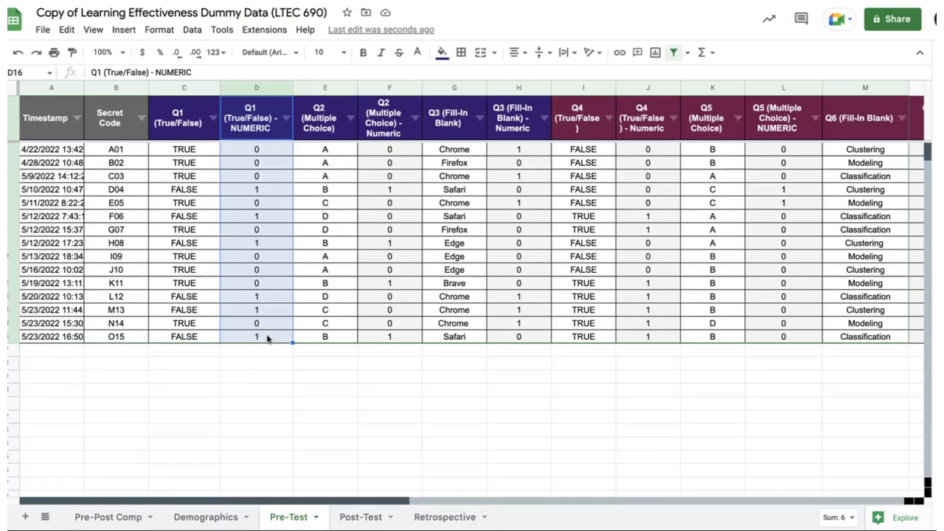
{"action": "key", "text": "ctrl+c"}
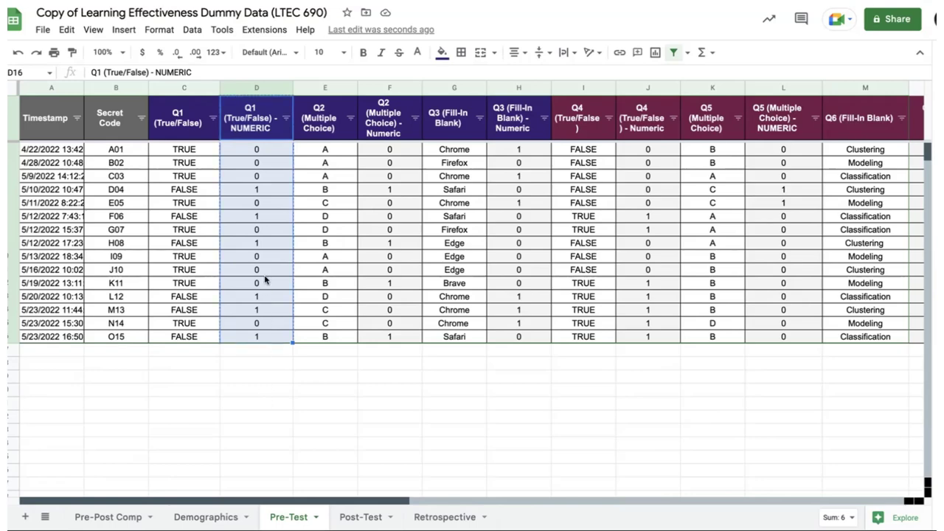
{"action": "left_click", "coordinate": [112, 518]}
{"action": "left_click", "coordinate": [357, 126]}
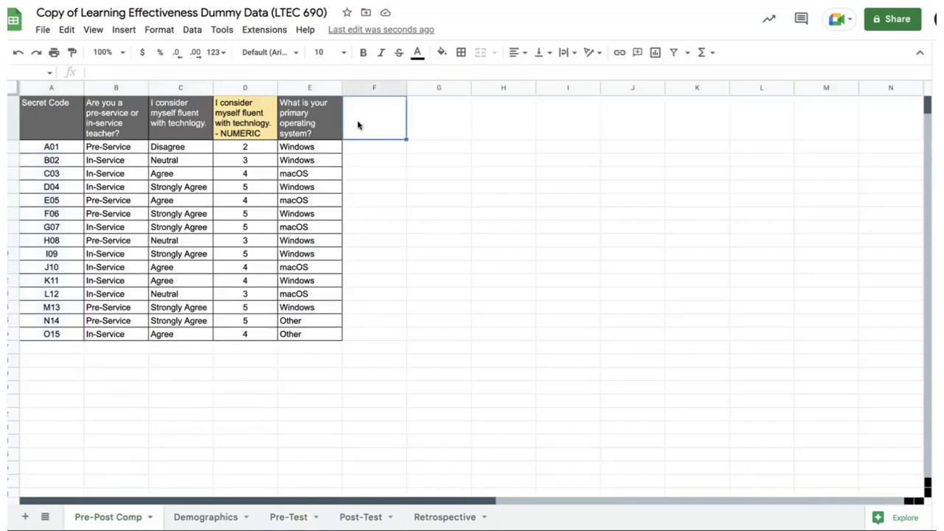
{"action": "key", "text": "ctrl+v"}
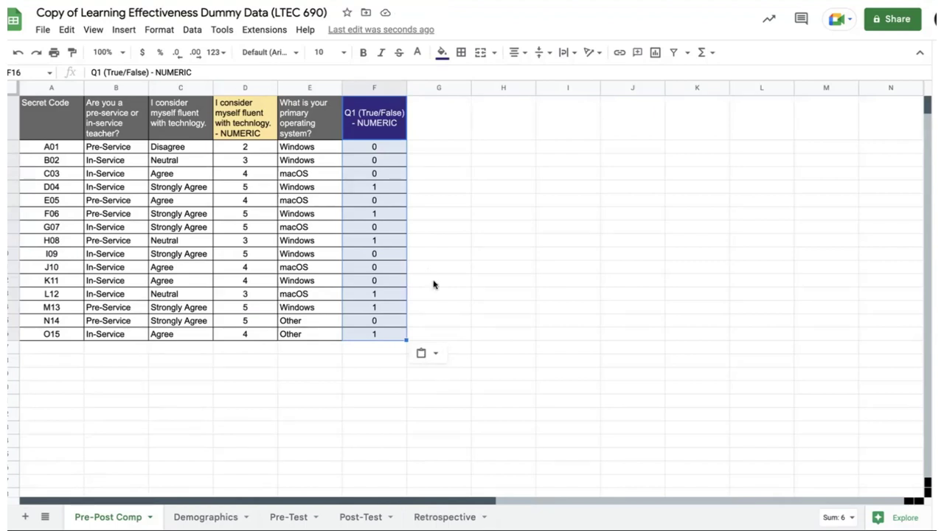
Copy the Q2 (Multiple Choice) - Numeric column with its header from the Pre-Test sheet into column G of Pre-Post Comp.
{"action": "left_click", "coordinate": [295, 520]}
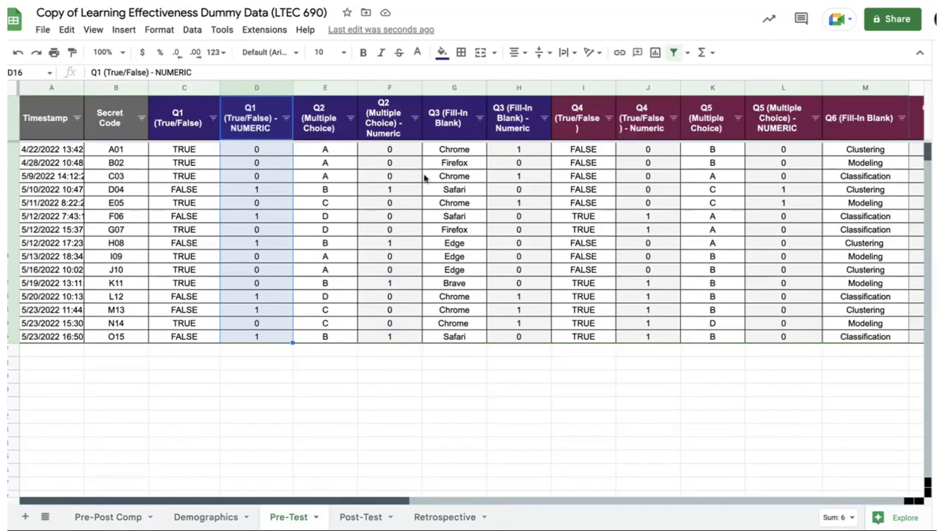
{"action": "left_click_drag", "start_coordinate": [389, 118], "coordinate": [400, 337]}
{"action": "key", "text": "ctrl+c"}
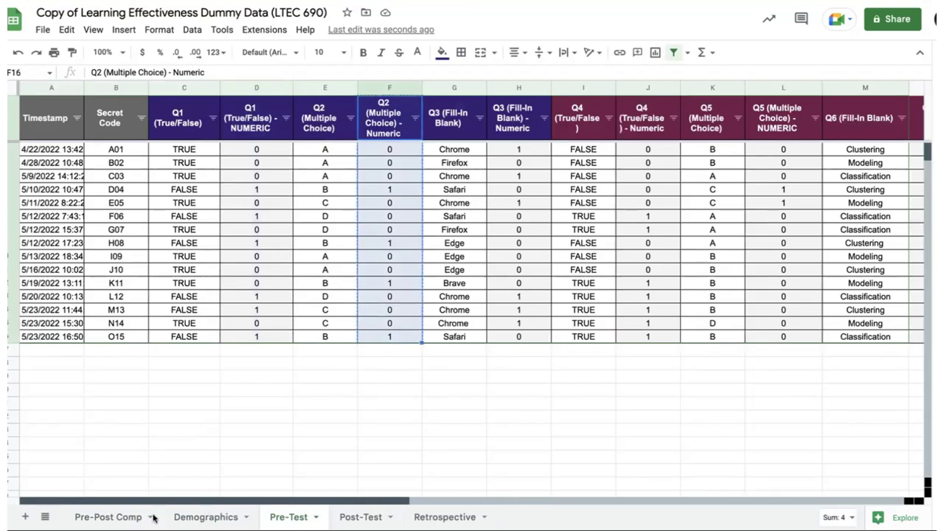
{"action": "left_click", "coordinate": [432, 115]}
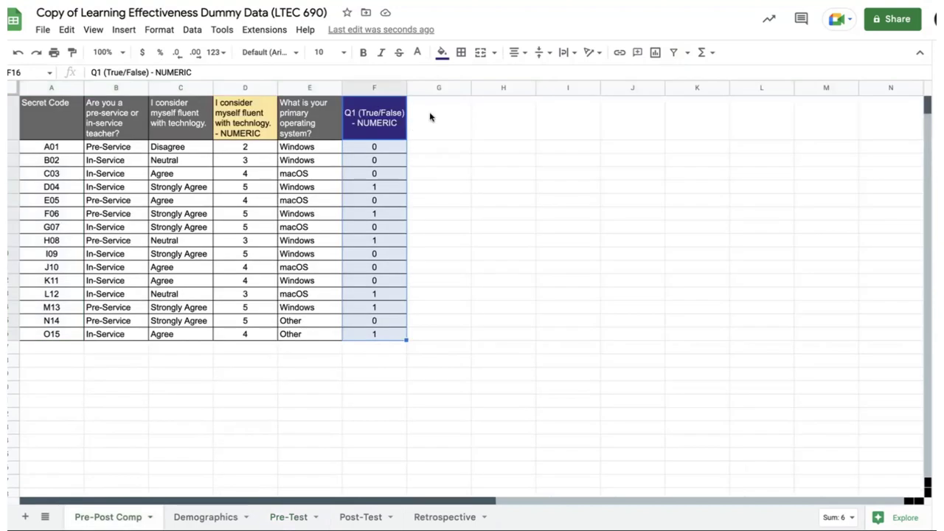
{"action": "key", "text": "ctrl+v"}
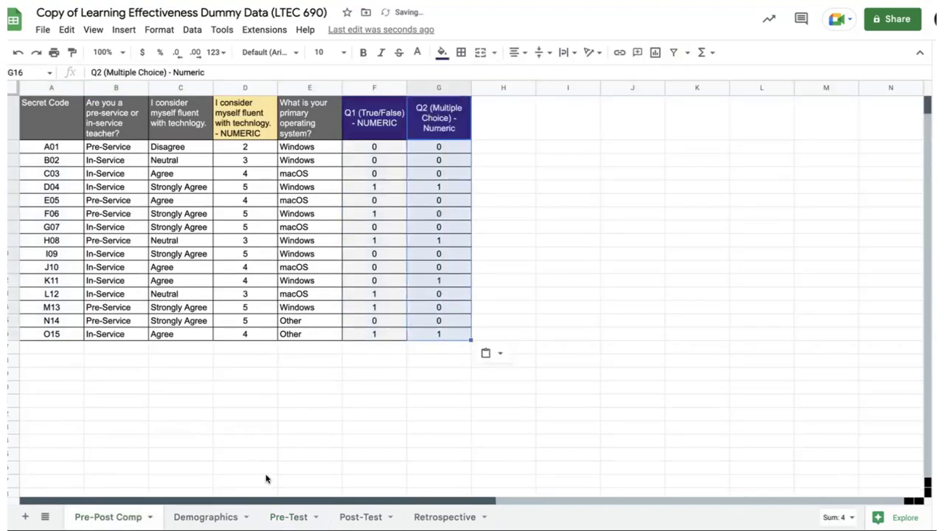
Copy the Q3 (Fill-In Blank) - Numeric column with its header from the Pre-Test sheet into column H of Pre-Post Comp.
{"action": "left_click", "coordinate": [294, 517]}
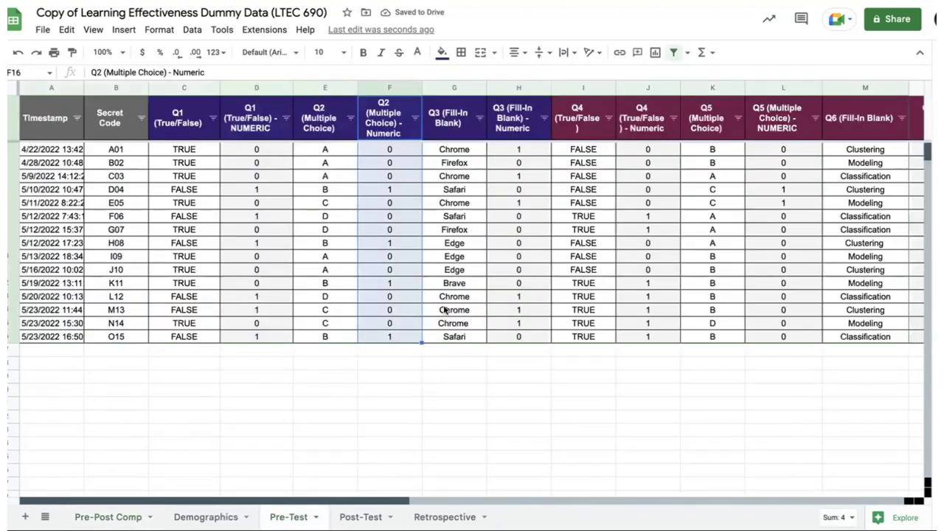
{"action": "left_click", "coordinate": [520, 126]}
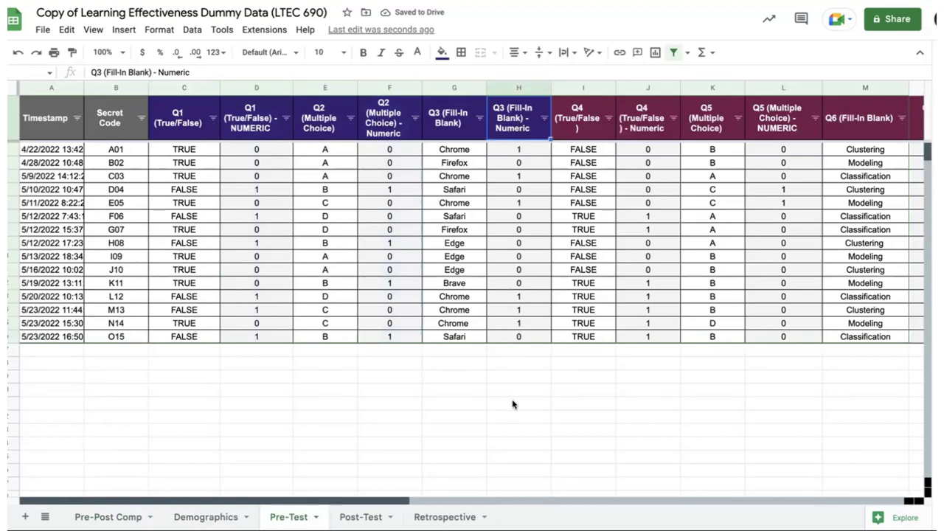
{"action": "key", "text": "shift+Down"}
{"action": "key", "text": "shift+Down"}
{"action": "key", "text": "shift+Down"}
{"action": "key", "text": "shift+Down"}
{"action": "key", "text": "shift+Down"}
{"action": "key", "text": "shift+Down"}
{"action": "key", "text": "shift+Down"}
{"action": "key", "text": "shift+Down"}
{"action": "key", "text": "shift+Down"}
{"action": "key", "text": "shift+Down"}
{"action": "key", "text": "shift+Down"}
{"action": "key", "text": "shift+Down"}
{"action": "key", "text": "shift+Down"}
{"action": "key", "text": "shift+Down"}
{"action": "key", "text": "shift+Down"}
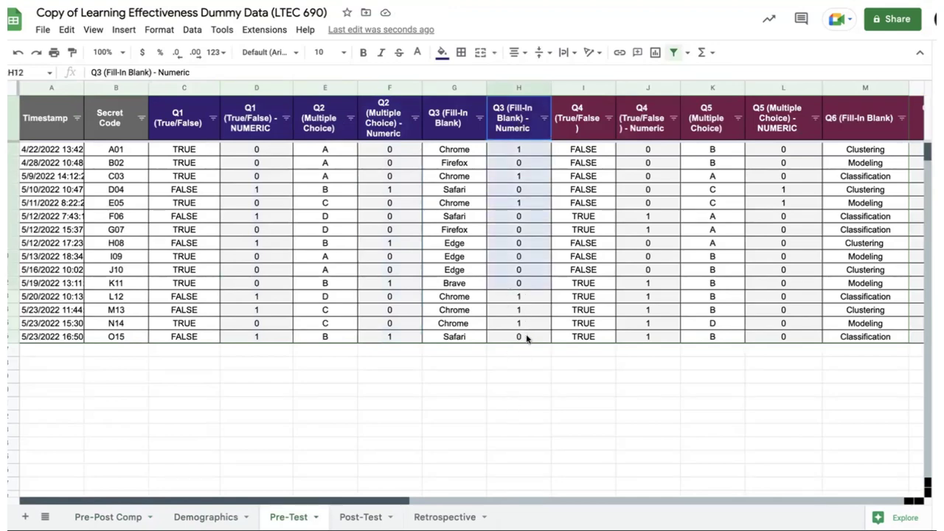
{"action": "key", "text": "ctrl+shift+Page_Up"}
{"action": "key", "text": "ctrl+shift+Page_Up"}
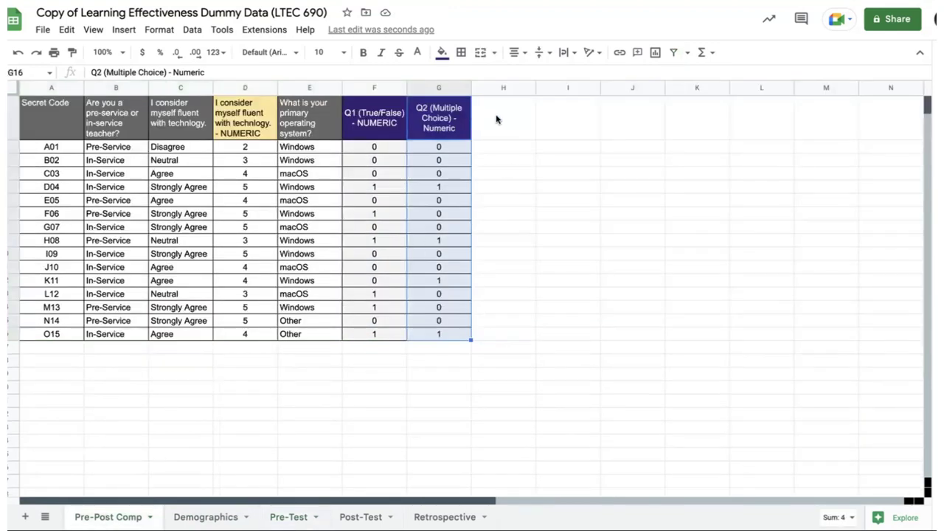
{"action": "left_click", "coordinate": [497, 118]}
{"action": "key", "text": "ctrl+v"}
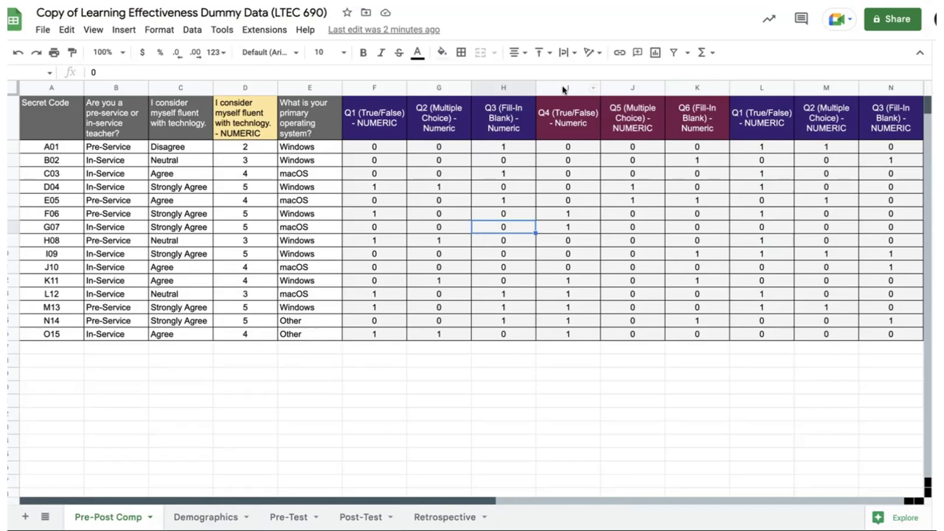
Review the Q1, Q2 and Q3 numeric question headers in columns F to H.
{"action": "left_click", "coordinate": [374, 121]}
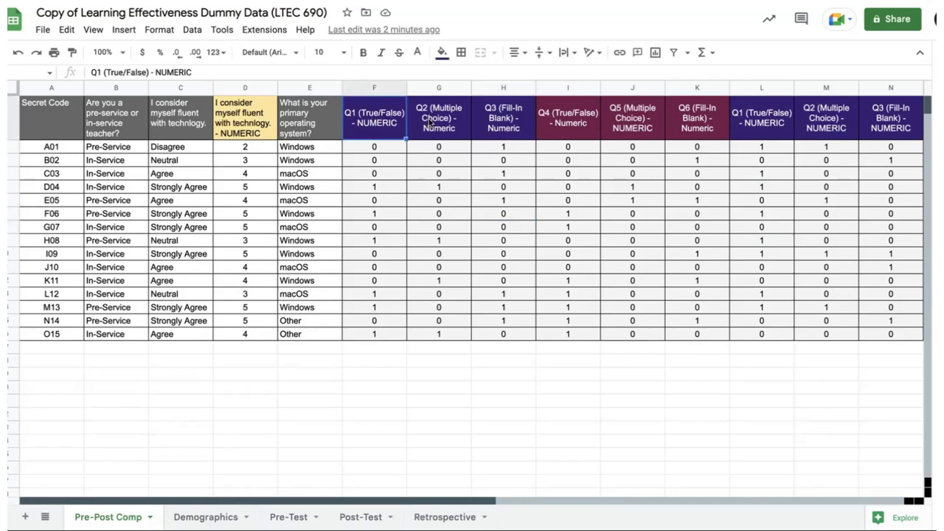
{"action": "left_click", "coordinate": [431, 124]}
{"action": "left_click", "coordinate": [373, 121]}
{"action": "left_click", "coordinate": [434, 124]}
{"action": "left_click", "coordinate": [498, 124]}
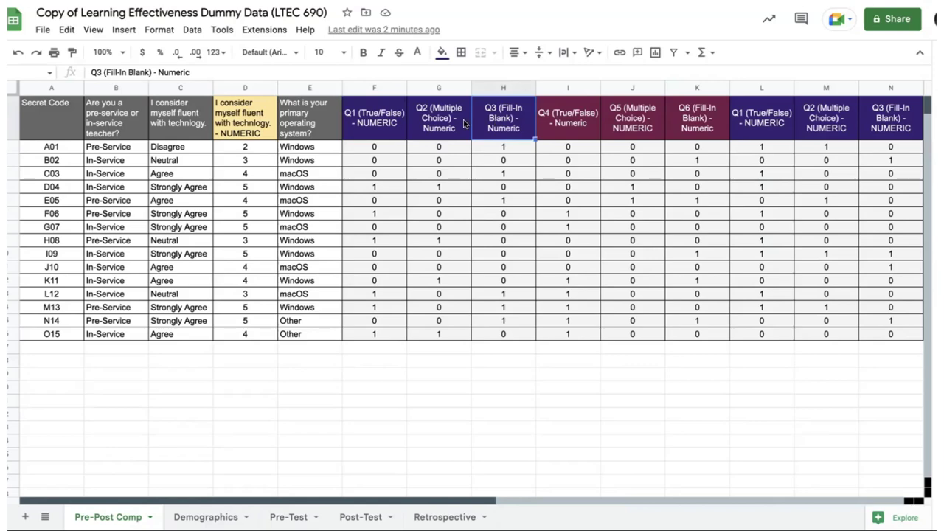
{"action": "left_click", "coordinate": [382, 121]}
{"action": "left_click", "coordinate": [480, 121], "text": "shift"}
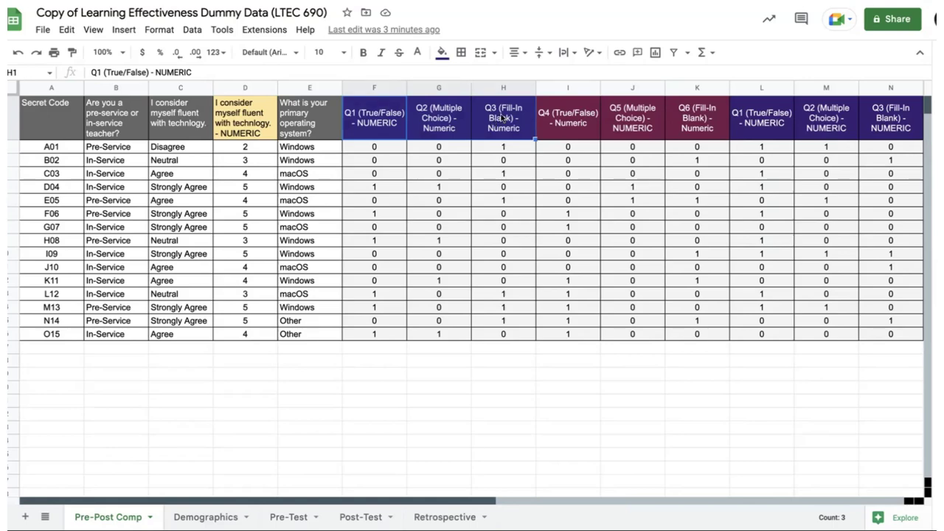
Insert a column directly before the Q4 (True/False) - Numeric column and title it "Module 1 Pre-Test Score".
{"action": "left_click", "coordinate": [558, 87]}
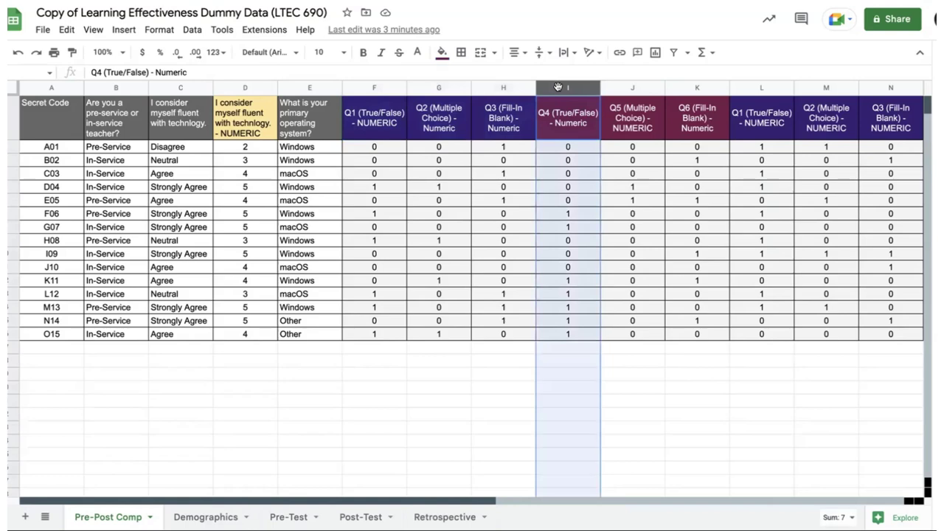
{"action": "right_click", "coordinate": [558, 87]}
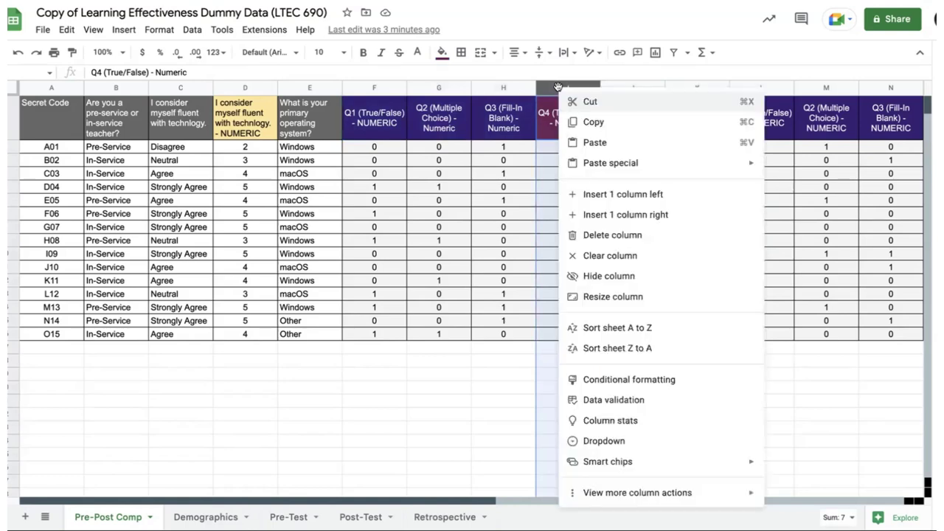
{"action": "left_click", "coordinate": [625, 198]}
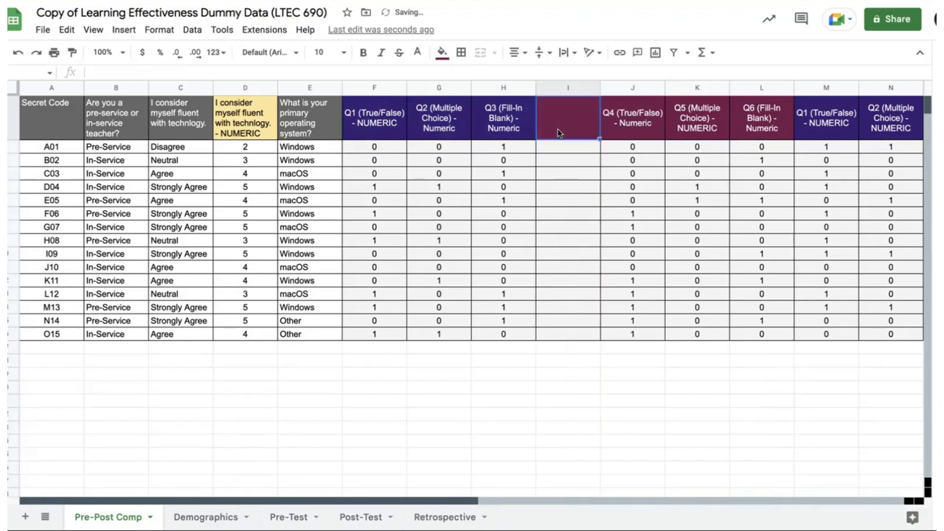
{"action": "type", "text": "Module 1 Pr"}
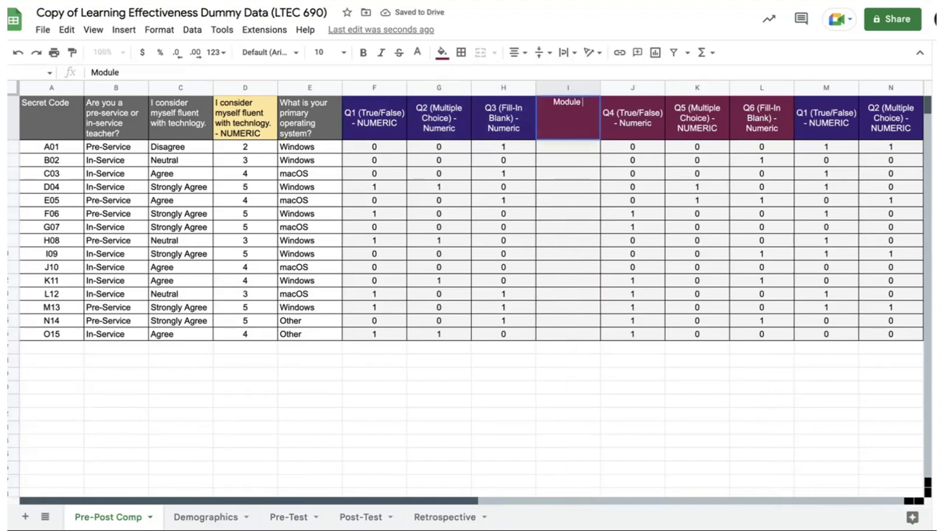
{"action": "type", "text": "e-"}
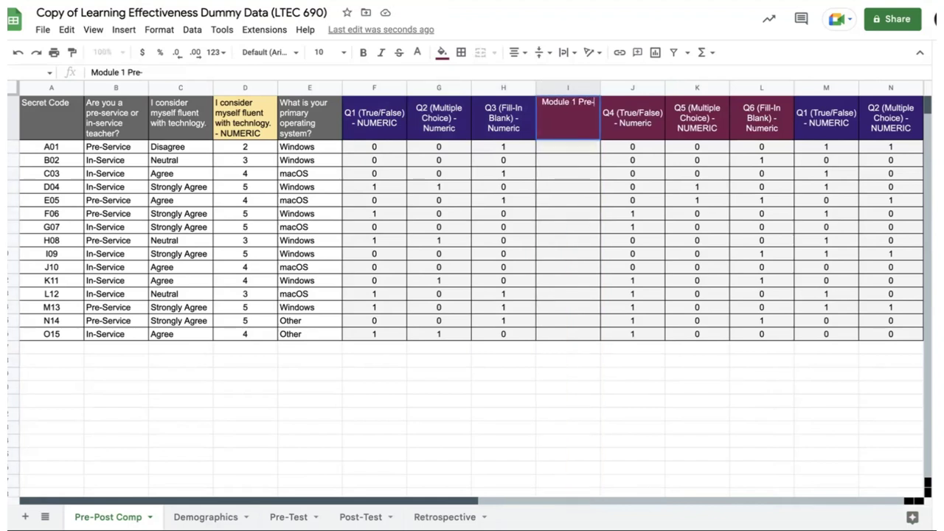
{"action": "type", "text": "test Score"}
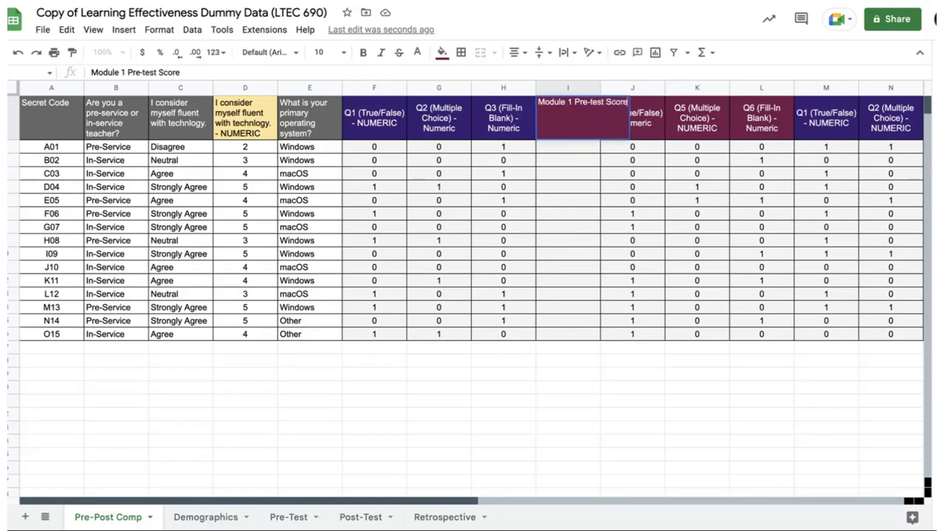
{"action": "left_click", "coordinate": [596, 103]}
{"action": "key", "text": "BackSpace"}
{"action": "type", "text": "T"}
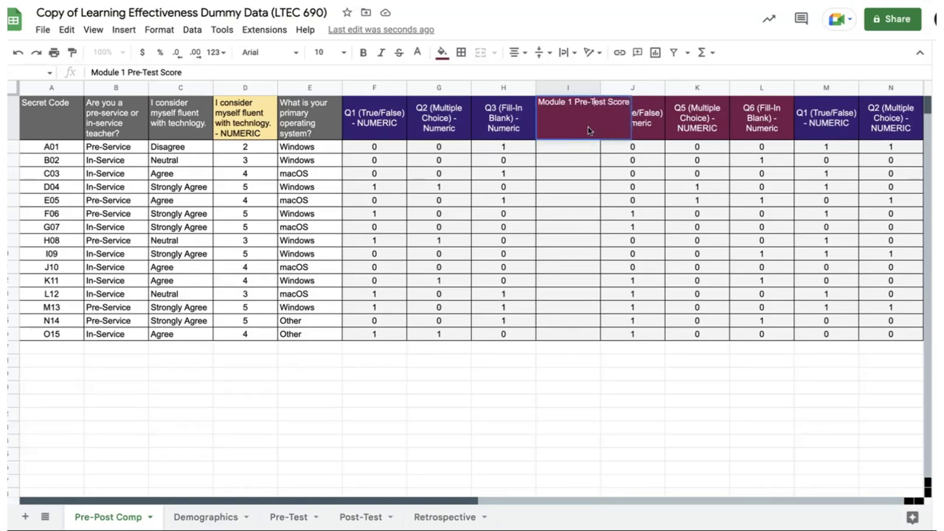
{"action": "left_click", "coordinate": [576, 165]}
Fill the "Module 1 Pre-Test Score" header cell with the dark purple used for the Q1 to Q3 headers.
{"action": "left_click", "coordinate": [569, 125]}
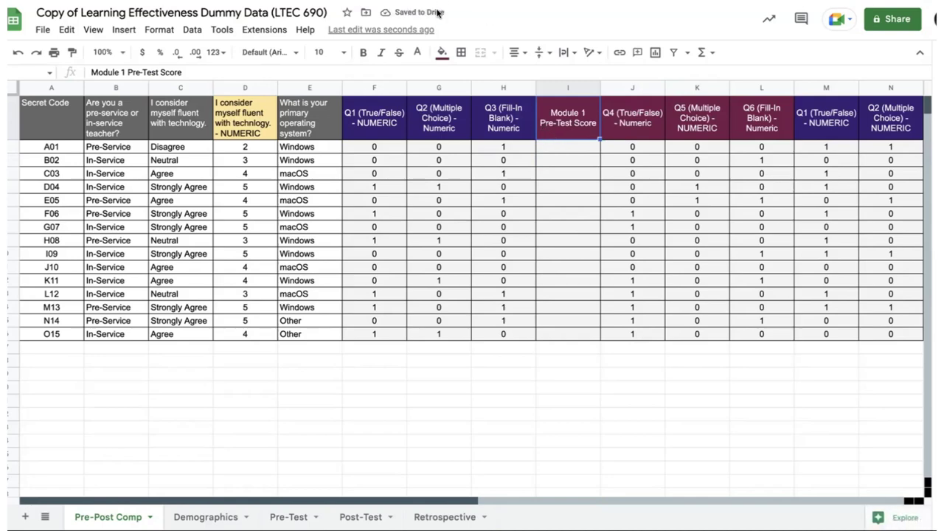
{"action": "left_click", "coordinate": [442, 53]}
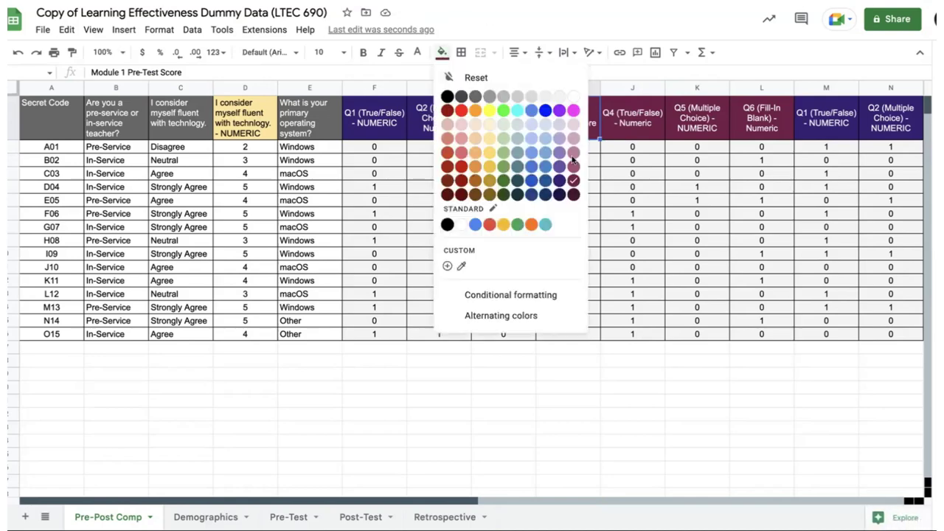
{"action": "left_click", "coordinate": [561, 185]}
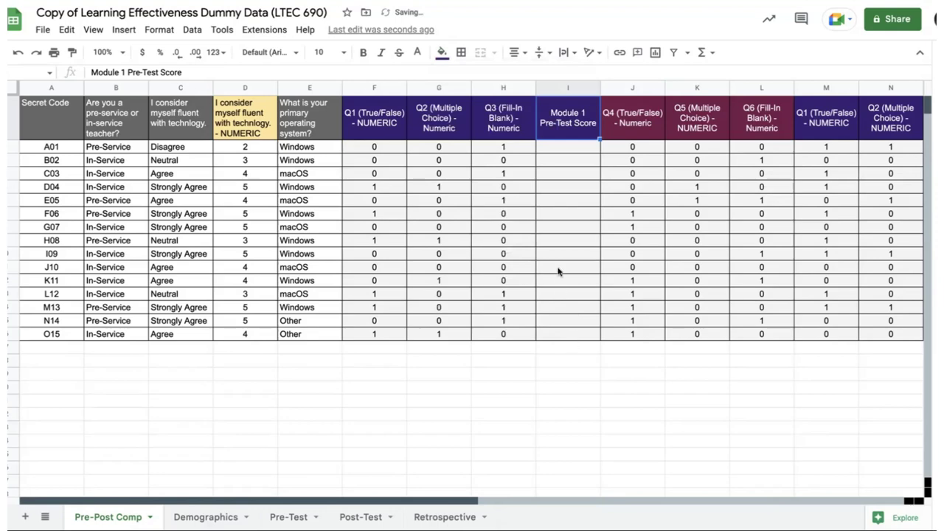
{"action": "left_click", "coordinate": [583, 227]}
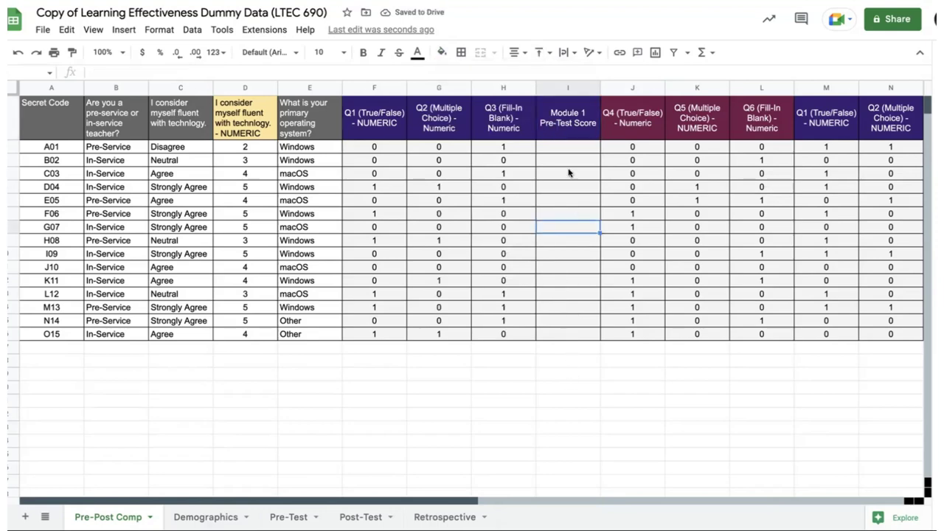
Enter =SUM(F2:H2) as the first Module 1 Pre-Test Score in I2 and fill the formula down to I16.
{"action": "left_click", "coordinate": [563, 148]}
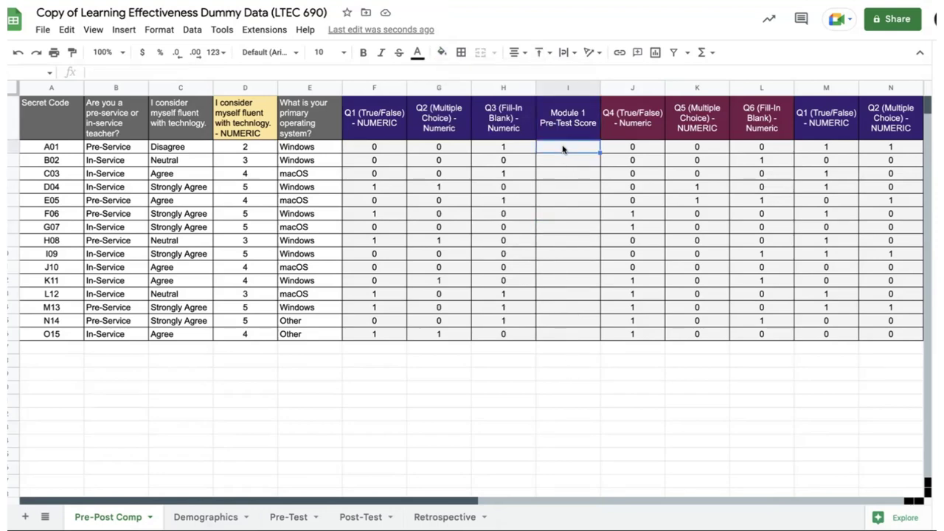
{"action": "left_click_drag", "start_coordinate": [378, 147], "coordinate": [442, 159]}
{"action": "left_click_drag", "start_coordinate": [511, 156], "coordinate": [508, 151]}
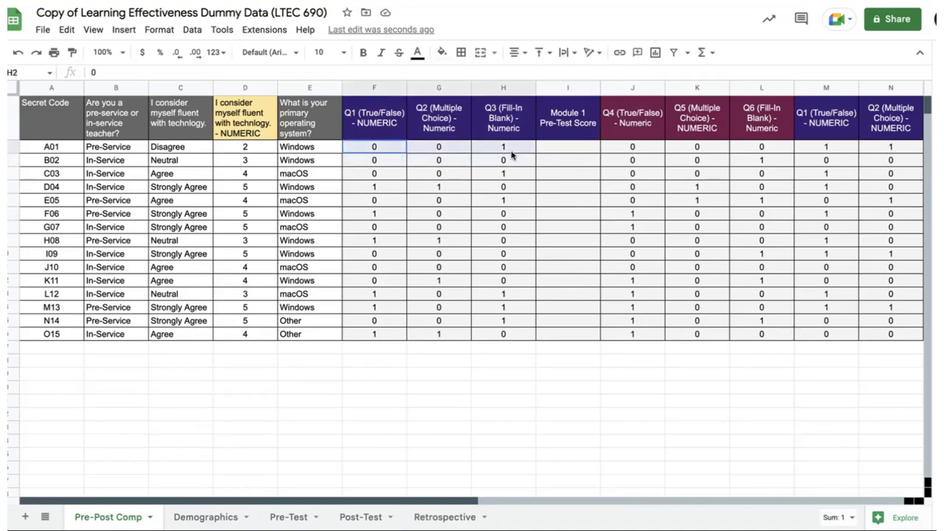
{"action": "left_click", "coordinate": [567, 147]}
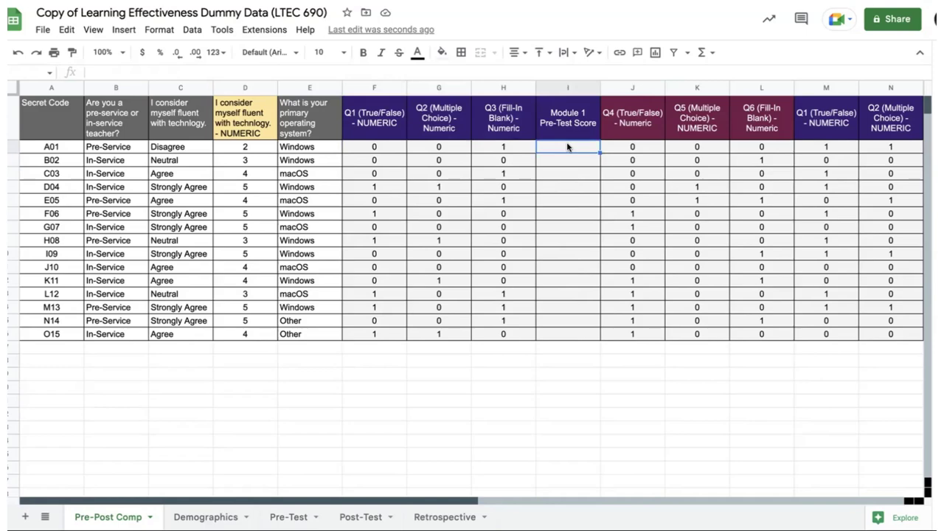
{"action": "type", "text": "="}
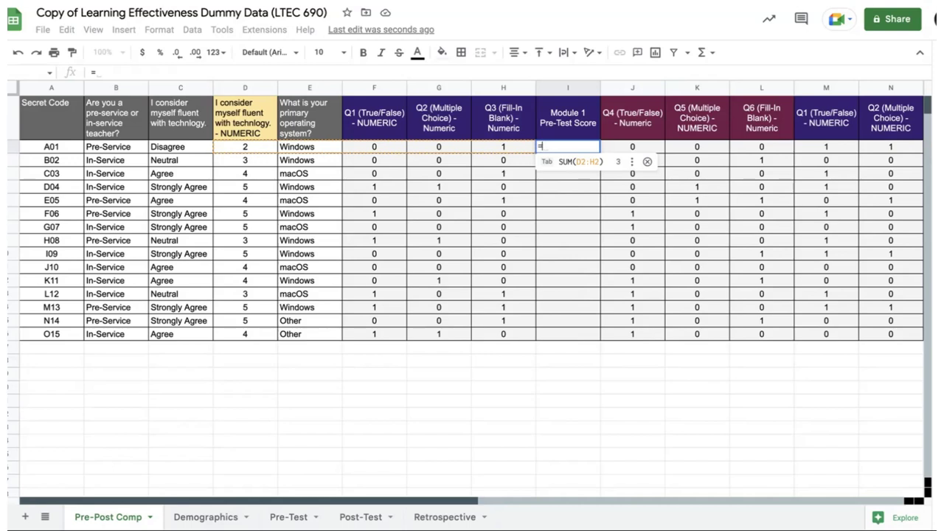
{"action": "type", "text": "SUM"}
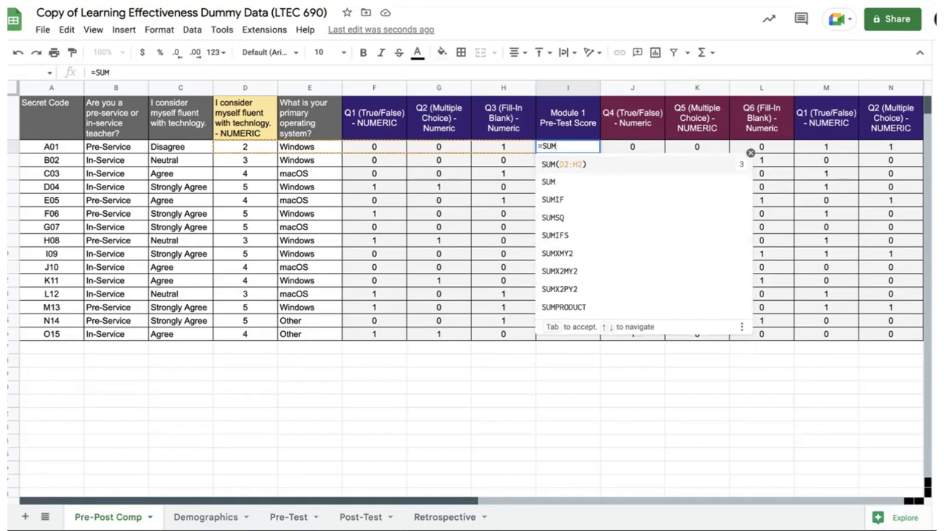
{"action": "type", "text": "("}
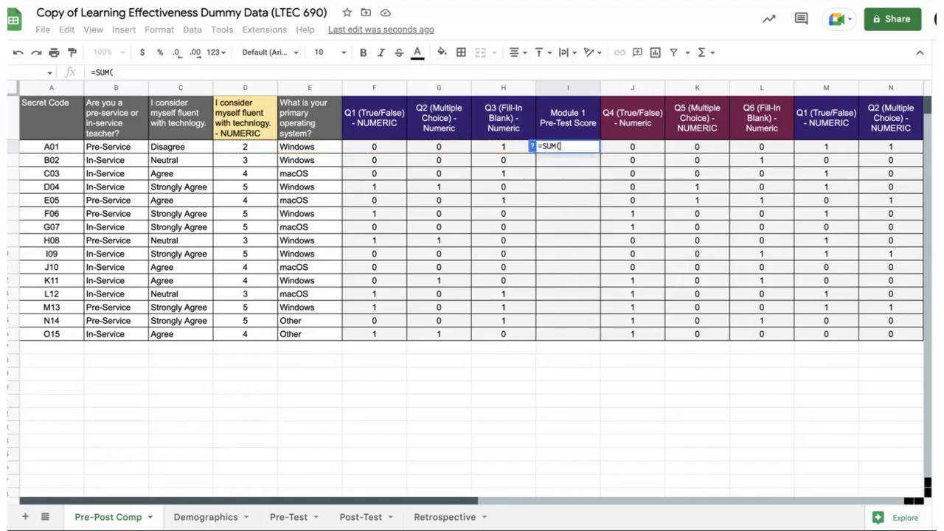
{"action": "left_click_drag", "start_coordinate": [389, 147], "coordinate": [485, 151]}
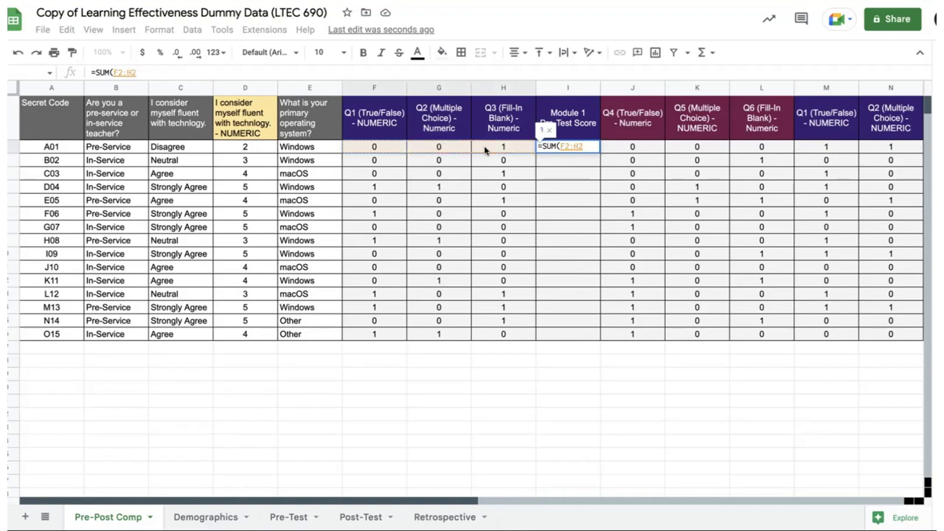
{"action": "type", "text": ")"}
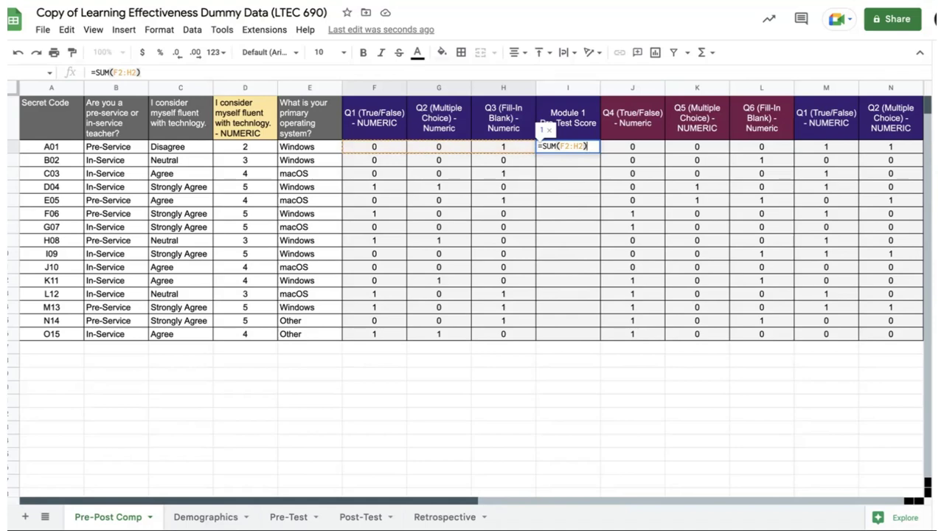
{"action": "key", "text": "Return"}
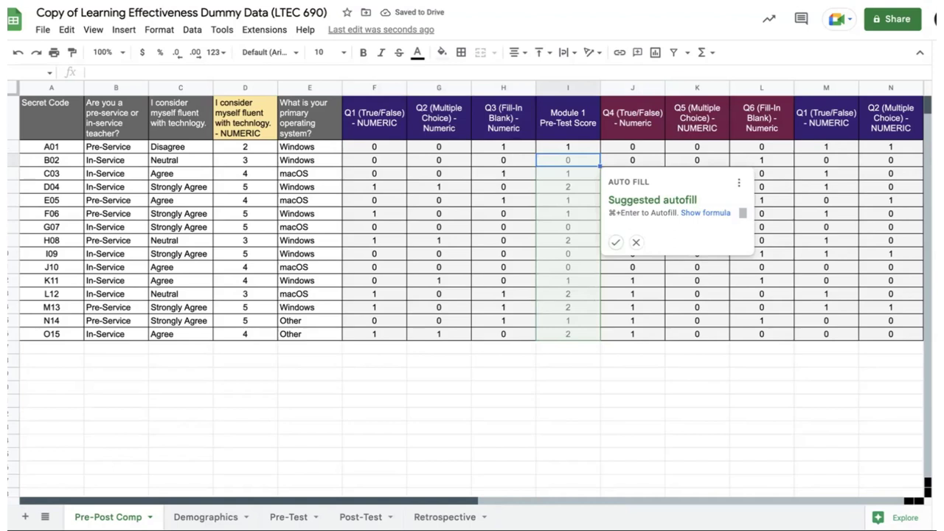
{"action": "left_click", "coordinate": [636, 244]}
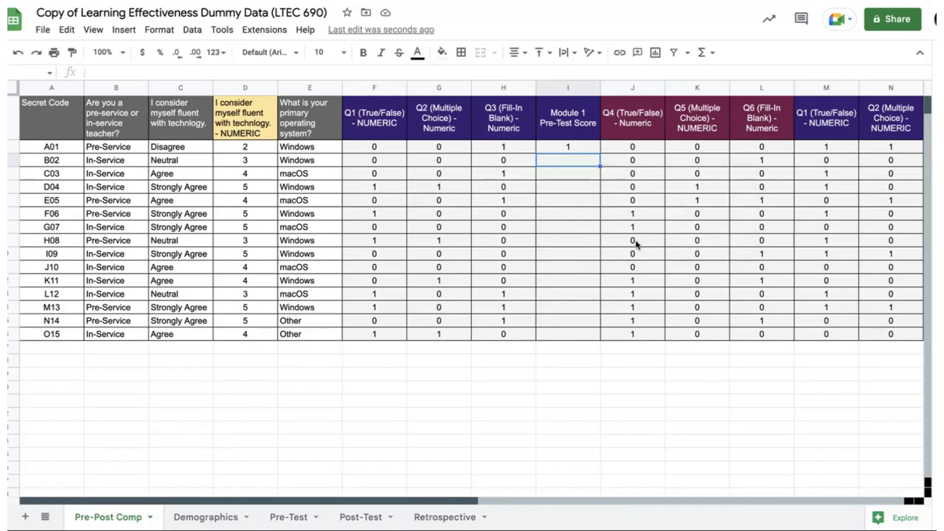
{"action": "left_click", "coordinate": [581, 152]}
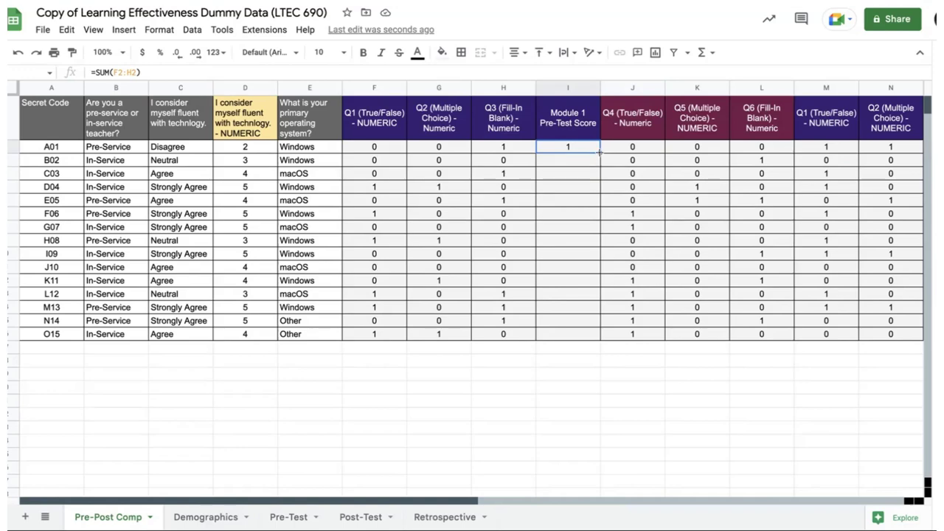
{"action": "left_click_drag", "start_coordinate": [600, 152], "coordinate": [586, 338]}
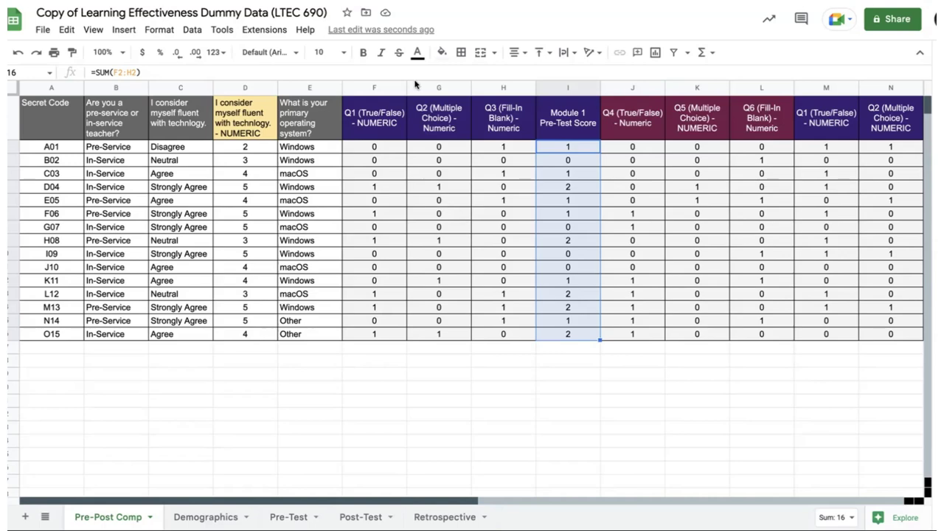
Give the Module 1 Pre-Test scores in I2:I16 a light yellow fill and bold text.
{"action": "left_click", "coordinate": [442, 53]}
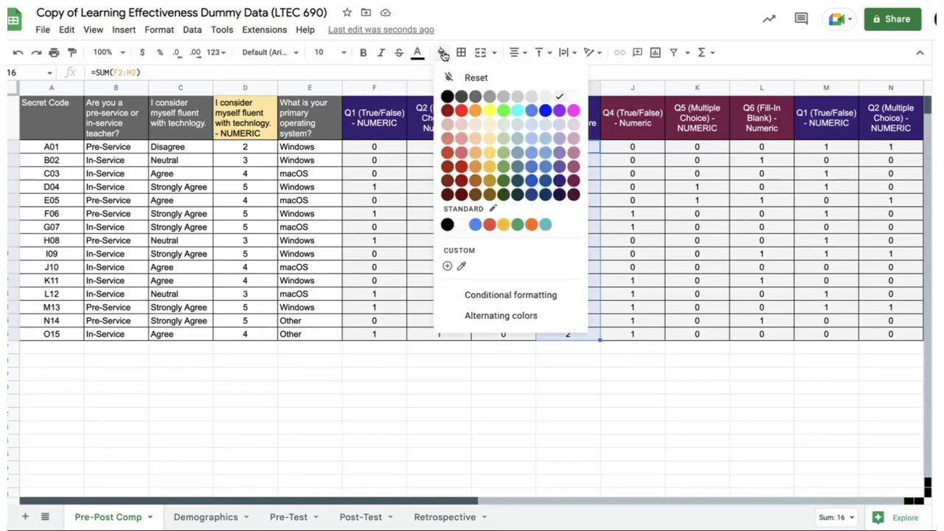
{"action": "left_click", "coordinate": [488, 123]}
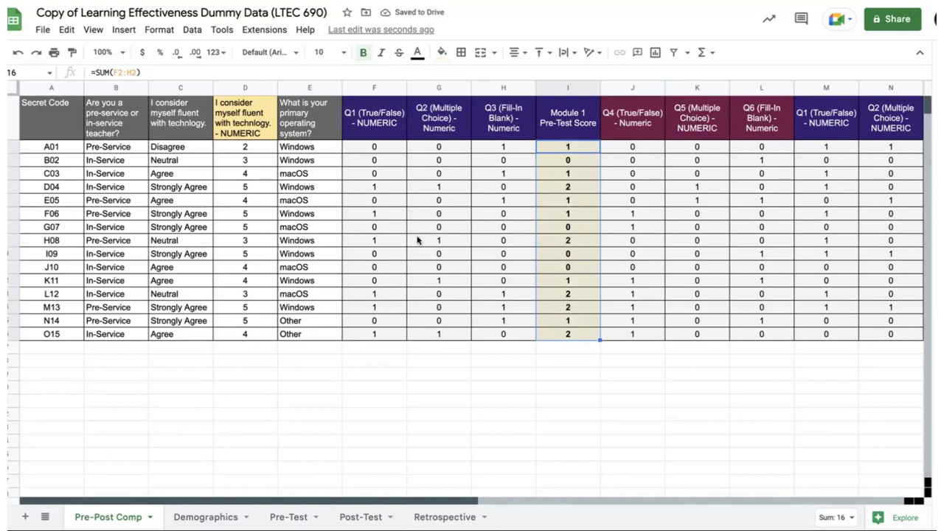
{"action": "scroll", "coordinate": [418, 239], "scroll_direction": "down", "scroll_amount": 1}
{"action": "scroll", "coordinate": [583, 253], "scroll_direction": "up", "scroll_amount": 1}
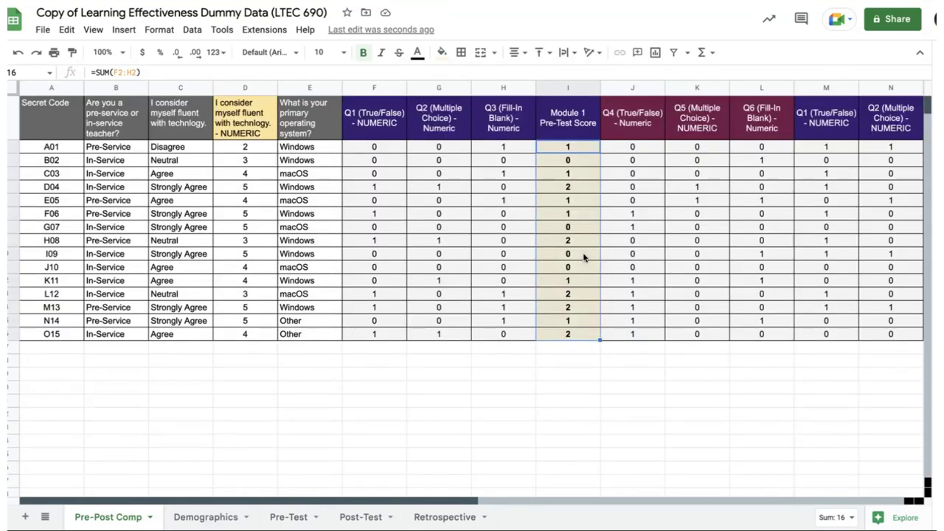
Try averaging the Module 1 Pre-Test scores with =AVERAGE(I2:I16) in I17, and clear that cell again.
{"action": "scroll", "coordinate": [582, 258], "scroll_direction": "down", "scroll_amount": 2}
{"action": "left_click", "coordinate": [575, 276]}
{"action": "scroll", "coordinate": [577, 276], "scroll_direction": "up", "scroll_amount": 2}
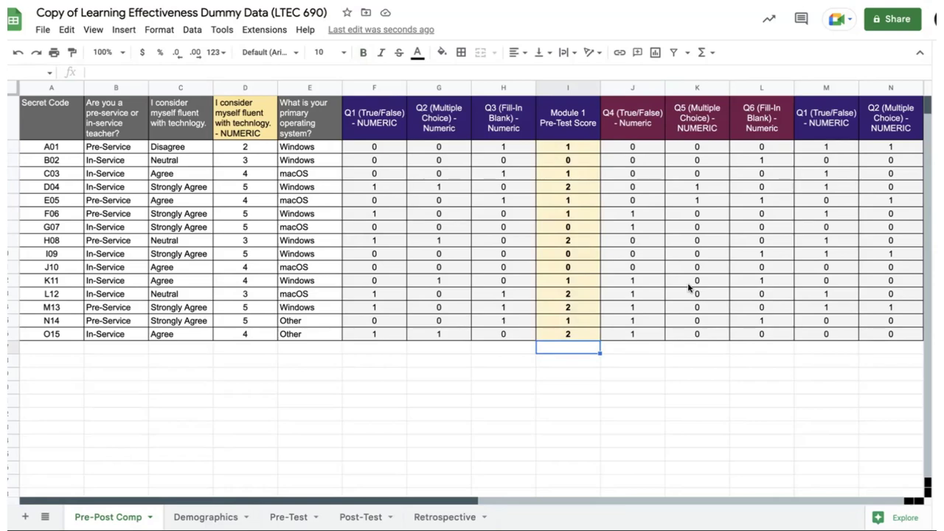
{"action": "type", "text": "="}
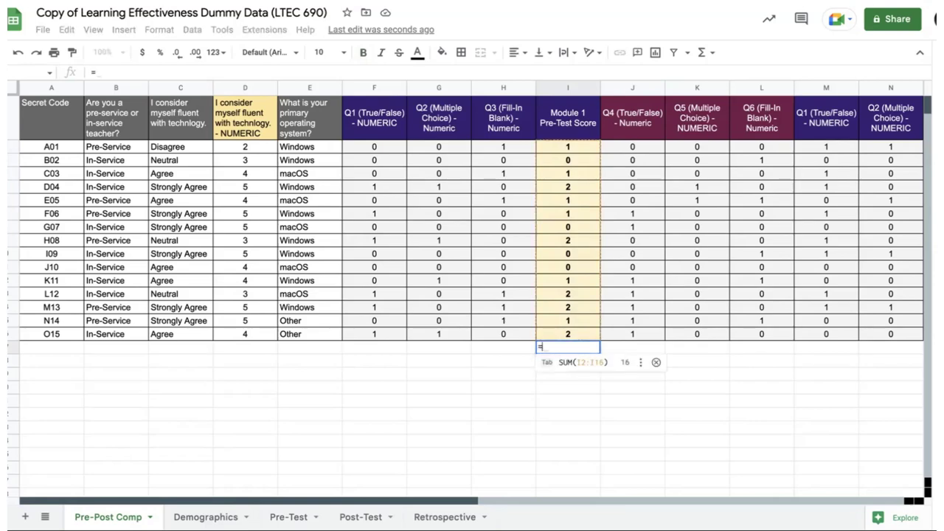
{"action": "type", "text": "AVG"}
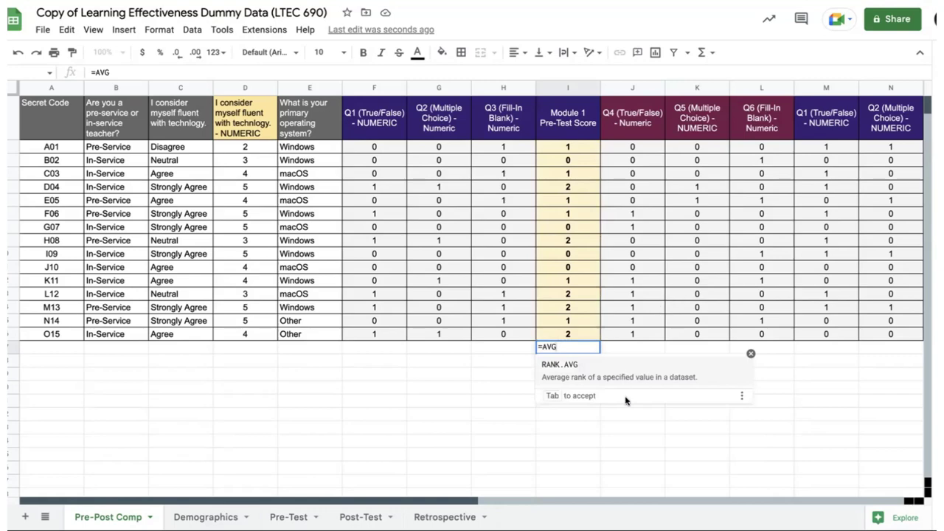
{"action": "key", "text": "BackSpace"}
{"action": "type", "text": "ERAGE(I2:I4"}
{"action": "left_click_drag", "start_coordinate": [585, 324], "coordinate": [582, 337]}
{"action": "key", "text": "Return"}
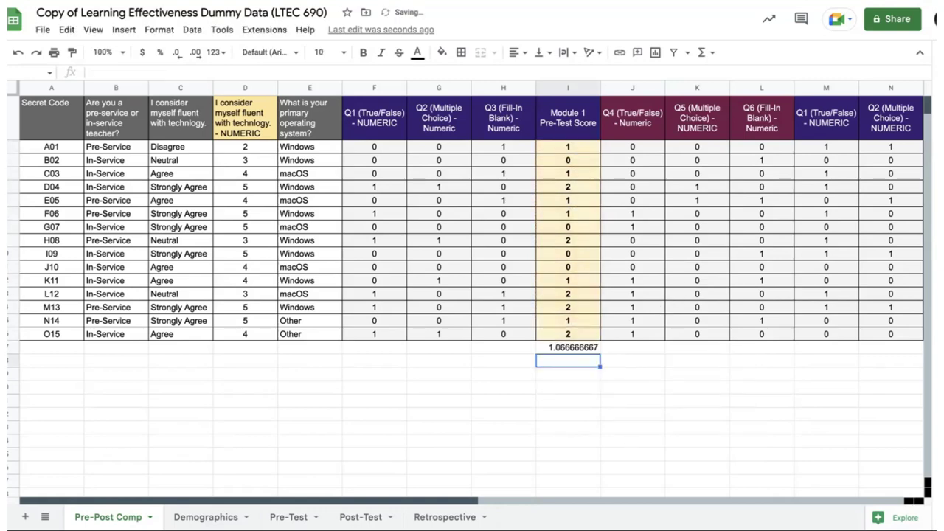
{"action": "left_click", "coordinate": [579, 352]}
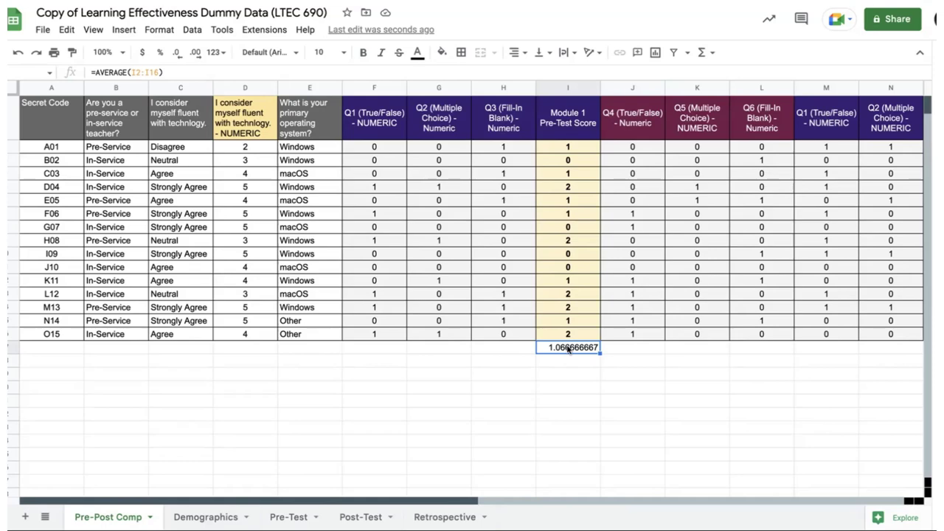
{"action": "key", "text": "Delete"}
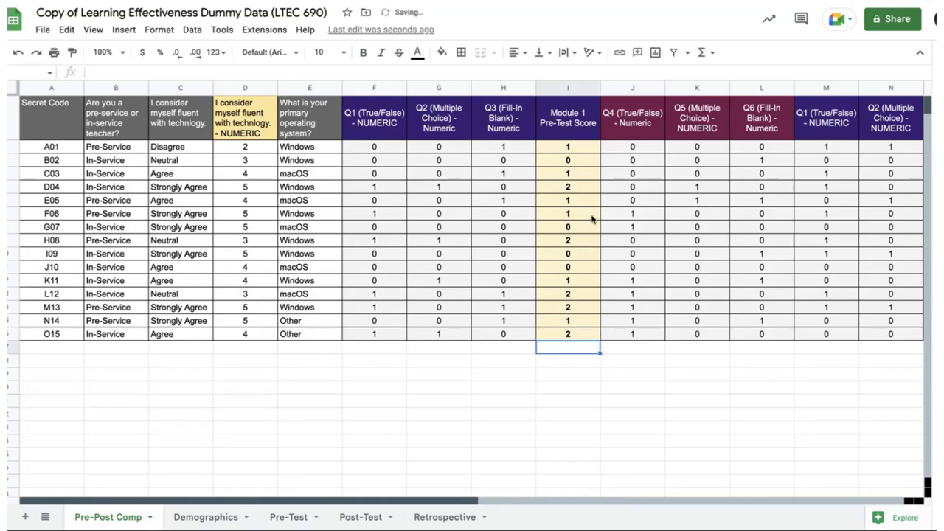
Change the score formula in I2 to =SUM(F2:H2)/3 and fill it down to I16.
{"action": "left_click_drag", "start_coordinate": [586, 147], "coordinate": [588, 341]}
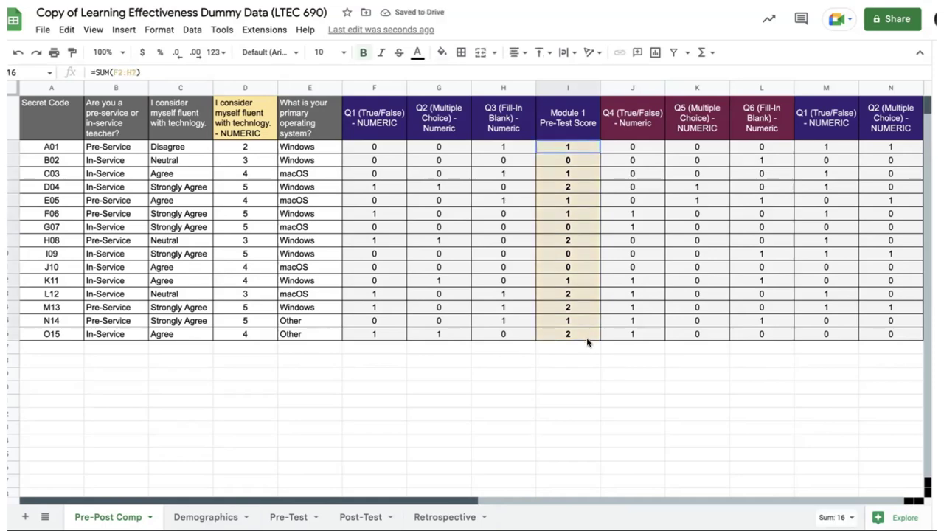
{"action": "left_click", "coordinate": [583, 146]}
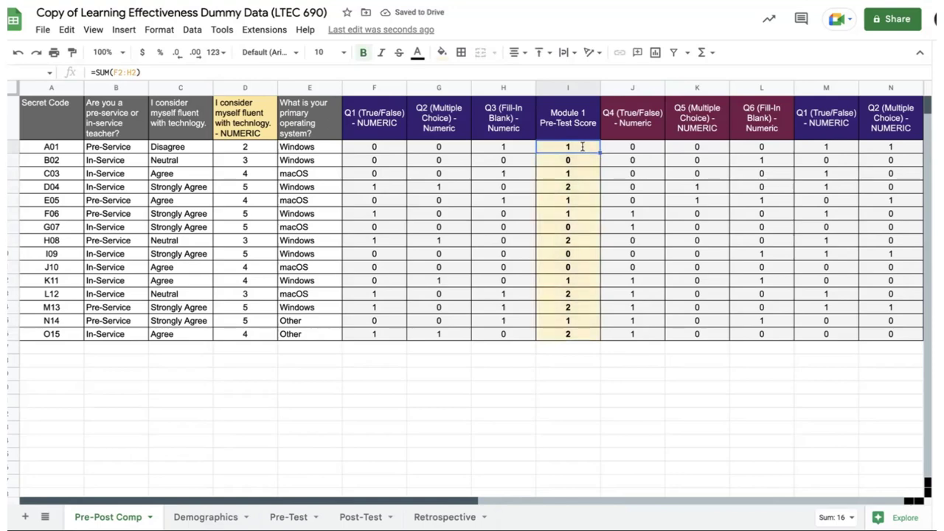
{"action": "double_click", "coordinate": [583, 146]}
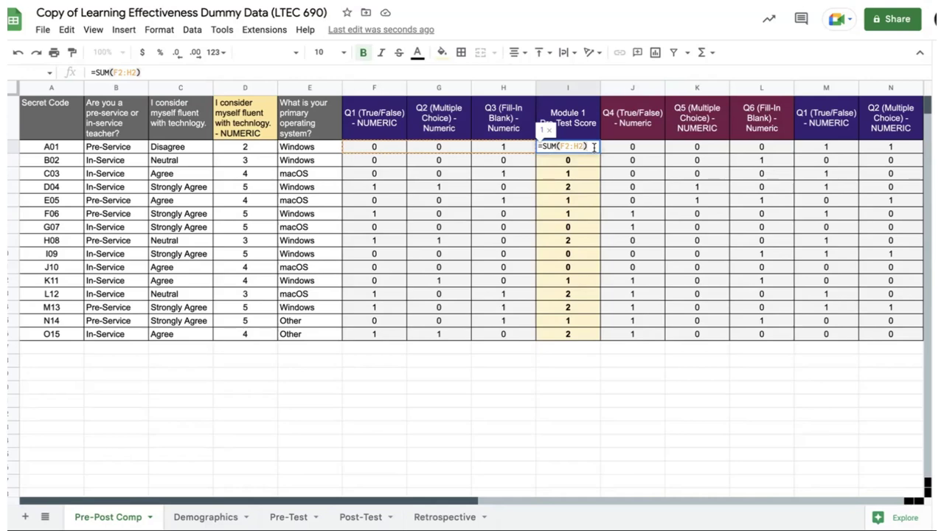
{"action": "type", "text": "/3"}
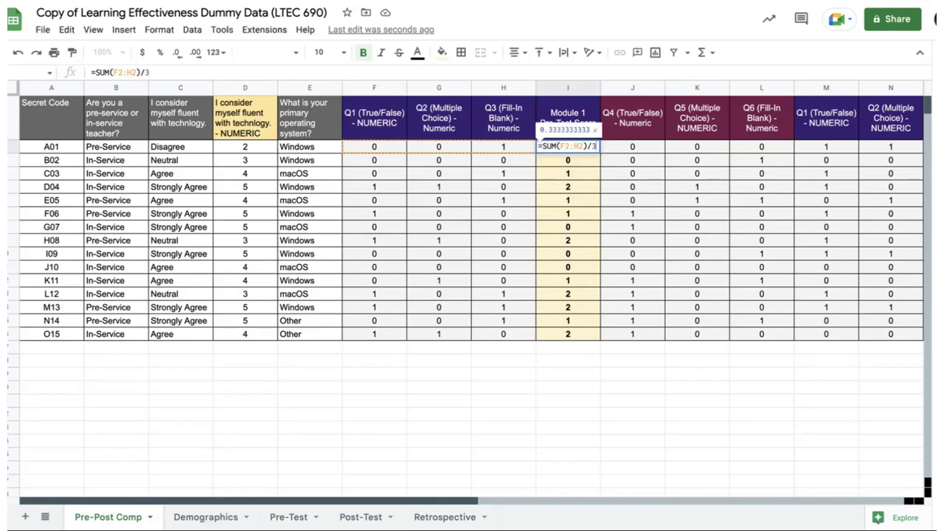
{"action": "key", "text": "Return"}
{"action": "left_click", "coordinate": [597, 150]}
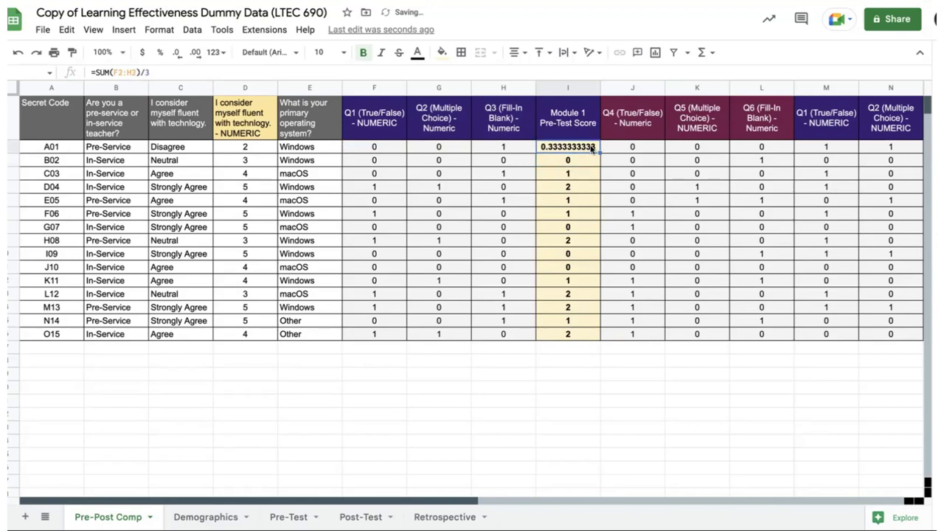
{"action": "left_click_drag", "start_coordinate": [599, 153], "coordinate": [590, 341]}
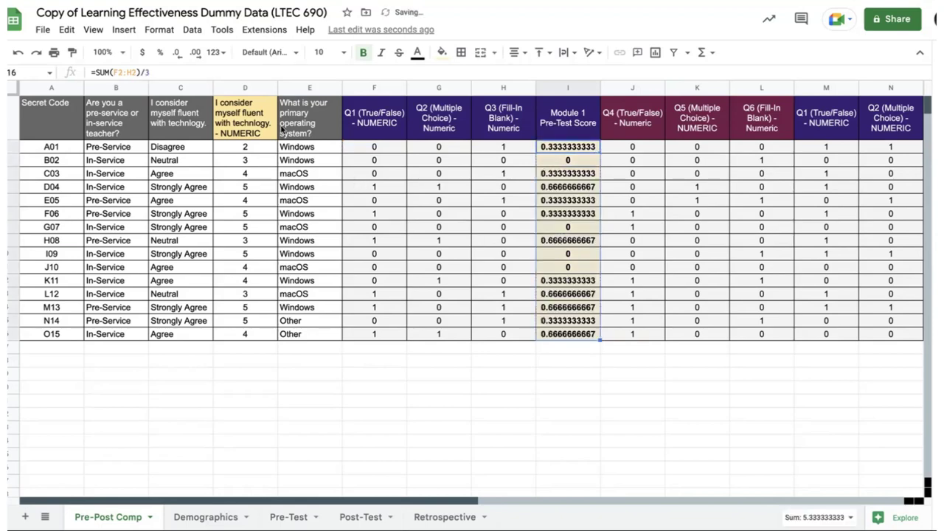
Format the Module 1 Pre-Test scores in I2:I16 as percentages.
{"action": "left_click", "coordinate": [158, 56]}
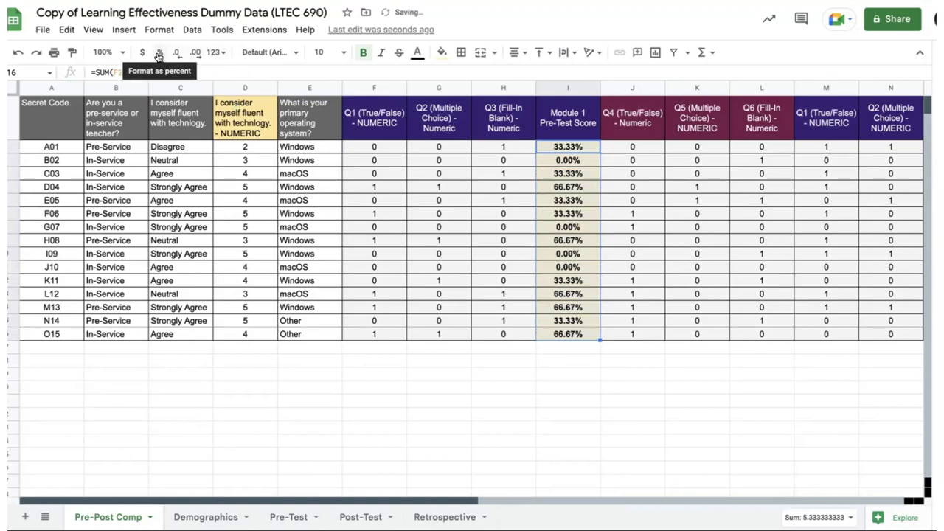
{"action": "left_click", "coordinate": [582, 162]}
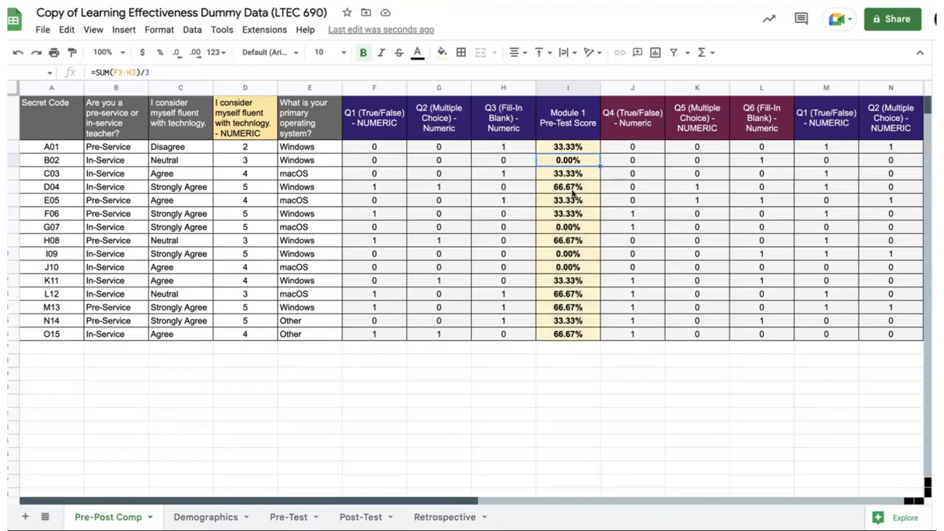
{"action": "left_click", "coordinate": [575, 349]}
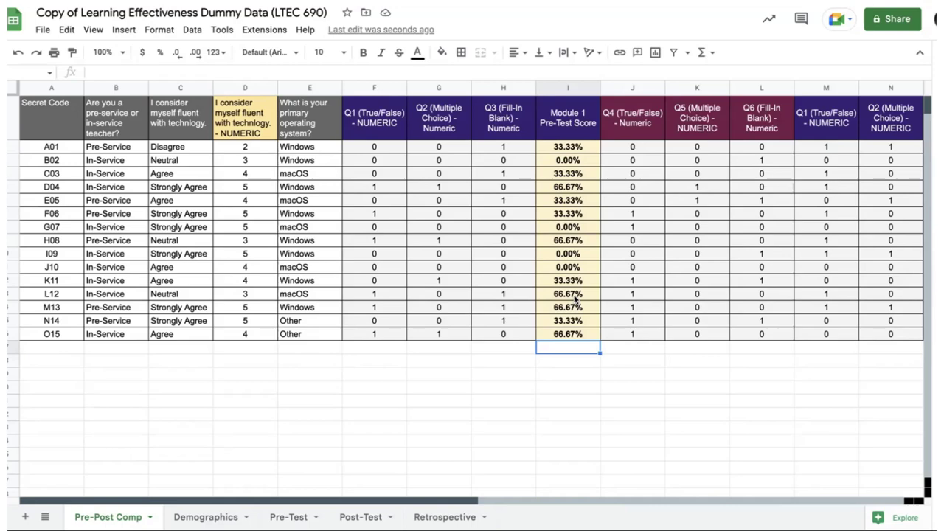
{"action": "scroll", "coordinate": [575, 298], "scroll_direction": "right", "scroll_amount": 3}
{"action": "scroll", "coordinate": [575, 298], "scroll_direction": "left", "scroll_amount": 2}
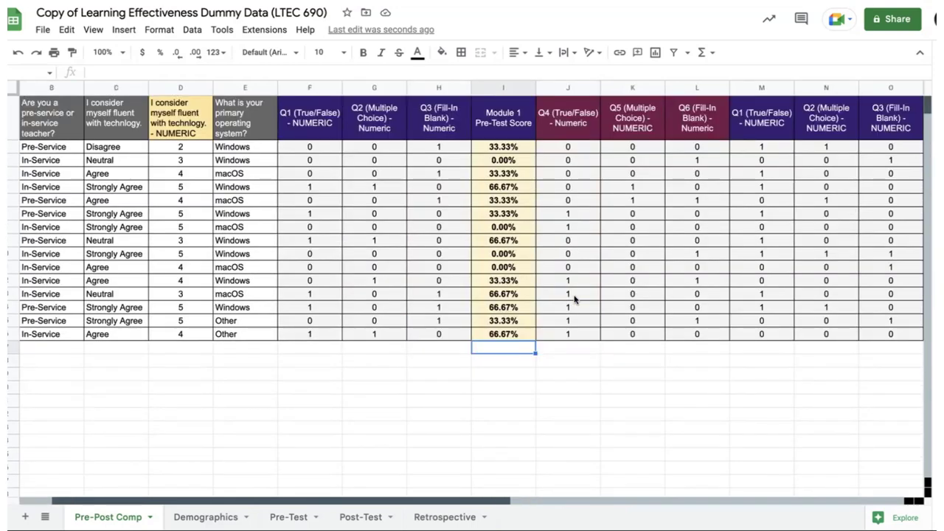
Insert a column before the post-test Q4 column and head it "Module 1 Post-Test" in P1.
{"action": "scroll", "coordinate": [574, 298], "scroll_direction": "right", "scroll_amount": 2}
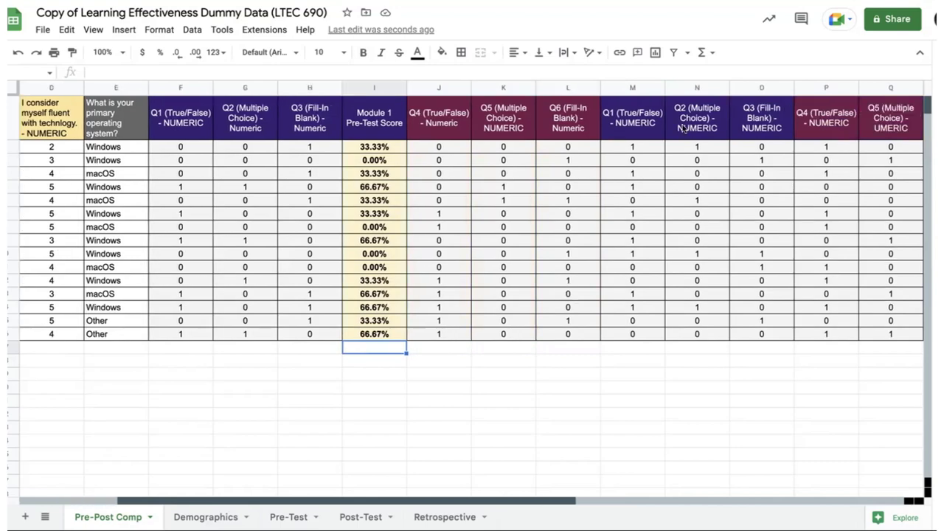
{"action": "left_click_drag", "start_coordinate": [645, 118], "coordinate": [758, 119]}
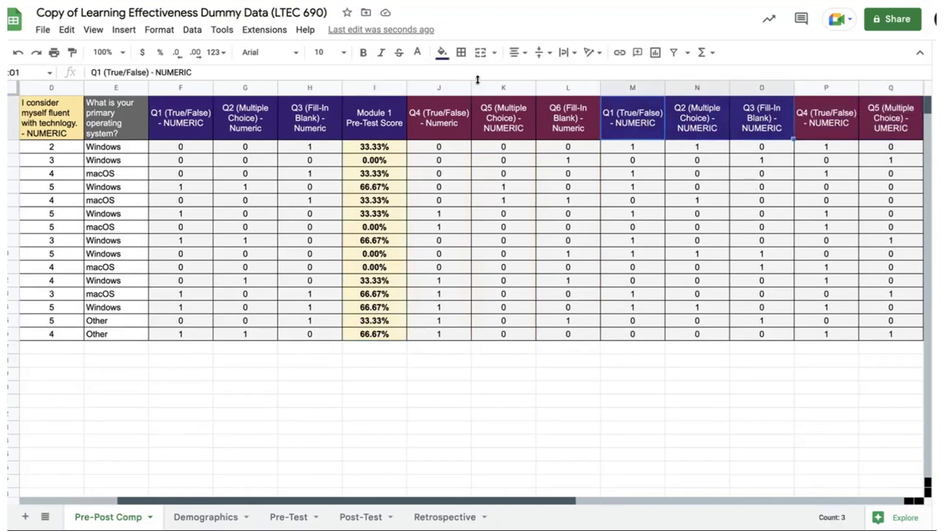
{"action": "left_click", "coordinate": [820, 87]}
{"action": "right_click", "coordinate": [820, 87]}
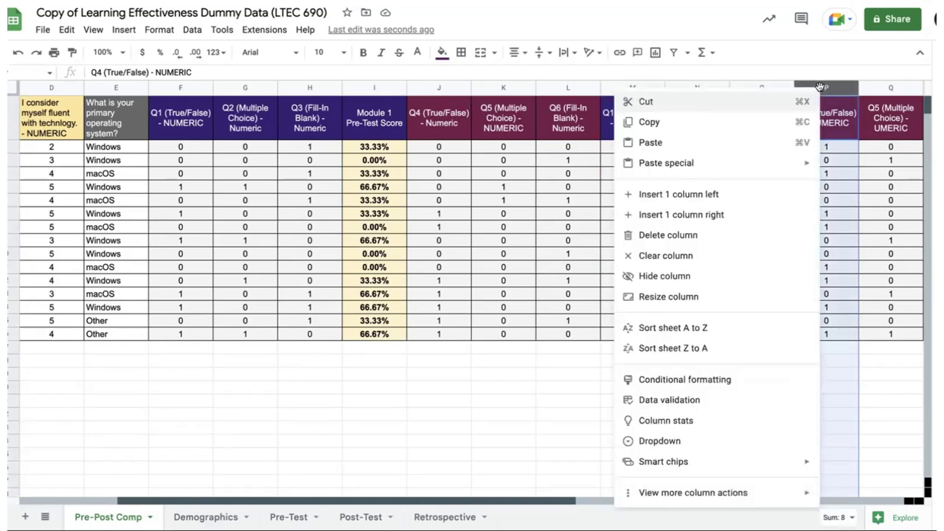
{"action": "left_click", "coordinate": [787, 197]}
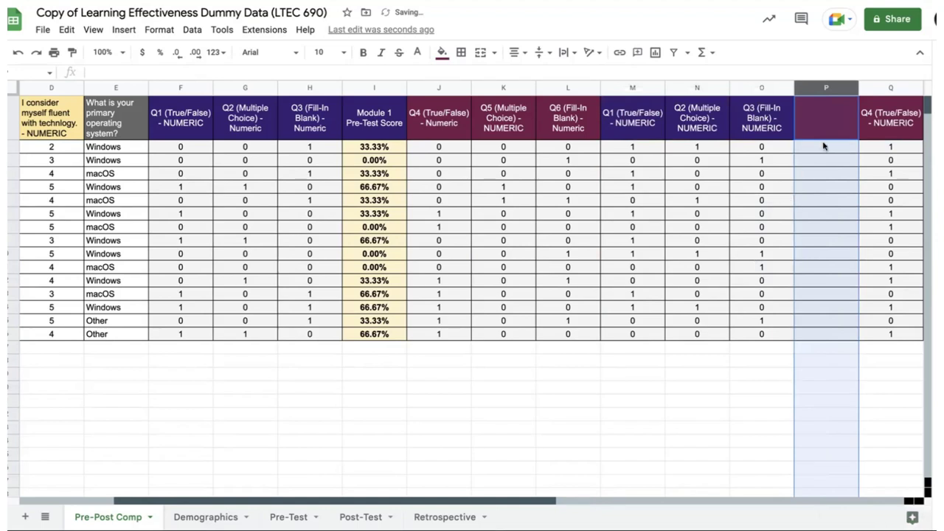
{"action": "left_click", "coordinate": [815, 120]}
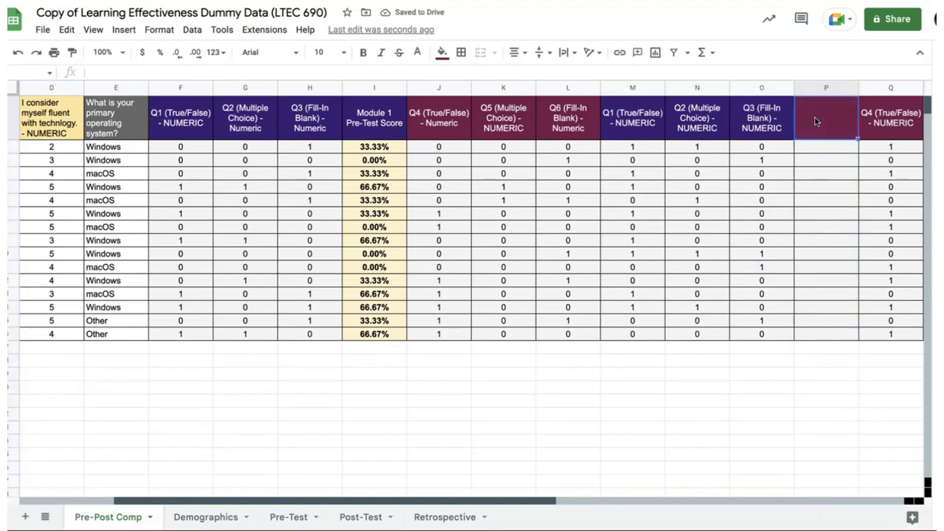
{"action": "type", "text": "Module 1 "}
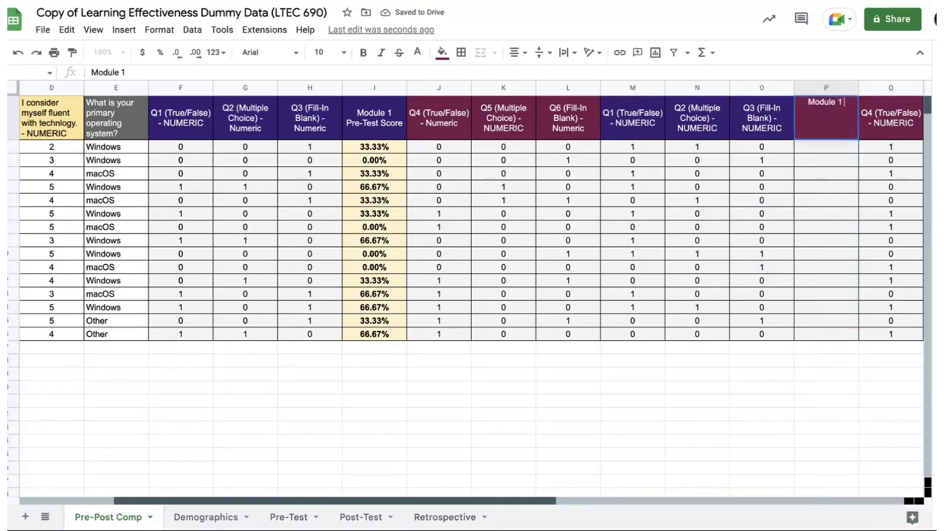
{"action": "type", "text": "Post-Test"}
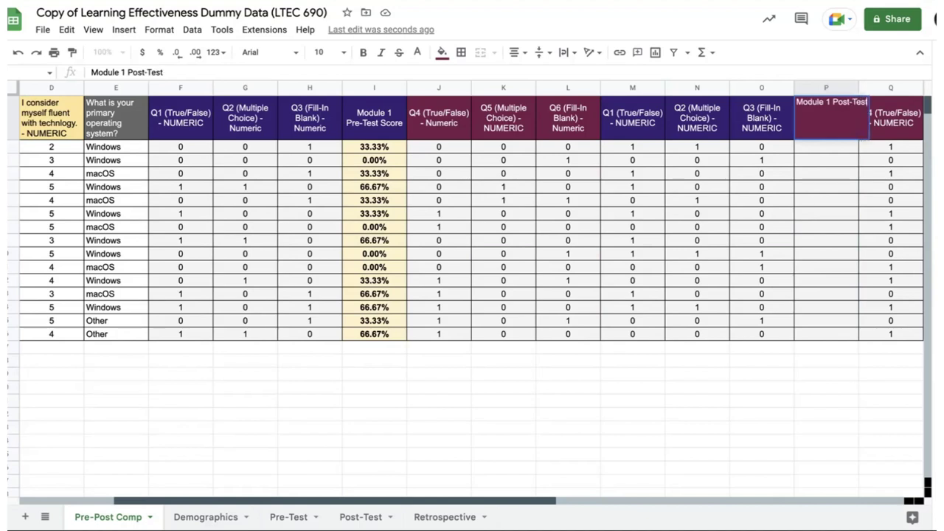
{"action": "key", "text": "Return"}
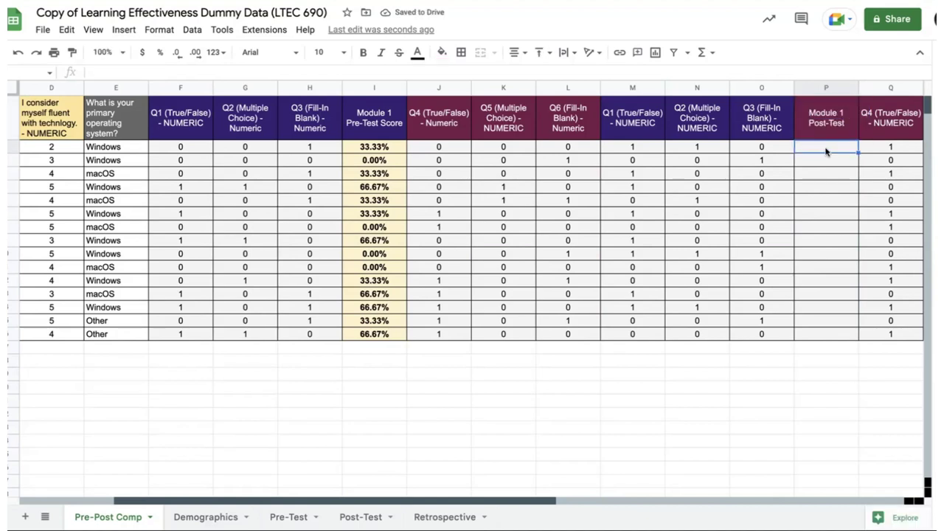
Enter =SUM(M2:O2) in P2 and fill the formula down through P16.
{"action": "type", "text": "="}
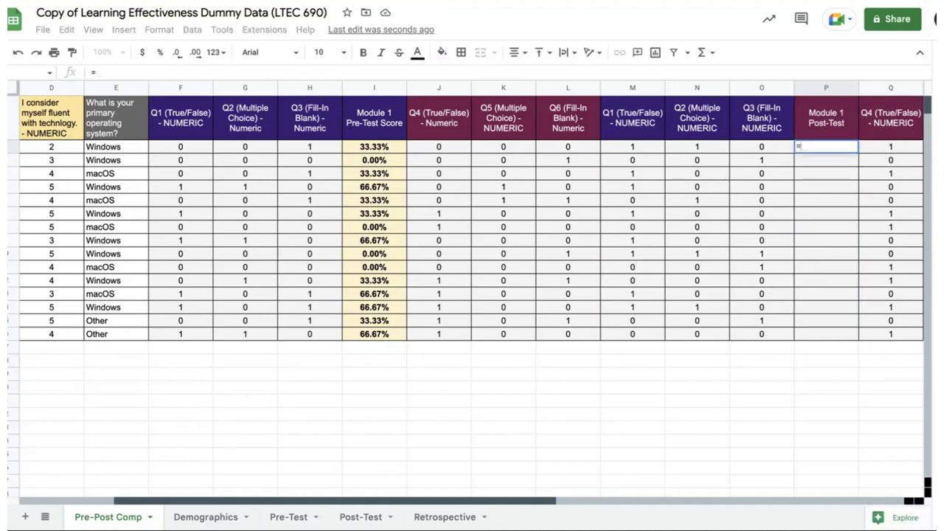
{"action": "type", "text": "SUM("}
{"action": "left_click_drag", "start_coordinate": [647, 146], "coordinate": [757, 151]}
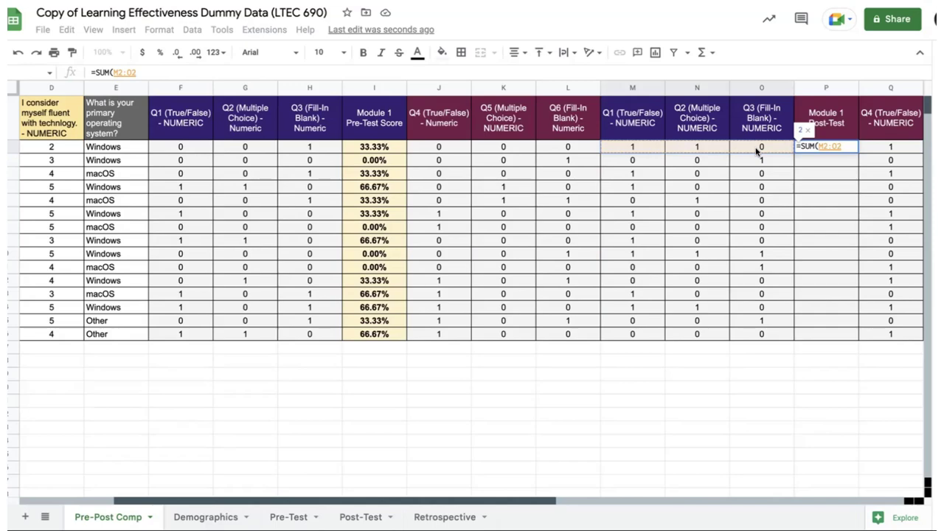
{"action": "type", "text": ")"}
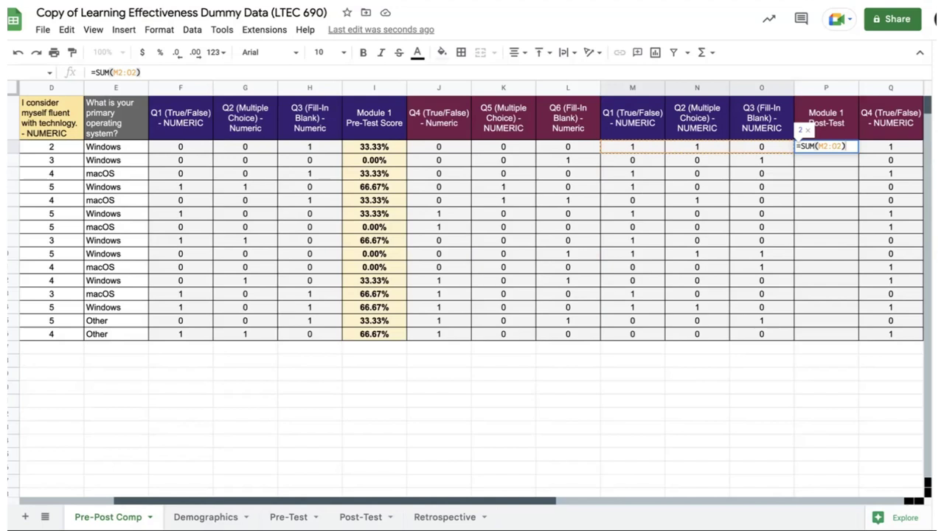
{"action": "key", "text": "Return"}
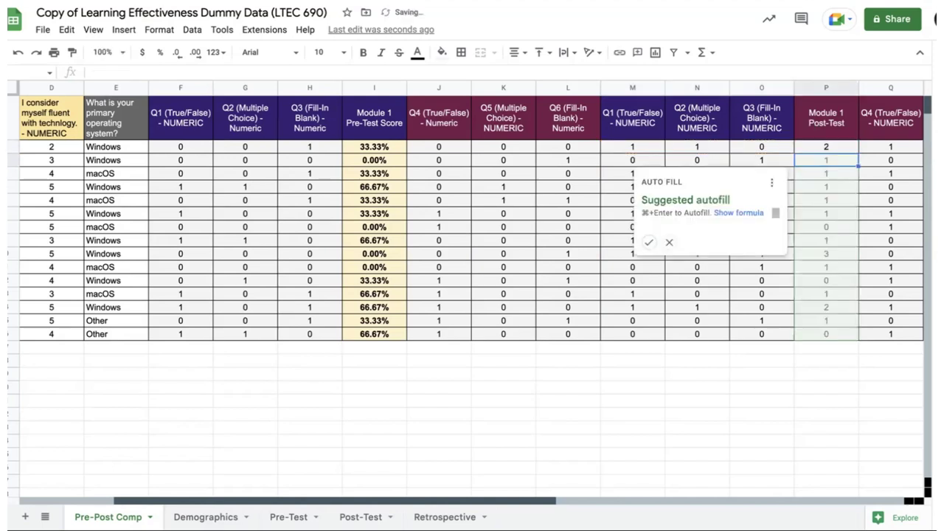
{"action": "left_click", "coordinate": [649, 241]}
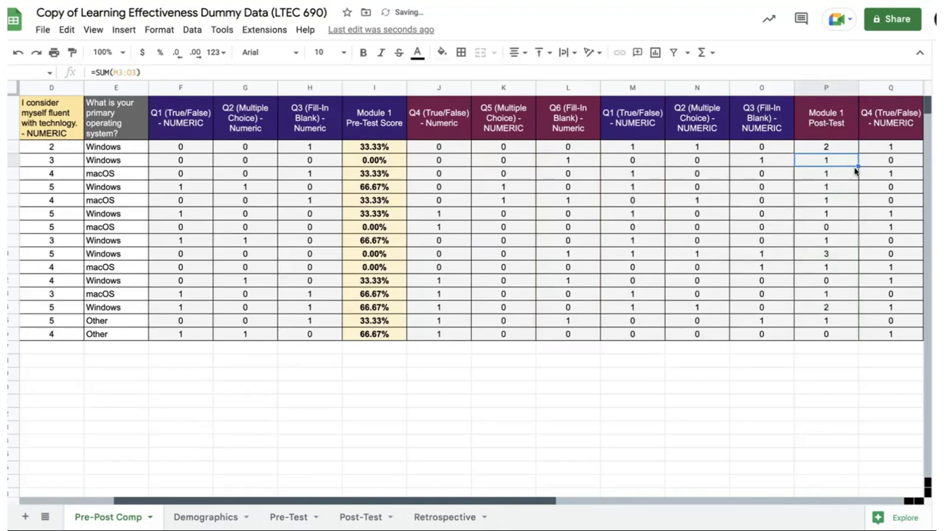
Give the Module 1 Post-Test scores in P2:P16 bold text and a light yellow fill.
{"action": "left_click_drag", "start_coordinate": [839, 151], "coordinate": [832, 337]}
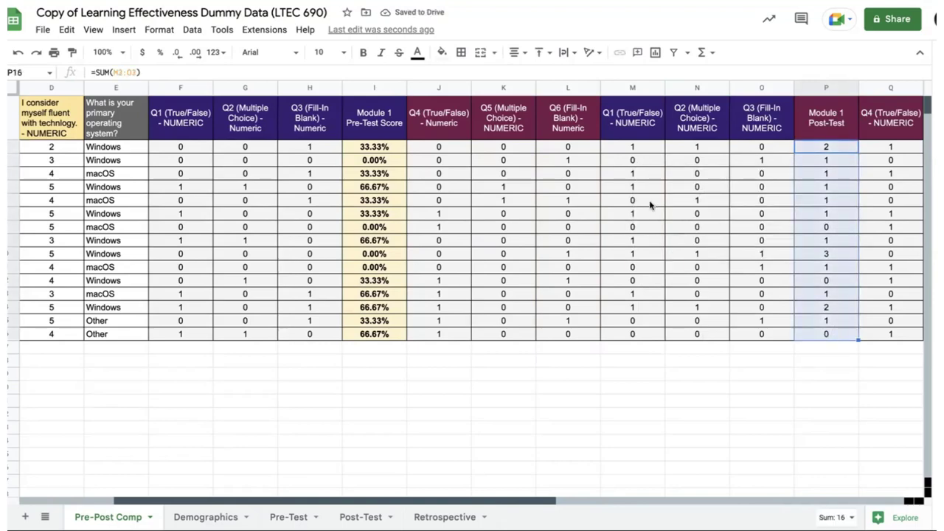
{"action": "left_click", "coordinate": [364, 52]}
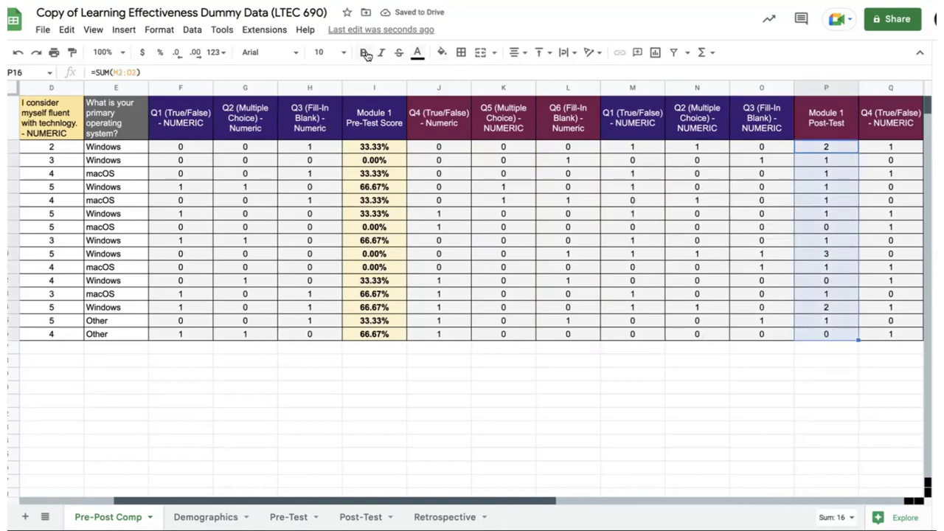
{"action": "left_click", "coordinate": [441, 53]}
{"action": "left_click", "coordinate": [489, 124]}
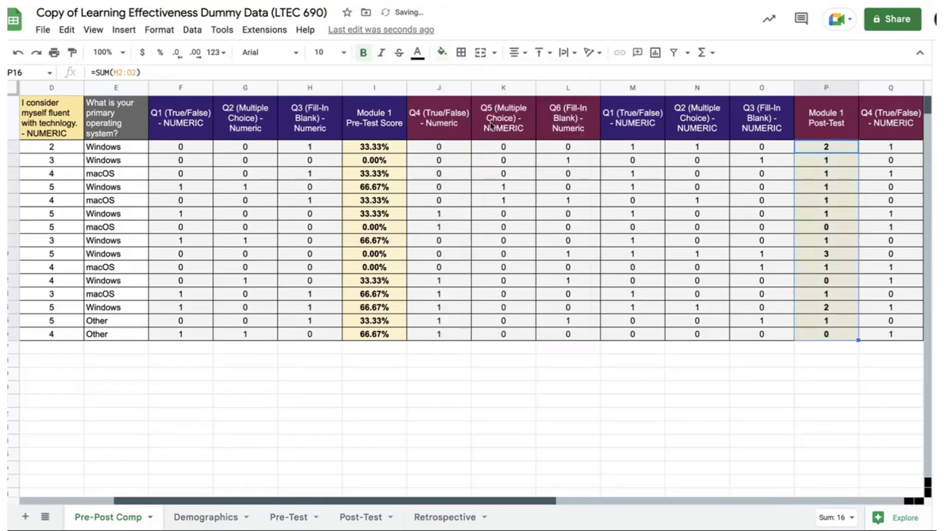
Change the fill of the Module 1 Post-Test header in P1 to the dark purple of the other Module 1 headers.
{"action": "left_click", "coordinate": [828, 120]}
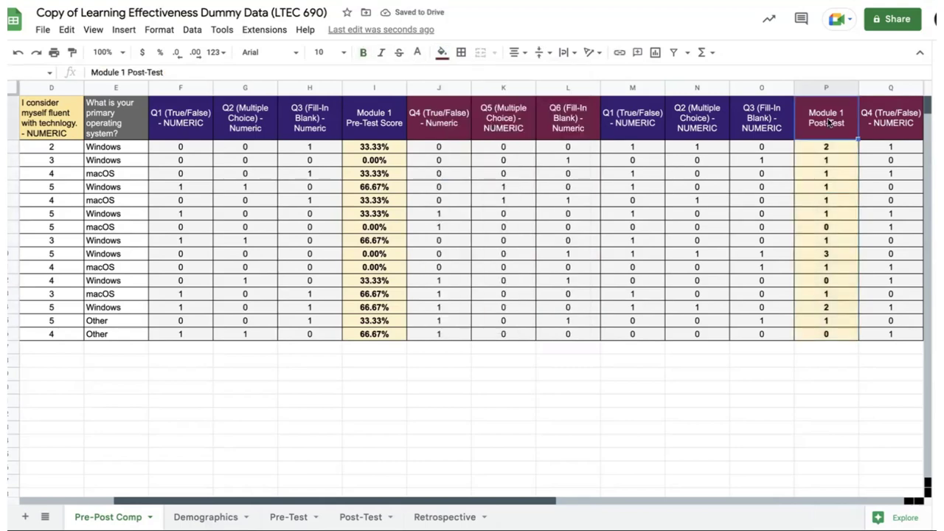
{"action": "left_click", "coordinate": [441, 53]}
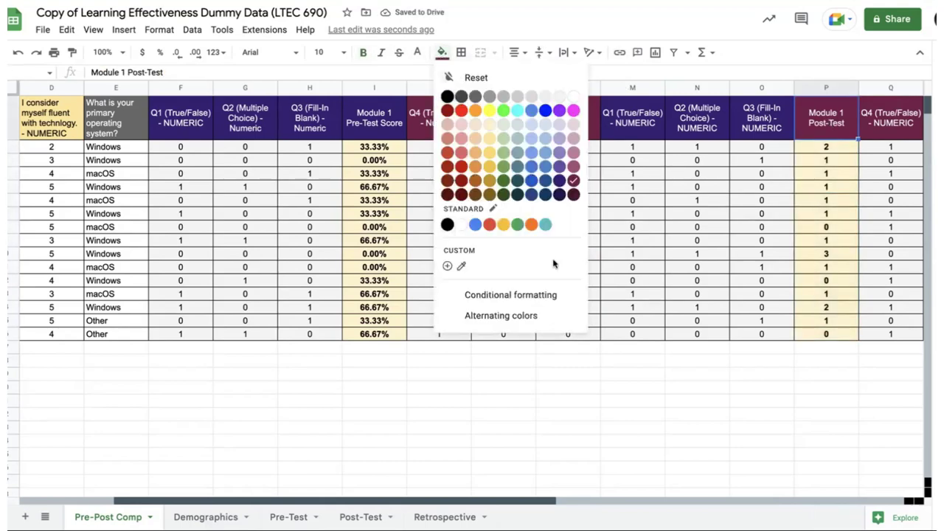
{"action": "left_click", "coordinate": [562, 180]}
{"action": "left_click", "coordinate": [597, 270]}
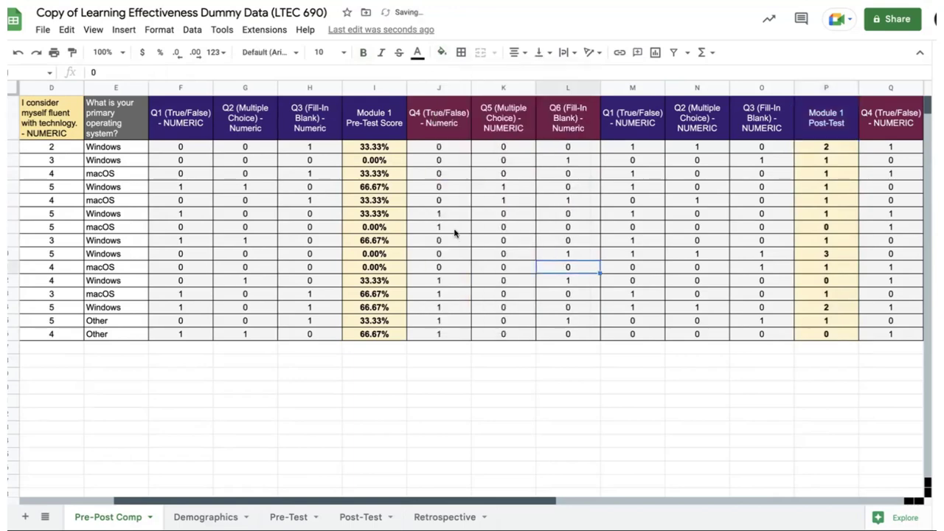
Change the pre-test score formula in I2 to =SUM(F2:H2) and fill it down to I16.
{"action": "left_click", "coordinate": [386, 148]}
{"action": "double_click", "coordinate": [385, 148]}
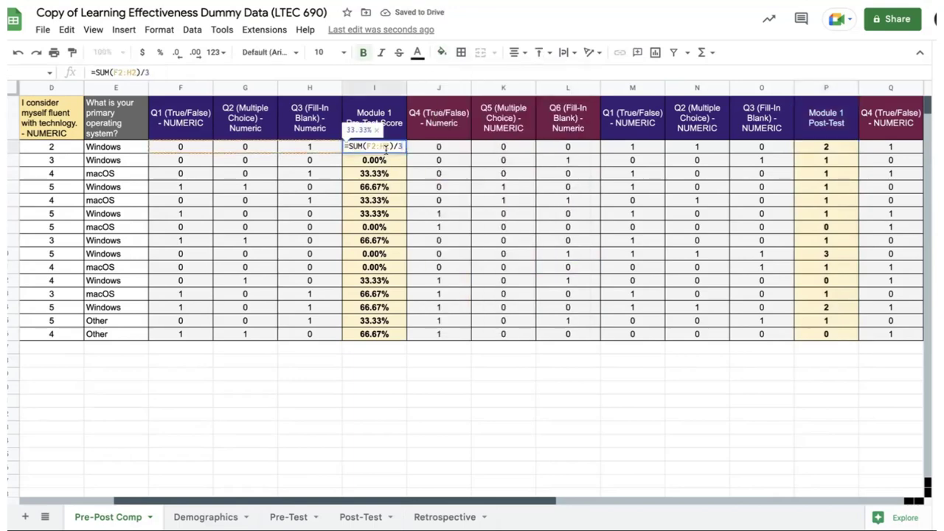
{"action": "key", "text": "BackSpace"}
{"action": "key", "text": "BackSpace"}
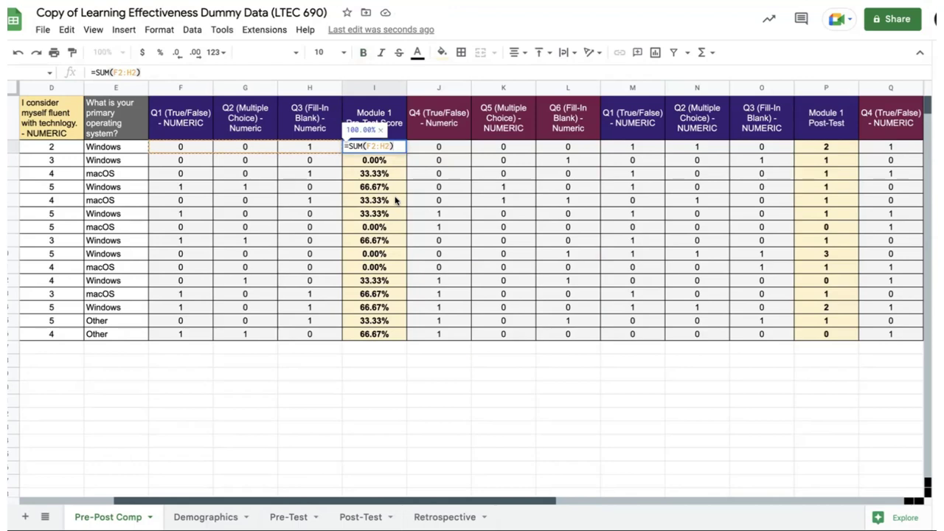
{"action": "key", "text": "Return"}
{"action": "left_click", "coordinate": [393, 151]}
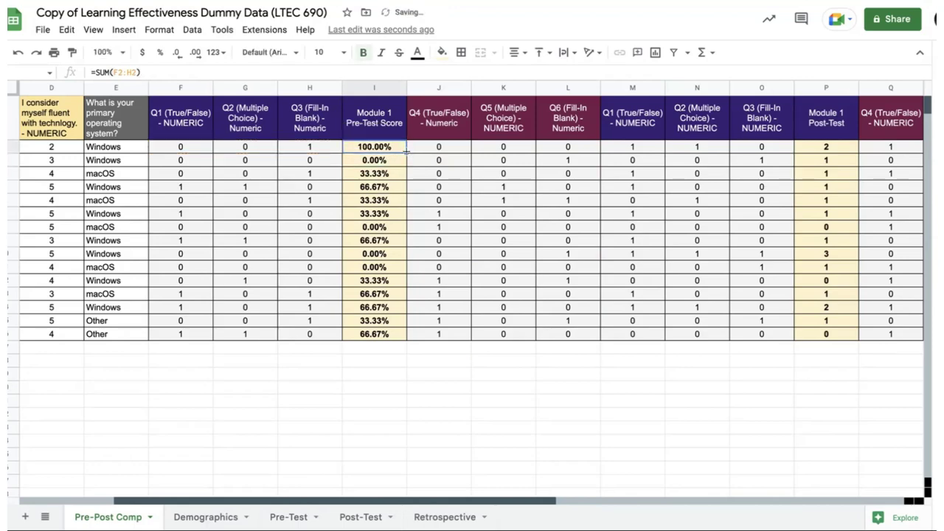
{"action": "left_click_drag", "start_coordinate": [407, 153], "coordinate": [397, 340]}
Format the Module 1 Pre-Test scores in I2:I16 as numbers with two decimal places.
{"action": "left_click", "coordinate": [194, 53]}
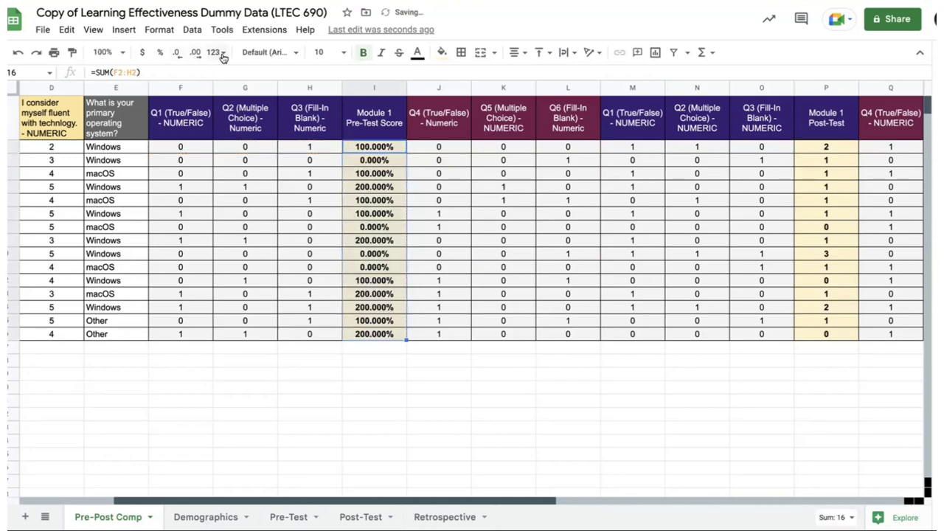
{"action": "left_click", "coordinate": [220, 53]}
{"action": "left_click", "coordinate": [256, 131]}
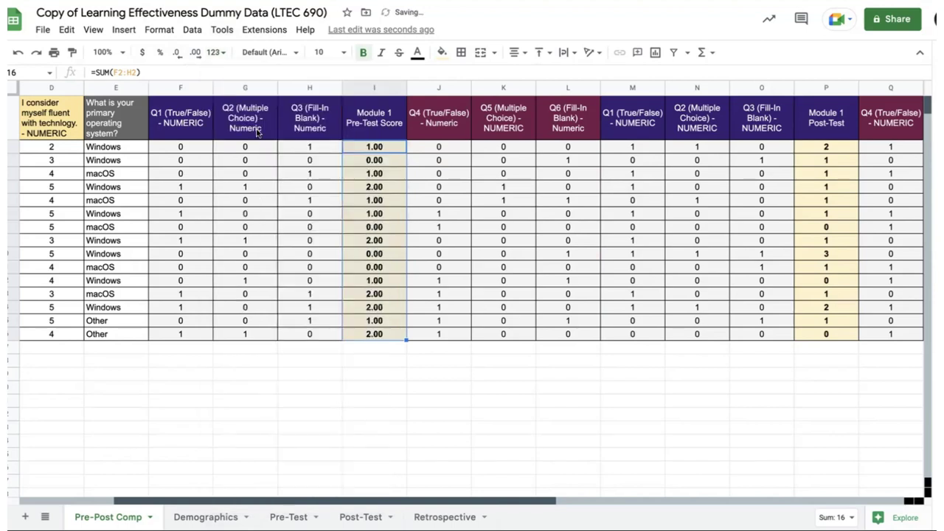
{"action": "left_click", "coordinate": [389, 275]}
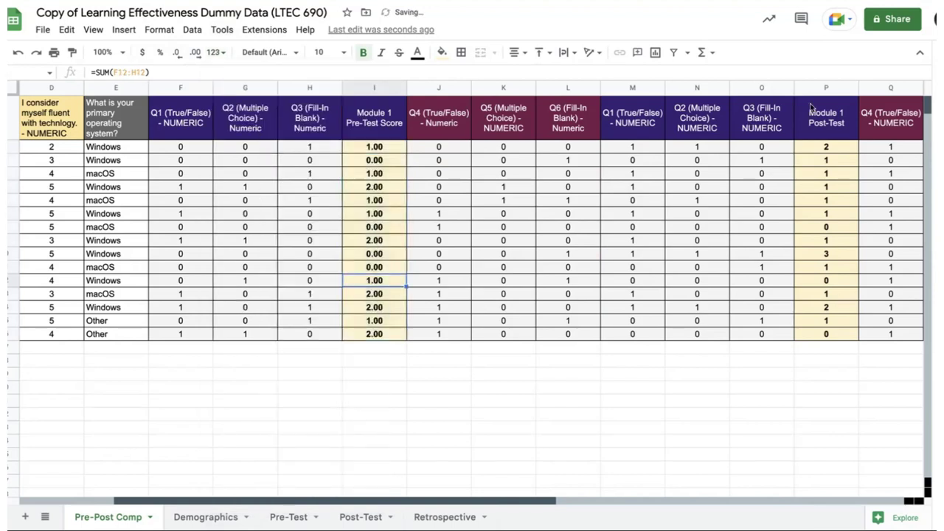
Format the Module 1 Post-Test scores in P2:P16 as numbers with two decimal places.
{"action": "left_click_drag", "start_coordinate": [820, 153], "coordinate": [812, 335]}
{"action": "left_click", "coordinate": [220, 53]}
{"action": "left_click", "coordinate": [256, 130]}
{"action": "left_click", "coordinate": [439, 240]}
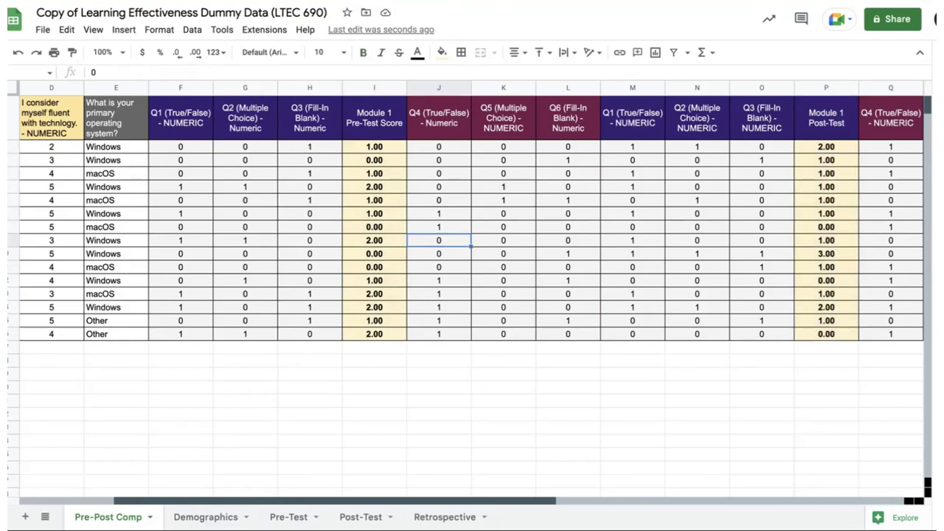
{"action": "left_click", "coordinate": [375, 348]}
{"action": "key", "text": "ctrl+a"}
{"action": "left_click", "coordinate": [602, 362]}
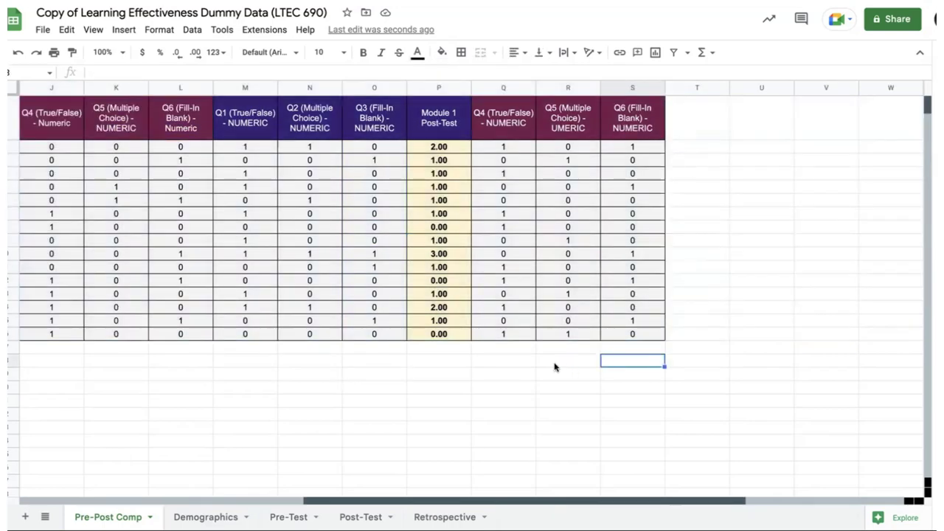
{"action": "left_click", "coordinate": [554, 367]}
{"action": "scroll", "coordinate": [554, 367], "scroll_direction": "left", "scroll_amount": 5}
{"action": "scroll", "coordinate": [554, 367], "scroll_direction": "right", "scroll_amount": 1}
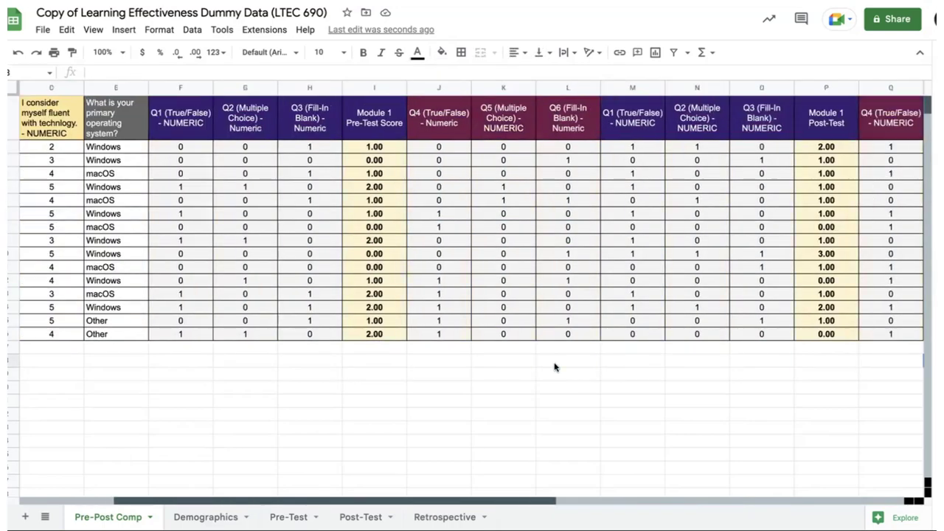
{"action": "right_click", "coordinate": [555, 366]}
Insert a column before the post-test Q1 column and head it "Module 2 Pre-Test Score" in M1.
{"action": "left_click", "coordinate": [644, 113]}
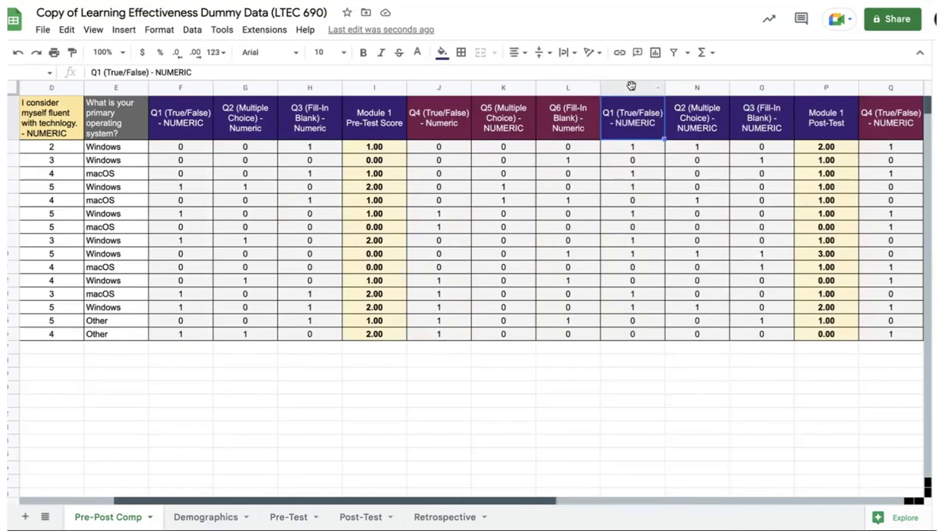
{"action": "left_click", "coordinate": [631, 87]}
{"action": "right_click", "coordinate": [631, 86]}
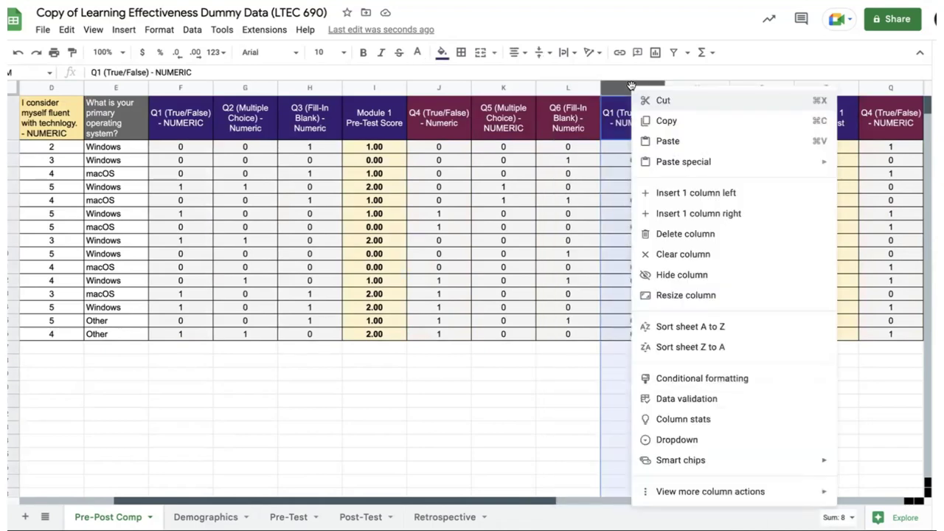
{"action": "left_click", "coordinate": [684, 193]}
{"action": "left_click", "coordinate": [634, 123]}
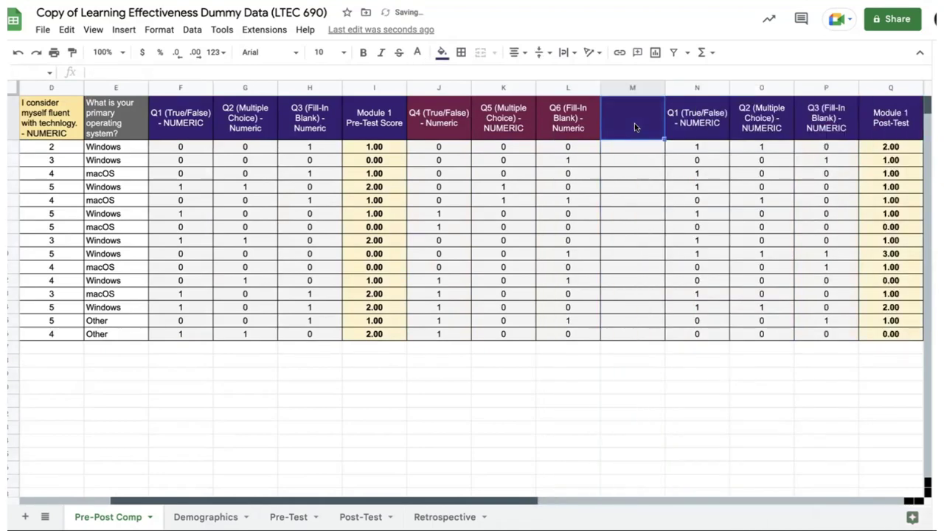
{"action": "type", "text": "Module "}
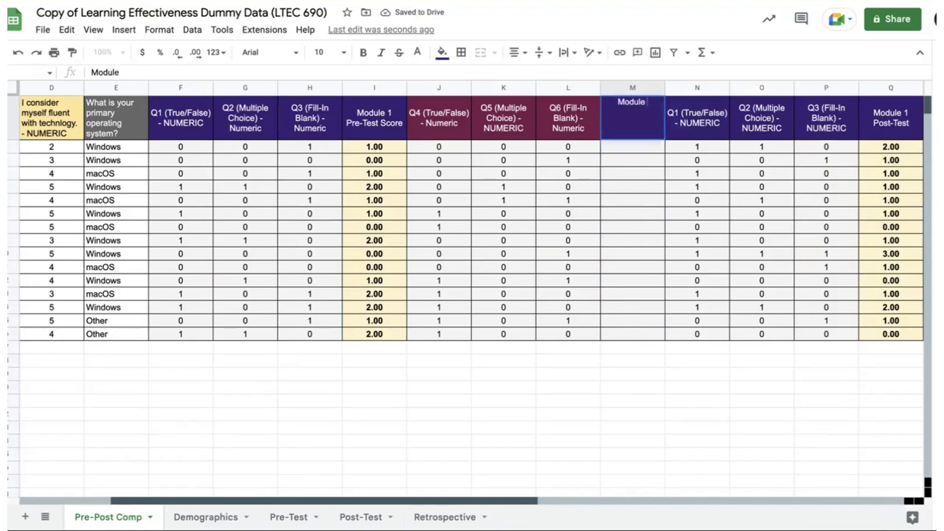
{"action": "type", "text": "2 Pre-Test S"}
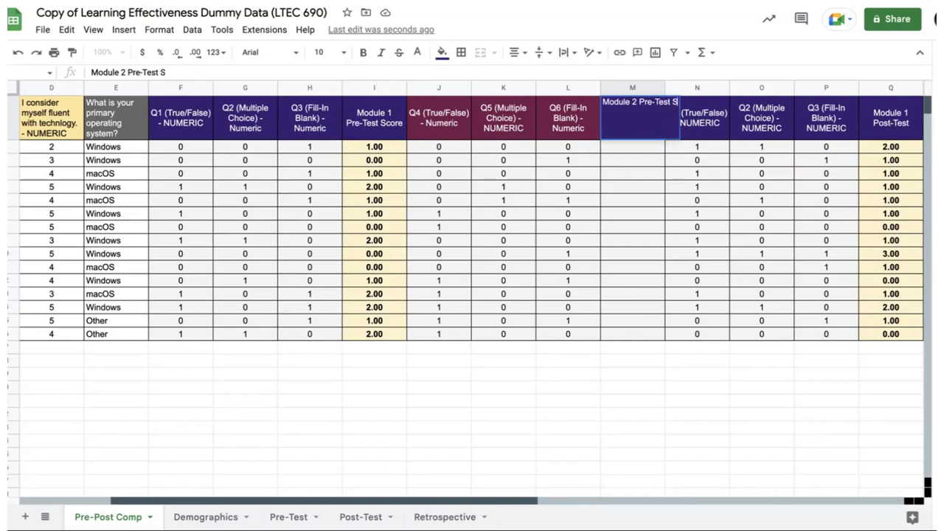
{"action": "type", "text": "core"}
{"action": "key", "text": "Return"}
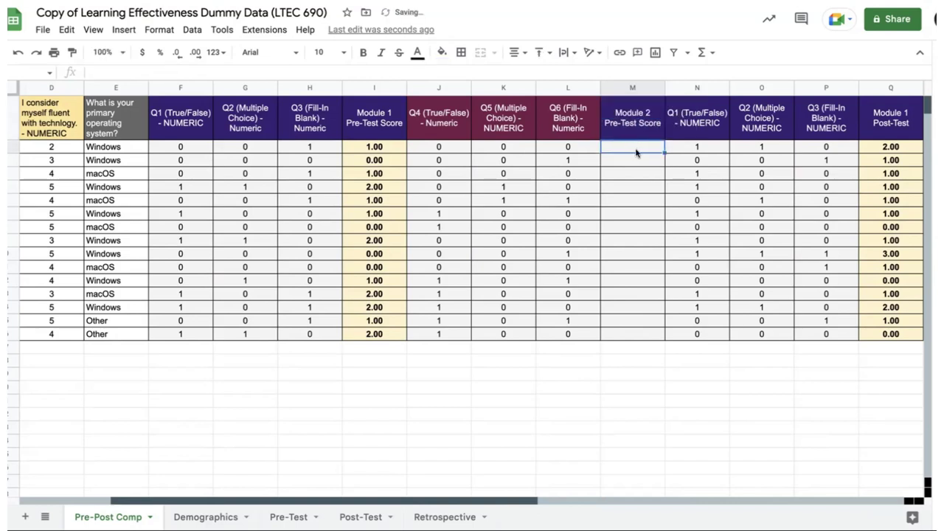
Enter =SUM(J2:L2) in M2 for the Module 2 Pre-Test Score and fill it down to M16.
{"action": "type", "text": "=SUM("}
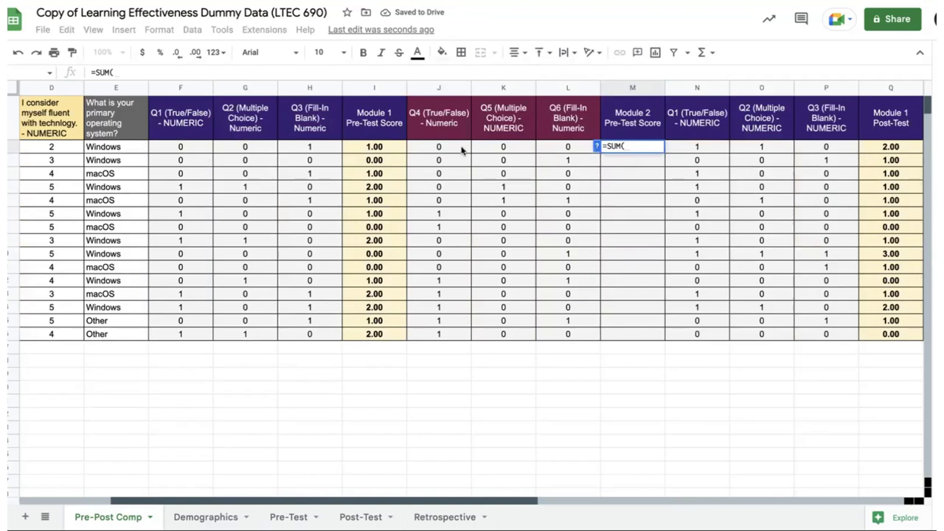
{"action": "left_click_drag", "start_coordinate": [464, 147], "coordinate": [561, 148]}
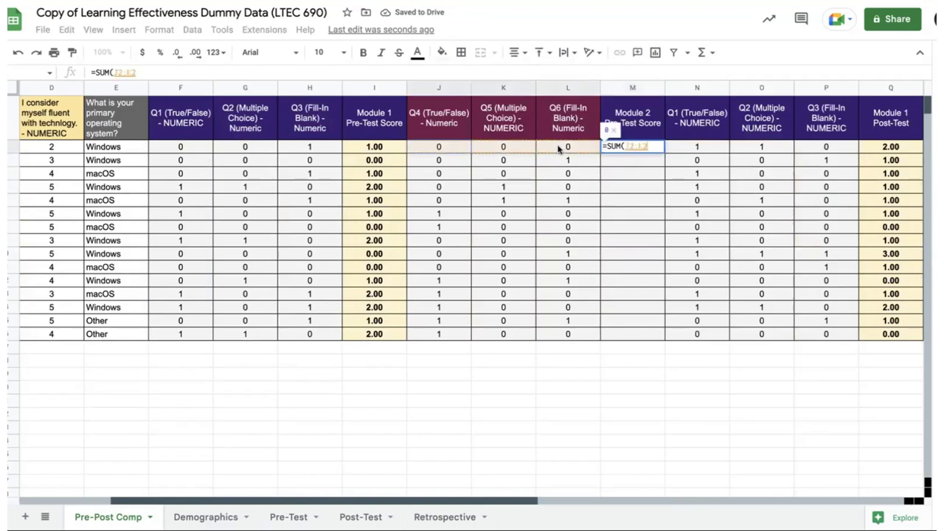
{"action": "type", "text": ")"}
{"action": "key", "text": "Return"}
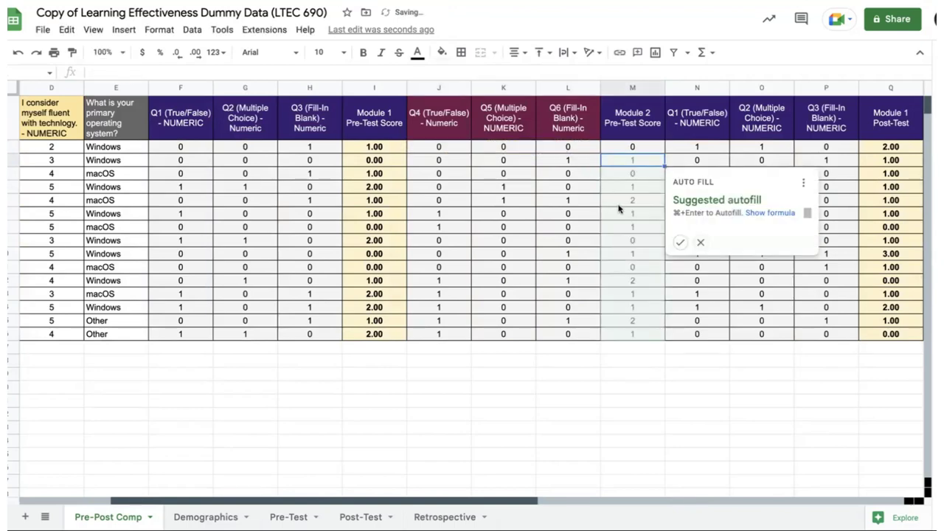
{"action": "left_click", "coordinate": [680, 241]}
Format the Module 2 Pre-Test scores in M2:M16 as bold with light yellow 3 fill and two decimal places.
{"action": "left_click_drag", "start_coordinate": [651, 153], "coordinate": [647, 332]}
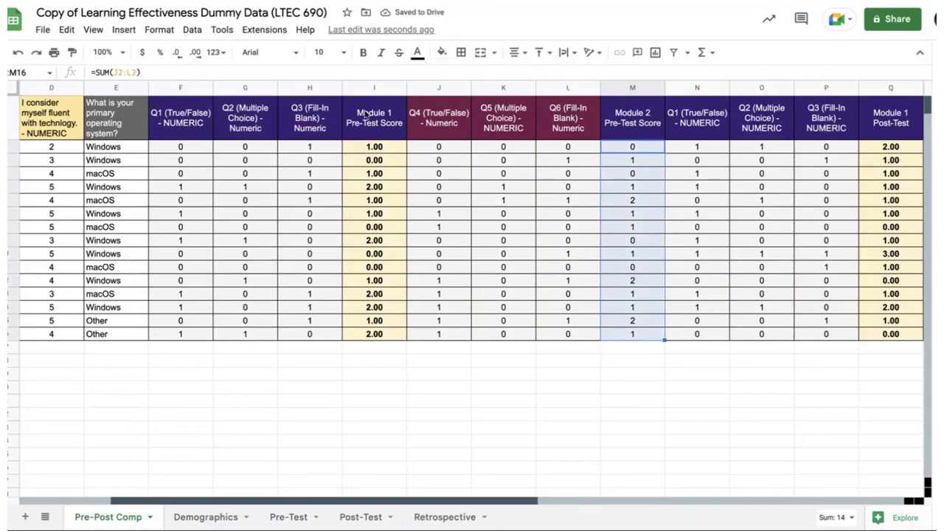
{"action": "left_click", "coordinate": [366, 53]}
{"action": "left_click", "coordinate": [442, 52]}
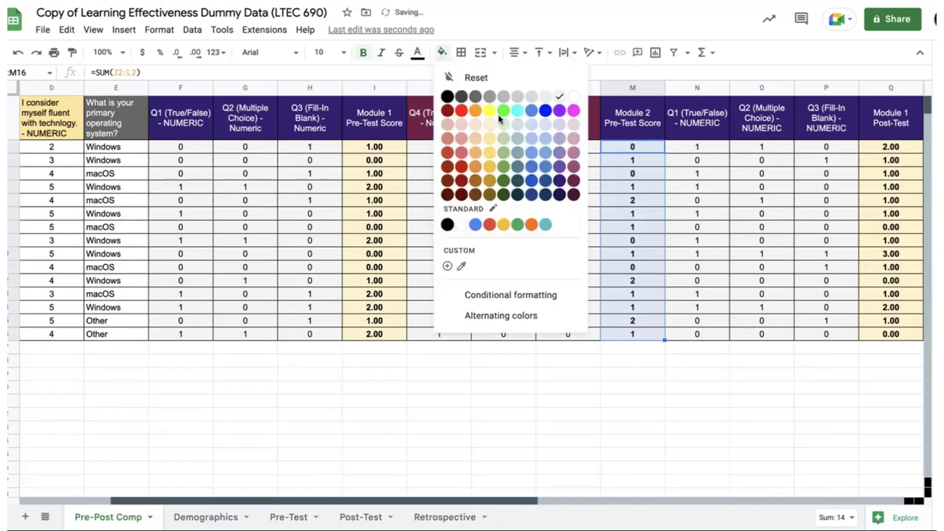
{"action": "left_click", "coordinate": [491, 123]}
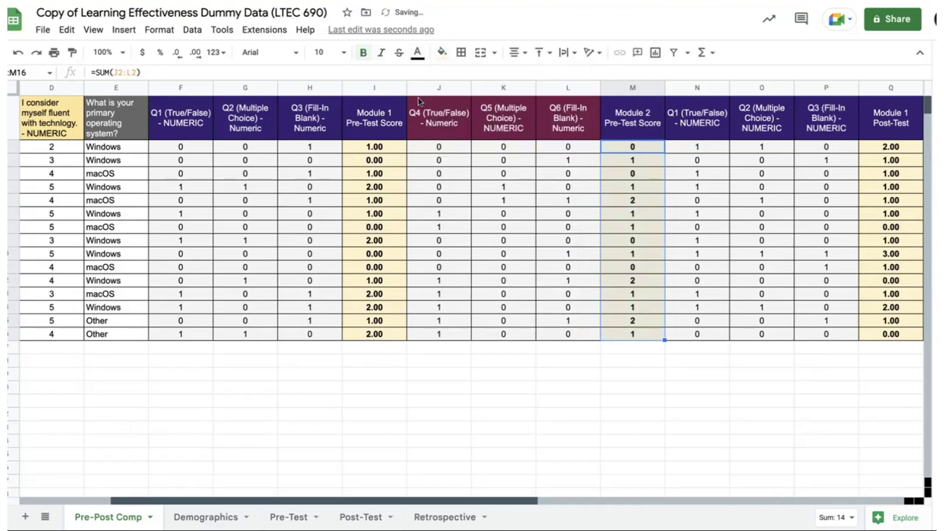
{"action": "left_click", "coordinate": [196, 53]}
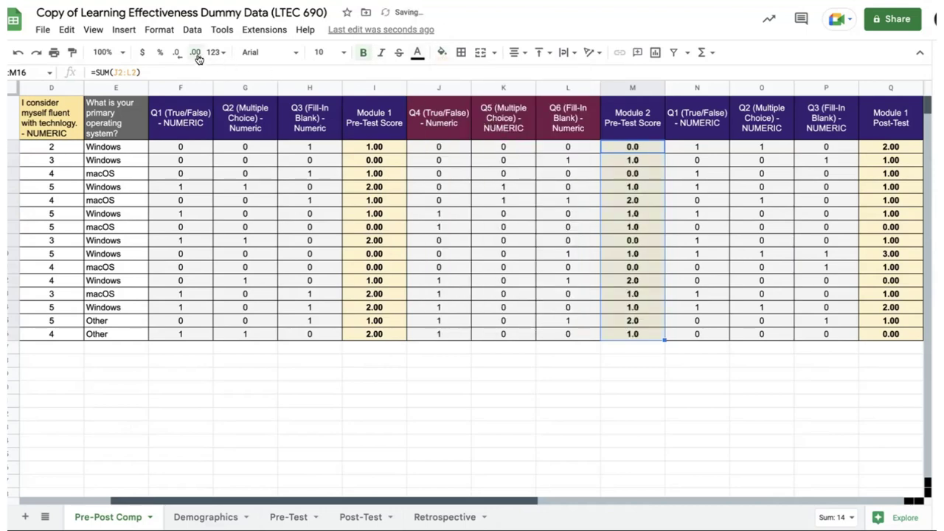
{"action": "left_click", "coordinate": [196, 53]}
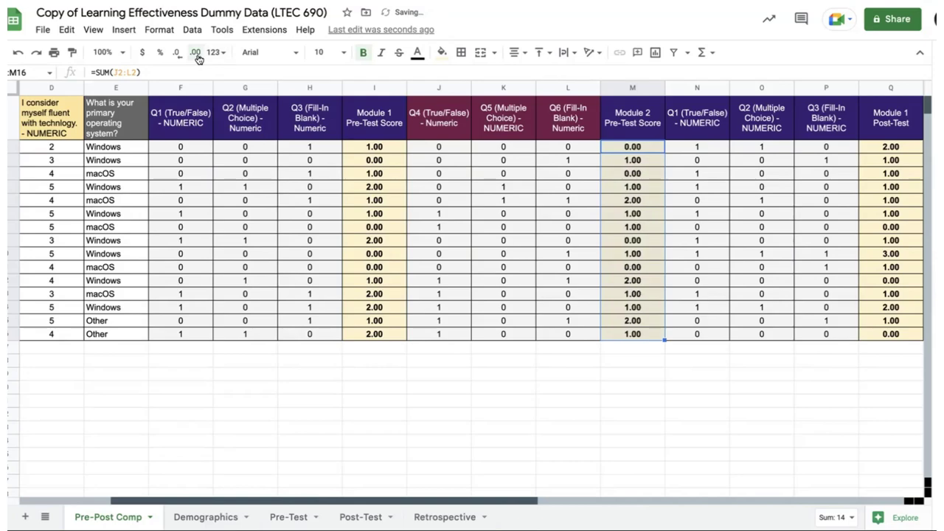
Fill the Module 2 Pre-Test Score header in M1 with dark magenta 2 to match the Module 2 question headers.
{"action": "left_click", "coordinate": [618, 120]}
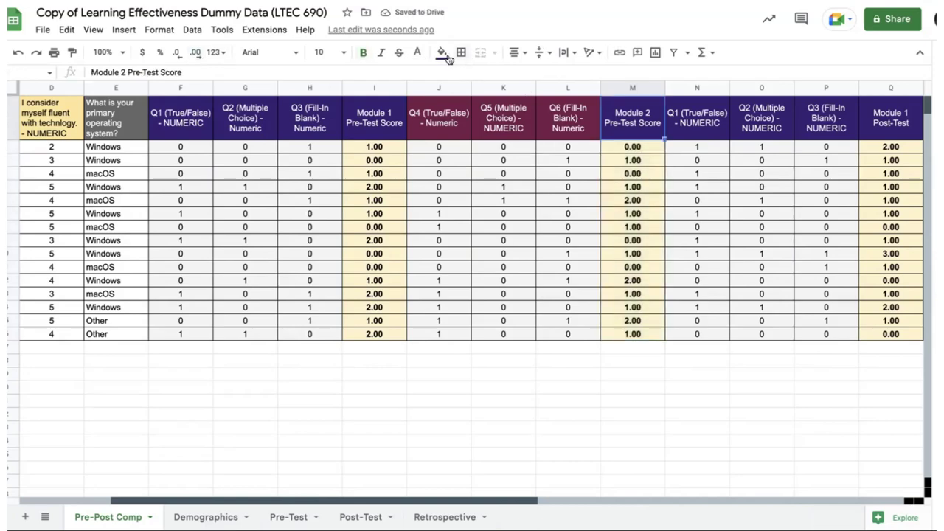
{"action": "left_click", "coordinate": [442, 53]}
{"action": "left_click", "coordinate": [574, 181]}
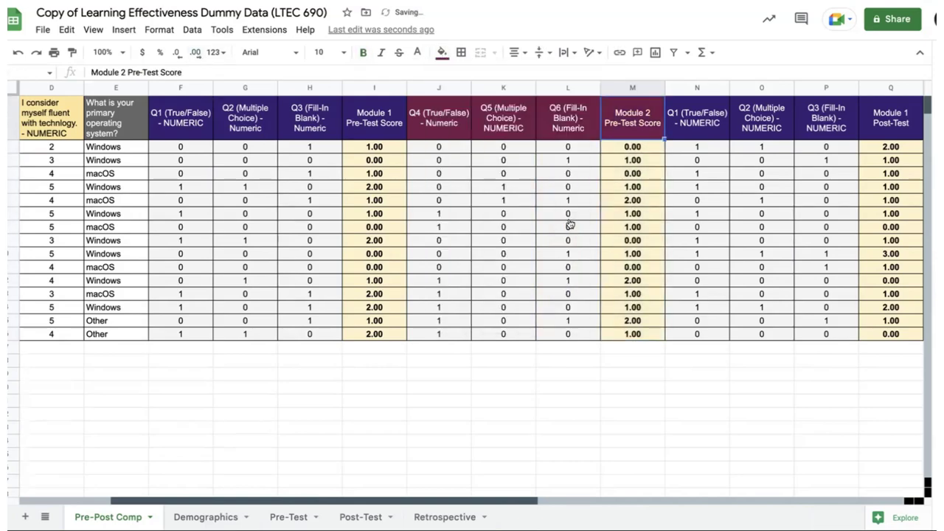
{"action": "left_click", "coordinate": [582, 216]}
Head the empty column after the post-test Q6 column "Module 2 Post-Test Score" in U1.
{"action": "scroll", "coordinate": [690, 253], "scroll_direction": "right", "scroll_amount": 7}
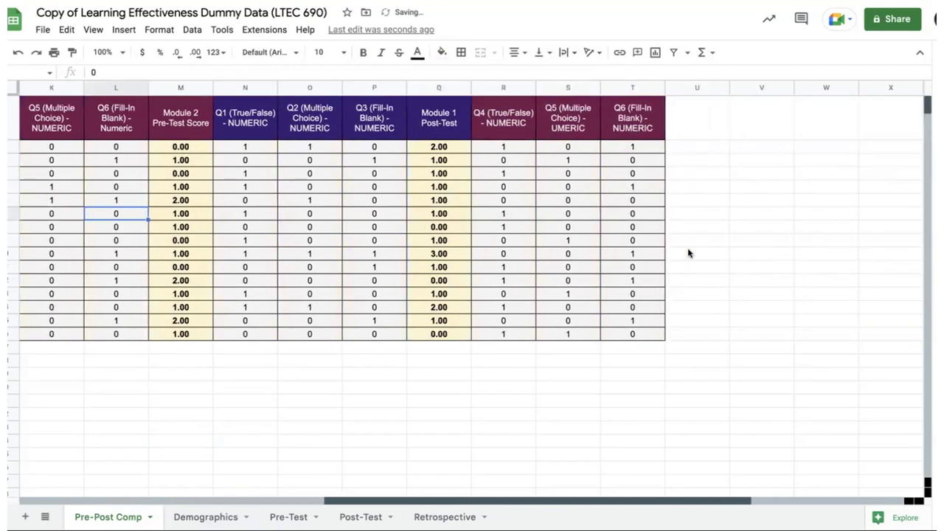
{"action": "left_click", "coordinate": [697, 122]}
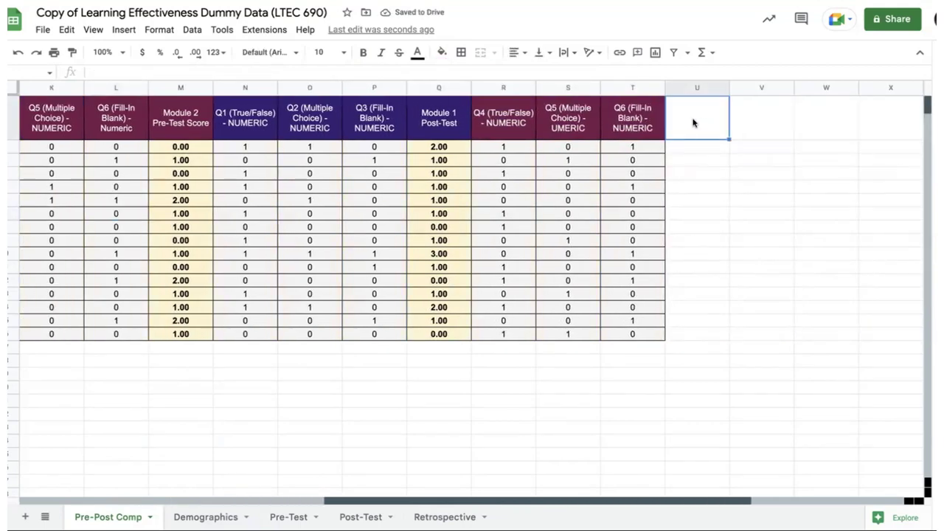
{"action": "type", "text": "Module 2 "}
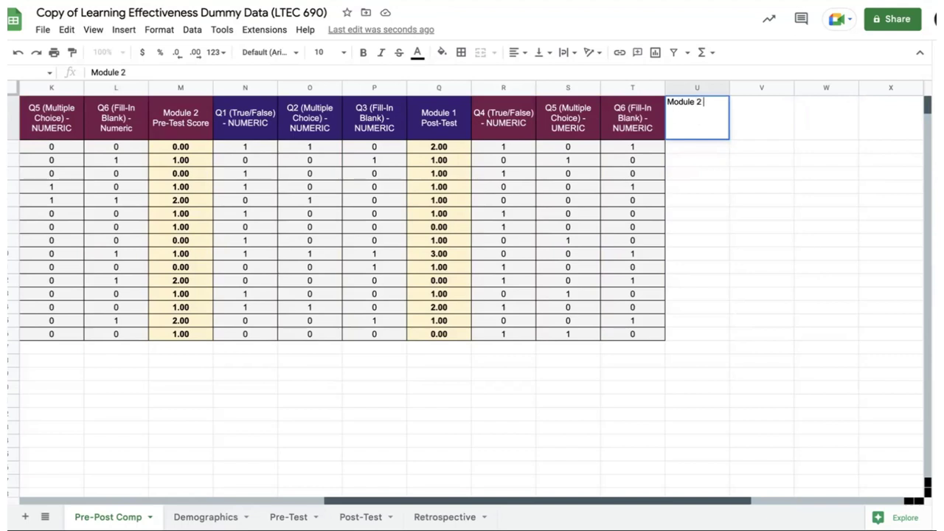
{"action": "type", "text": "Post-=Test"}
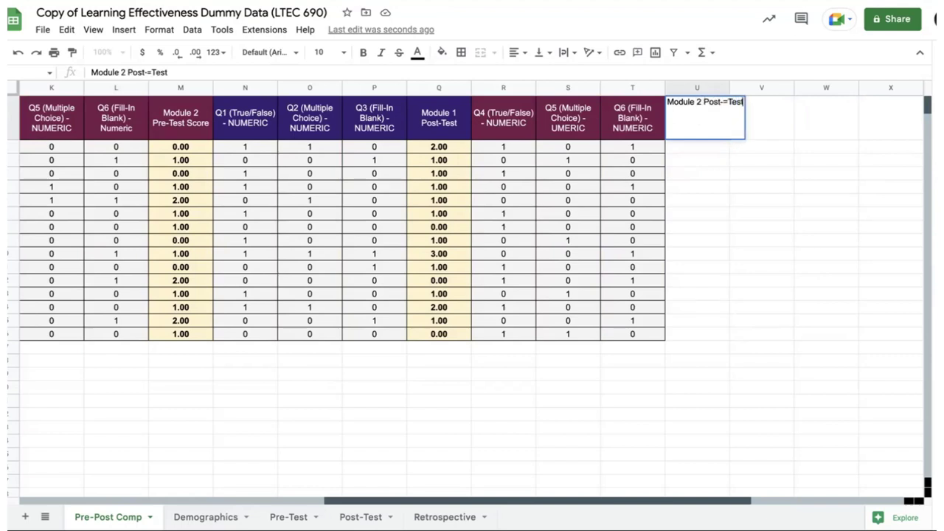
{"action": "key", "text": "BackSpace"}
{"action": "key", "text": "BackSpace"}
{"action": "key", "text": "BackSpace"}
{"action": "key", "text": "BackSpace"}
{"action": "key", "text": "BackSpace"}
{"action": "type", "text": "Test"}
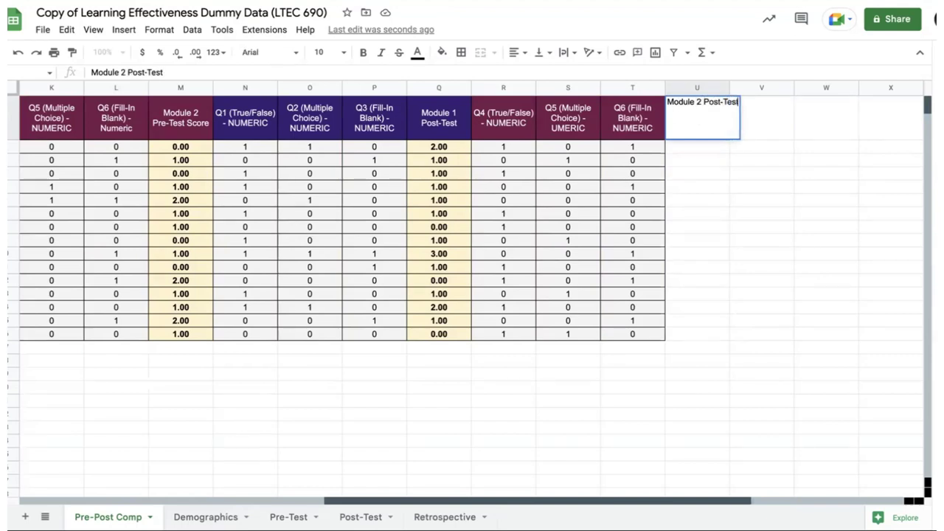
{"action": "type", "text": " Score"}
Wrap the text of the Module 2 Post-Test Score header in U1 and fill the cell with dark magenta 2.
{"action": "left_click", "coordinate": [701, 131]}
{"action": "left_click", "coordinate": [568, 52]}
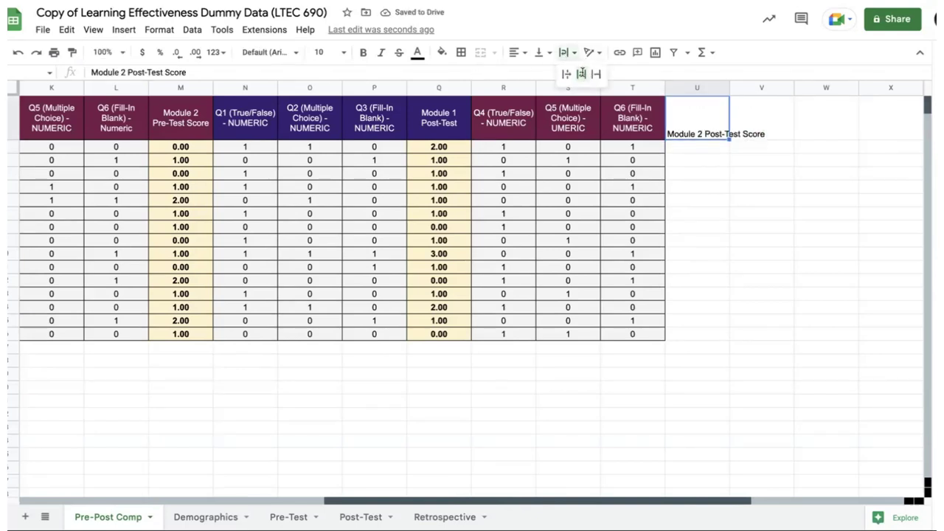
{"action": "left_click", "coordinate": [586, 75]}
{"action": "left_click", "coordinate": [441, 53]}
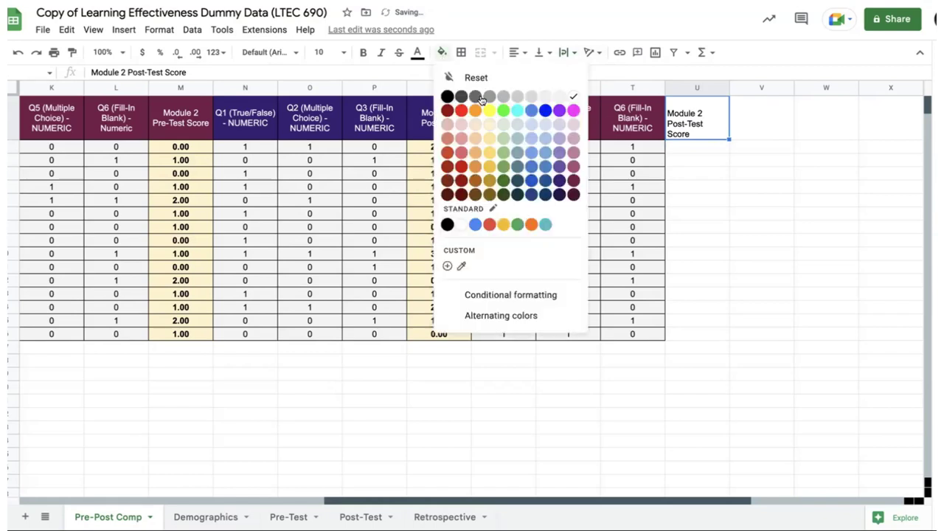
{"action": "left_click", "coordinate": [573, 180]}
Apply all borders to the range T1:U16.
{"action": "left_click", "coordinate": [644, 126]}
{"action": "left_click_drag", "start_coordinate": [643, 126], "coordinate": [710, 339]}
{"action": "left_click", "coordinate": [461, 53]}
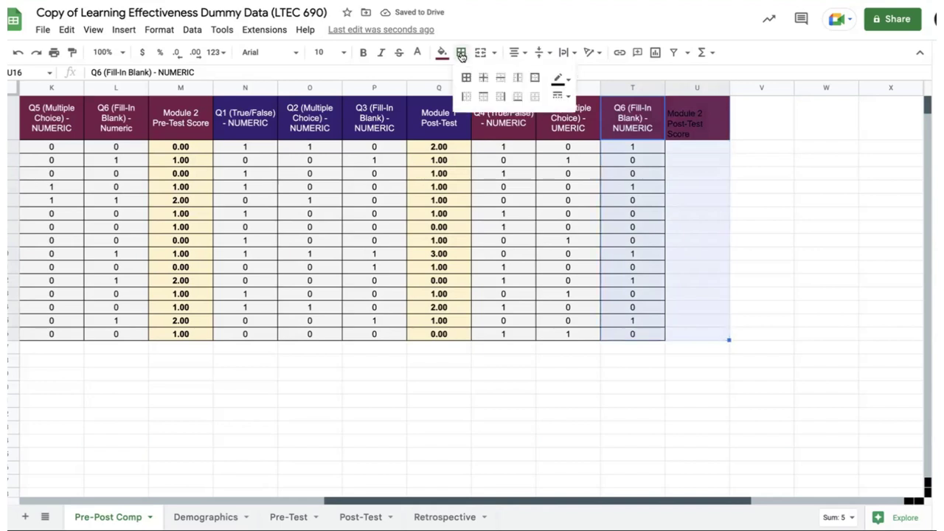
{"action": "left_click", "coordinate": [466, 77]}
Enter =SUM(R2:T2) in U2 for the Module 2 Post-Test Score and fill it down to U16.
{"action": "left_click", "coordinate": [693, 151]}
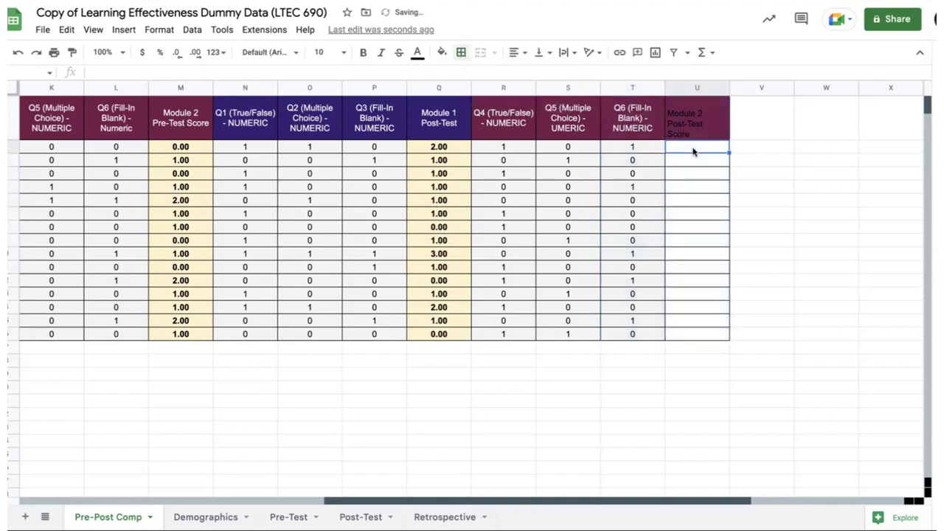
{"action": "type", "text": "=SUM("}
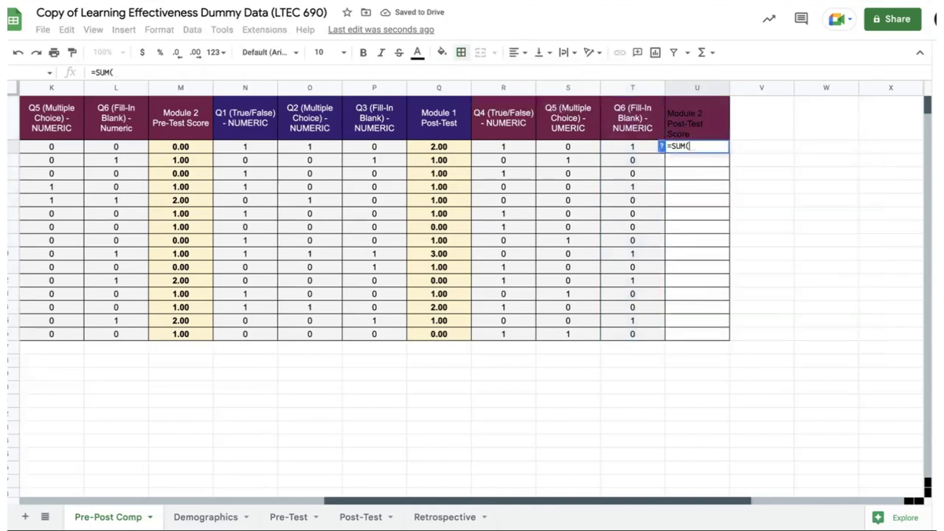
{"action": "left_click_drag", "start_coordinate": [528, 151], "coordinate": [624, 153]}
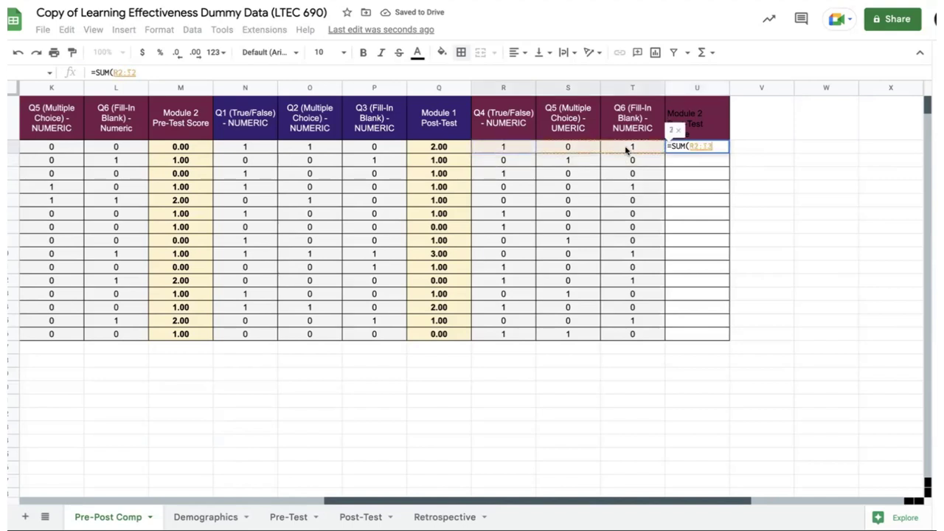
{"action": "key", "text": "Return"}
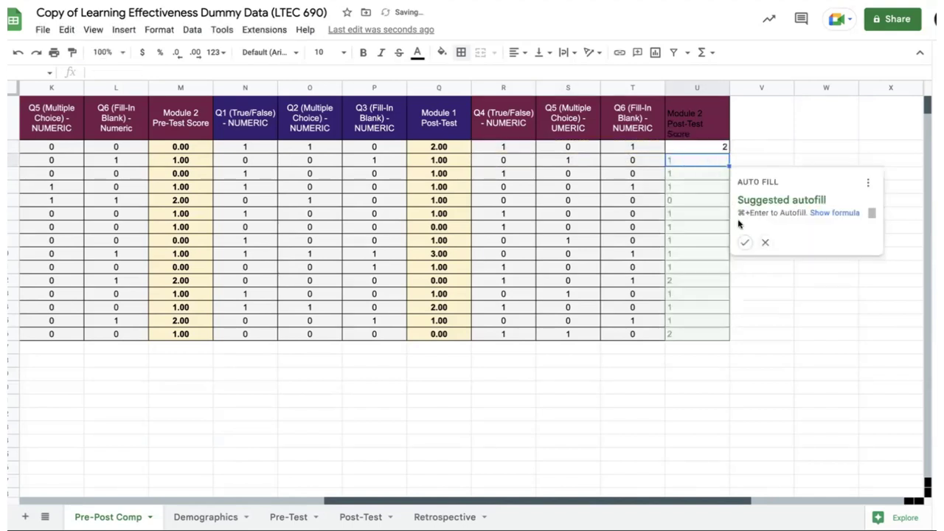
{"action": "left_click", "coordinate": [745, 242]}
Format the Module 2 Post-Test scores in U2:U16 as bold and centered, with light yellow 3 fill and two decimal places.
{"action": "left_click_drag", "start_coordinate": [699, 151], "coordinate": [701, 334]}
{"action": "left_click", "coordinate": [442, 53]}
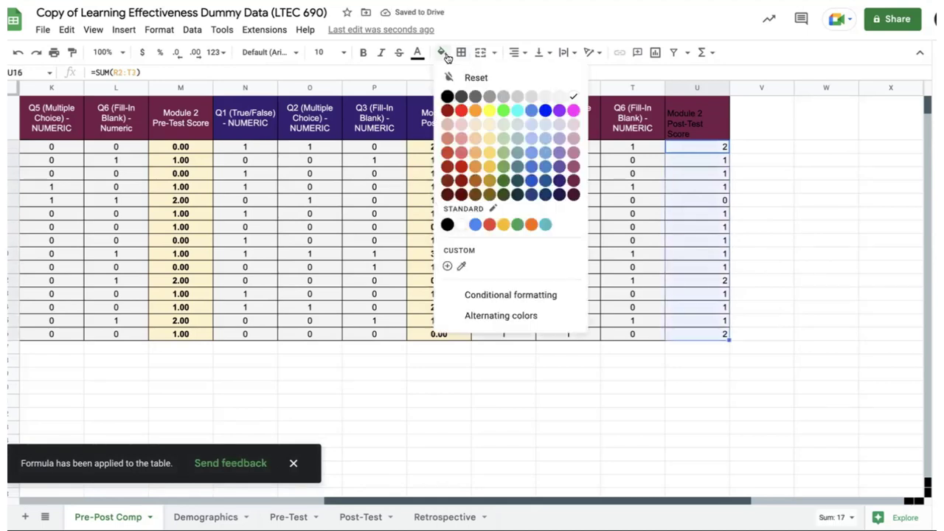
{"action": "left_click", "coordinate": [491, 122]}
{"action": "left_click", "coordinate": [364, 52]}
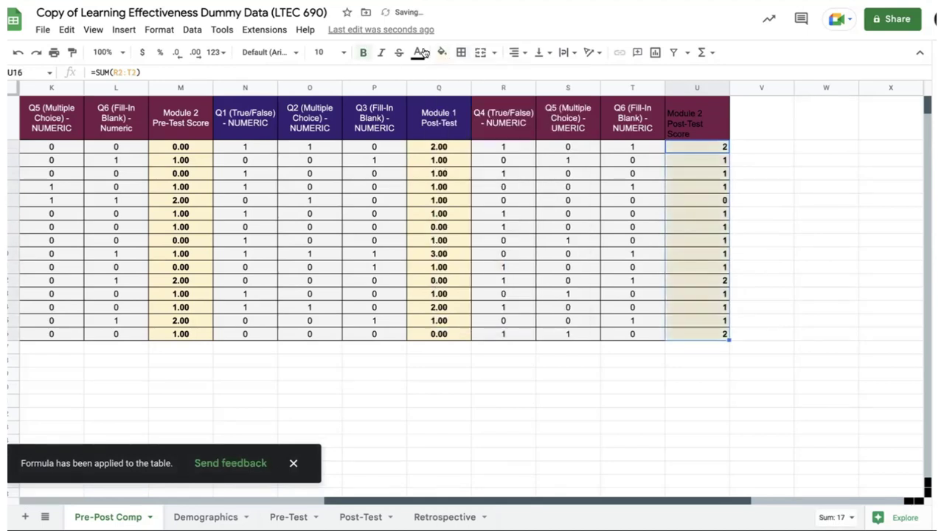
{"action": "left_click", "coordinate": [518, 53]}
{"action": "left_click", "coordinate": [531, 77]}
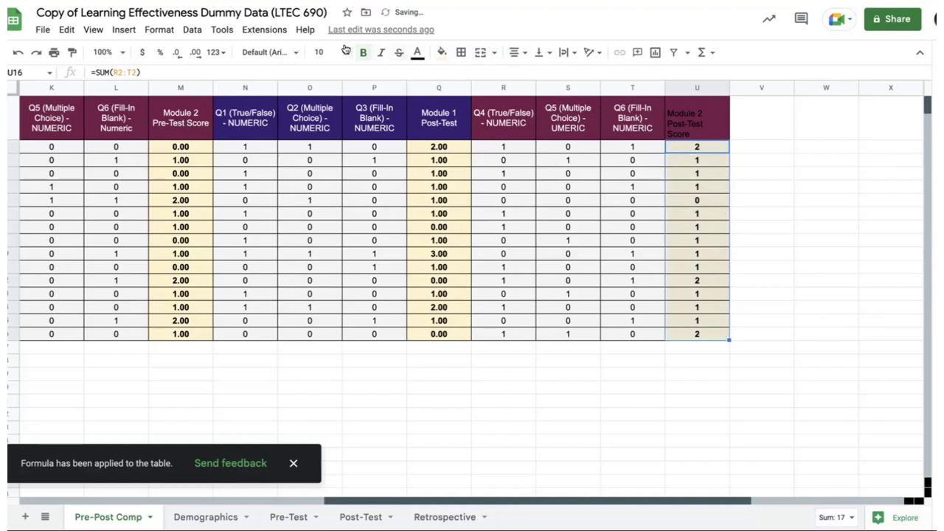
{"action": "left_click", "coordinate": [195, 52]}
{"action": "left_click", "coordinate": [196, 52]}
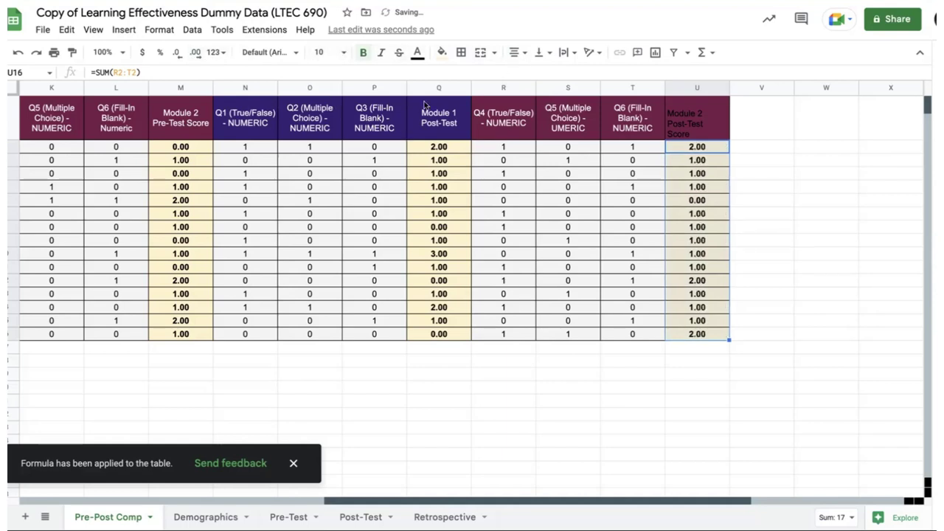
Center the Module 2 Post-Test Score header in U1 horizontally and vertically and make its text white.
{"action": "left_click", "coordinate": [684, 110]}
{"action": "left_click", "coordinate": [518, 52]}
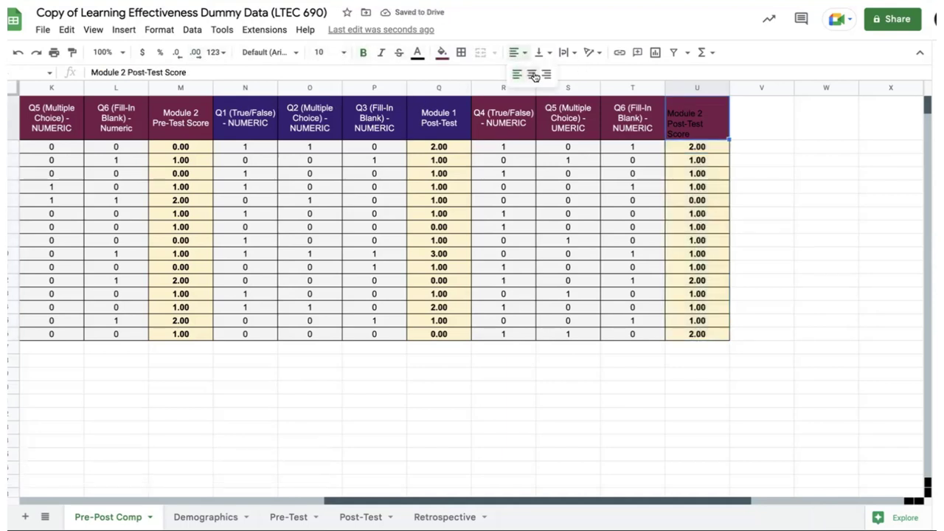
{"action": "left_click", "coordinate": [531, 75]}
{"action": "left_click", "coordinate": [541, 52]}
{"action": "left_click", "coordinate": [555, 74]}
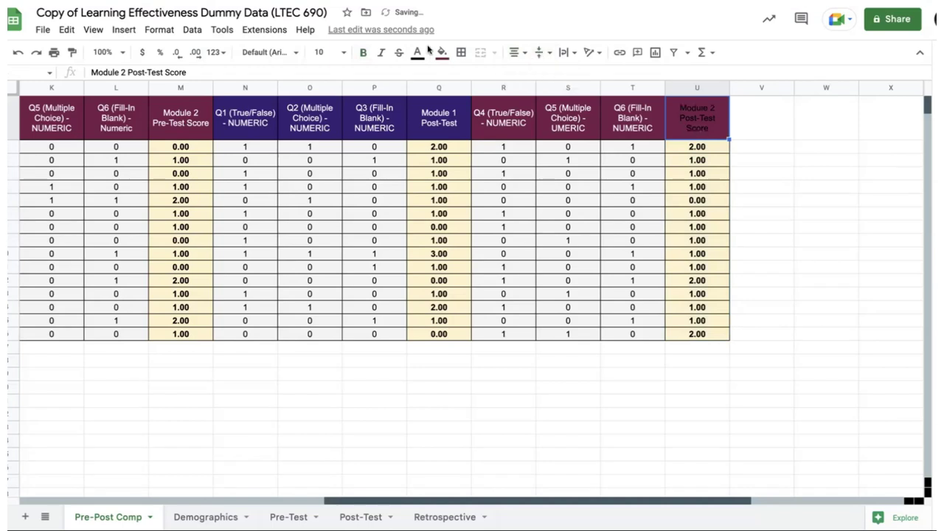
{"action": "left_click", "coordinate": [417, 52]}
{"action": "left_click", "coordinate": [549, 111]}
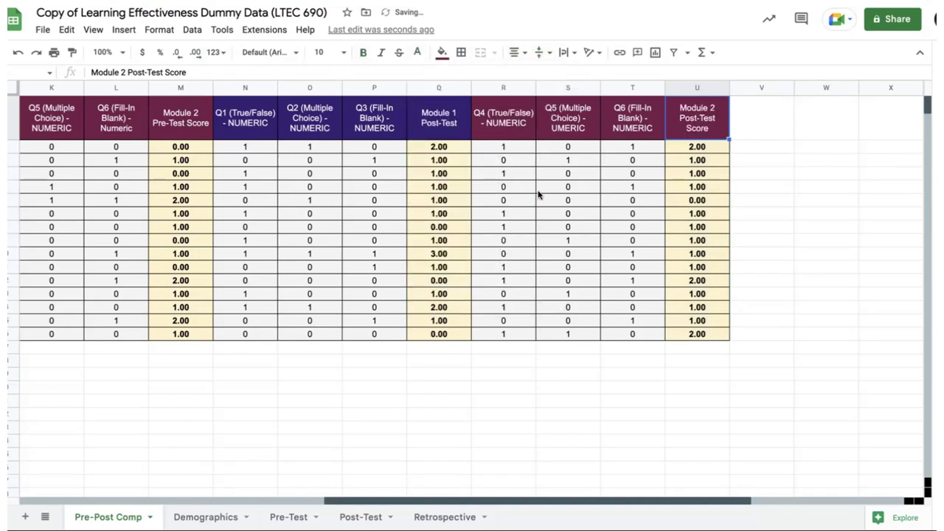
{"action": "left_click", "coordinate": [537, 194]}
Average the Module 1 Pre-Test scores in I17 with =AVERAGE(I2:I16).
{"action": "scroll", "coordinate": [282, 231], "scroll_direction": "left", "scroll_amount": 10}
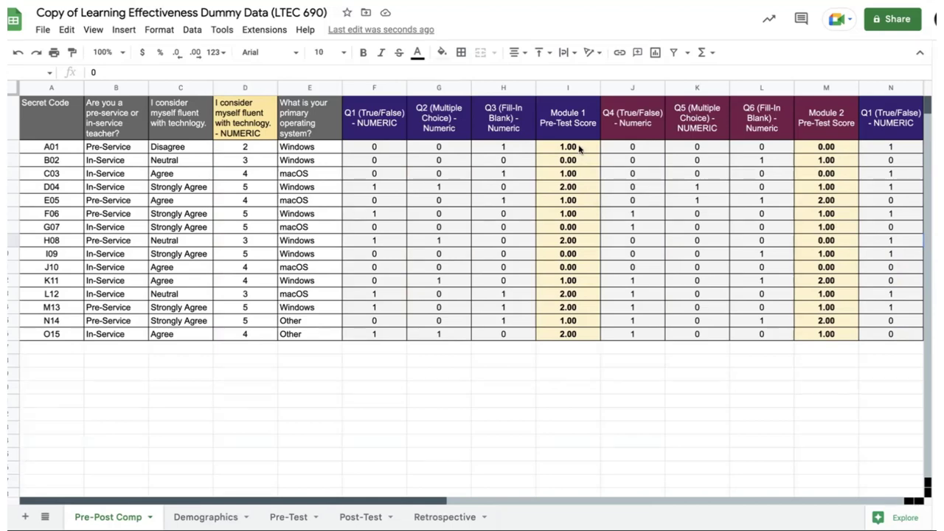
{"action": "left_click_drag", "start_coordinate": [579, 148], "coordinate": [578, 336]}
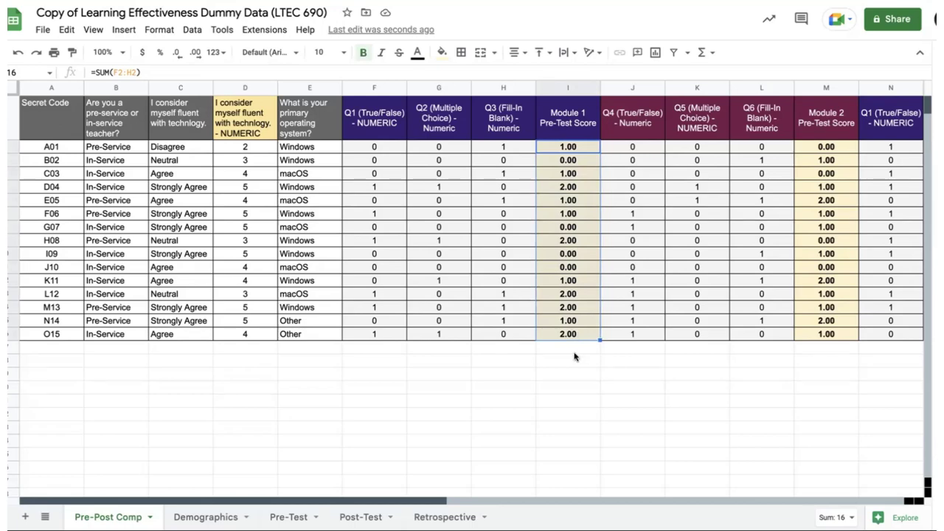
{"action": "left_click", "coordinate": [567, 352]}
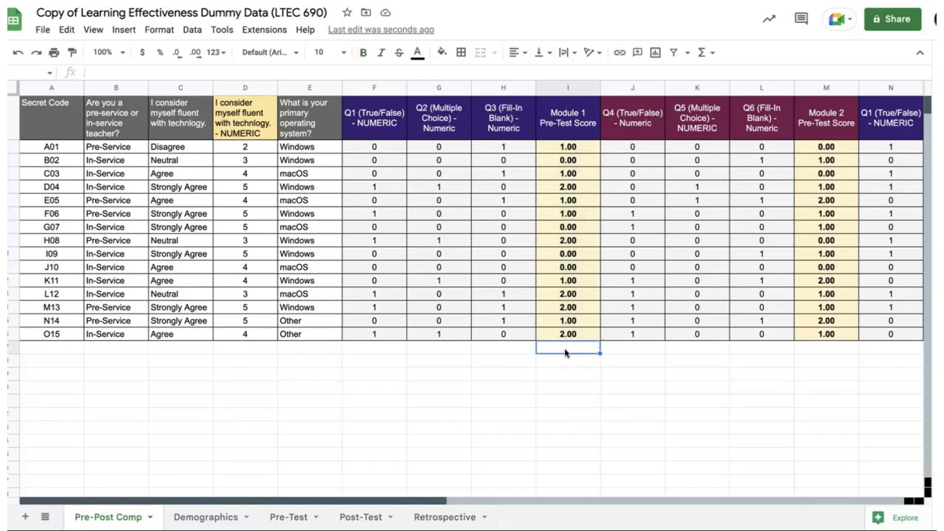
{"action": "type", "text": "="}
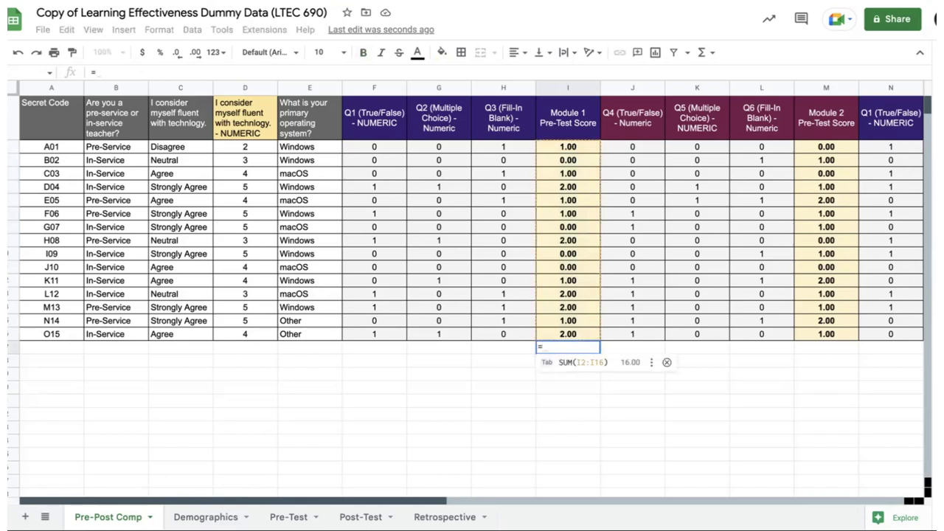
{"action": "type", "text": "AV"}
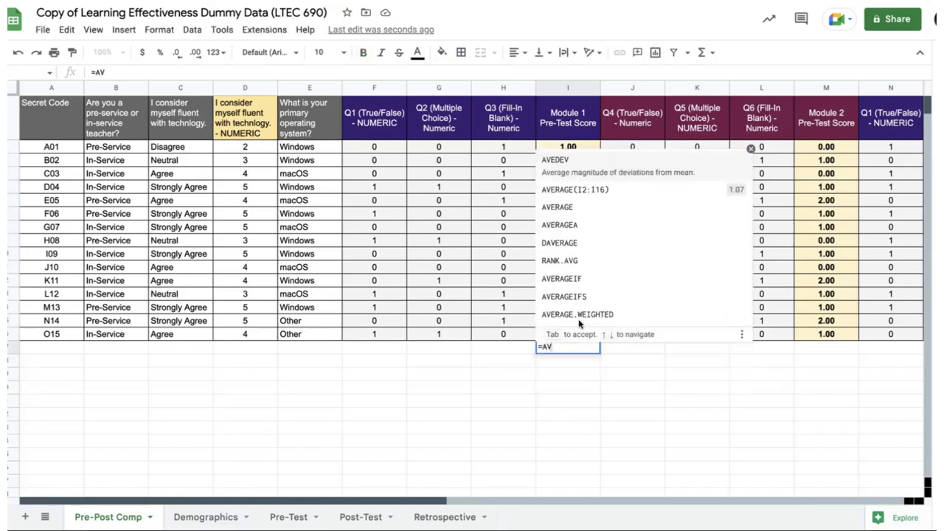
{"action": "left_click", "coordinate": [584, 179]}
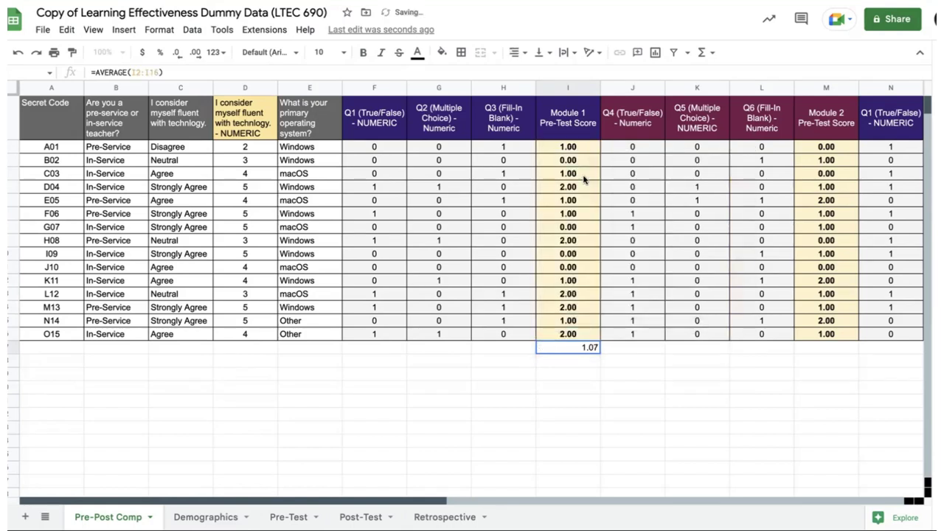
Delete the average formula from cell I17 below the Module 1 Pre-Test scores.
{"action": "left_click", "coordinate": [565, 388]}
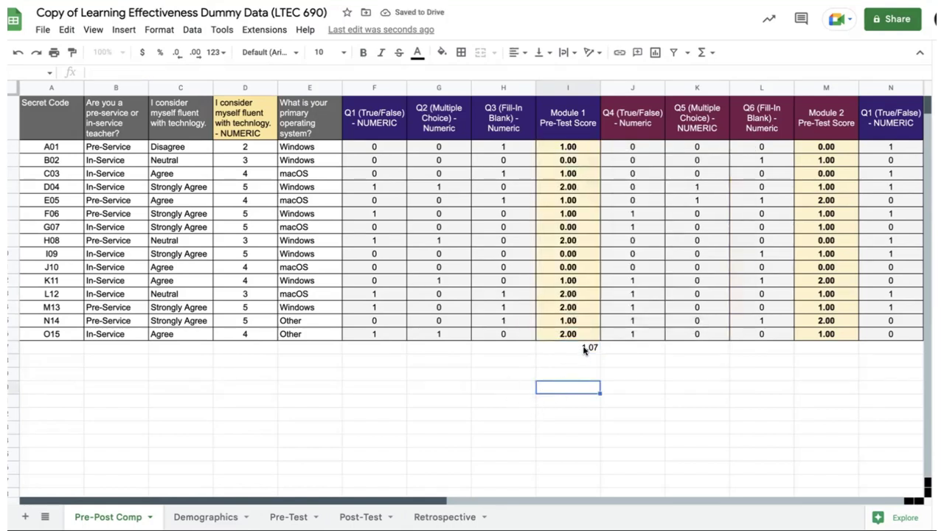
{"action": "left_click", "coordinate": [586, 352]}
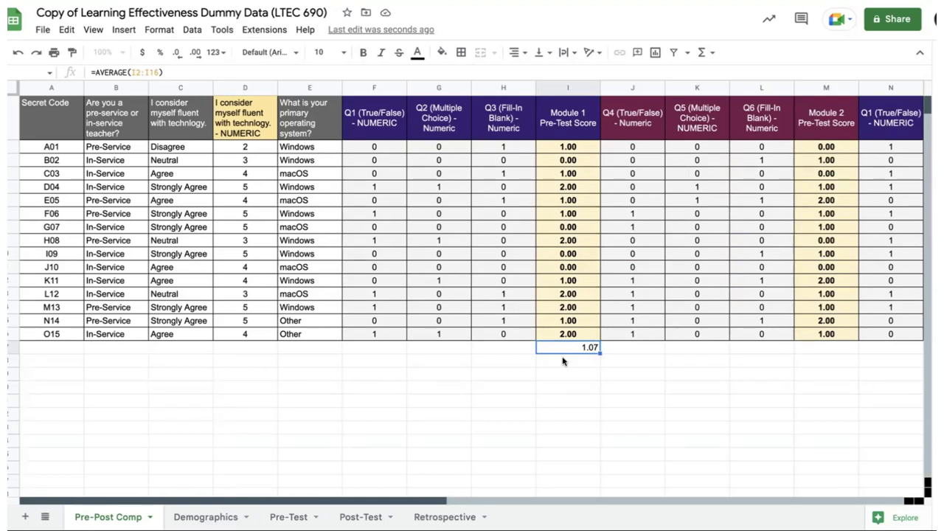
{"action": "key", "text": "Delete"}
{"action": "left_click", "coordinate": [487, 379]}
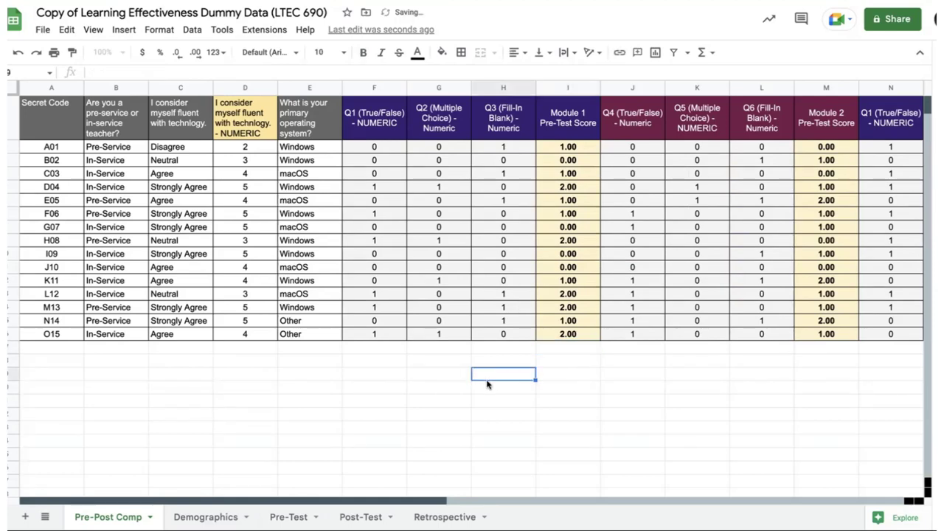
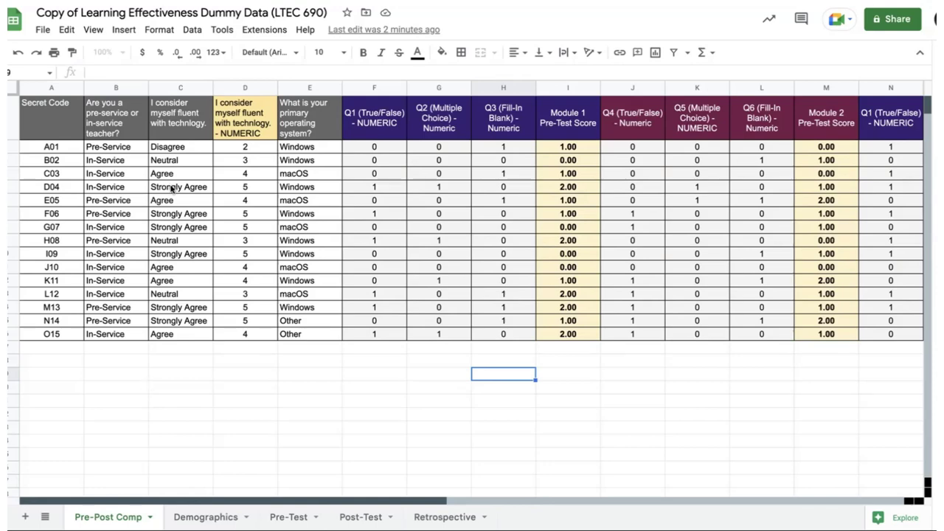
Create a pivot table on a new sheet from the range A1:U16 of the Pre-Post Comp sheet.
{"action": "left_click", "coordinate": [140, 159]}
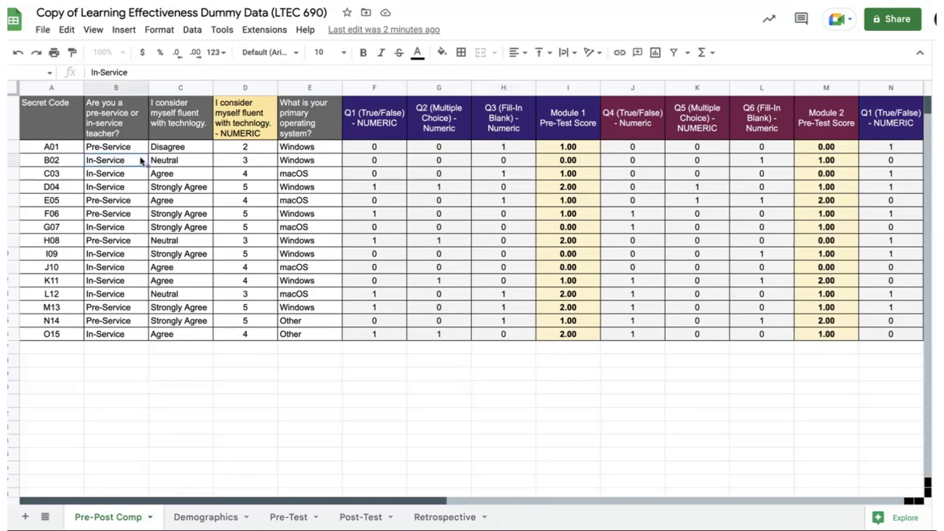
{"action": "left_click", "coordinate": [54, 114]}
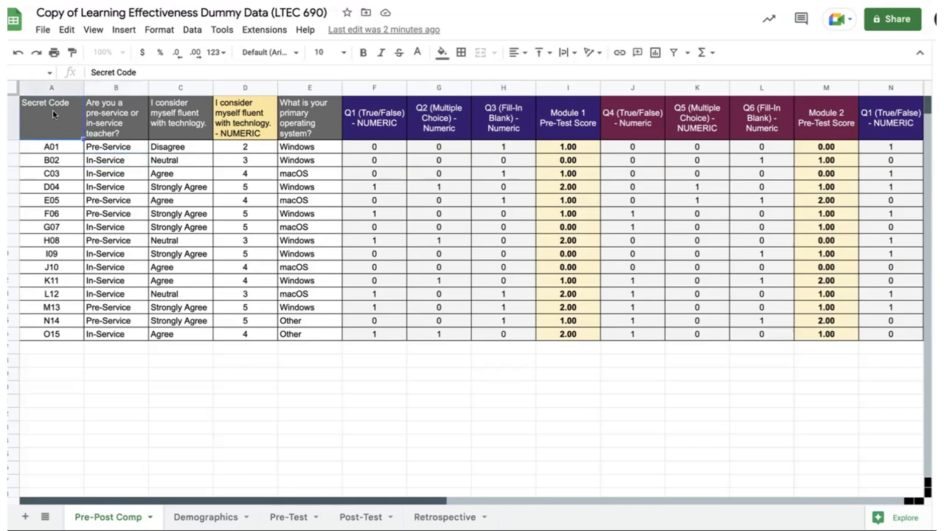
{"action": "left_click_drag", "start_coordinate": [54, 114], "coordinate": [523, 336]}
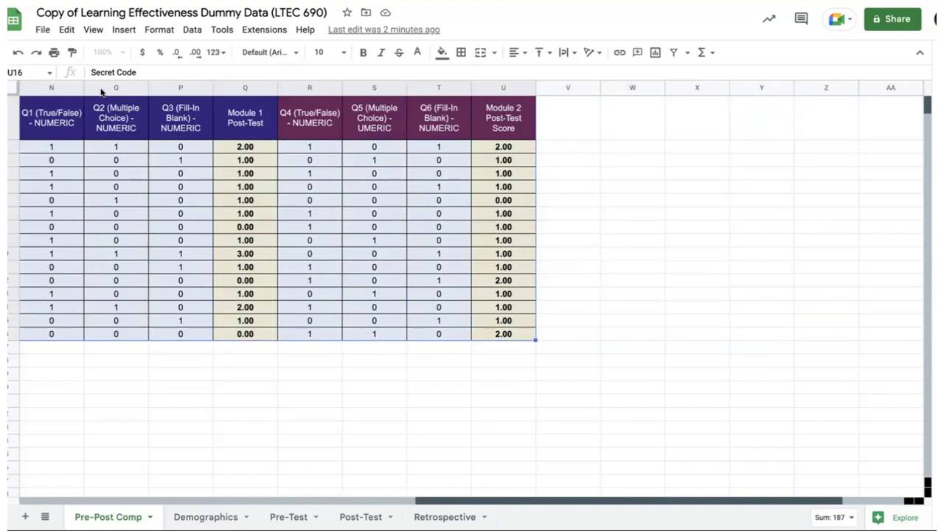
{"action": "left_click", "coordinate": [93, 30]}
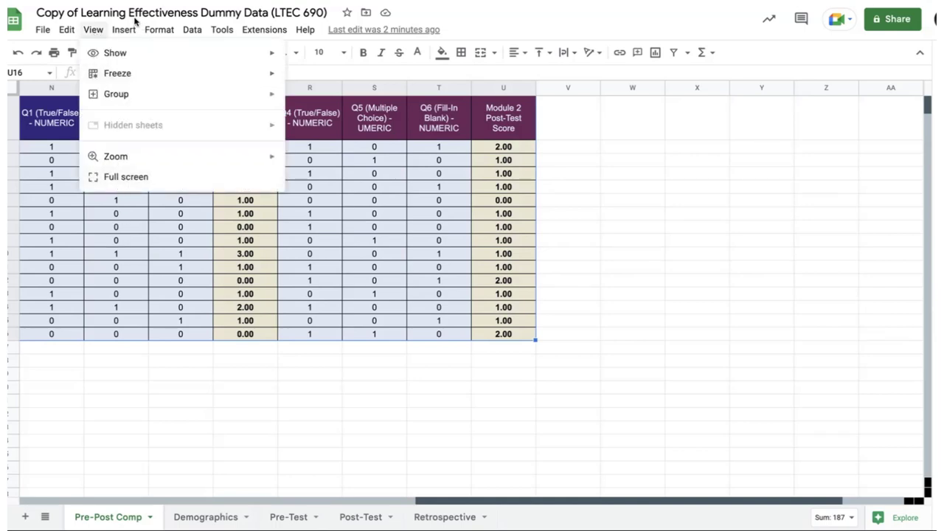
{"action": "mouse_move", "coordinate": [127, 31]}
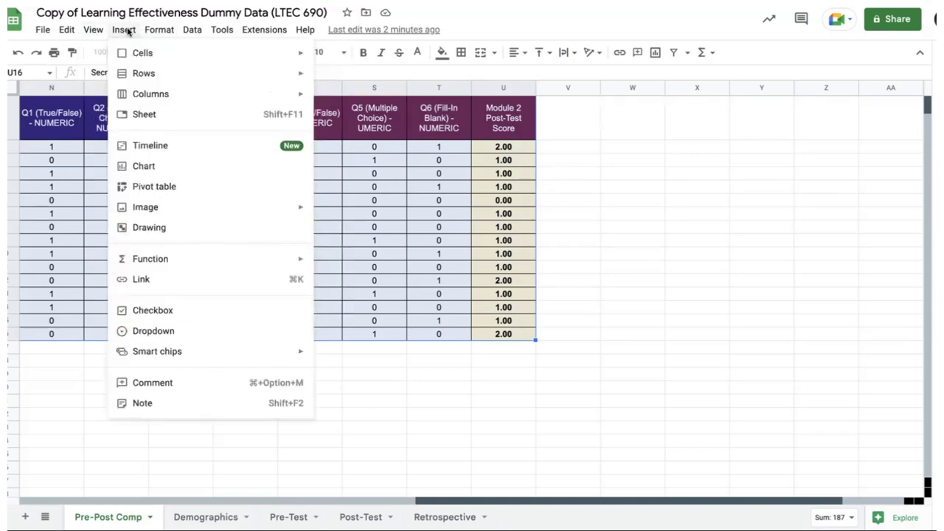
{"action": "left_click", "coordinate": [163, 188]}
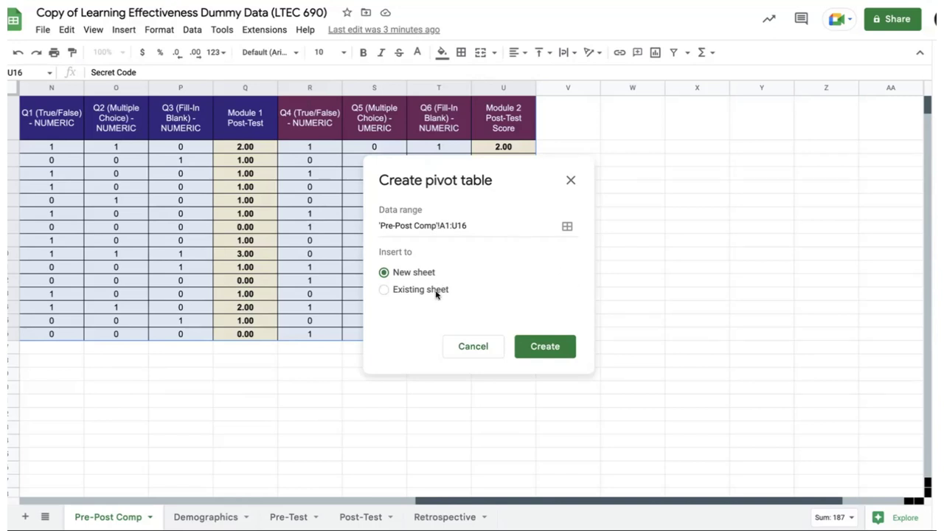
{"action": "left_click", "coordinate": [546, 347]}
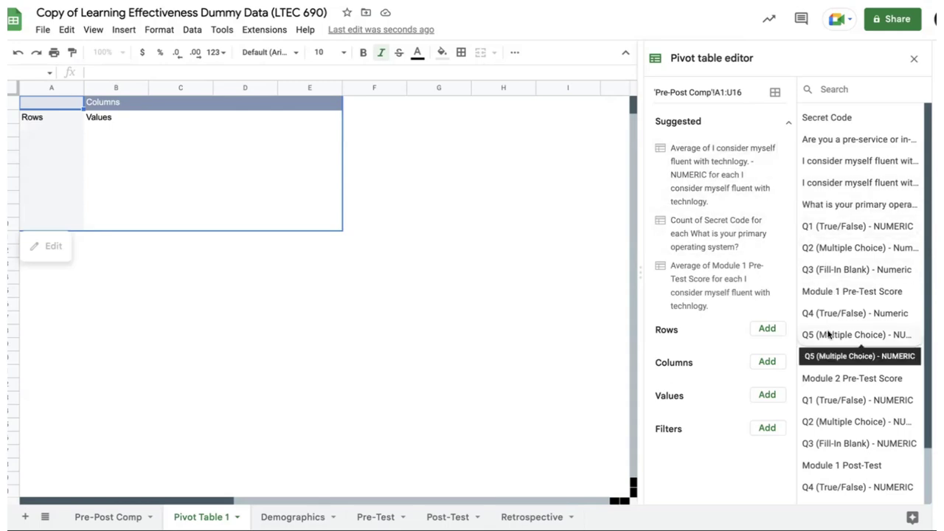
Add Module 1 Pre-Test Score to the pivot table's values and summarize it by AVERAGE.
{"action": "scroll", "coordinate": [828, 332], "scroll_direction": "down", "scroll_amount": 1}
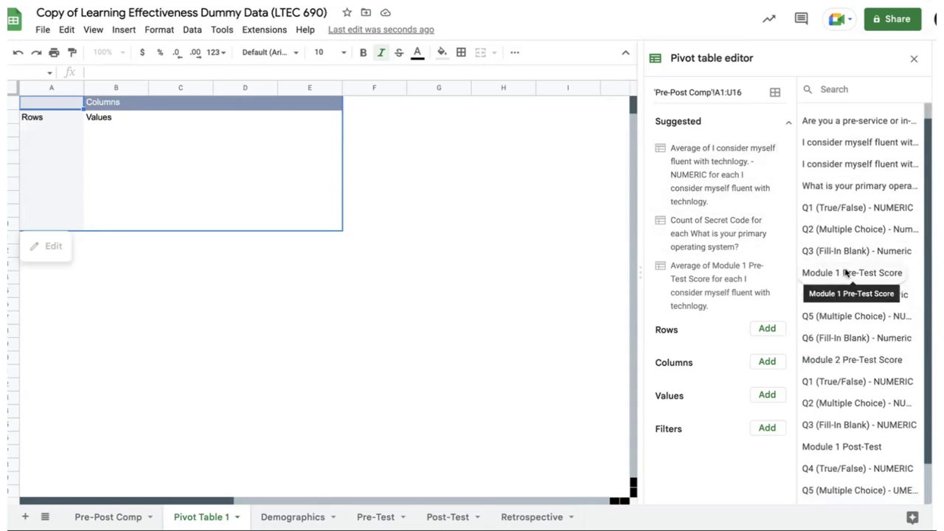
{"action": "left_click", "coordinate": [787, 123]}
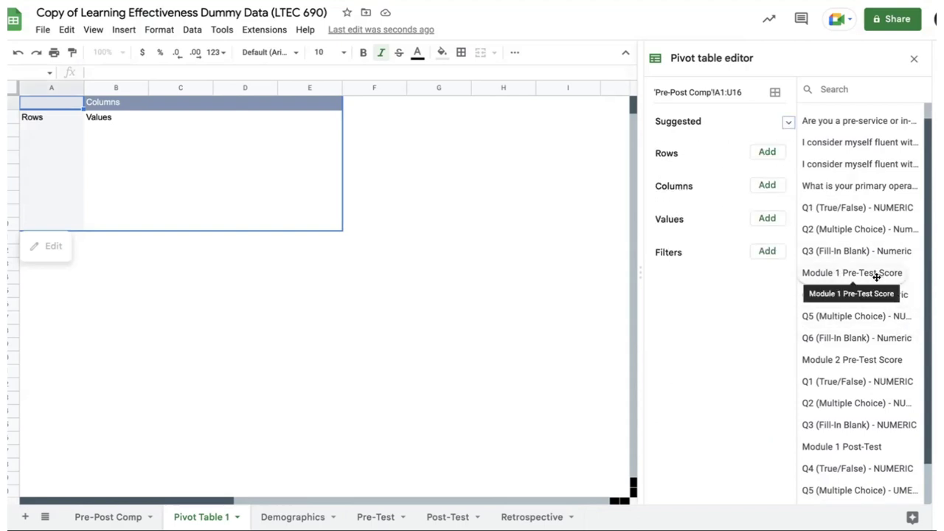
{"action": "left_click", "coordinate": [767, 220]}
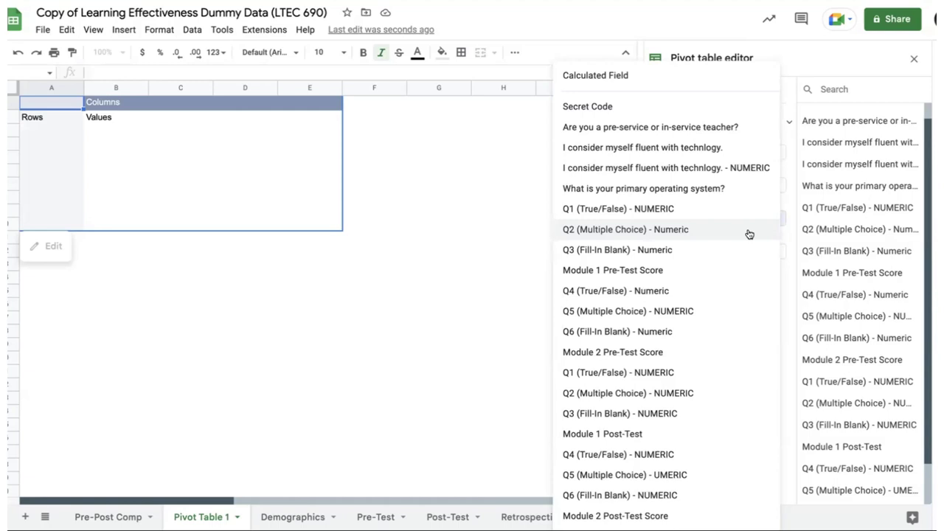
{"action": "left_click", "coordinate": [718, 273]}
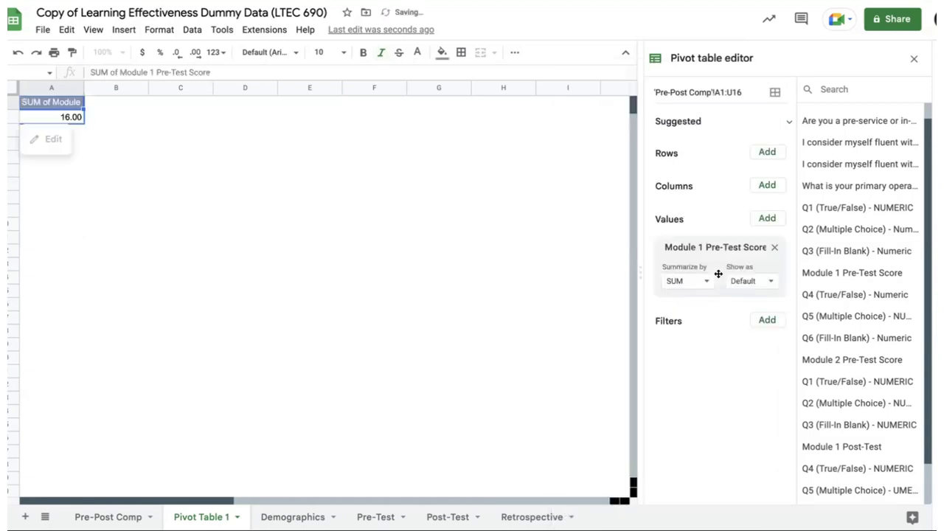
{"action": "left_click", "coordinate": [486, 292]}
{"action": "left_click", "coordinate": [72, 119]}
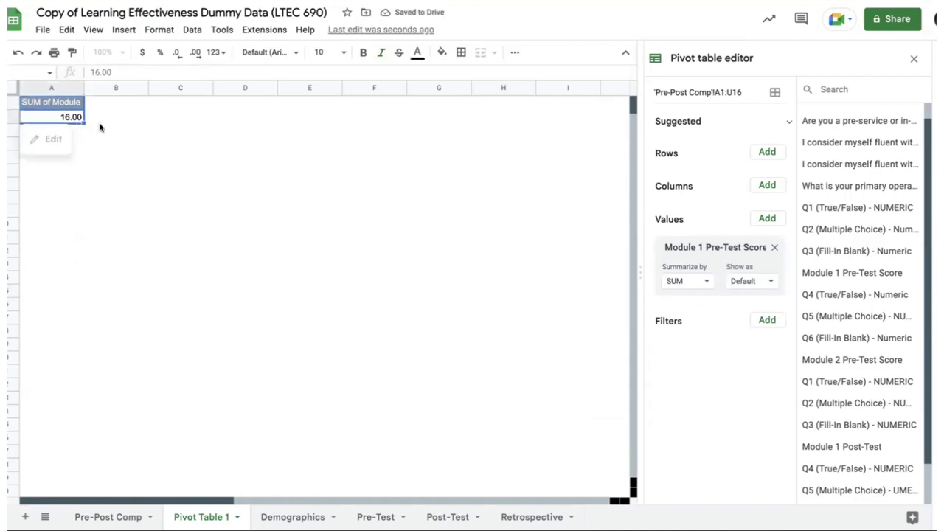
{"action": "left_click", "coordinate": [706, 284]}
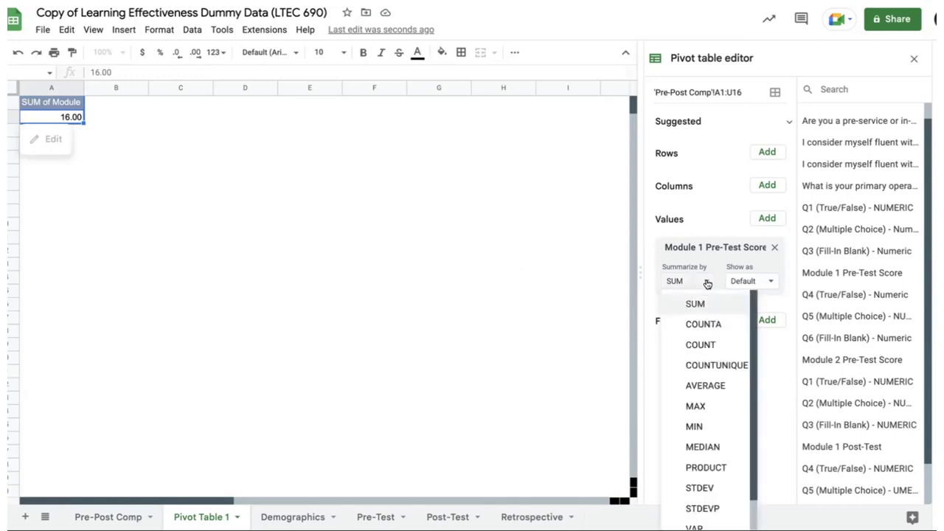
{"action": "left_click", "coordinate": [709, 390]}
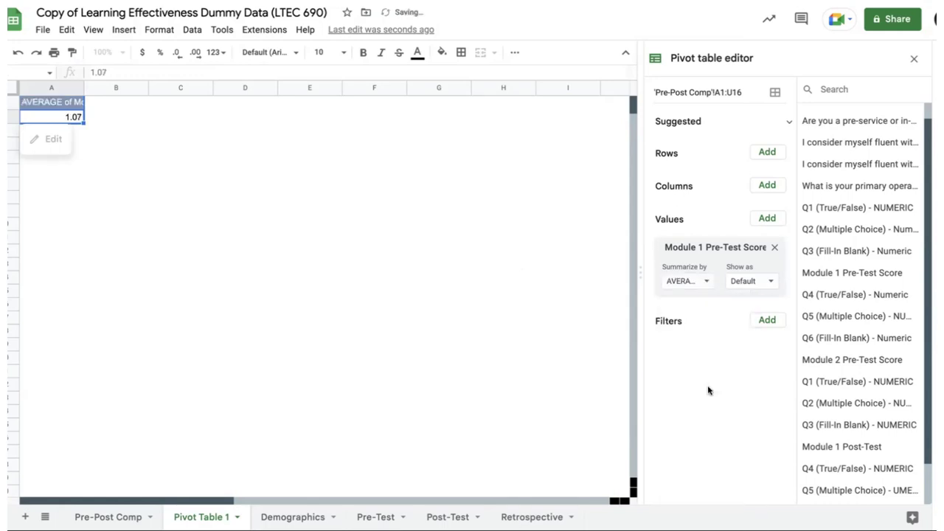
Widen column A of the pivot table sheet to roughly twice its width so more of its header fits.
{"action": "left_click", "coordinate": [441, 286]}
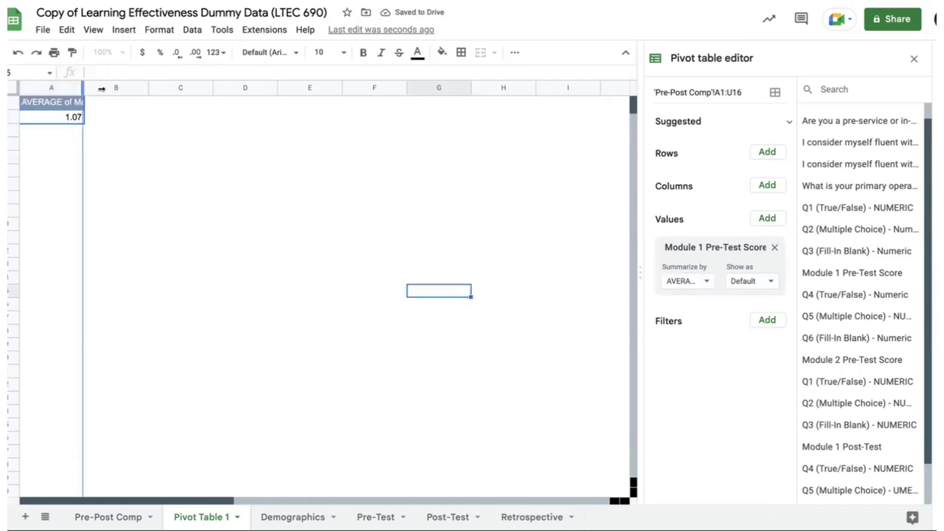
{"action": "left_click_drag", "start_coordinate": [101, 89], "coordinate": [112, 88]}
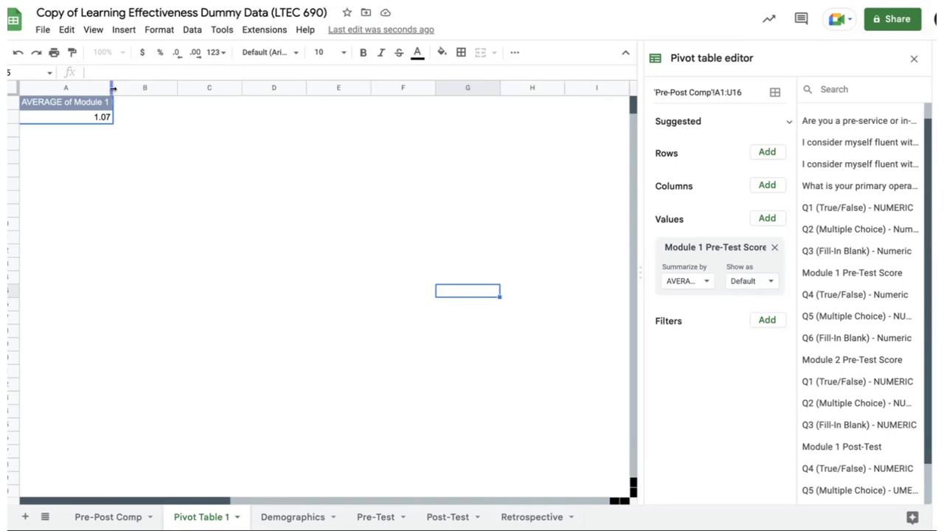
{"action": "left_click_drag", "start_coordinate": [113, 88], "coordinate": [154, 90]}
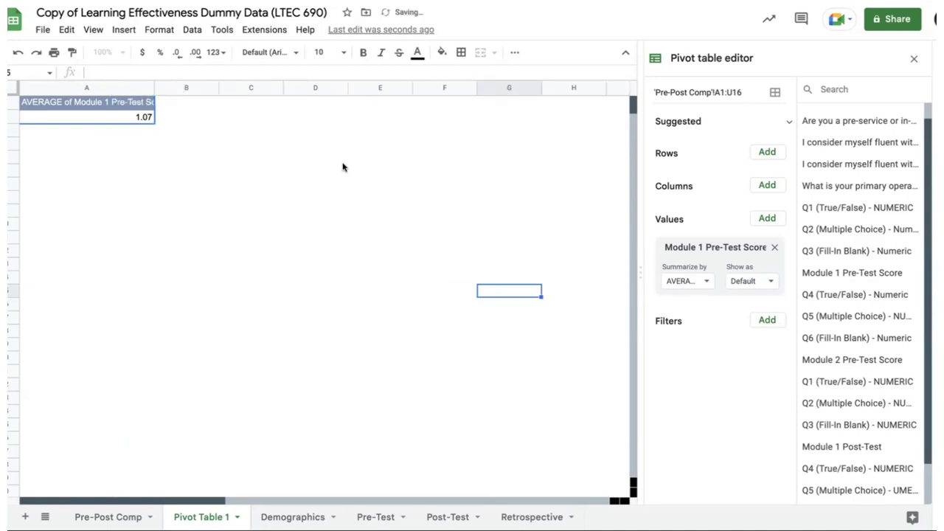
Add Module 1 Pre-Test Score as a second pivot table value, summarized by STDEV.
{"action": "left_click", "coordinate": [767, 219]}
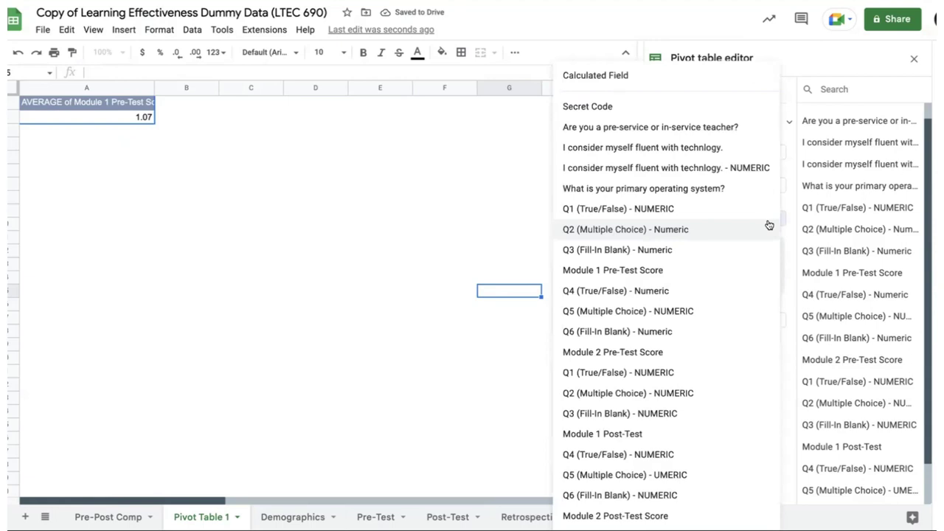
{"action": "left_click", "coordinate": [712, 273]}
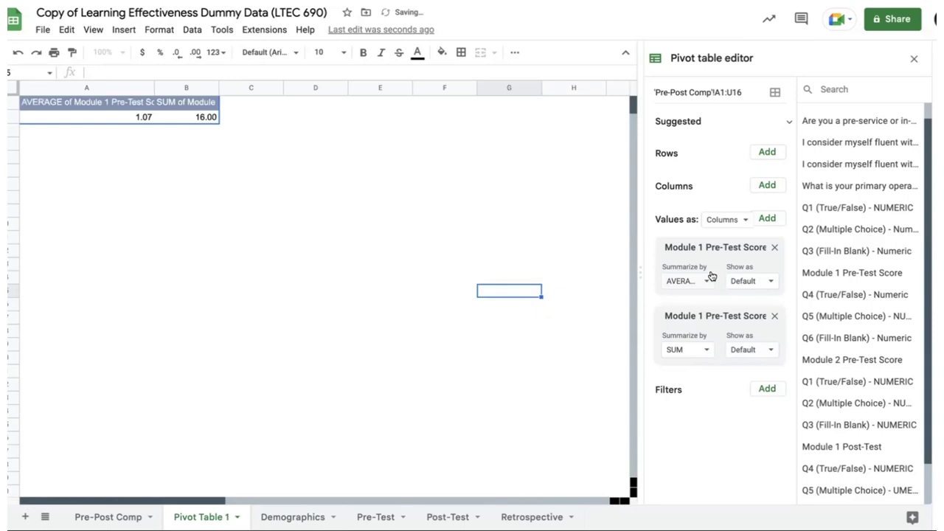
{"action": "left_click", "coordinate": [706, 351]}
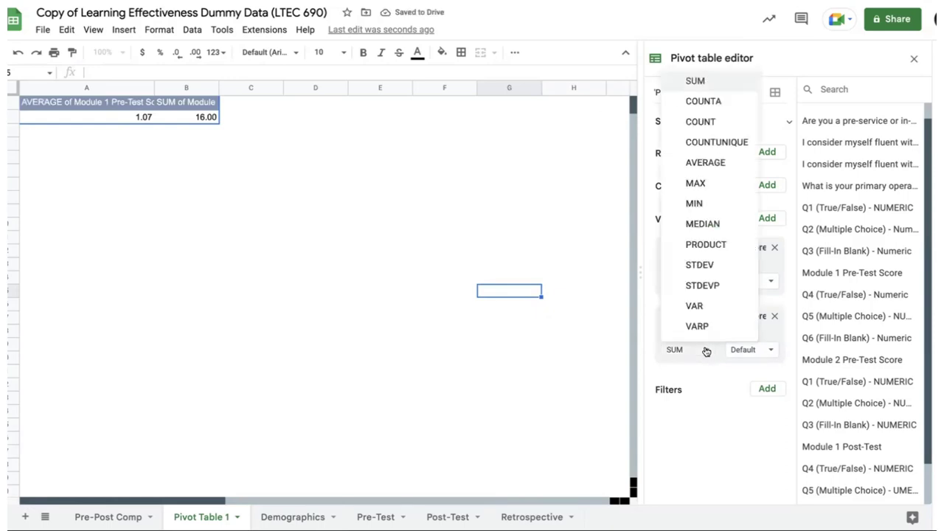
{"action": "left_click", "coordinate": [699, 265]}
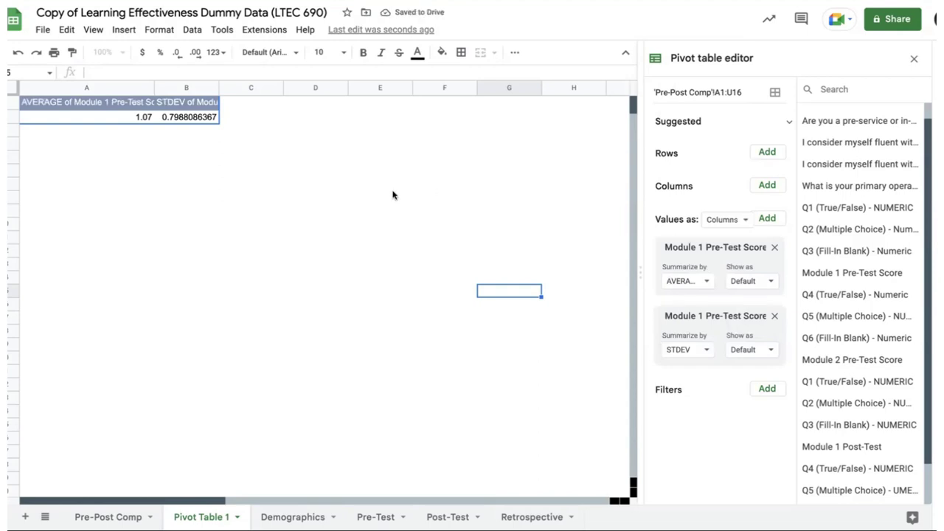
Add Module 1 Pre-Test Score as a third pivot table value, summarized by MIN.
{"action": "left_click", "coordinate": [767, 219]}
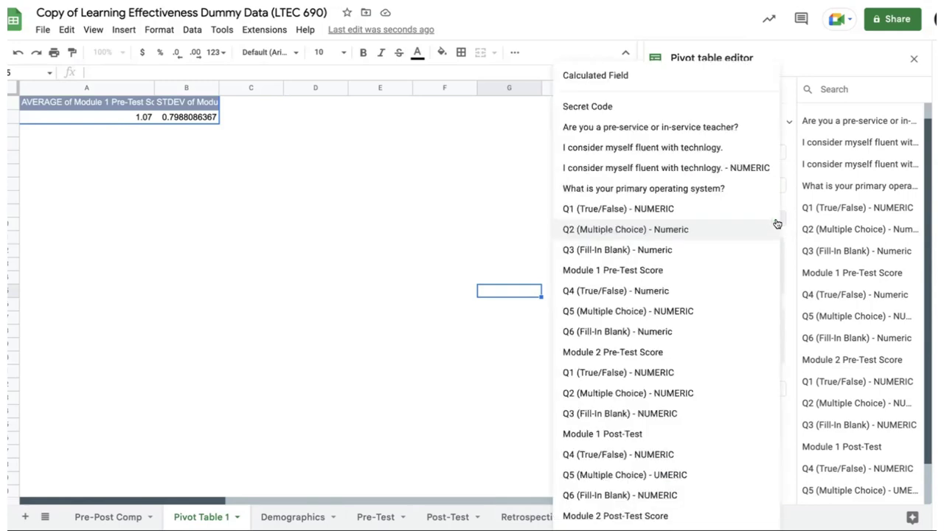
{"action": "left_click", "coordinate": [712, 273]}
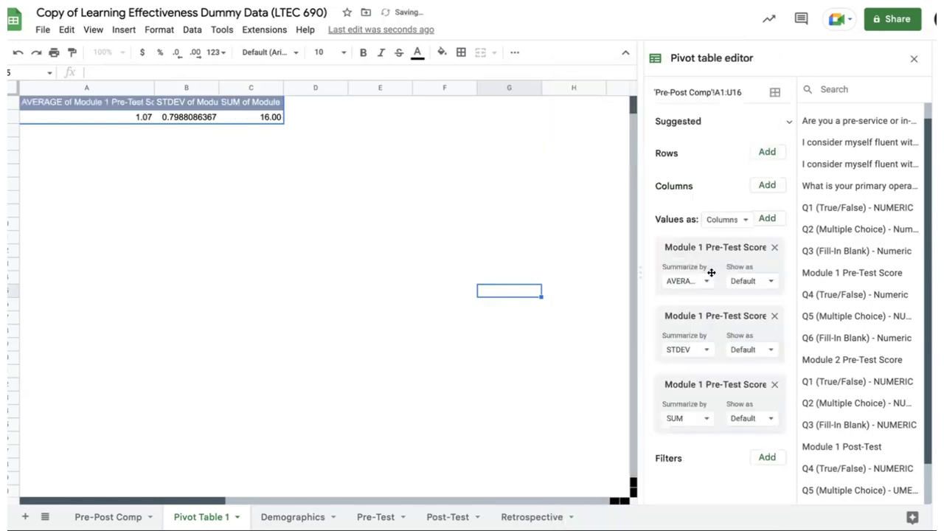
{"action": "left_click", "coordinate": [702, 419]}
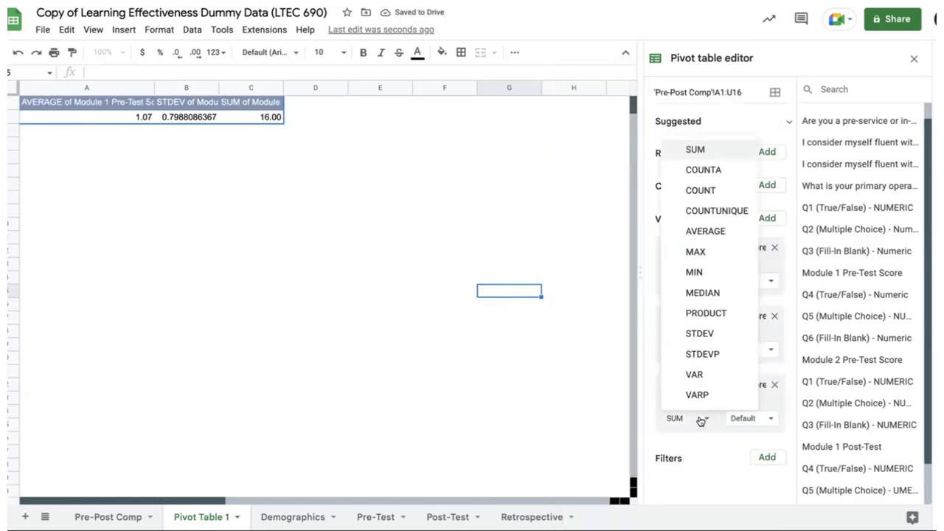
{"action": "left_click", "coordinate": [696, 272]}
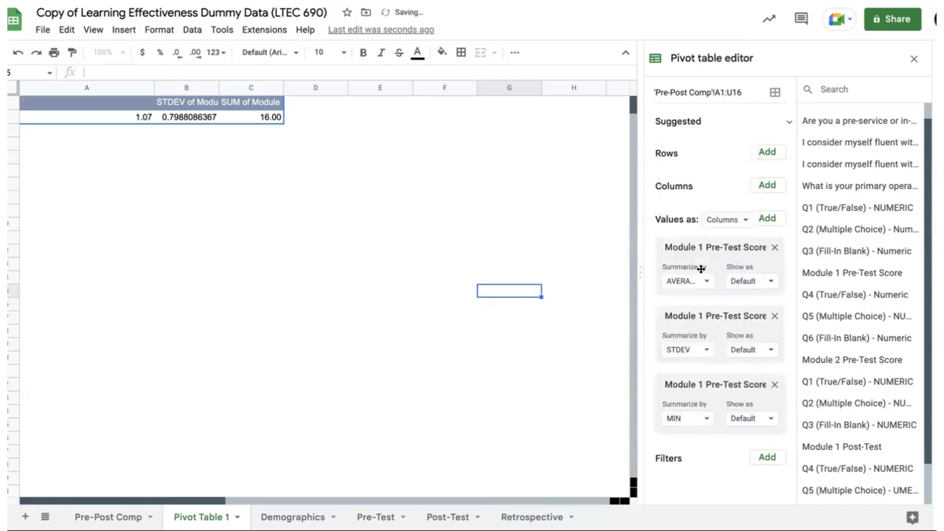
Add Module 1 Pre-Test Score as a fourth pivot table value, summarized by MAX.
{"action": "left_click", "coordinate": [767, 220]}
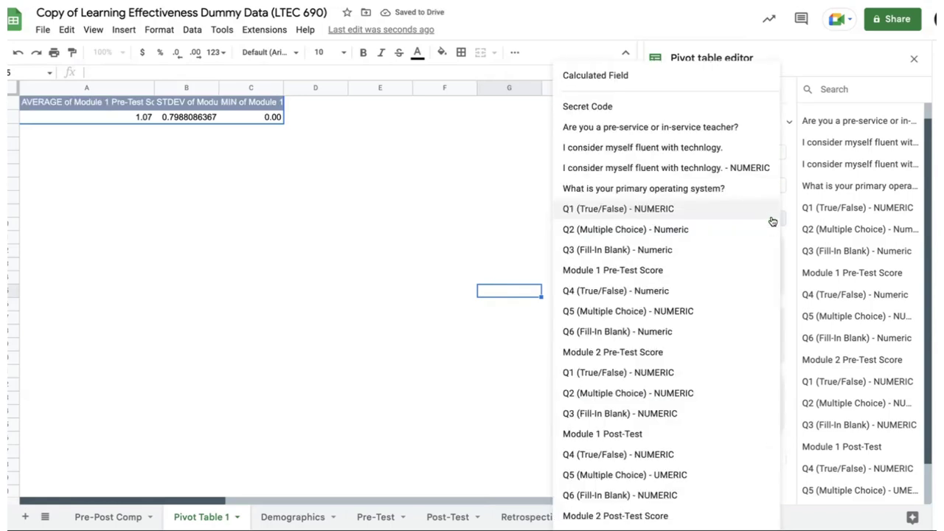
{"action": "left_click", "coordinate": [702, 272]}
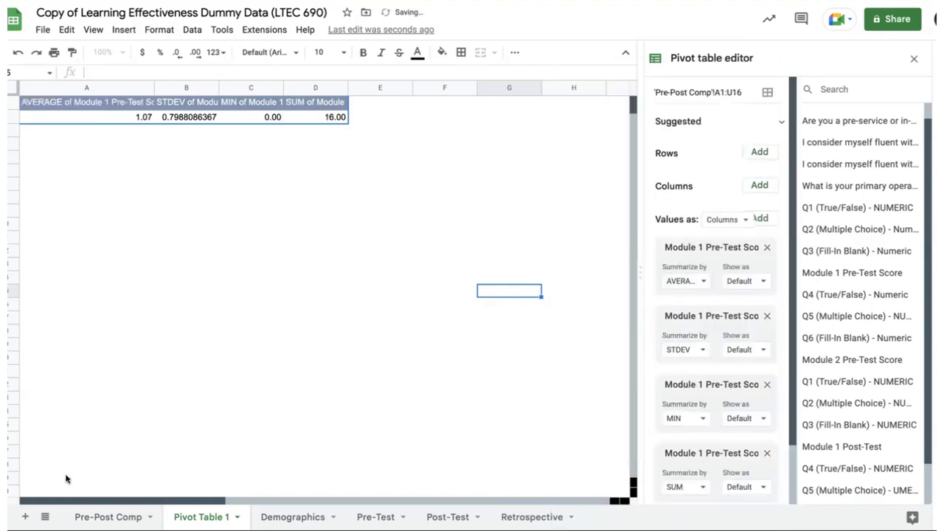
{"action": "left_click", "coordinate": [702, 486]}
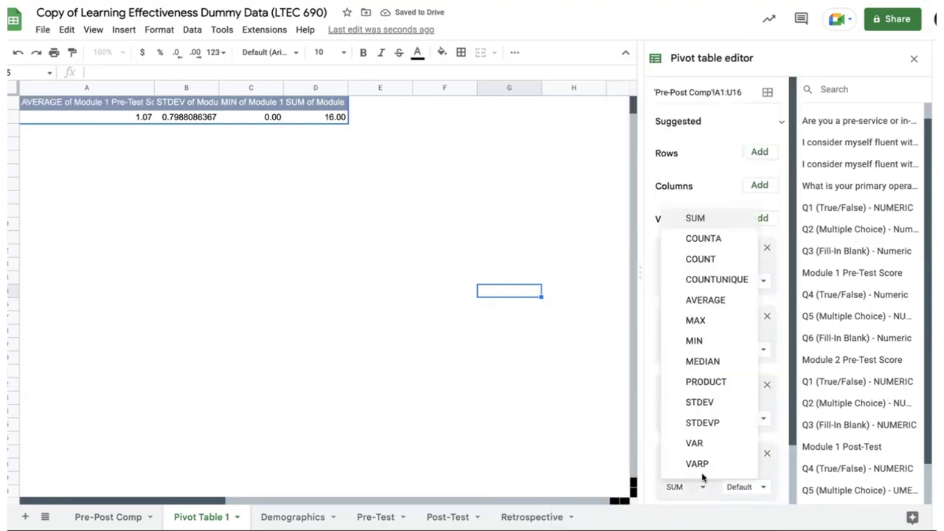
{"action": "left_click", "coordinate": [704, 322]}
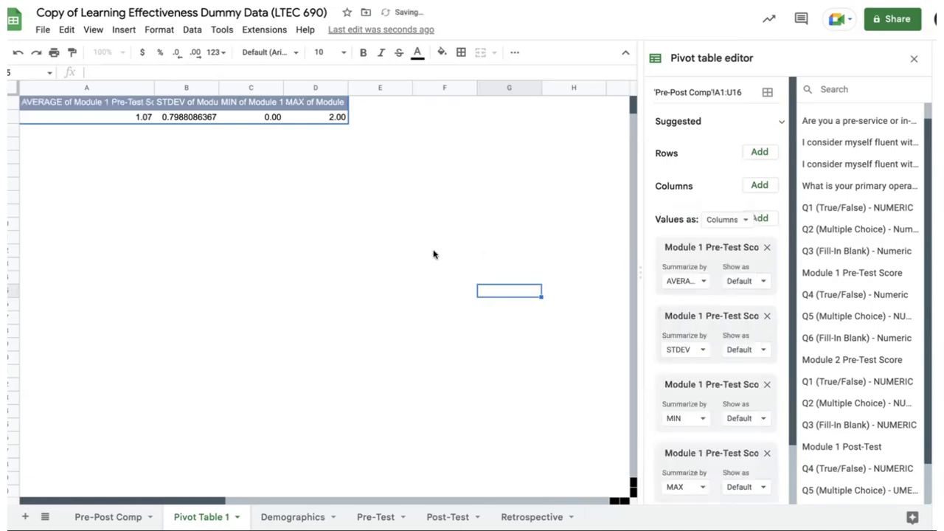
{"action": "left_click", "coordinate": [376, 255]}
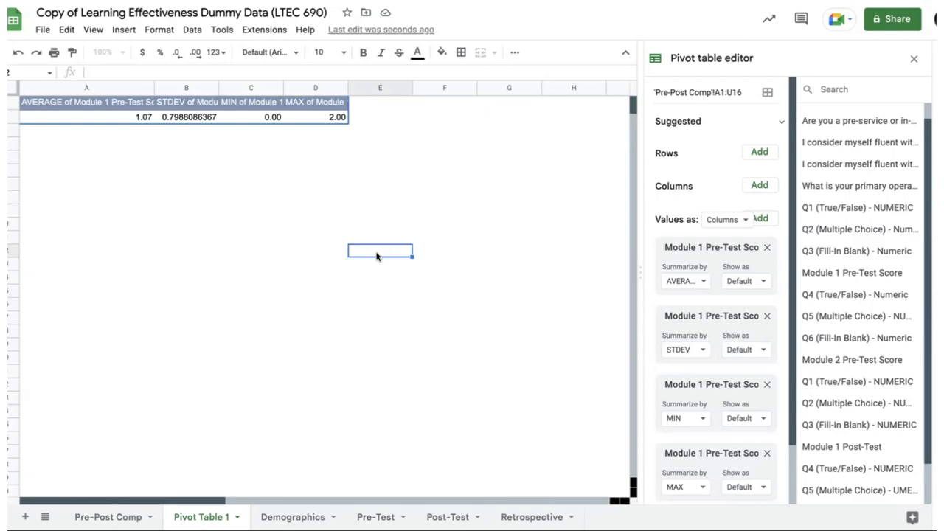
Group the pivot table rows by "Are you a pre-service or in-service teacher?".
{"action": "mouse_move", "coordinate": [140, 116]}
{"action": "left_click", "coordinate": [758, 152]}
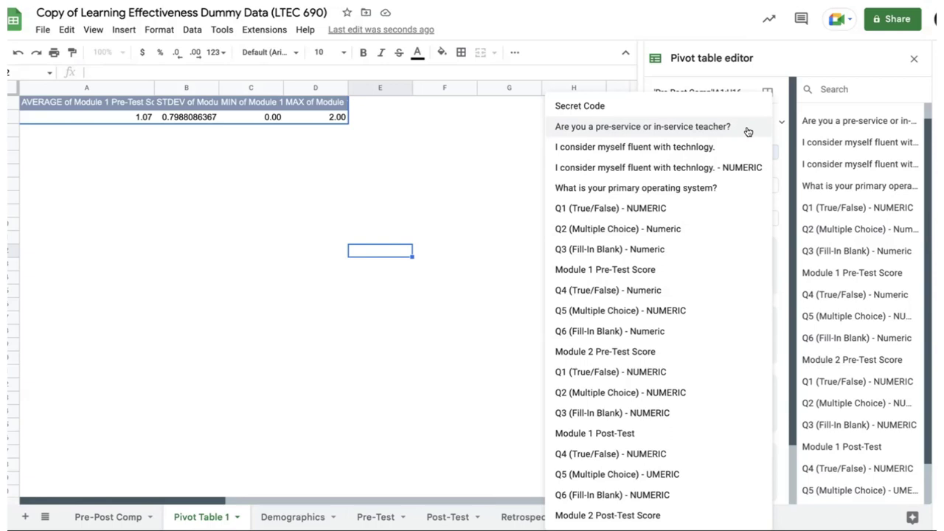
{"action": "left_click", "coordinate": [783, 136]}
{"action": "left_click", "coordinate": [782, 122]}
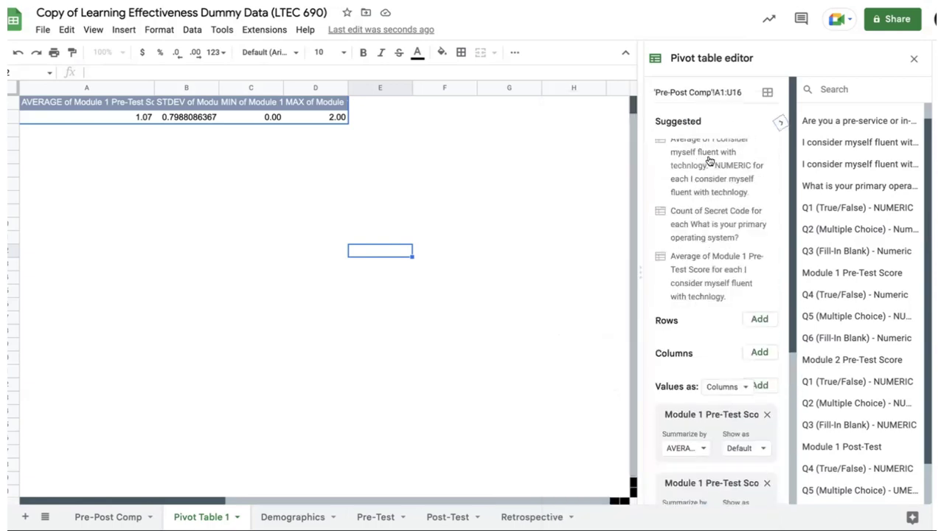
{"action": "left_click", "coordinate": [779, 123]}
{"action": "left_click", "coordinate": [759, 152]}
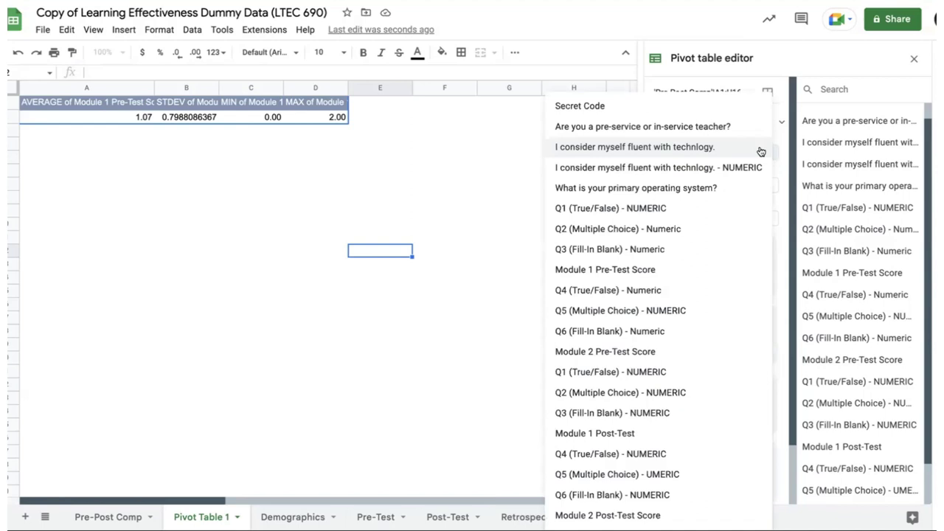
{"action": "left_click", "coordinate": [685, 128]}
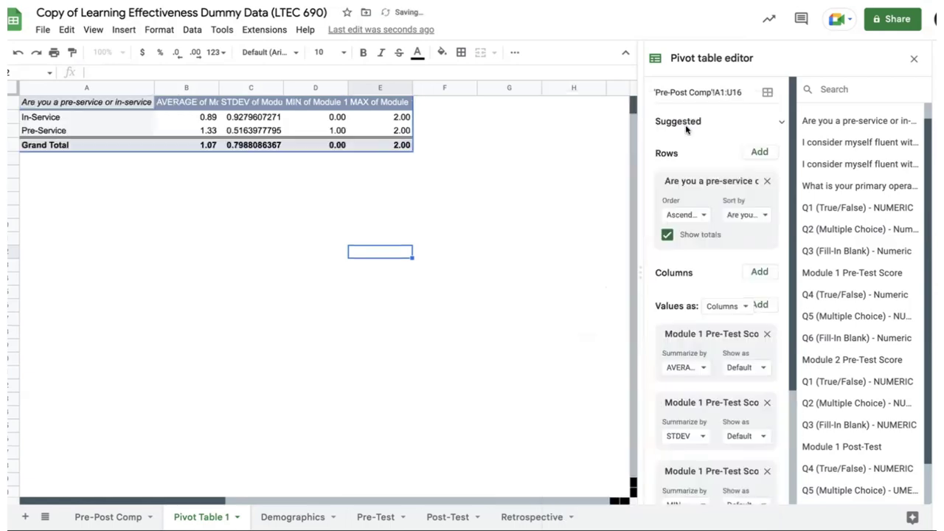
{"action": "left_click", "coordinate": [498, 212]}
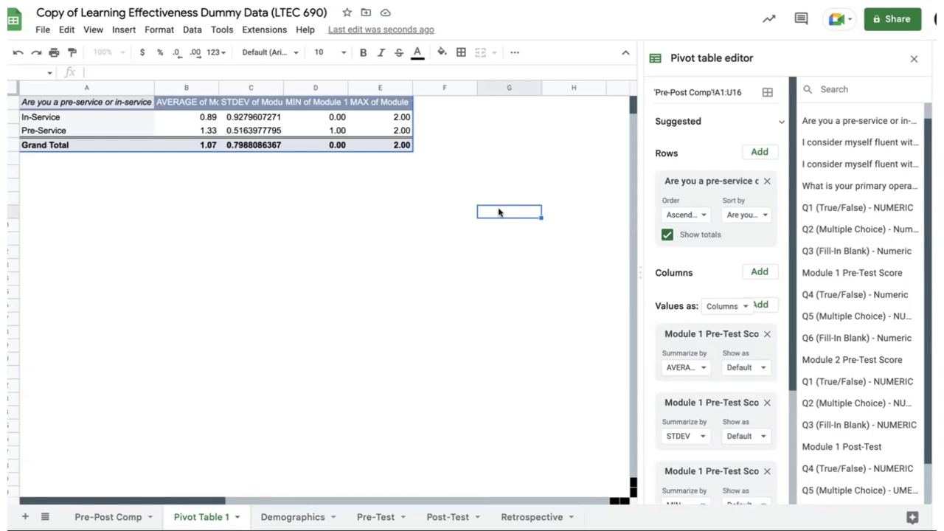
Compare the average Module 1 Pre-Test Score of In-Service and Pre-Service teachers with the Grand Total.
{"action": "left_click", "coordinate": [205, 130]}
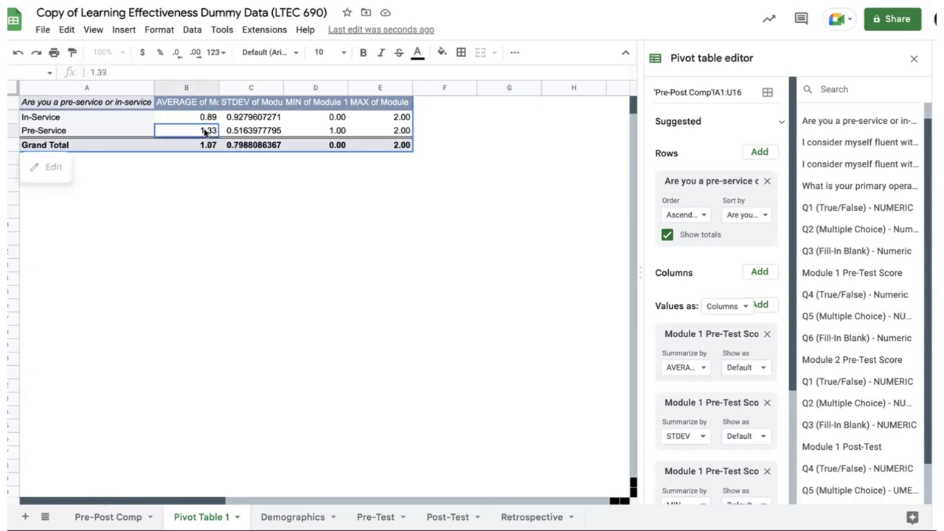
{"action": "left_click", "coordinate": [205, 119]}
{"action": "left_click", "coordinate": [204, 131]}
{"action": "left_click", "coordinate": [207, 122]}
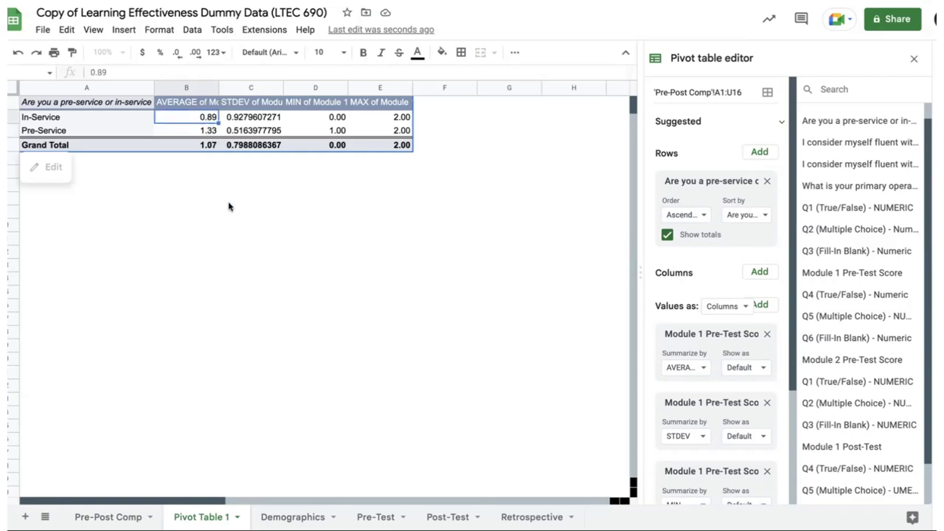
{"action": "left_click", "coordinate": [209, 147]}
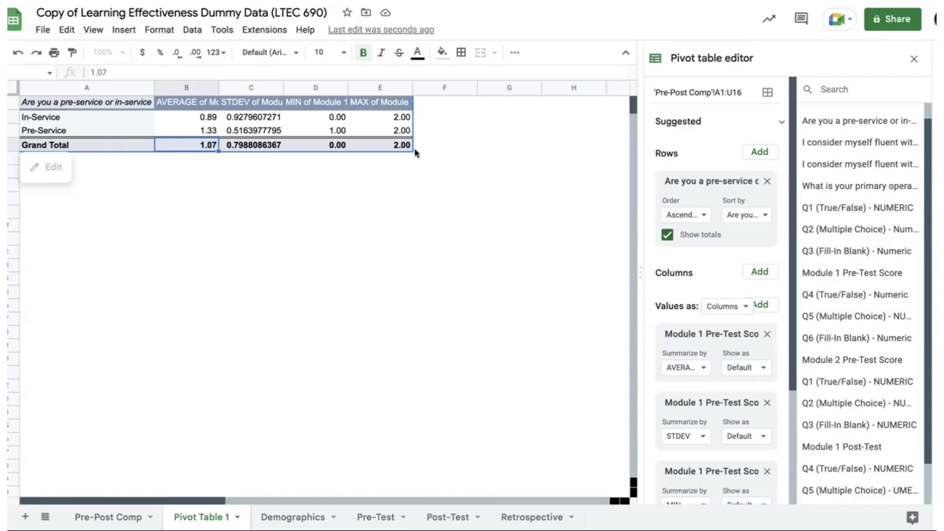
Replace the teacher-type row grouping of the pivot table with "What is your primary operating system?" and look over the resulting groups.
{"action": "left_click", "coordinate": [767, 182]}
{"action": "left_click", "coordinate": [761, 153]}
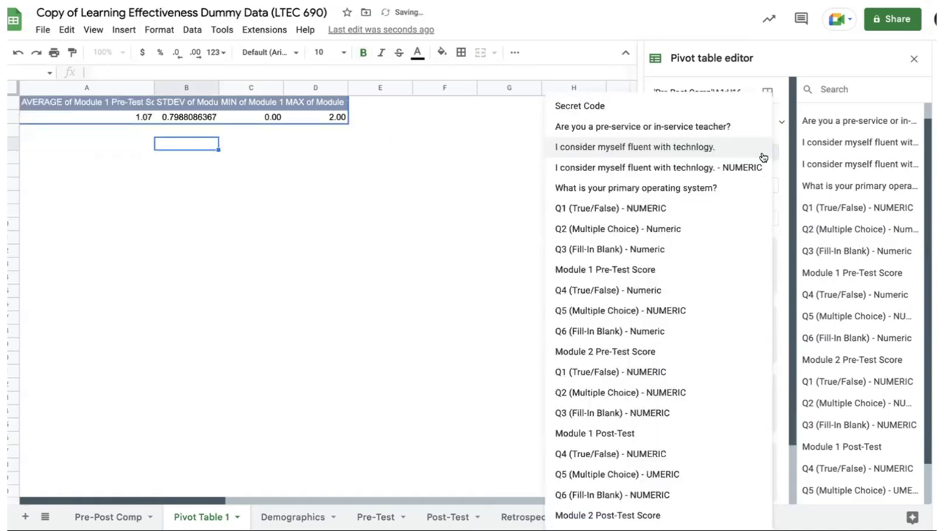
{"action": "left_click", "coordinate": [716, 188]}
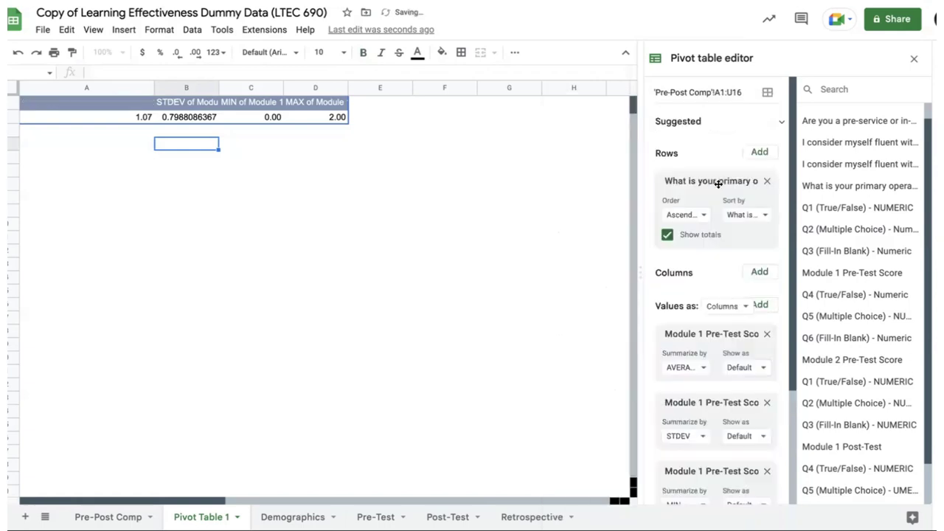
{"action": "left_click", "coordinate": [346, 281]}
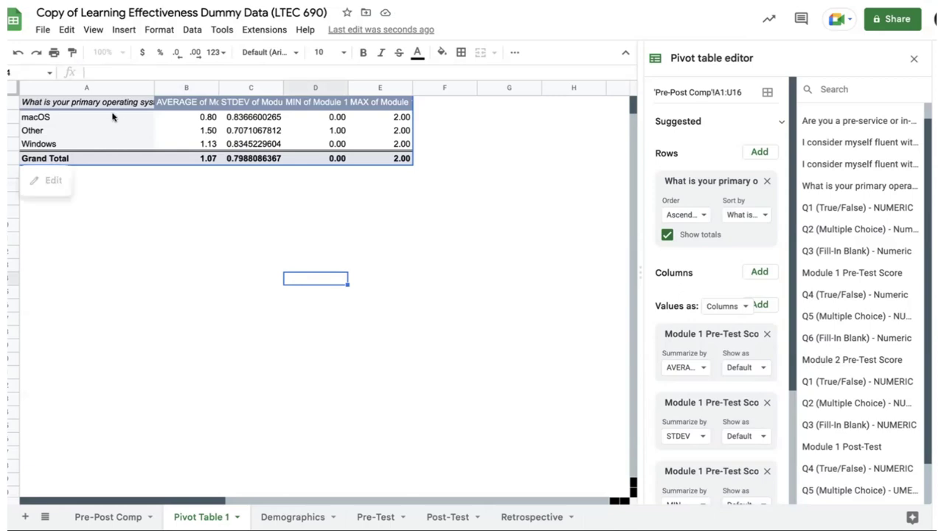
{"action": "left_click_drag", "start_coordinate": [112, 118], "coordinate": [107, 148]}
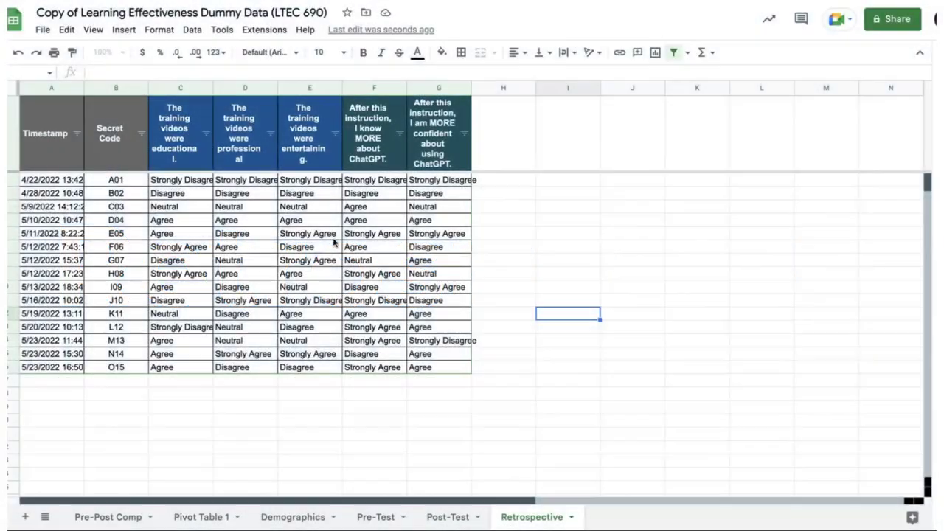
On the Retrospective sheet, read the three training-video question headers about being educational, professional and entertaining.
{"action": "left_click", "coordinate": [177, 181]}
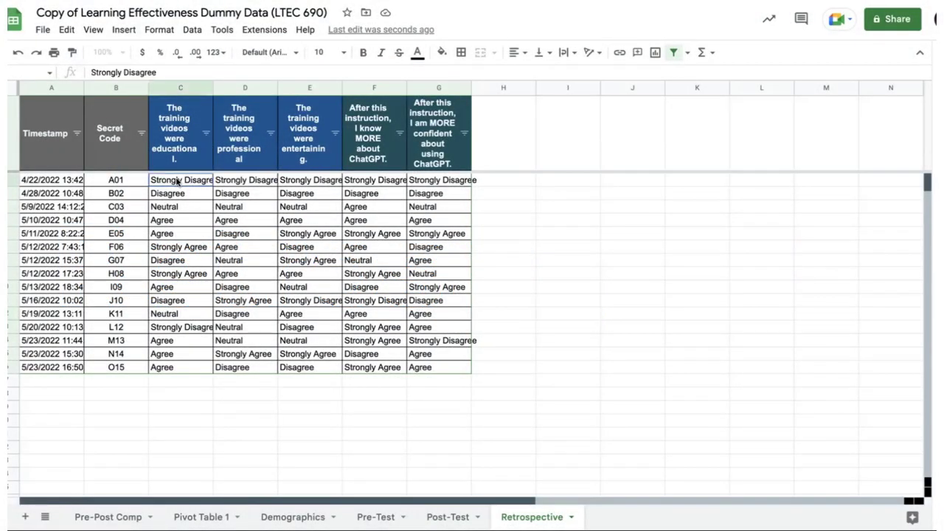
{"action": "left_click", "coordinate": [182, 126]}
{"action": "left_click", "coordinate": [237, 126]}
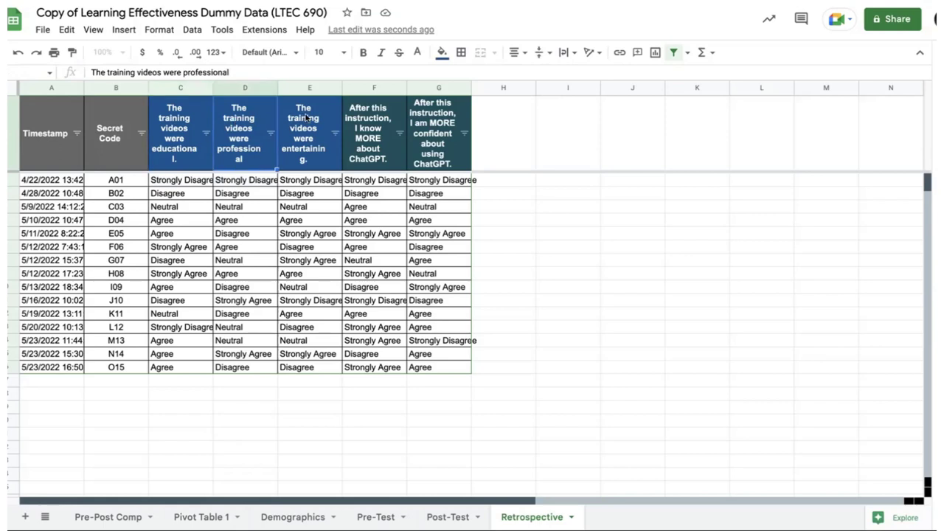
{"action": "left_click", "coordinate": [307, 119]}
{"action": "left_click", "coordinate": [177, 135]}
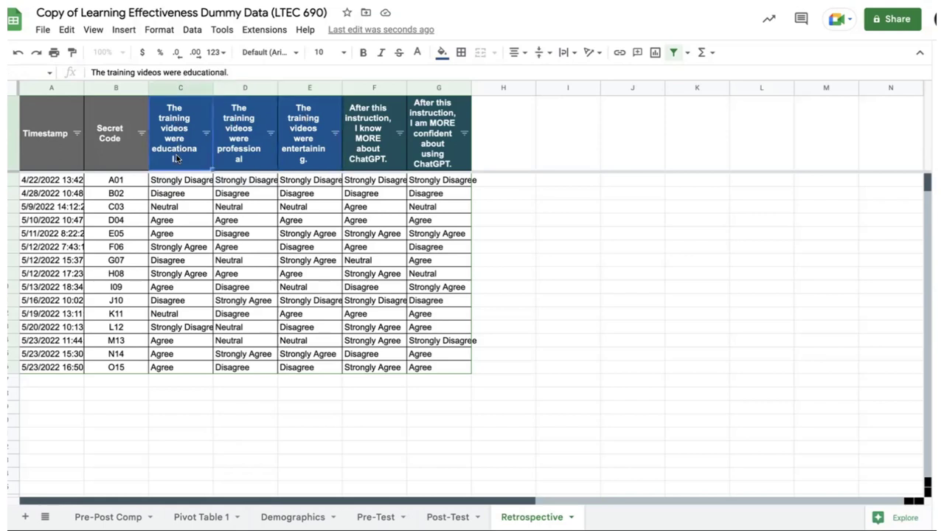
{"action": "left_click", "coordinate": [245, 143]}
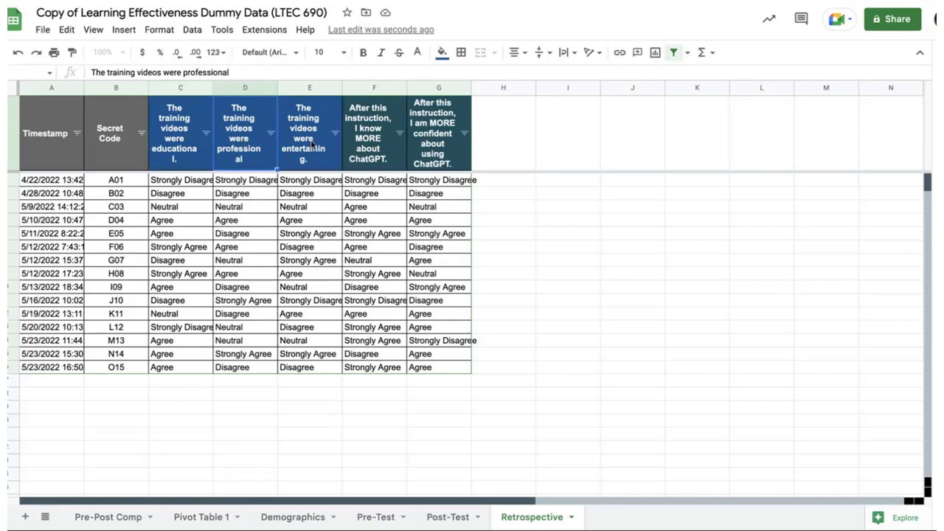
{"action": "left_click", "coordinate": [311, 145]}
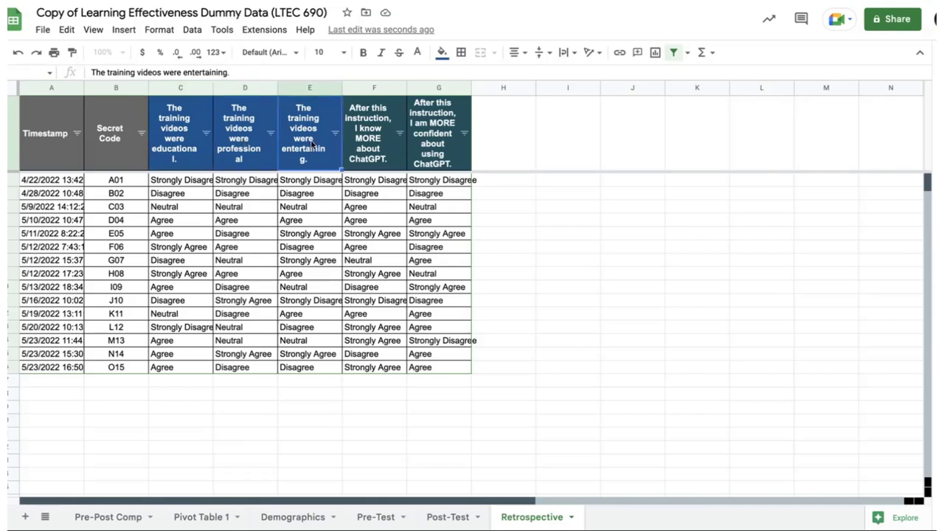
Replace every "Strongly Agree" with 5 in the three training-video columns C2:E16, matching case and using regular expressions.
{"action": "left_click_drag", "start_coordinate": [179, 180], "coordinate": [296, 367]}
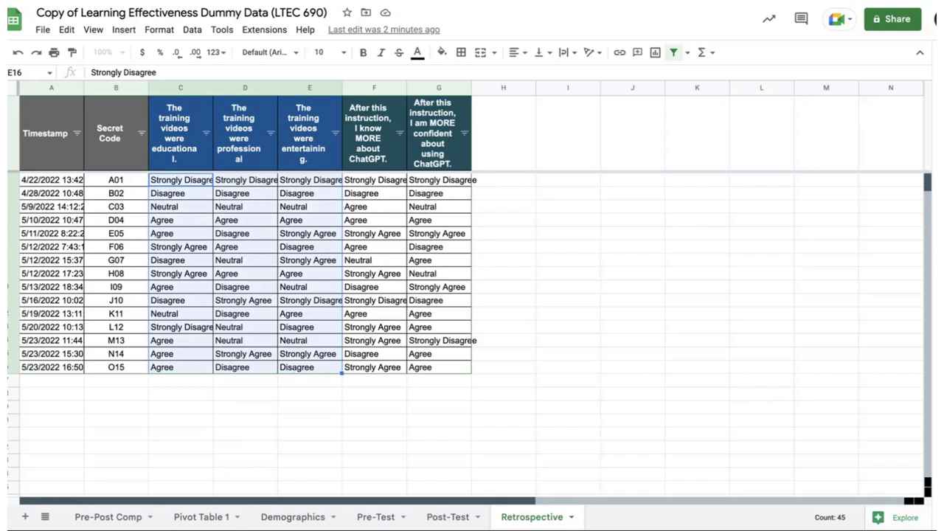
{"action": "left_click", "coordinate": [67, 29]}
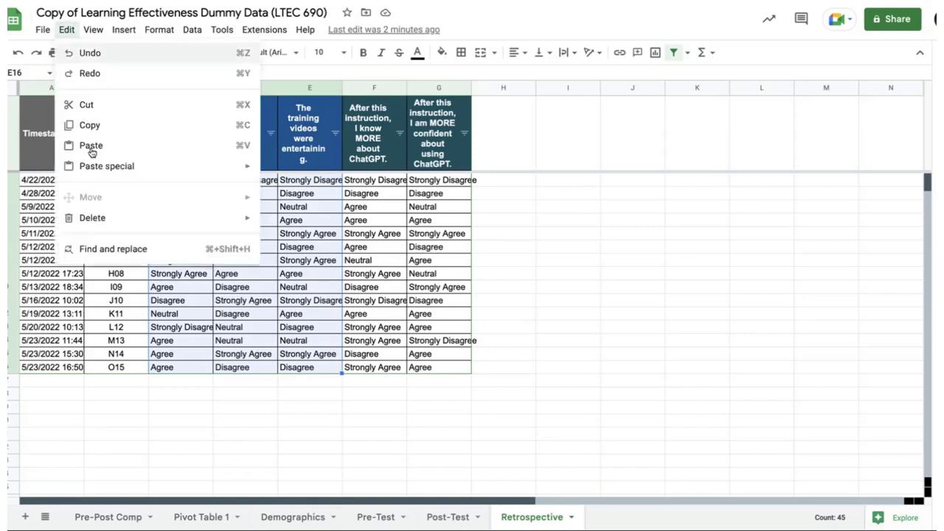
{"action": "left_click", "coordinate": [123, 252]}
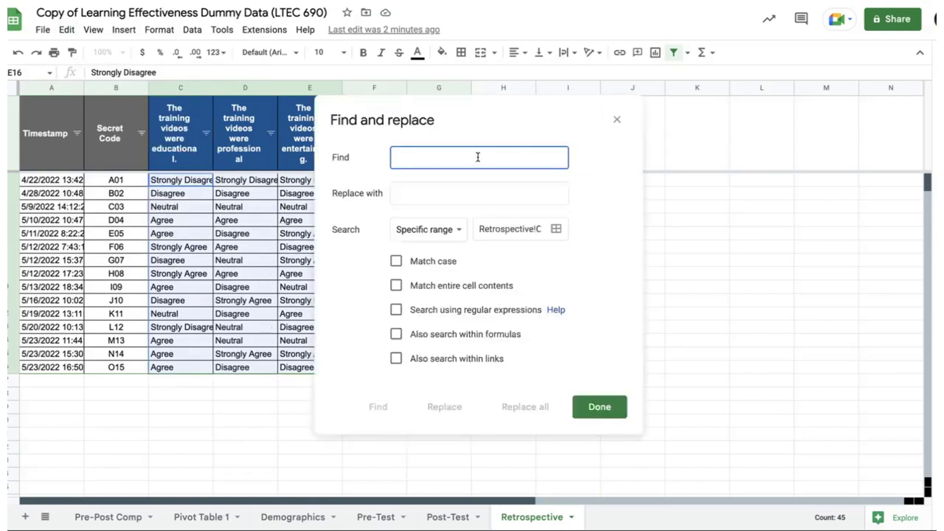
{"action": "type", "text": "Strongl"}
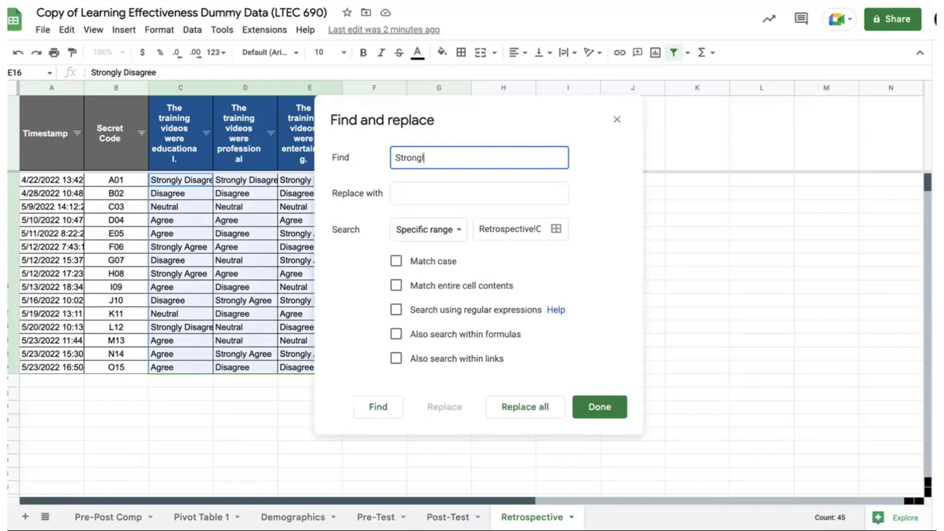
{"action": "type", "text": "y Agree"}
{"action": "left_click", "coordinate": [478, 190]}
{"action": "type", "text": "5"}
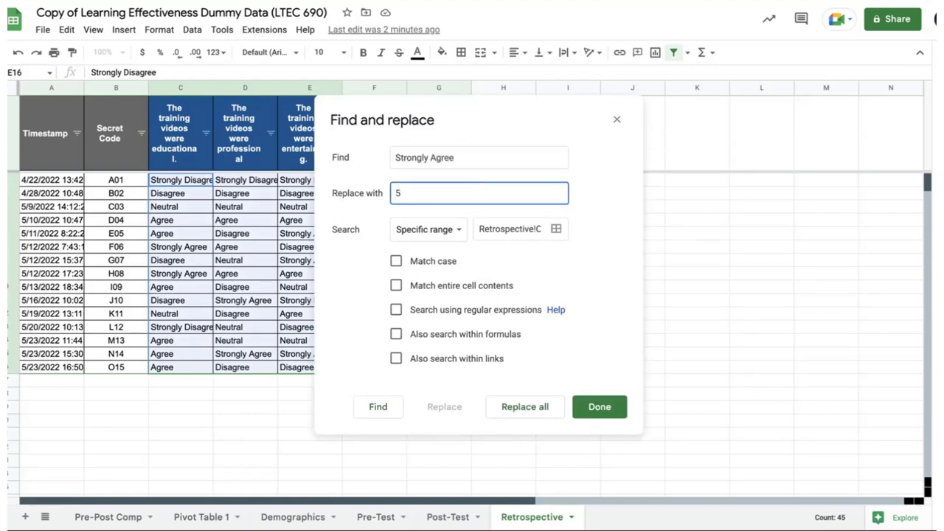
{"action": "left_click", "coordinate": [422, 262]}
{"action": "left_click", "coordinate": [414, 310]}
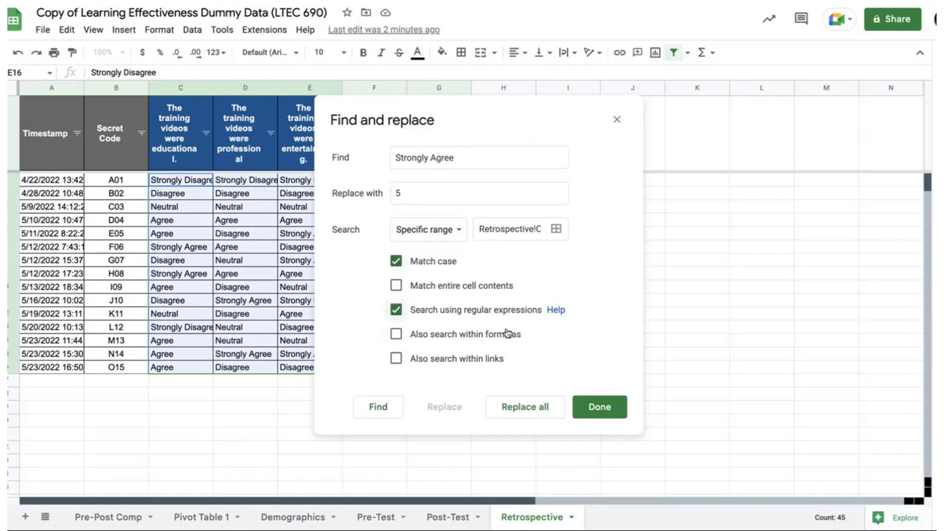
{"action": "left_click", "coordinate": [530, 413]}
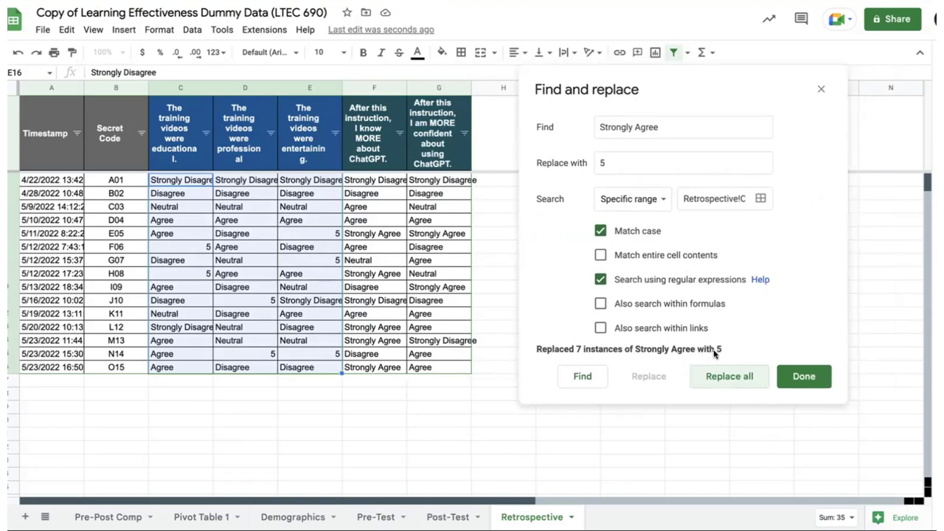
Replace every "Agree" with 4 in the same range of training-video answers.
{"action": "left_click", "coordinate": [612, 126]}
{"action": "double_click", "coordinate": [611, 126]}
{"action": "key", "text": "BackSpace"}
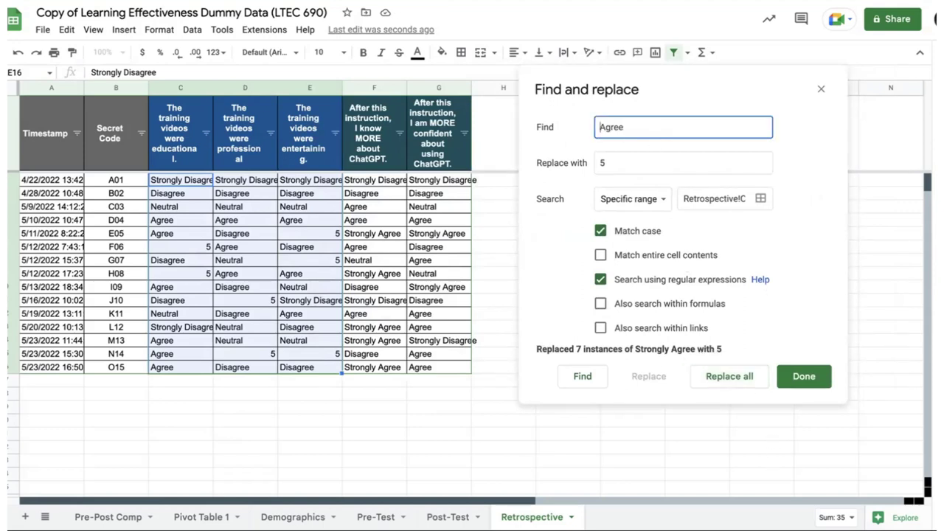
{"action": "left_click", "coordinate": [624, 162]}
{"action": "key", "text": "BackSpace"}
{"action": "type", "text": "4"}
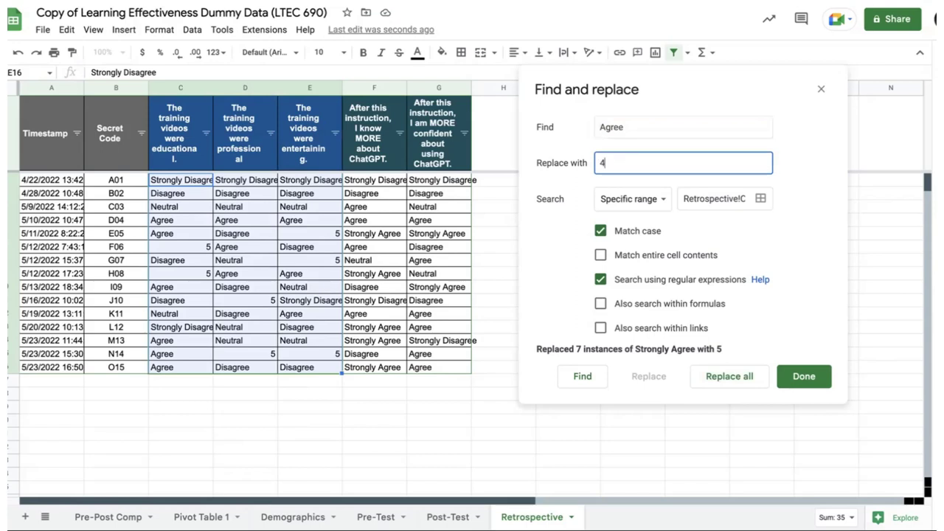
{"action": "left_click", "coordinate": [741, 377]}
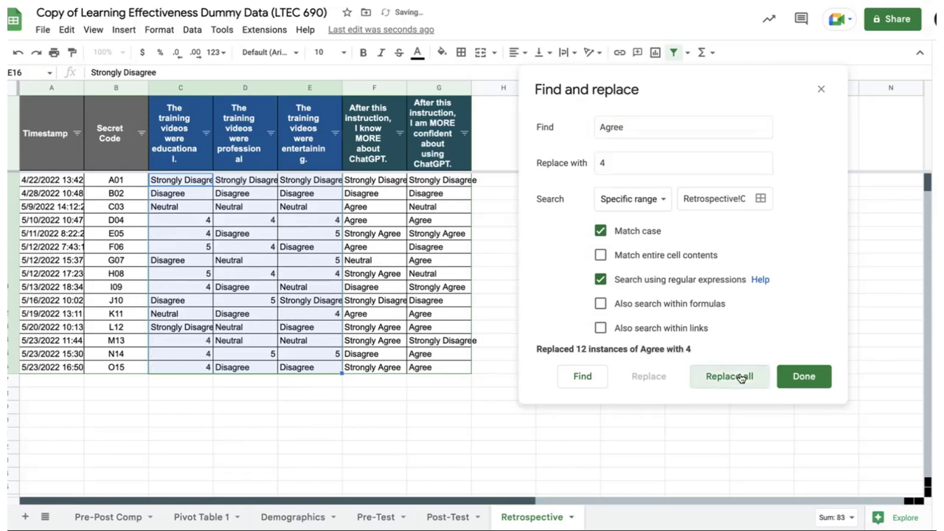
Replace every "Neutral" with 3 in the same range of training-video answers.
{"action": "double_click", "coordinate": [618, 127]}
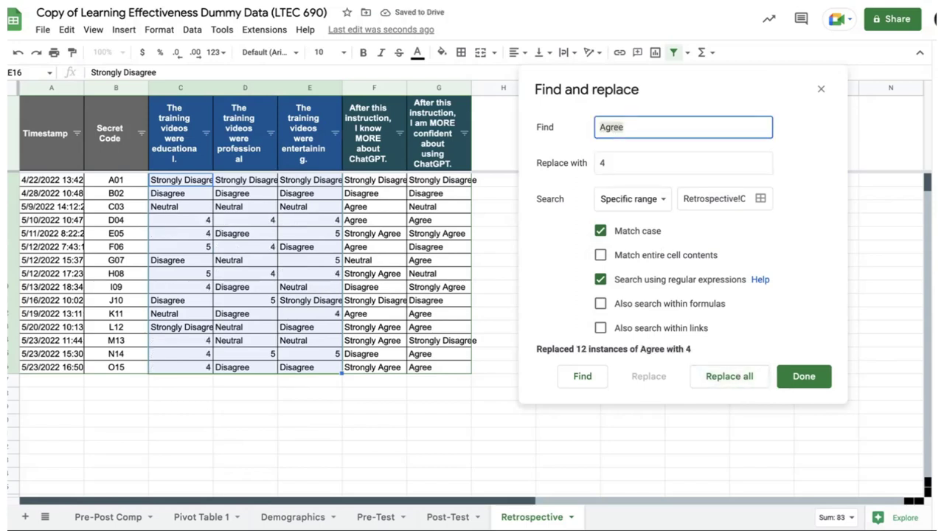
{"action": "type", "text": "Neutral"}
{"action": "key", "text": "Tab"}
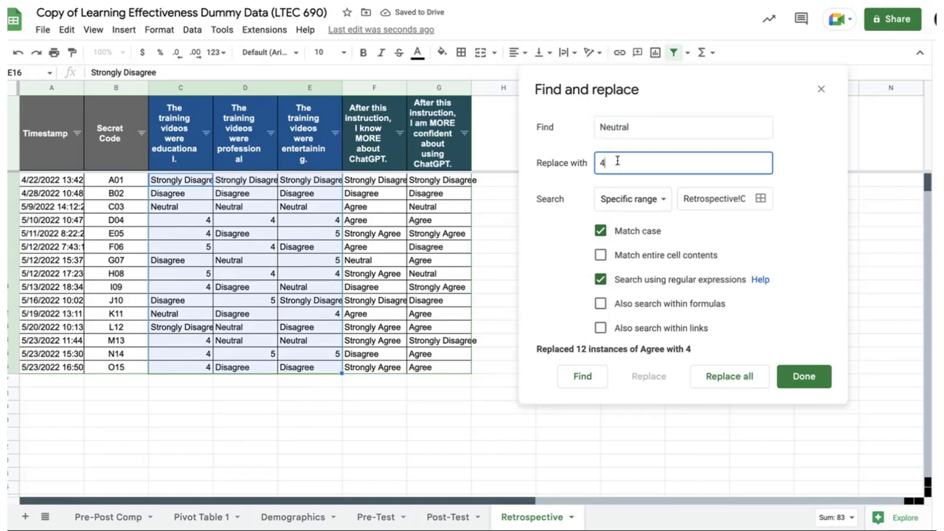
{"action": "key", "text": "BackSpace"}
{"action": "type", "text": "3"}
{"action": "left_click", "coordinate": [730, 376]}
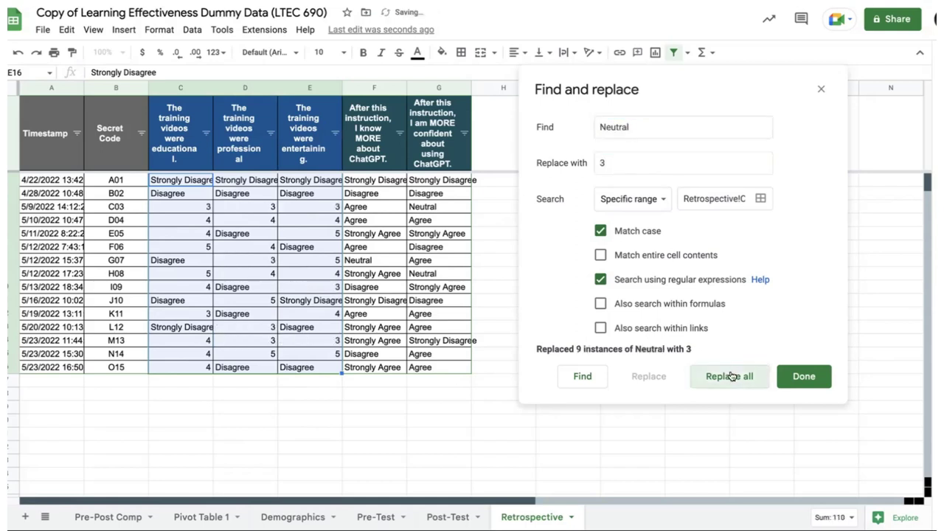
Replace every "Disagree" with 2 in the same range of training-video answers.
{"action": "double_click", "coordinate": [617, 127]}
{"action": "type", "text": "Disagree"}
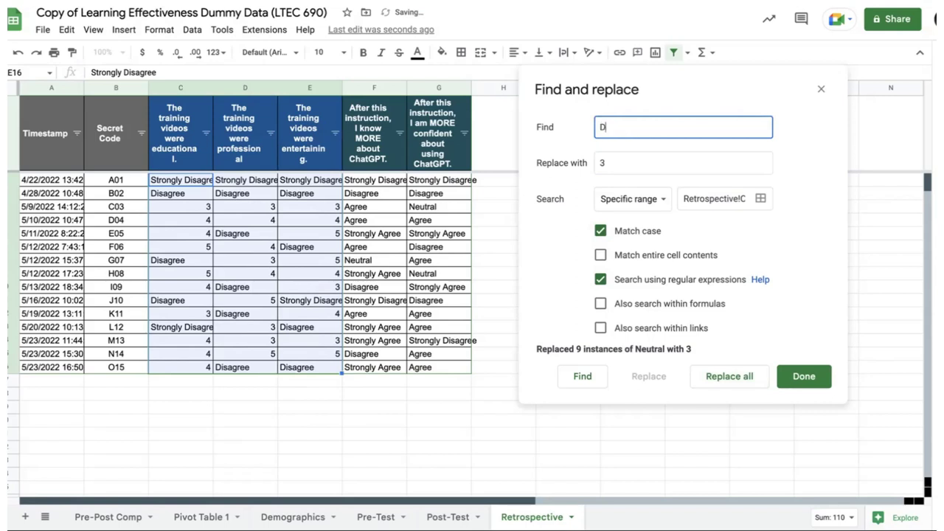
{"action": "left_click", "coordinate": [623, 159]}
{"action": "key", "text": "BackSpace"}
{"action": "type", "text": "2"}
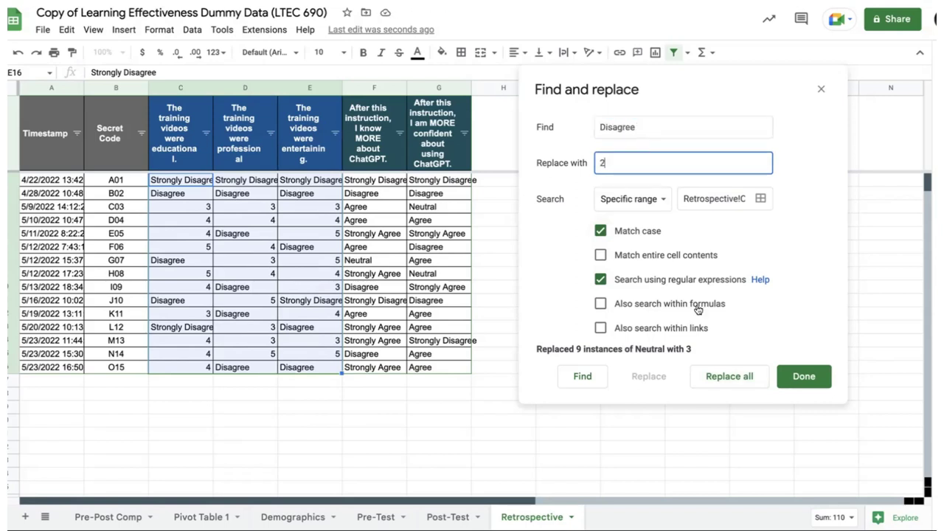
{"action": "left_click", "coordinate": [734, 376]}
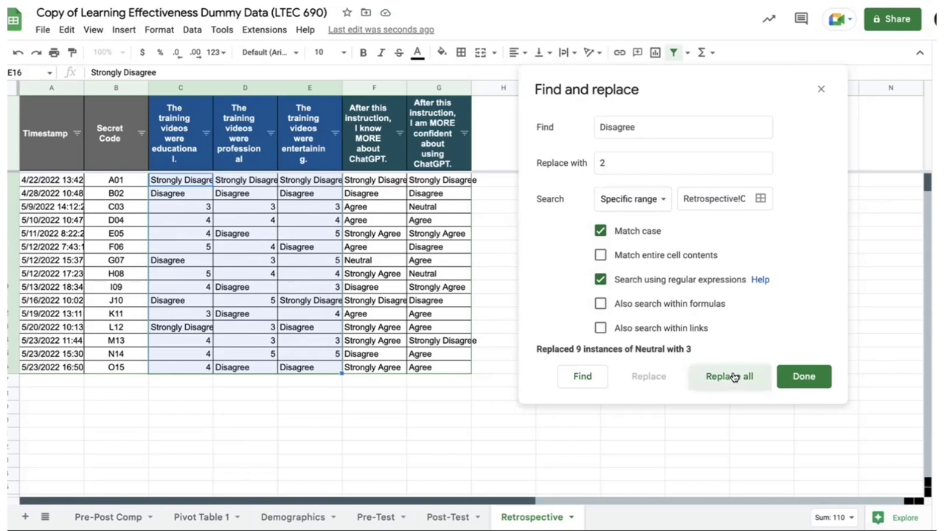
Replace every "Strongly 2" with 1 in the training-video answers, matching entire cell contents, and close Find and replace.
{"action": "left_click", "coordinate": [658, 130]}
{"action": "double_click", "coordinate": [658, 129]}
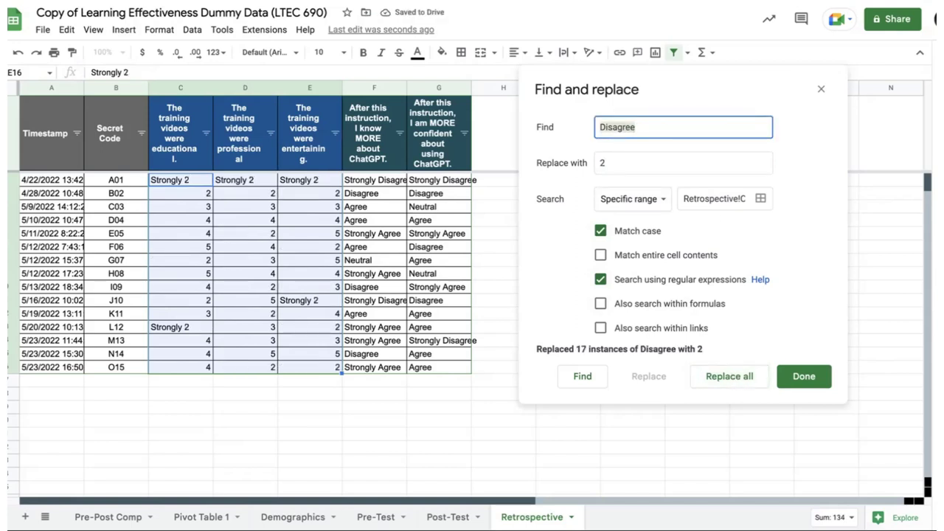
{"action": "key", "text": "BackSpace"}
{"action": "type", "text": "Strongly Disagree"}
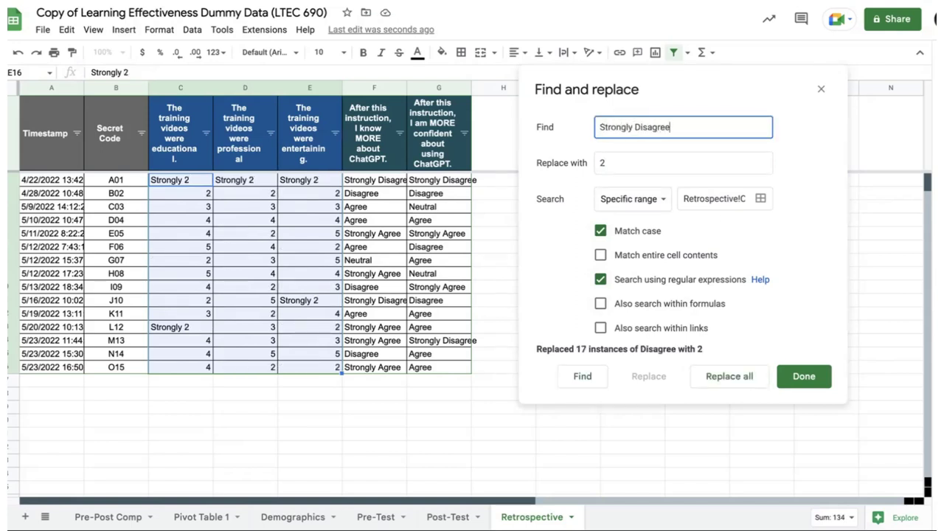
{"action": "double_click", "coordinate": [652, 128]}
{"action": "type", "text": "2"}
{"action": "left_click", "coordinate": [643, 158]}
{"action": "key", "text": "BackSpace"}
{"action": "type", "text": "1"}
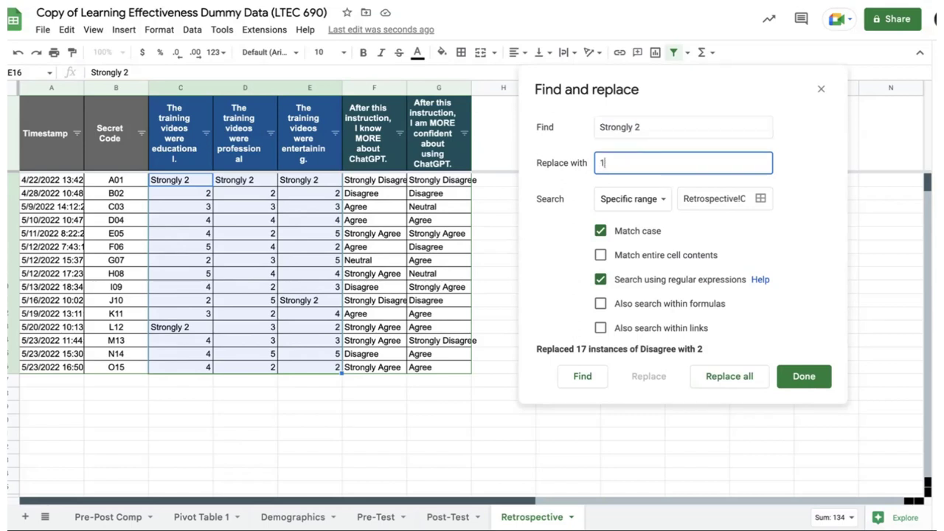
{"action": "left_click", "coordinate": [621, 256]}
{"action": "left_click", "coordinate": [732, 379]}
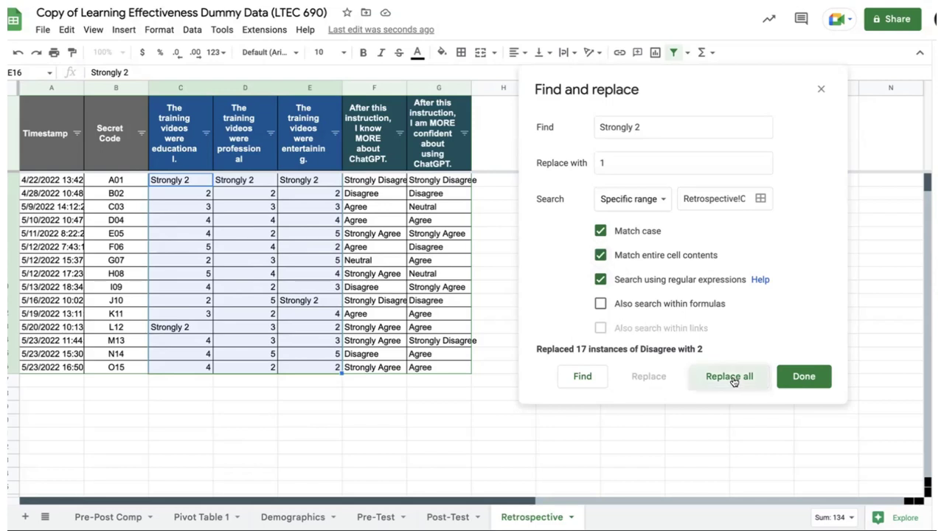
{"action": "left_click", "coordinate": [797, 380]}
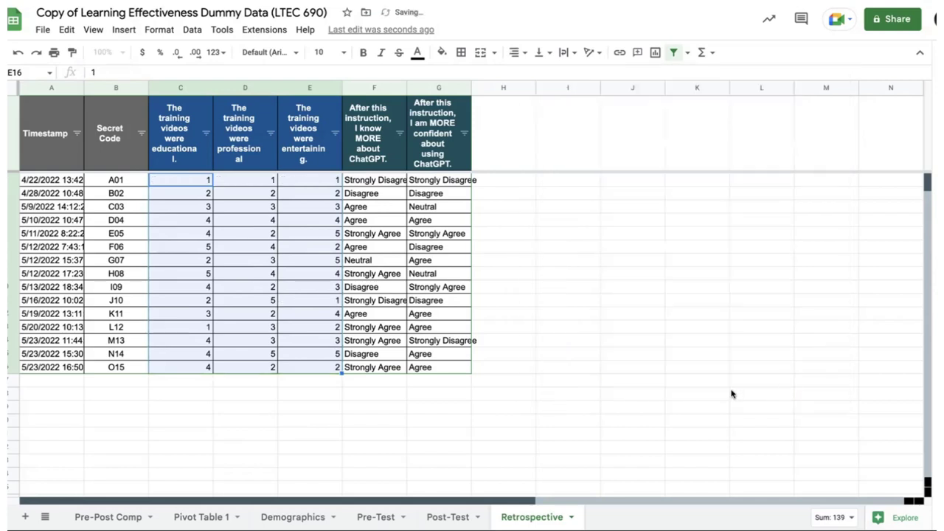
Center the numeric scores horizontally in the three training-video columns C2:E16.
{"action": "left_click", "coordinate": [517, 53]}
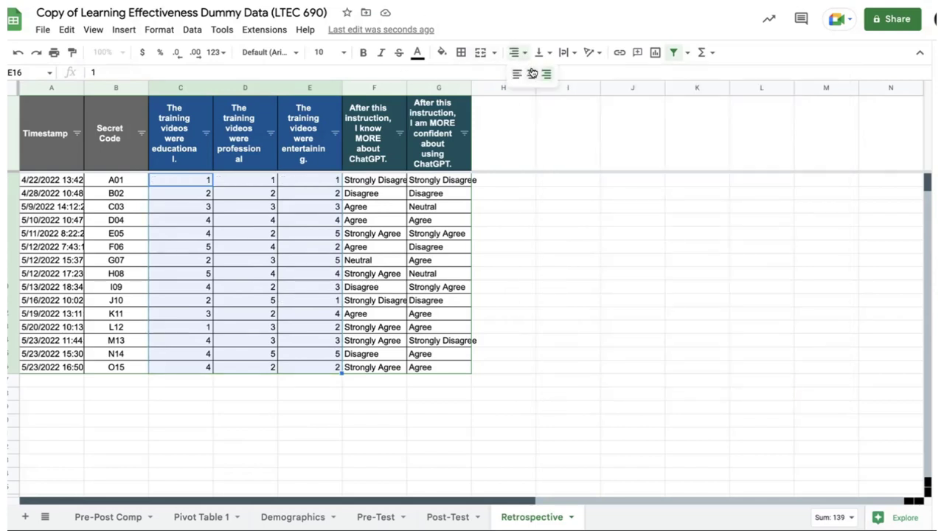
{"action": "left_click", "coordinate": [532, 74]}
{"action": "left_click", "coordinate": [696, 313]}
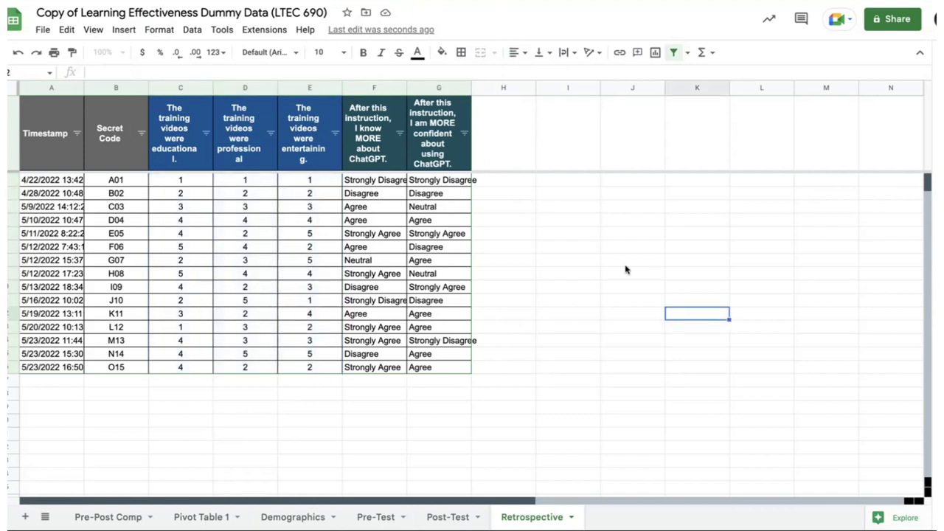
Enter =AVERAGE(C2:C16) in C17 below the educational scores and fill the formula across to E17.
{"action": "left_click", "coordinate": [192, 381]}
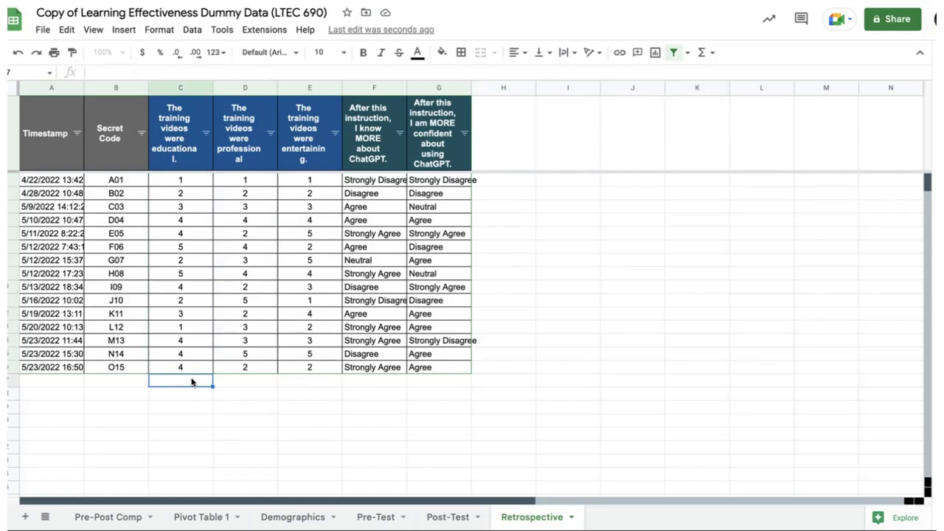
{"action": "type", "text": "="}
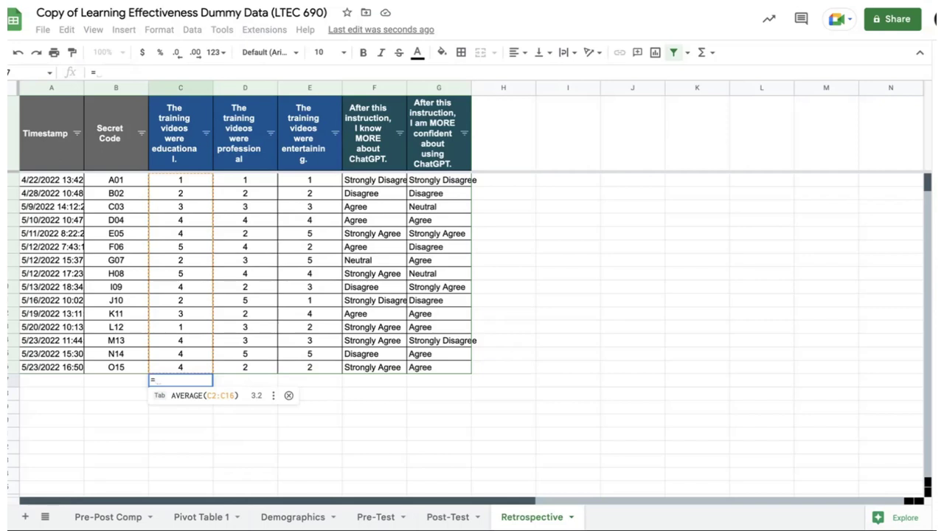
{"action": "key", "text": "Tab"}
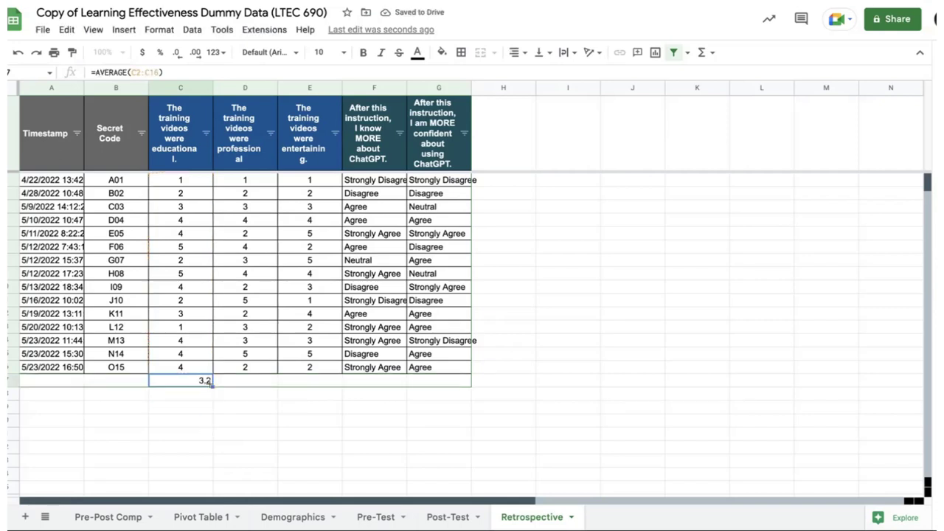
{"action": "left_click_drag", "start_coordinate": [213, 386], "coordinate": [306, 381]}
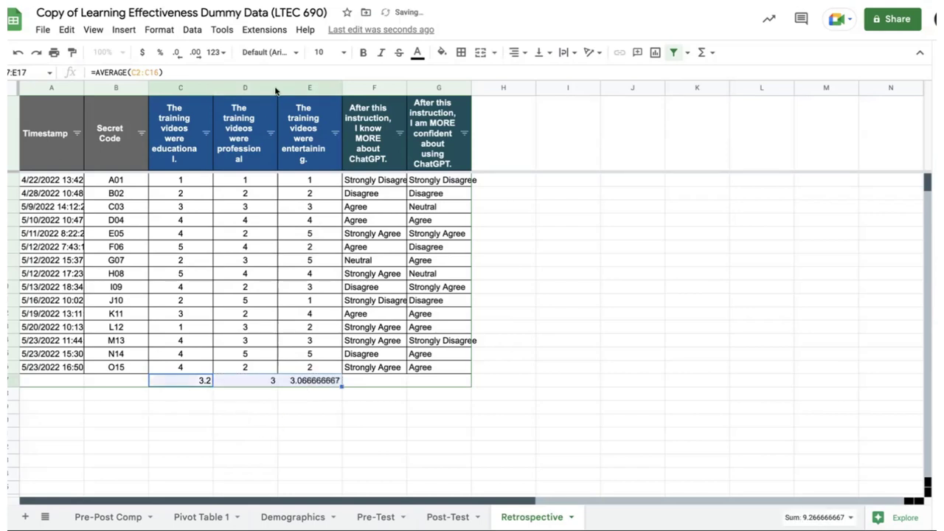
Center the three averages in C17:E17 and display them with two decimal places.
{"action": "left_click", "coordinate": [521, 55]}
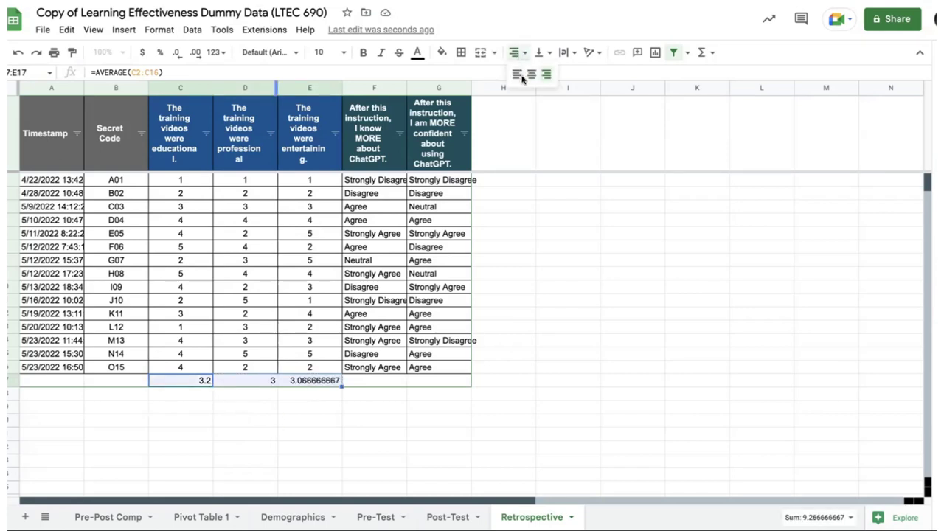
{"action": "left_click", "coordinate": [531, 74]}
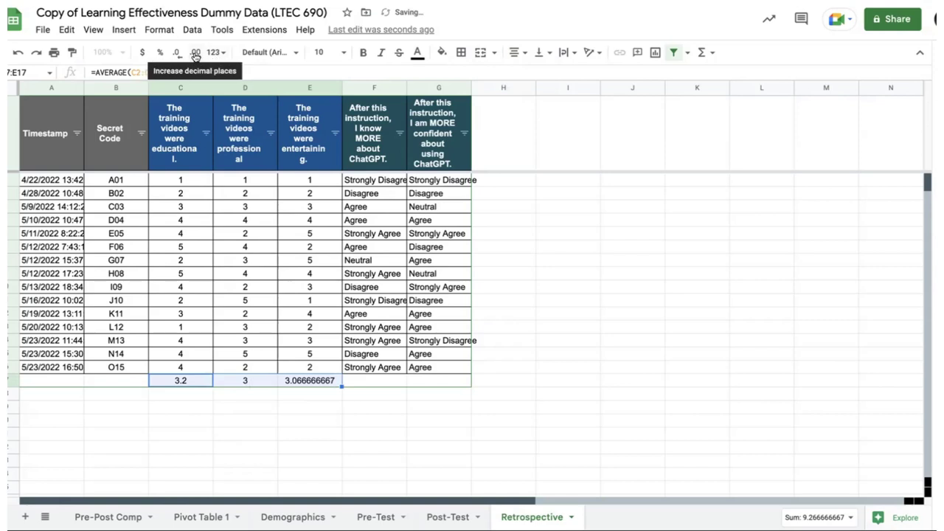
{"action": "left_click", "coordinate": [196, 53]}
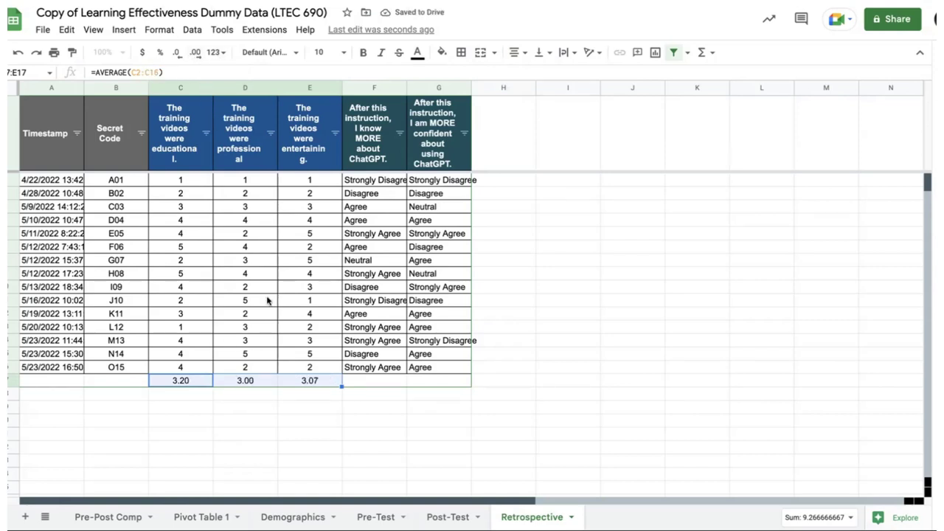
Make the averages in C17:E17 bold and give the cells a light gray fill.
{"action": "left_click", "coordinate": [363, 52]}
{"action": "left_click", "coordinate": [442, 53]}
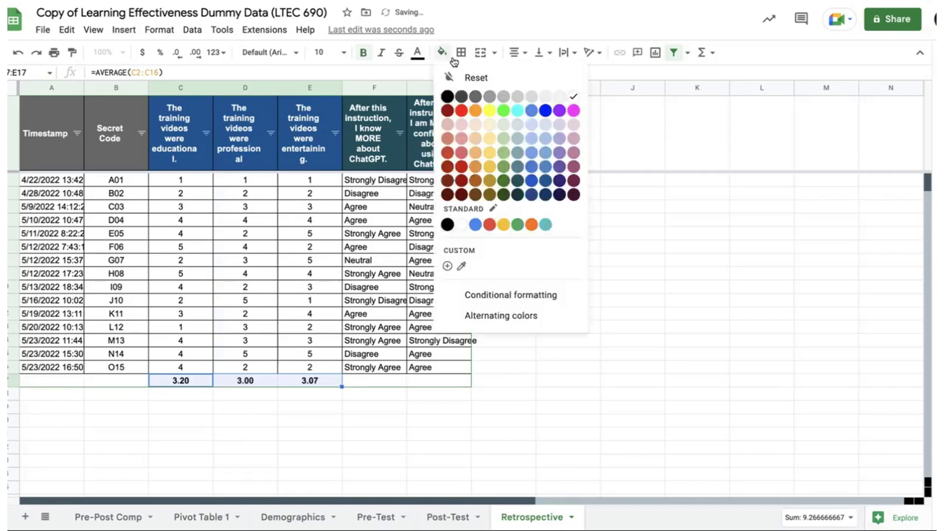
{"action": "left_click", "coordinate": [656, 350]}
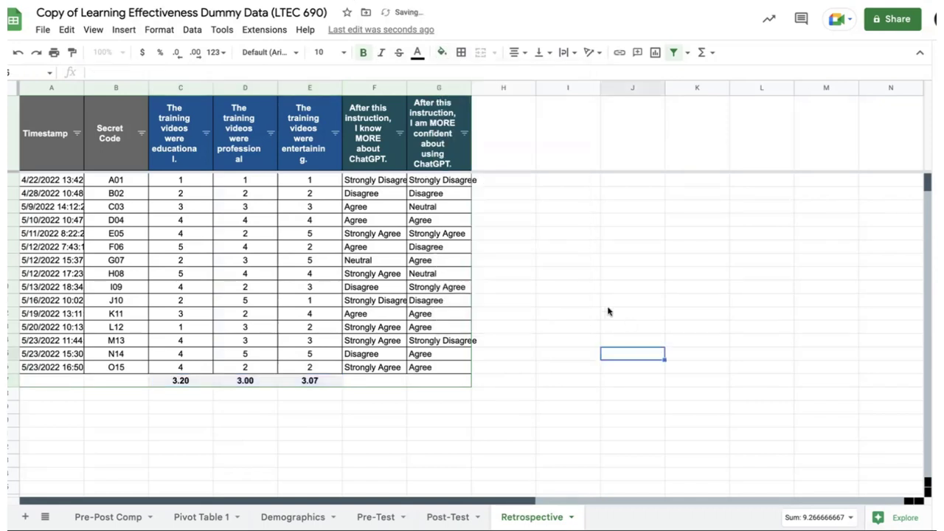
{"action": "left_click", "coordinate": [189, 379]}
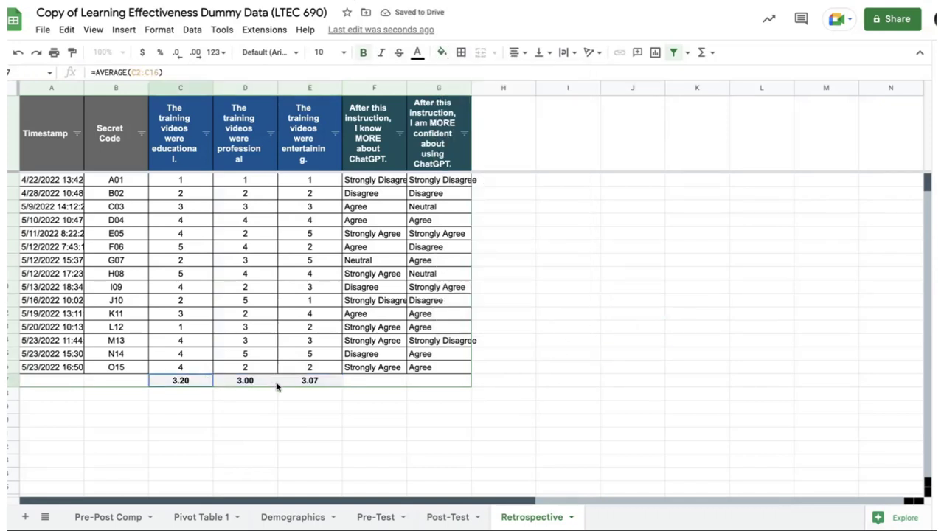
{"action": "left_click", "coordinate": [305, 381], "text": "shift"}
{"action": "left_click", "coordinate": [565, 303]}
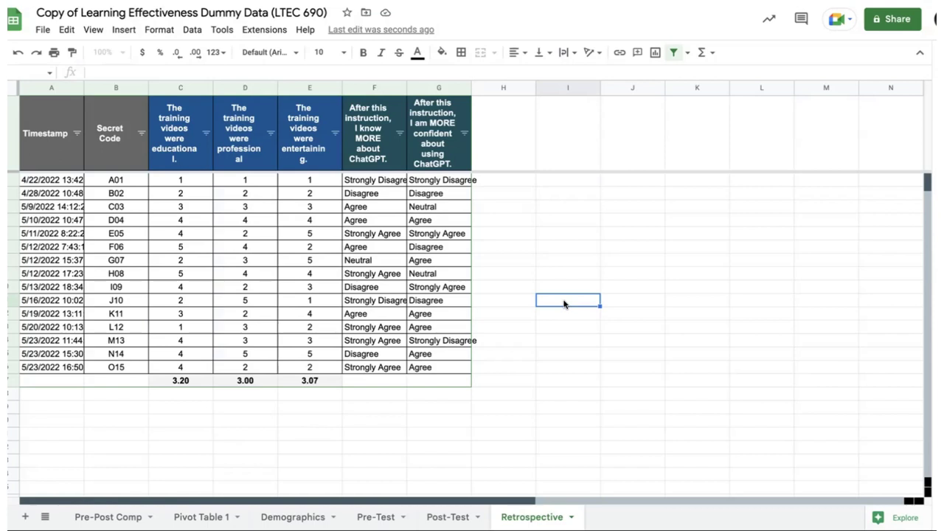
Enter the labels Educational, Professional and Entertaining in cells C21 to C23 below the data.
{"action": "scroll", "coordinate": [369, 354], "scroll_direction": "down", "scroll_amount": 2}
{"action": "left_click", "coordinate": [310, 434]}
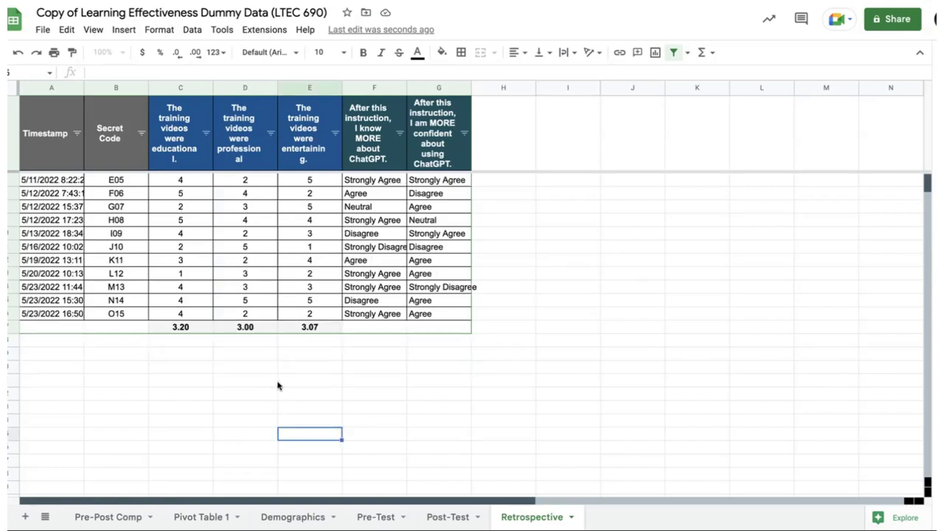
{"action": "left_click", "coordinate": [266, 371]}
{"action": "left_click", "coordinate": [189, 382]}
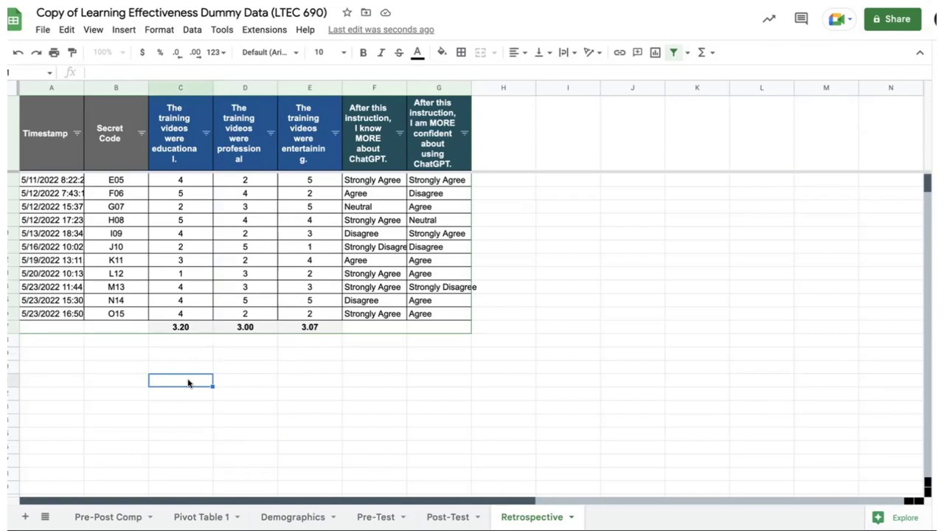
{"action": "type", "text": "Educatinoal"}
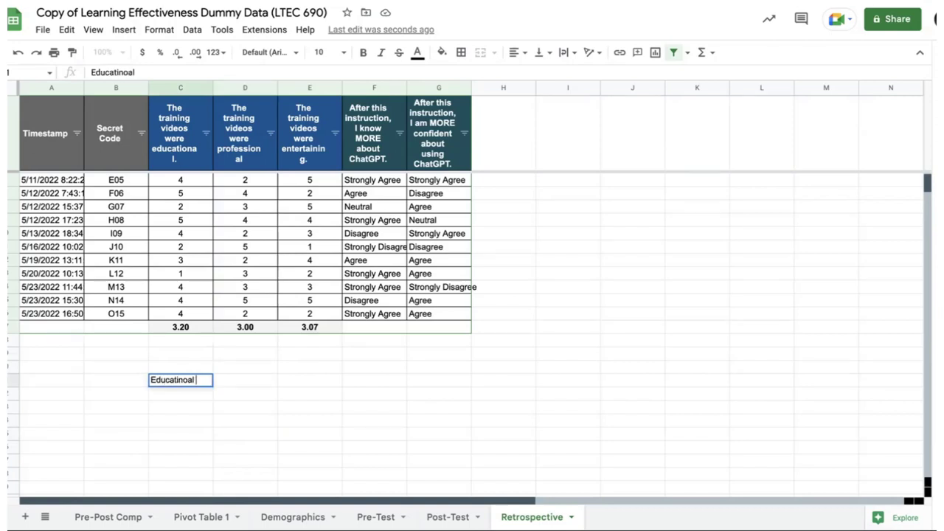
{"action": "key", "text": "BackSpace"}
{"action": "key", "text": "BackSpace"}
{"action": "key", "text": "BackSpace"}
{"action": "key", "text": "BackSpace"}
{"action": "type", "text": "onal"}
{"action": "key", "text": "Return"}
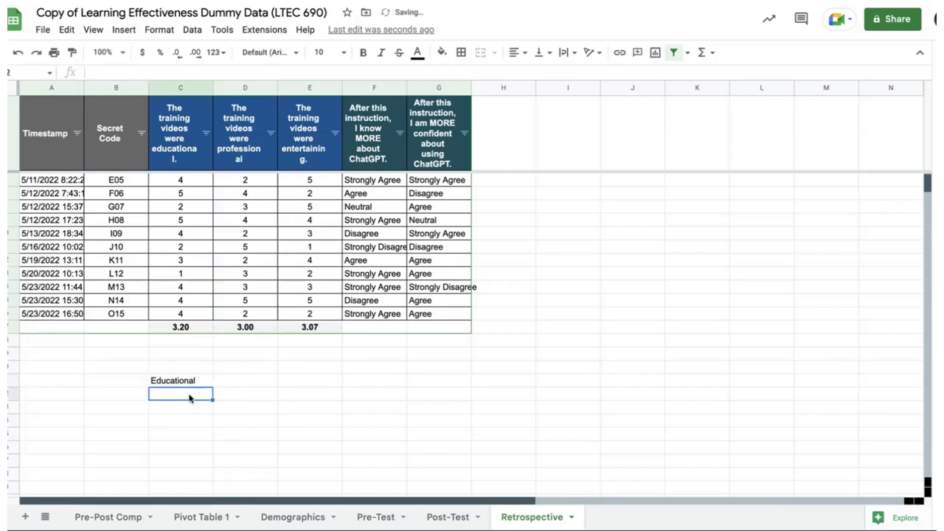
{"action": "type", "text": "Professional"}
{"action": "key", "text": "Return"}
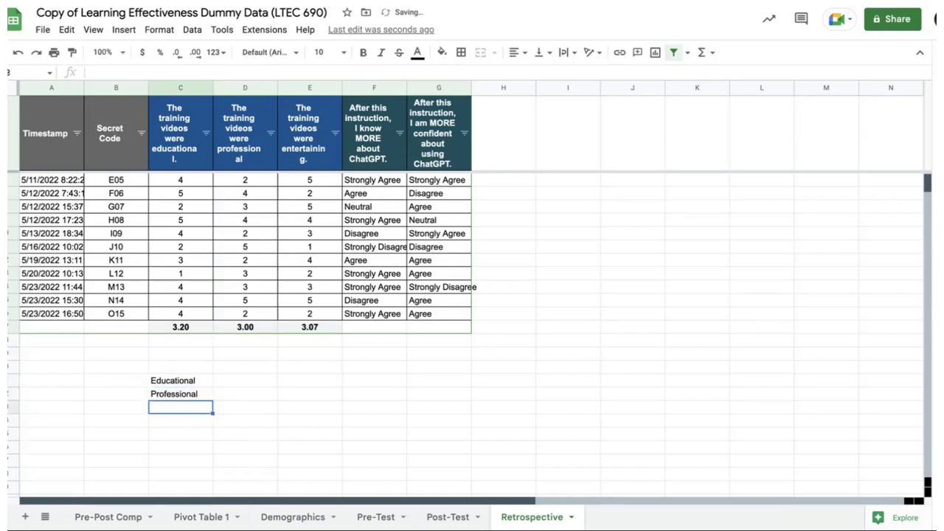
{"action": "type", "text": "Entertaining"}
{"action": "key", "text": "Return"}
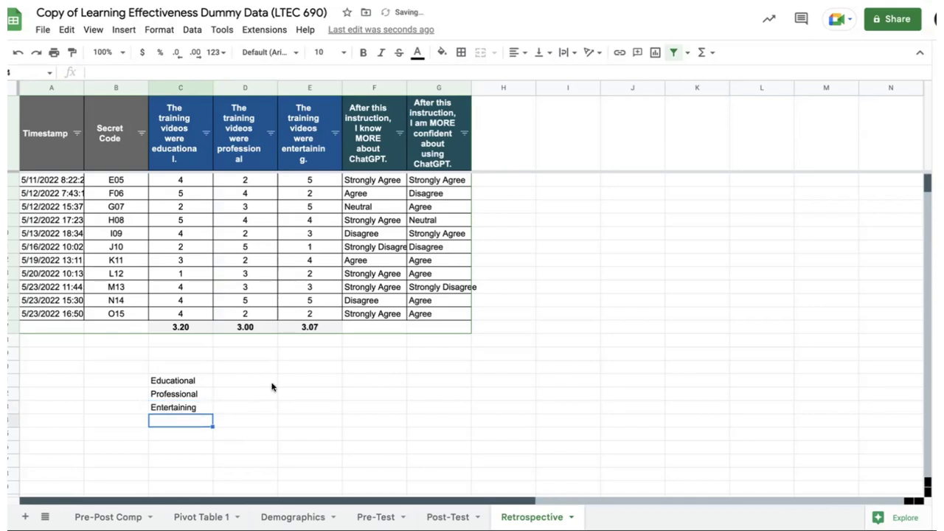
Copy the educational average from C17 and paste it as values only into D21 beside its label.
{"action": "left_click", "coordinate": [184, 328]}
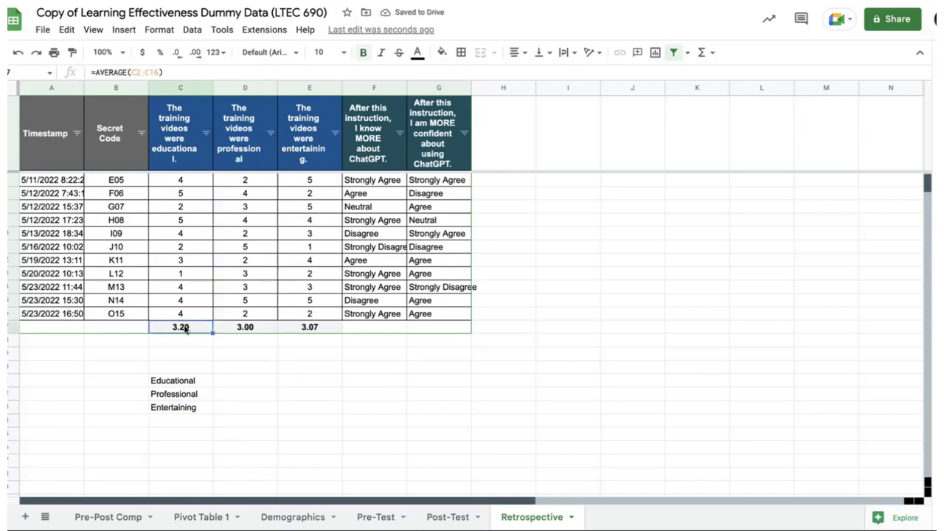
{"action": "key", "text": "super+c"}
{"action": "left_click", "coordinate": [241, 380]}
{"action": "right_click", "coordinate": [243, 383]}
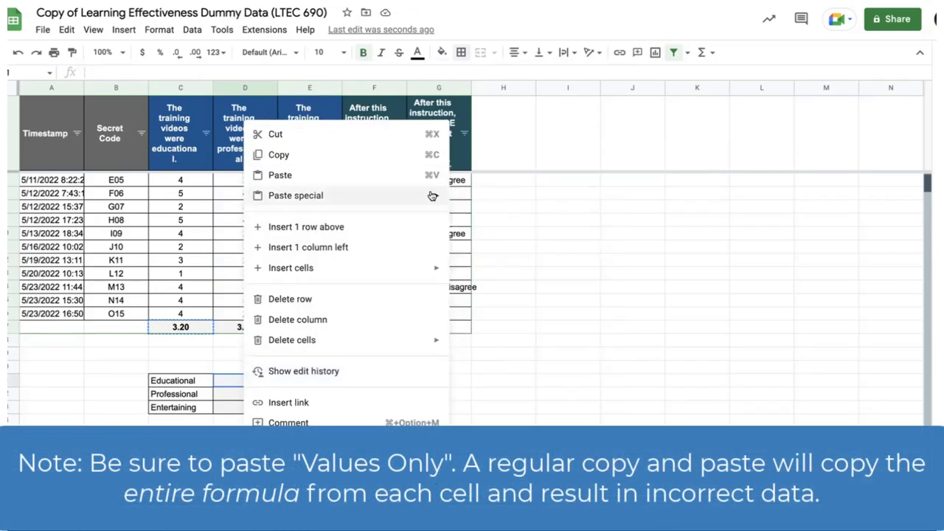
{"action": "left_click", "coordinate": [464, 197]}
Copy the professional average from D17 and paste it as values only into D22 beside its label.
{"action": "left_click", "coordinate": [255, 328]}
{"action": "key", "text": "super+c"}
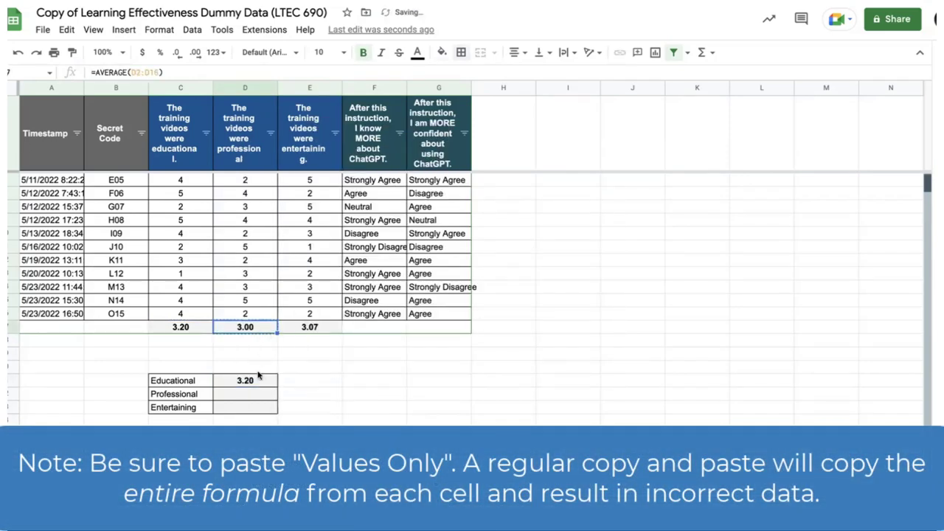
{"action": "left_click", "coordinate": [258, 395]}
{"action": "right_click", "coordinate": [257, 394]}
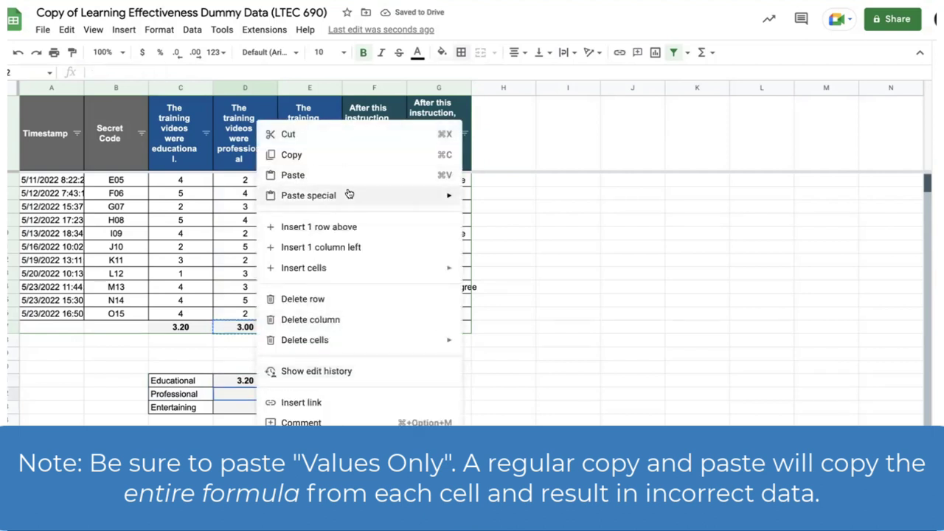
{"action": "mouse_move", "coordinate": [406, 193]}
{"action": "left_click", "coordinate": [515, 200]}
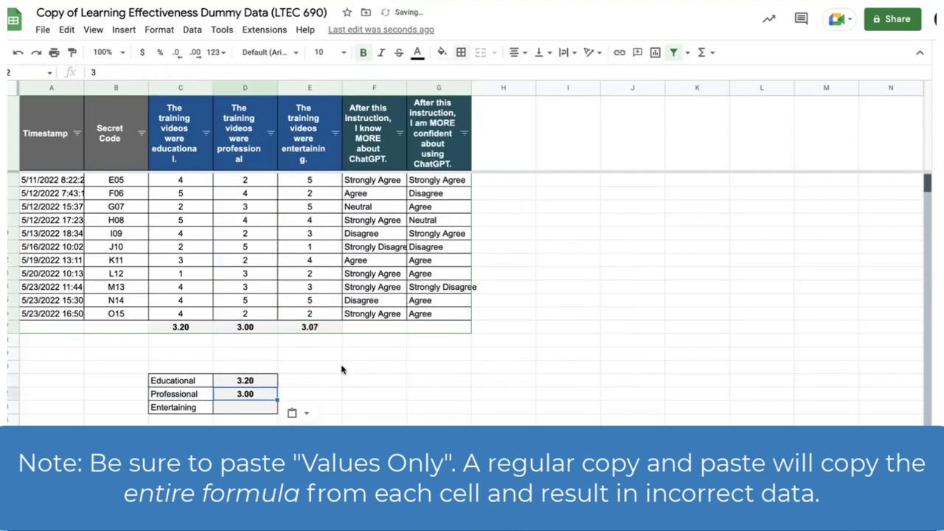
Copy the entertaining average from E17 and paste it as values only into D23 beside its label.
{"action": "left_click", "coordinate": [325, 327]}
{"action": "key", "text": "super+c"}
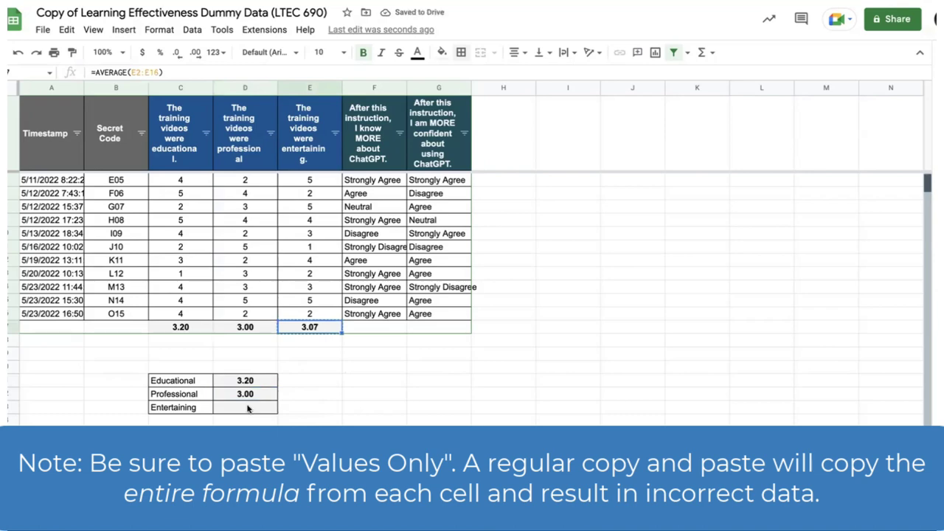
{"action": "left_click", "coordinate": [248, 408]}
{"action": "right_click", "coordinate": [248, 409]}
{"action": "mouse_move", "coordinate": [333, 196]}
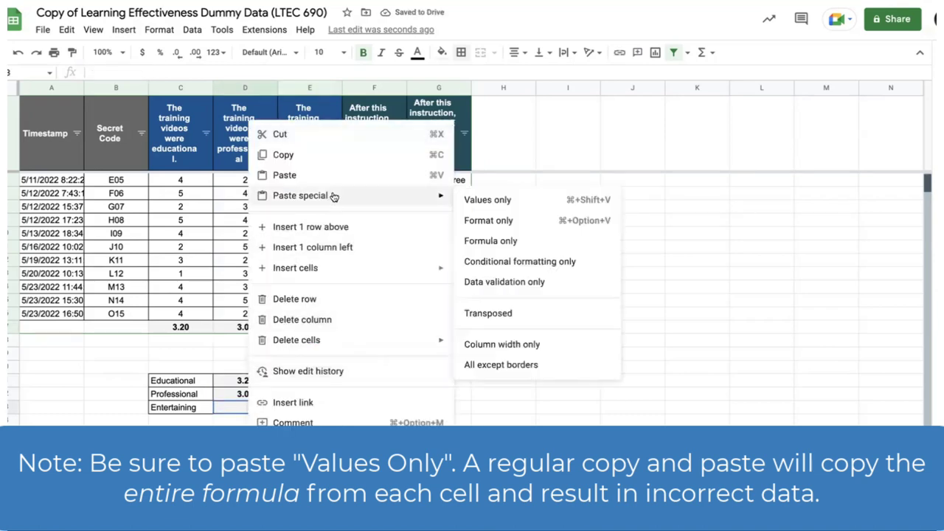
{"action": "left_click", "coordinate": [476, 200]}
{"action": "left_click", "coordinate": [549, 341]}
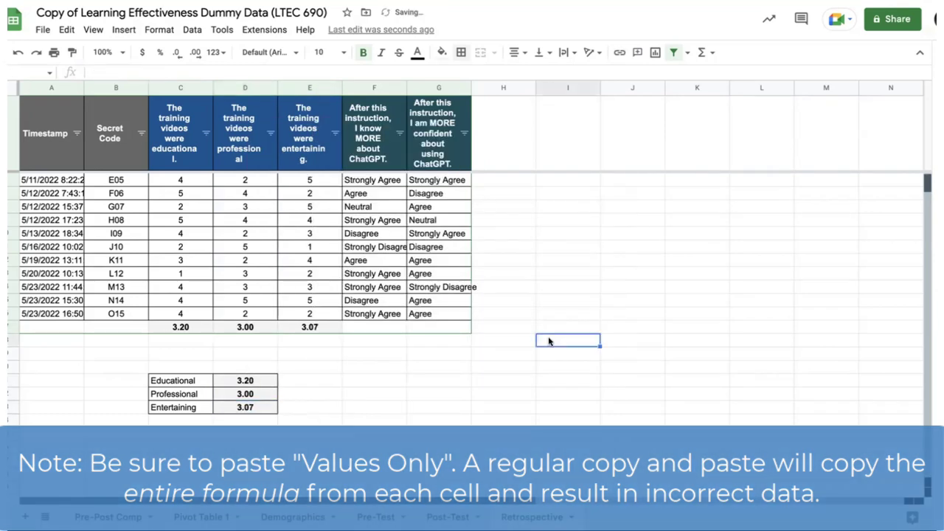
{"action": "left_click", "coordinate": [531, 397]}
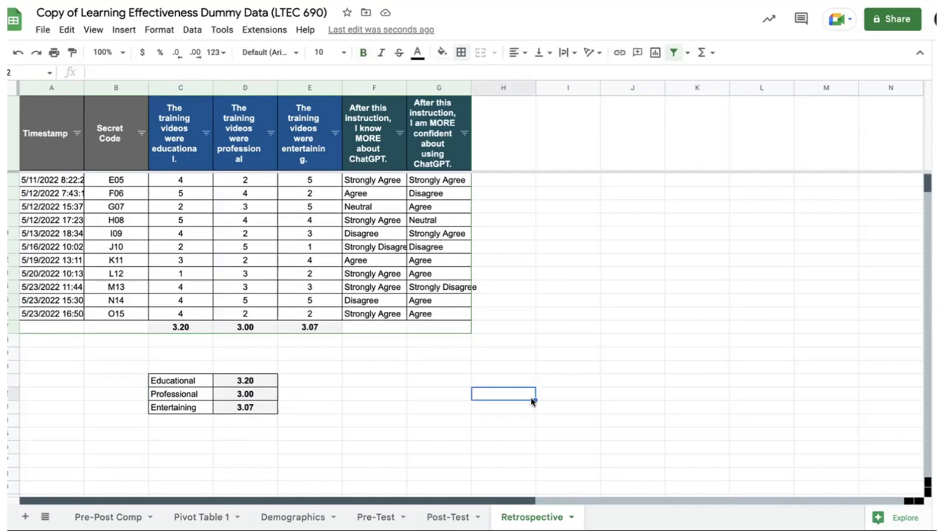
{"action": "key", "text": "Right"}
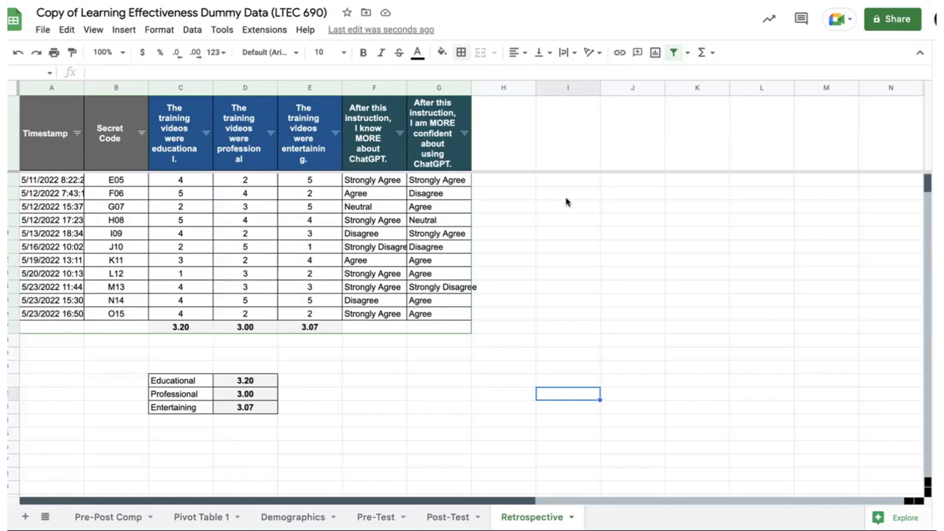
{"action": "left_click", "coordinate": [553, 368]}
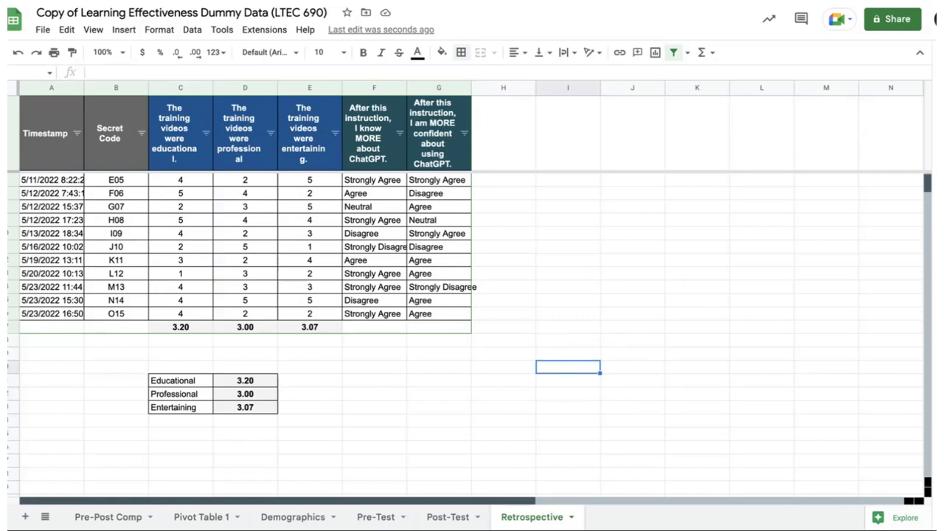
Insert a column chart on the Retrospective sheet and place it beside the small table of averages.
{"action": "left_click", "coordinate": [123, 31]}
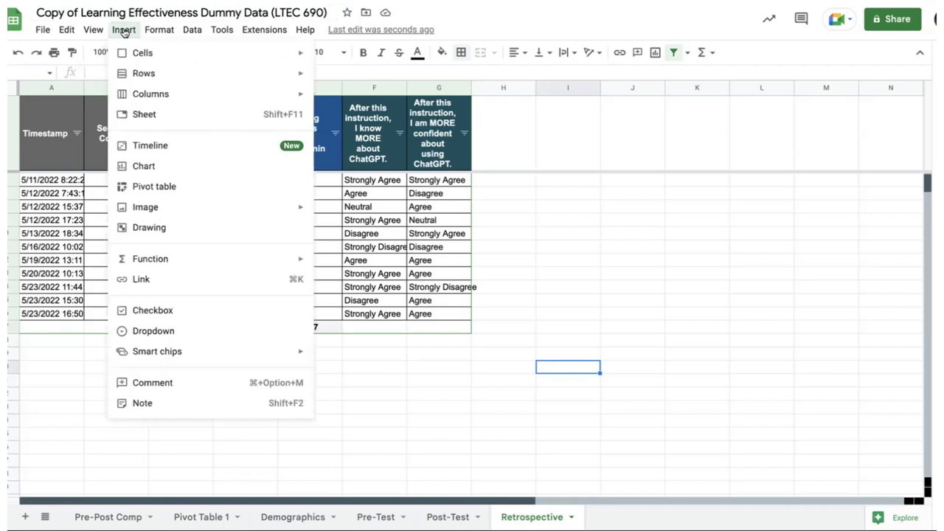
{"action": "left_click", "coordinate": [163, 171]}
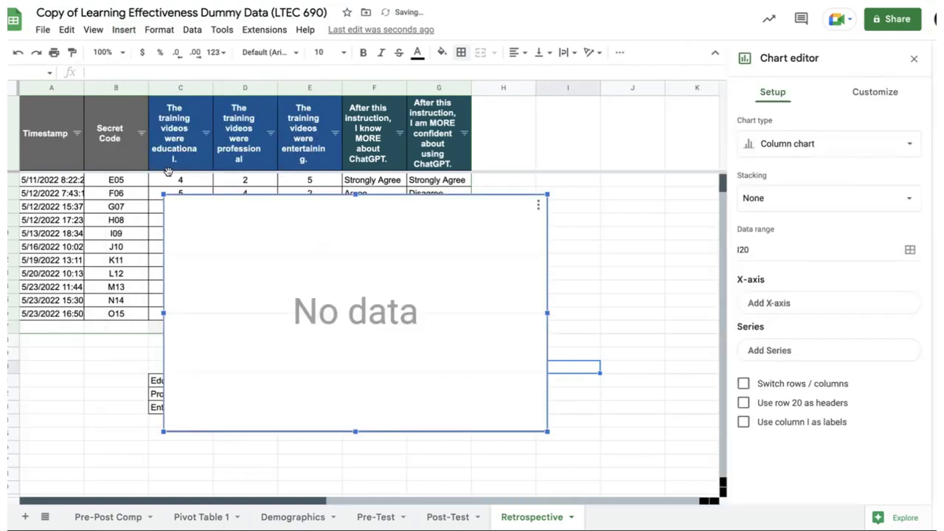
{"action": "left_click_drag", "start_coordinate": [442, 219], "coordinate": [595, 231]}
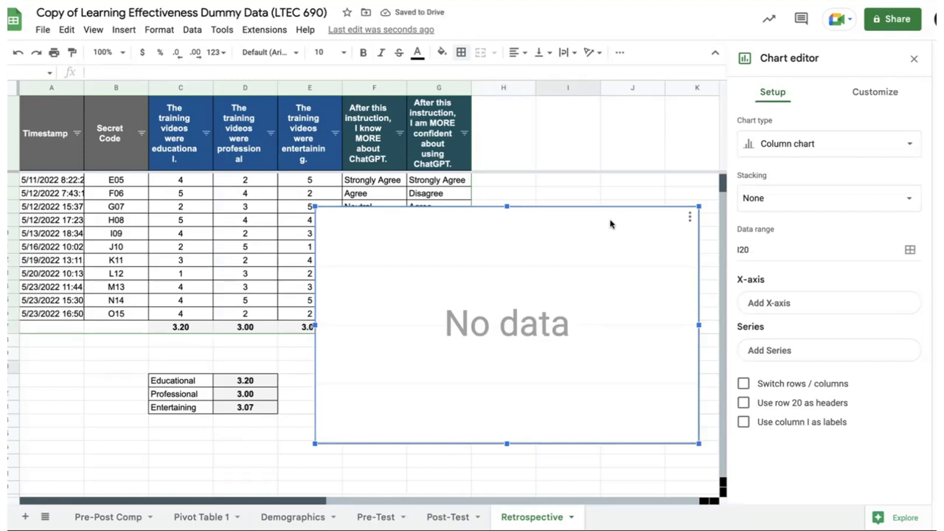
{"action": "left_click", "coordinate": [786, 145]}
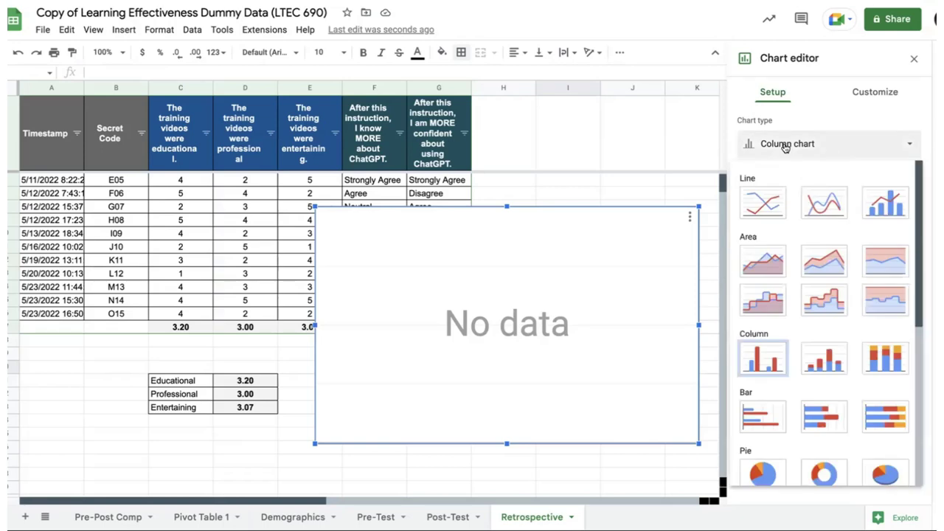
{"action": "left_click", "coordinate": [765, 357]}
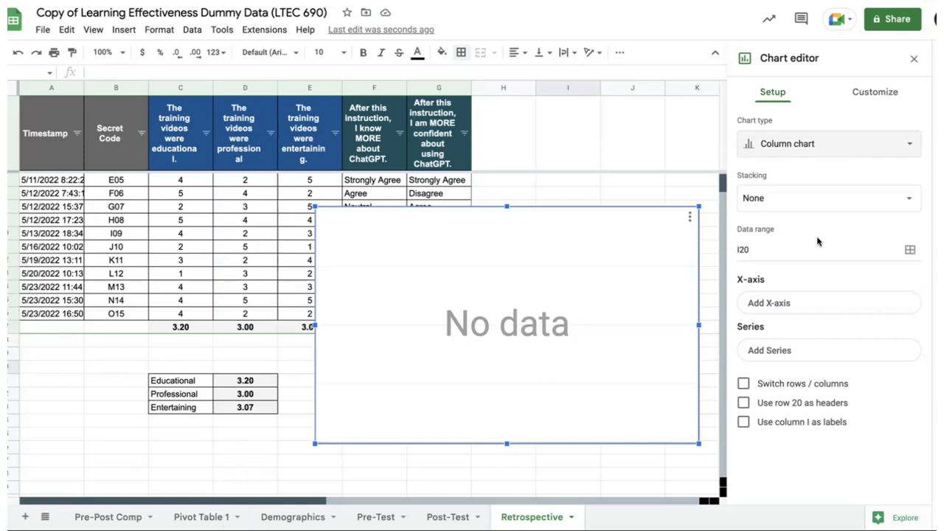
Set the chart's data range to D21:D23, the averages in the small table.
{"action": "left_click", "coordinate": [910, 252]}
{"action": "left_click", "coordinate": [910, 252]}
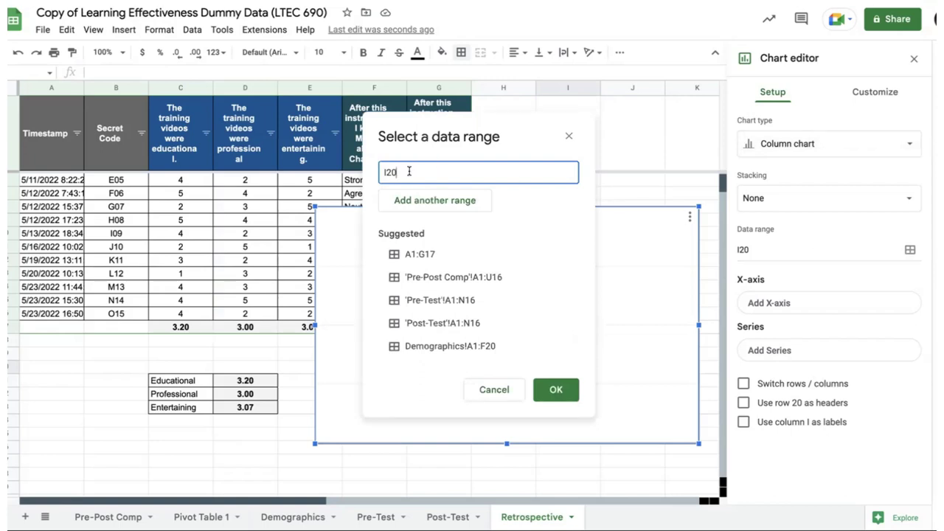
{"action": "key", "text": "BackSpace"}
{"action": "left_click", "coordinate": [256, 381]}
{"action": "left_click_drag", "start_coordinate": [256, 382], "coordinate": [254, 410]}
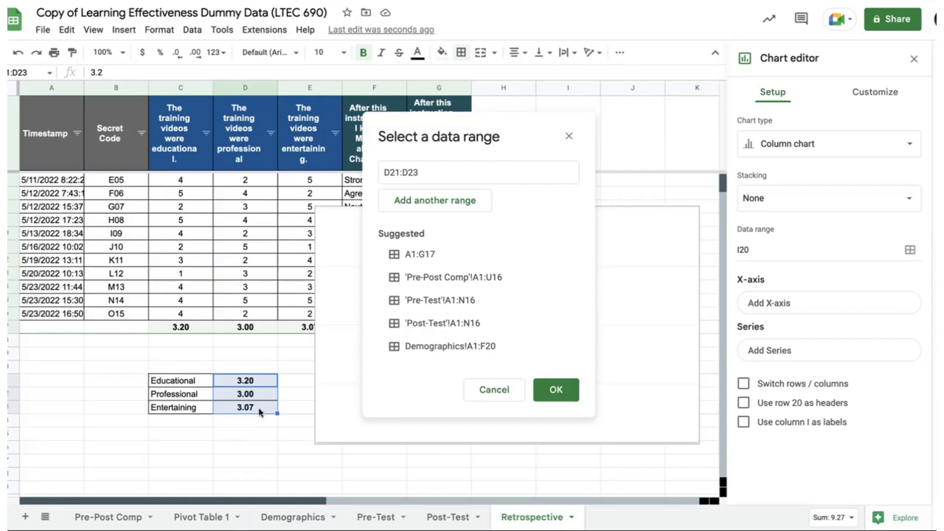
{"action": "left_click", "coordinate": [556, 391]}
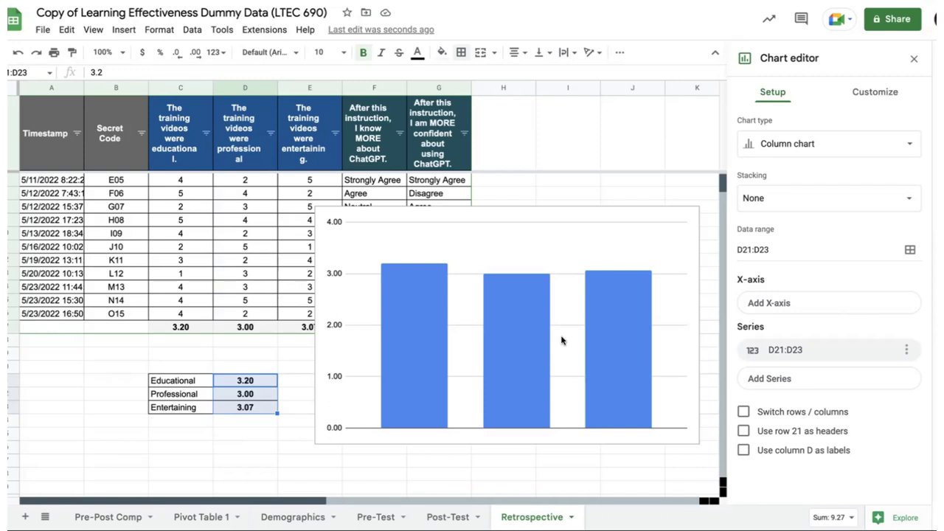
Add the labels in C21:C23 as the chart's X-axis.
{"action": "left_click", "coordinate": [773, 309]}
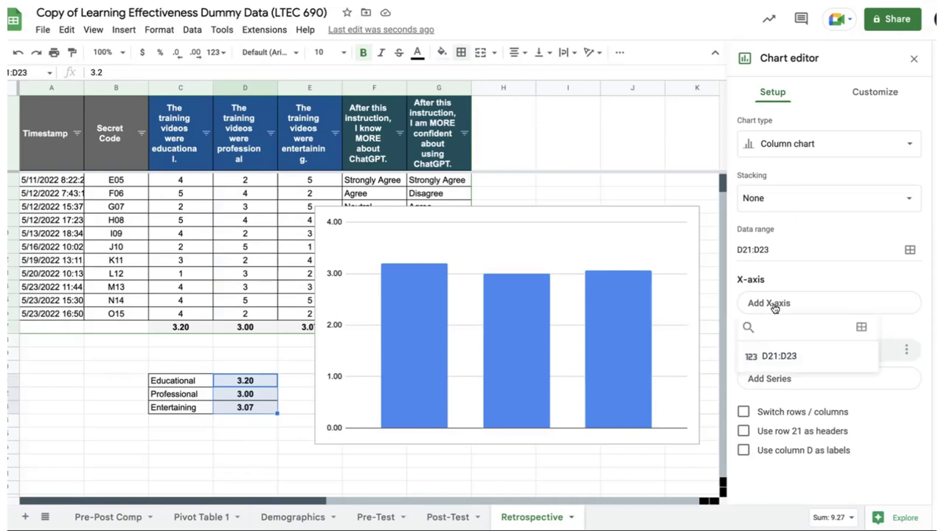
{"action": "left_click", "coordinate": [861, 328]}
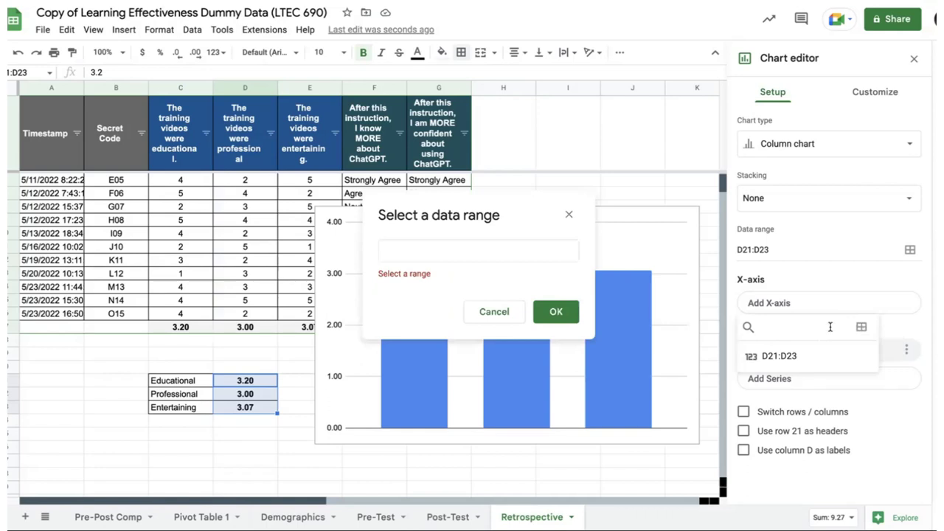
{"action": "left_click", "coordinate": [410, 249]}
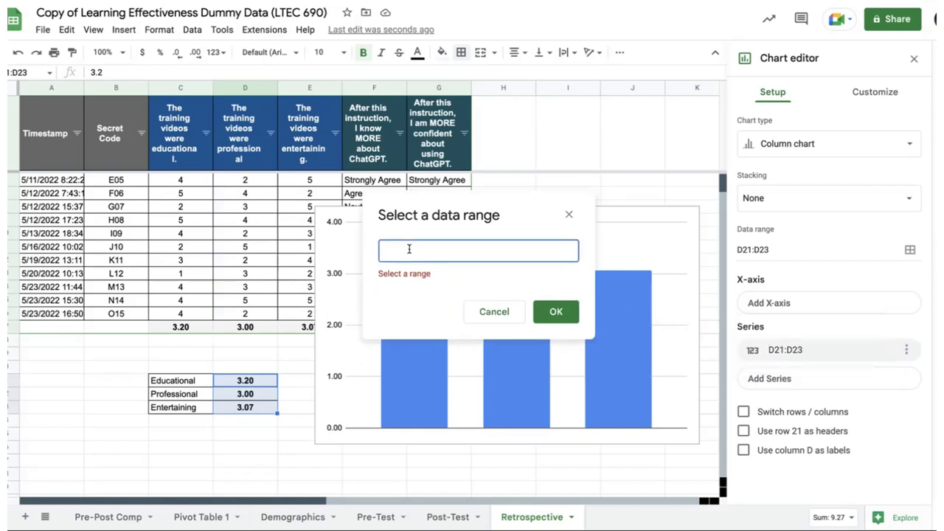
{"action": "left_click", "coordinate": [182, 382]}
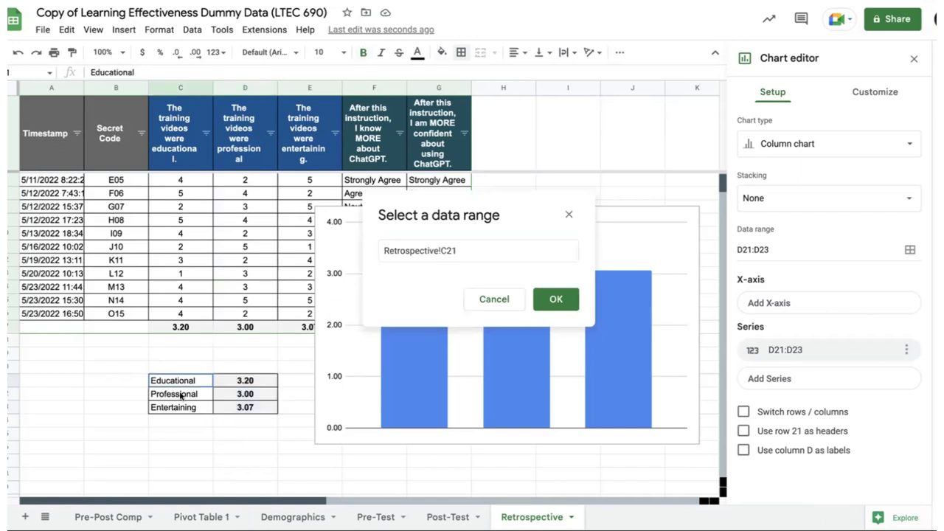
{"action": "left_click_drag", "start_coordinate": [180, 396], "coordinate": [177, 412]}
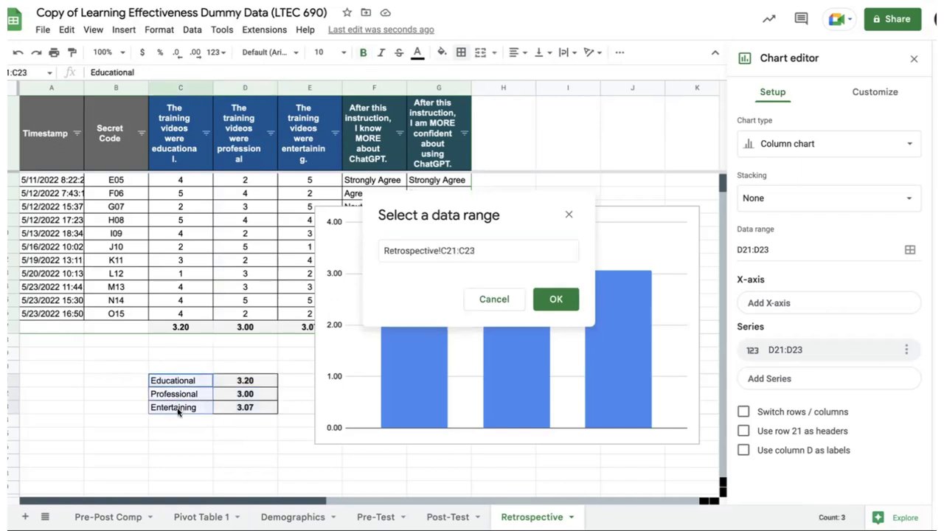
{"action": "left_click", "coordinate": [557, 301]}
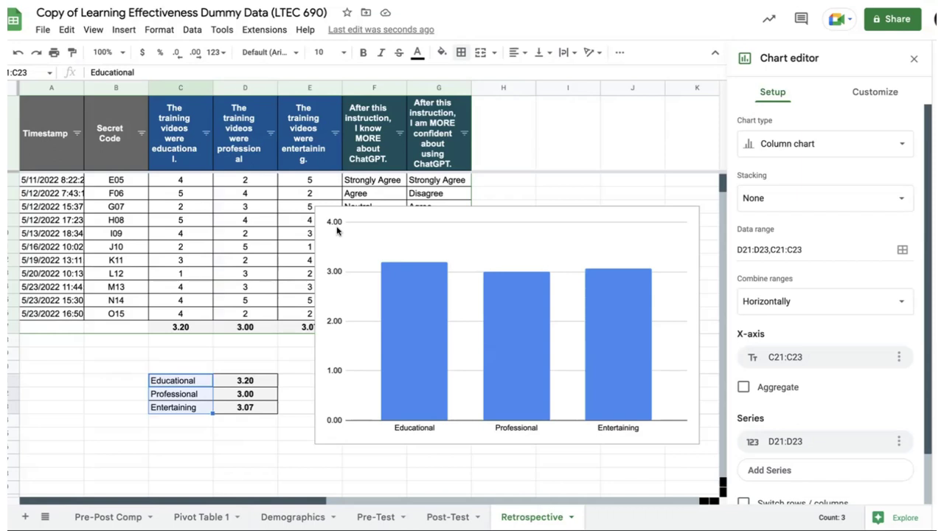
Set the chart's vertical axis to a minimum of 1 and a maximum of 5, and shift the chart slightly up and left.
{"action": "left_click", "coordinate": [875, 94]}
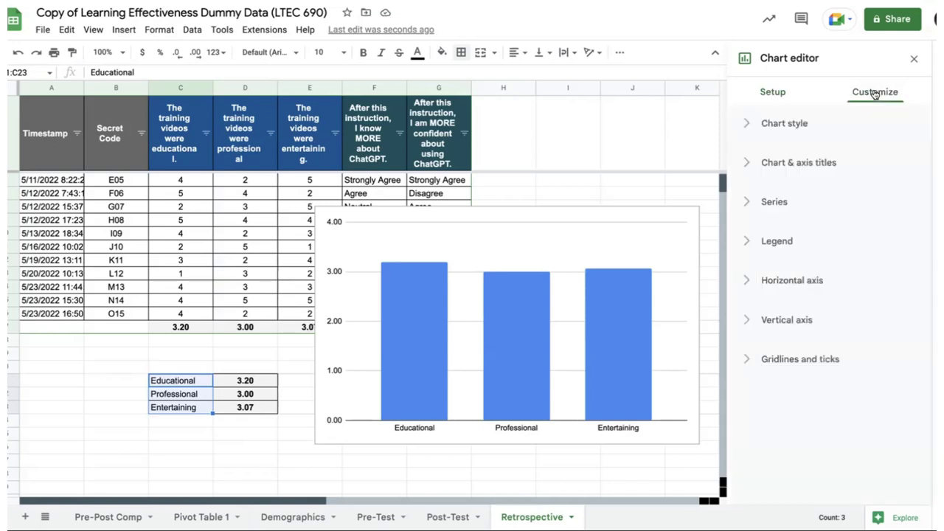
{"action": "left_click", "coordinate": [747, 322]}
{"action": "scroll", "coordinate": [823, 309], "scroll_direction": "down", "scroll_amount": 3}
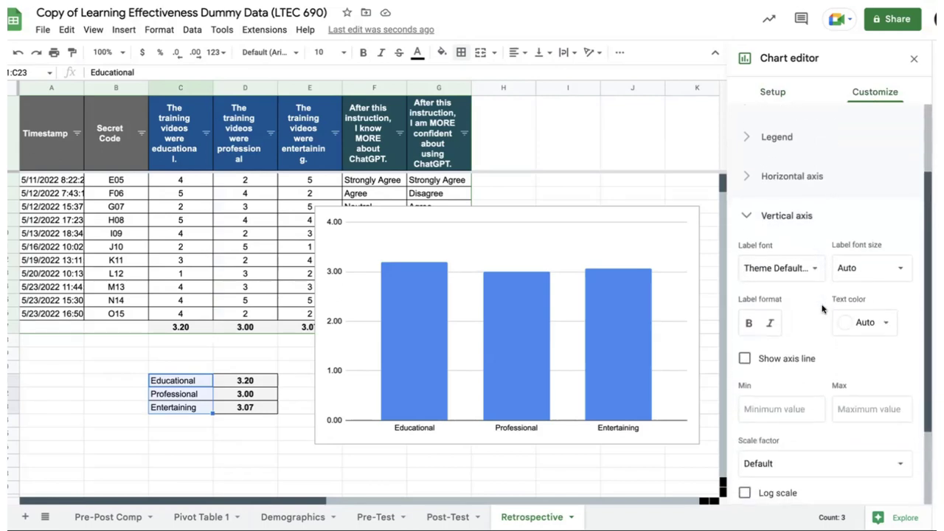
{"action": "scroll", "coordinate": [823, 309], "scroll_direction": "down", "scroll_amount": 2}
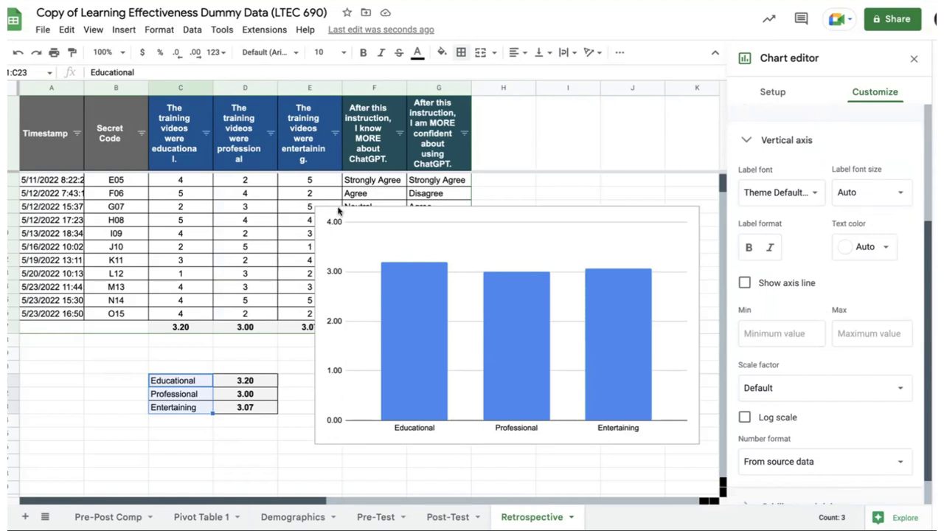
{"action": "left_click", "coordinate": [784, 333]}
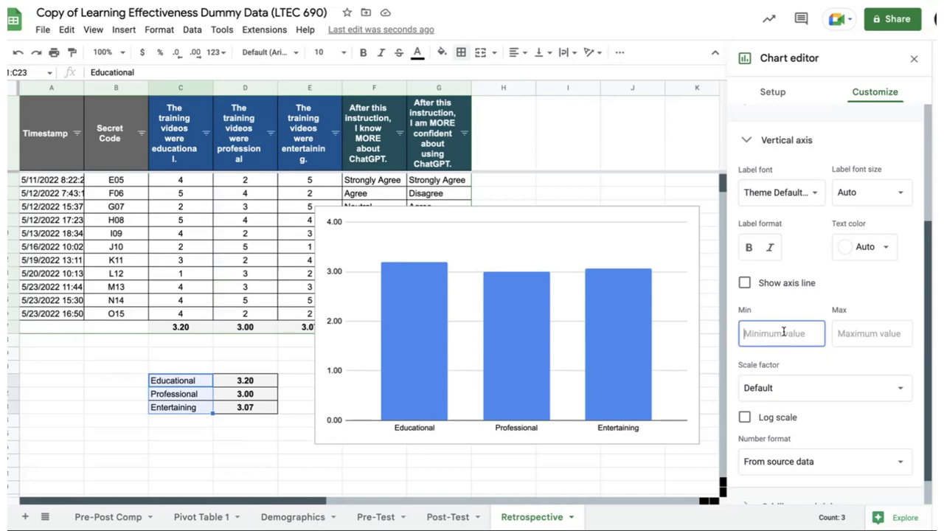
{"action": "type", "text": "1"}
{"action": "left_click", "coordinate": [871, 333]}
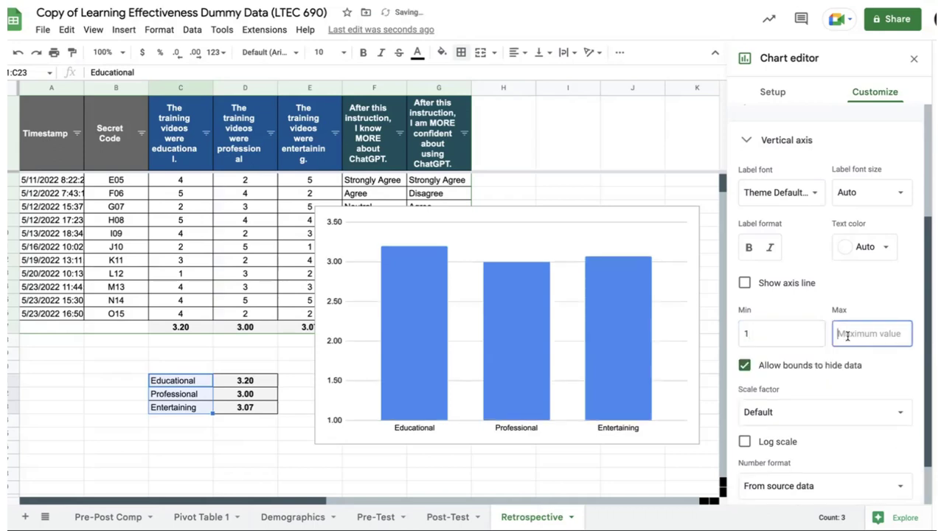
{"action": "type", "text": "5"}
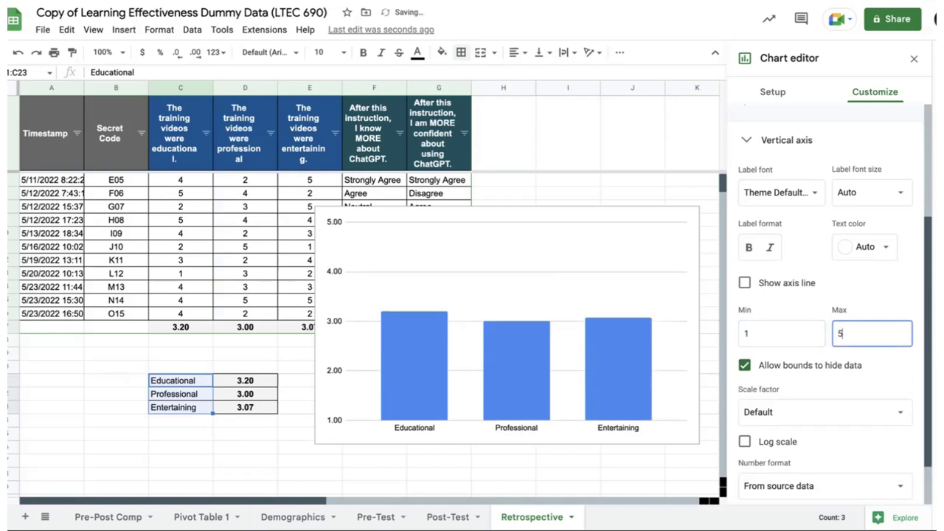
{"action": "left_click", "coordinate": [668, 267]}
{"action": "left_click_drag", "start_coordinate": [668, 267], "coordinate": [649, 236]}
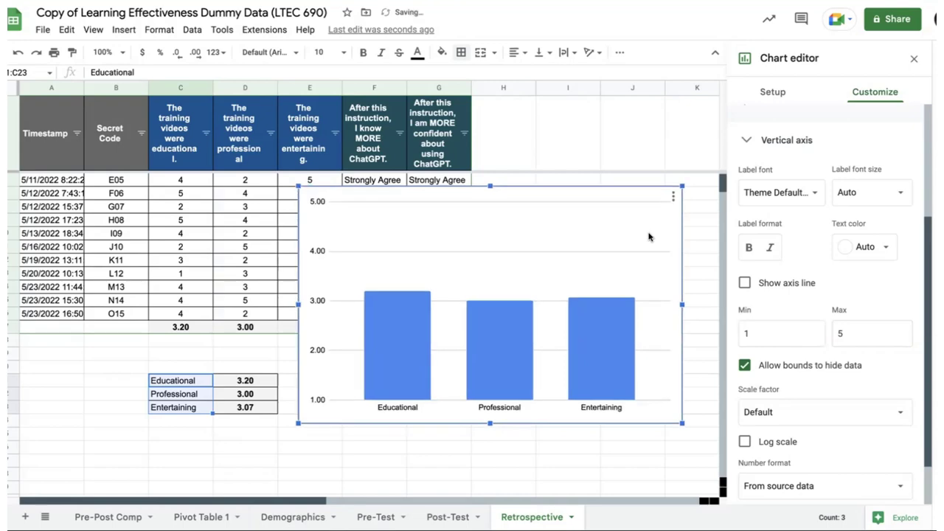